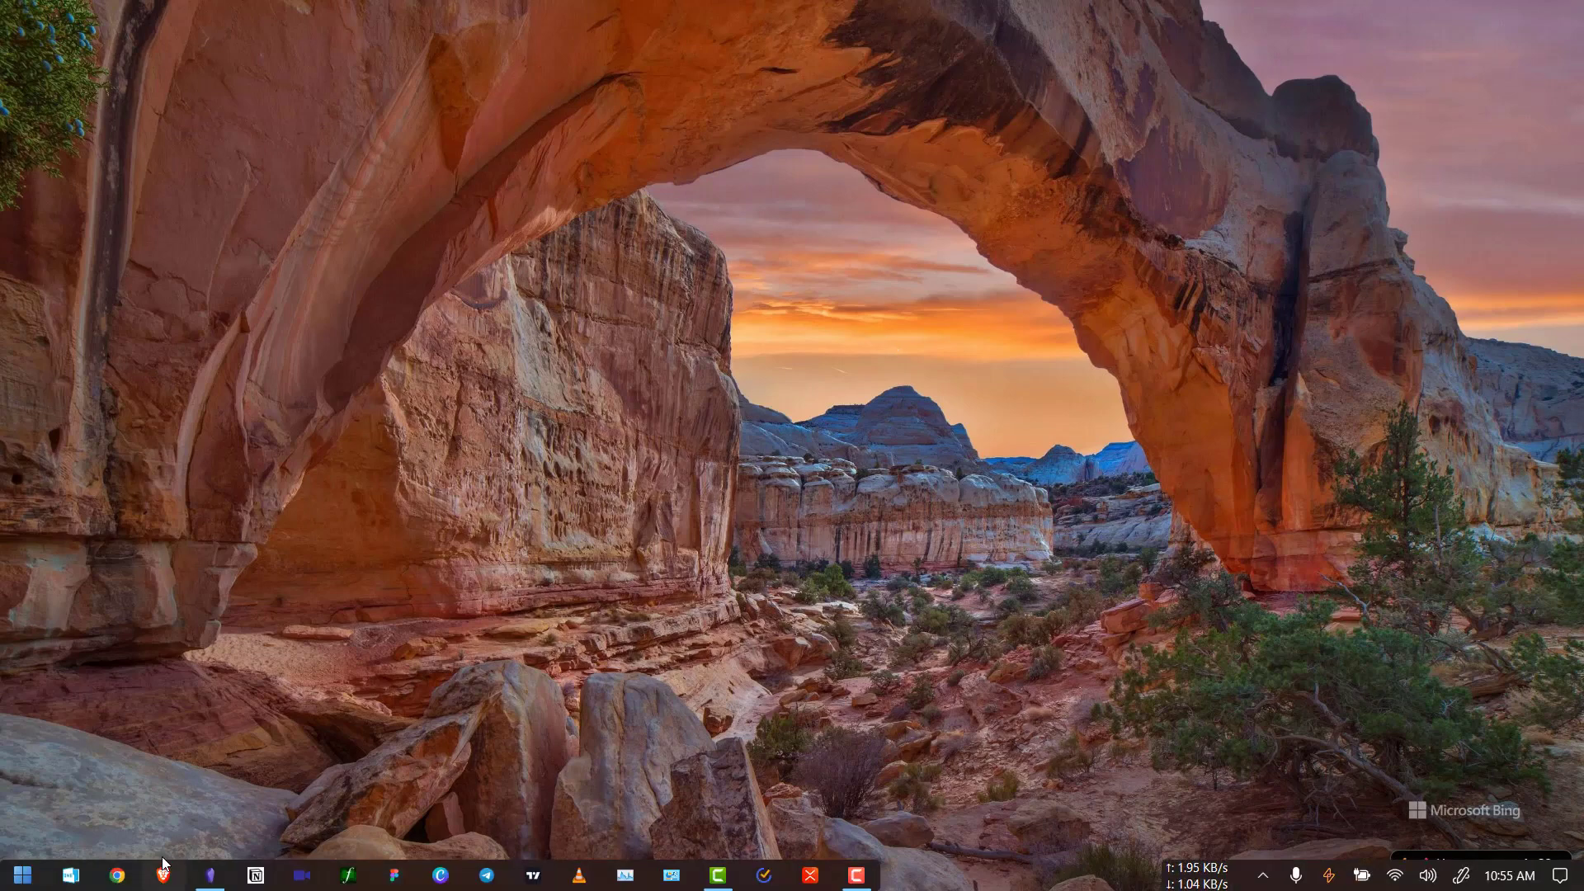
Step: Switch to Obsidian's Demo Vault window and examine the Habit Tracker table, including the select options in the 2022-07-22 row
mouse_move(210, 875)
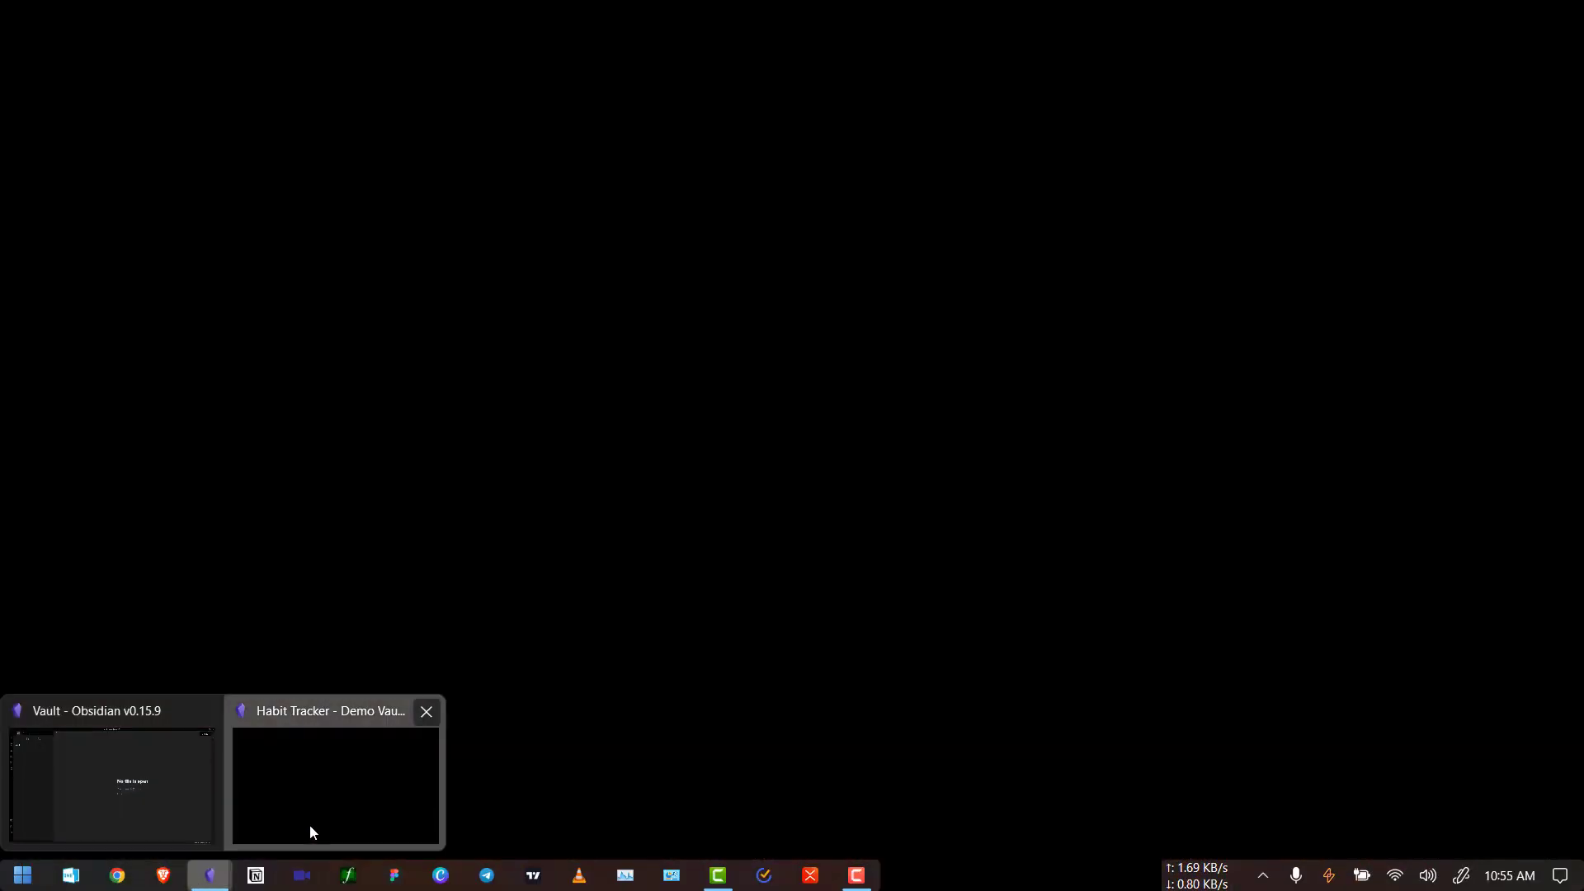
click(310, 824)
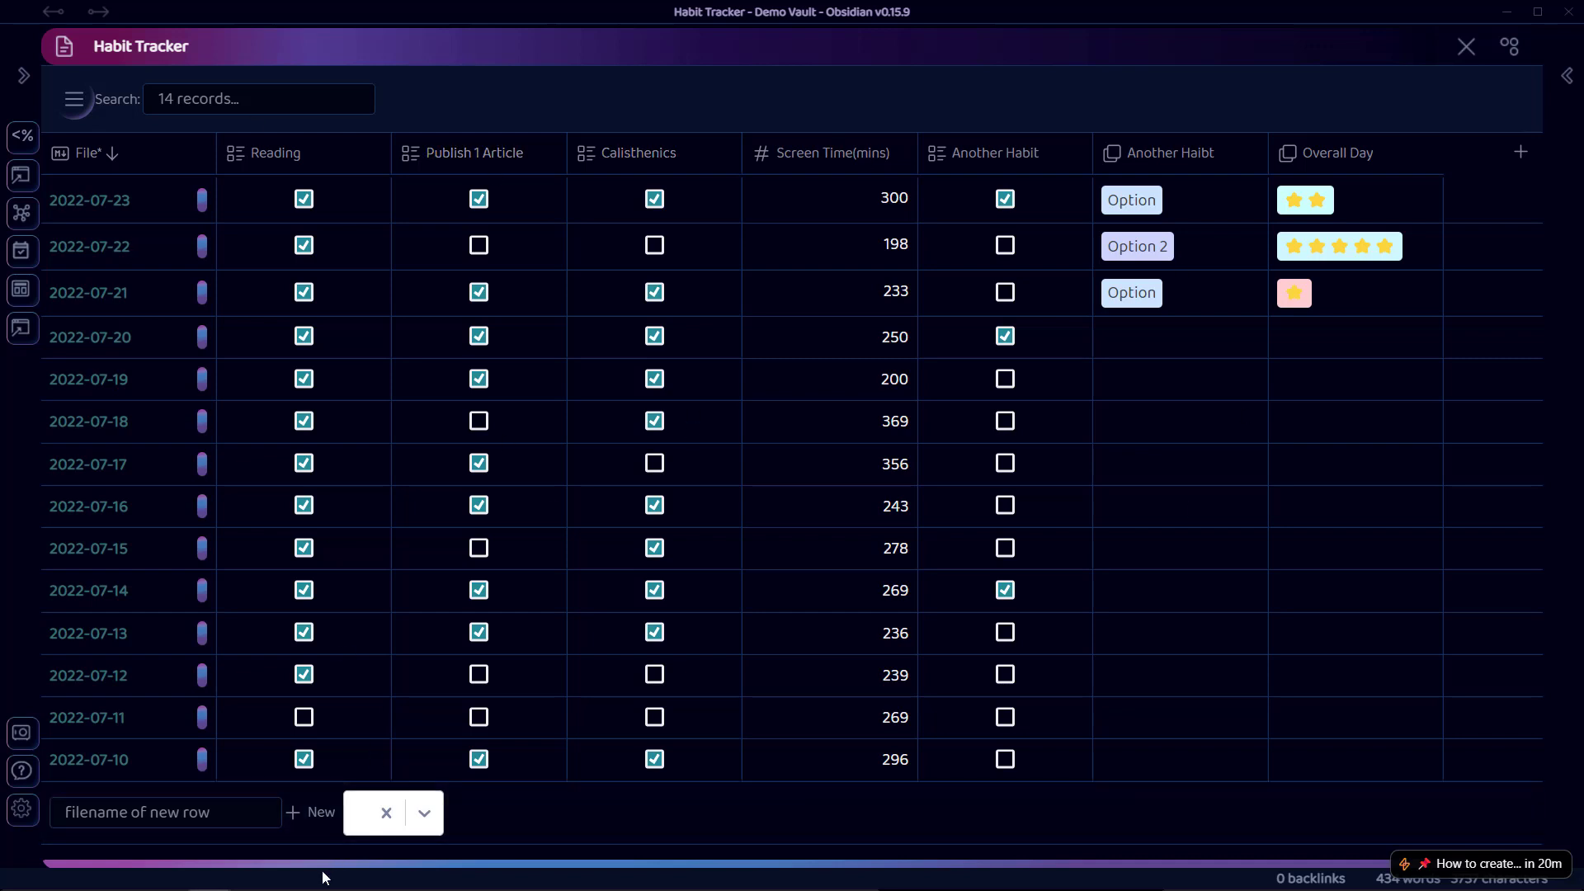
drag(310, 871, 67, 435)
click(1196, 246)
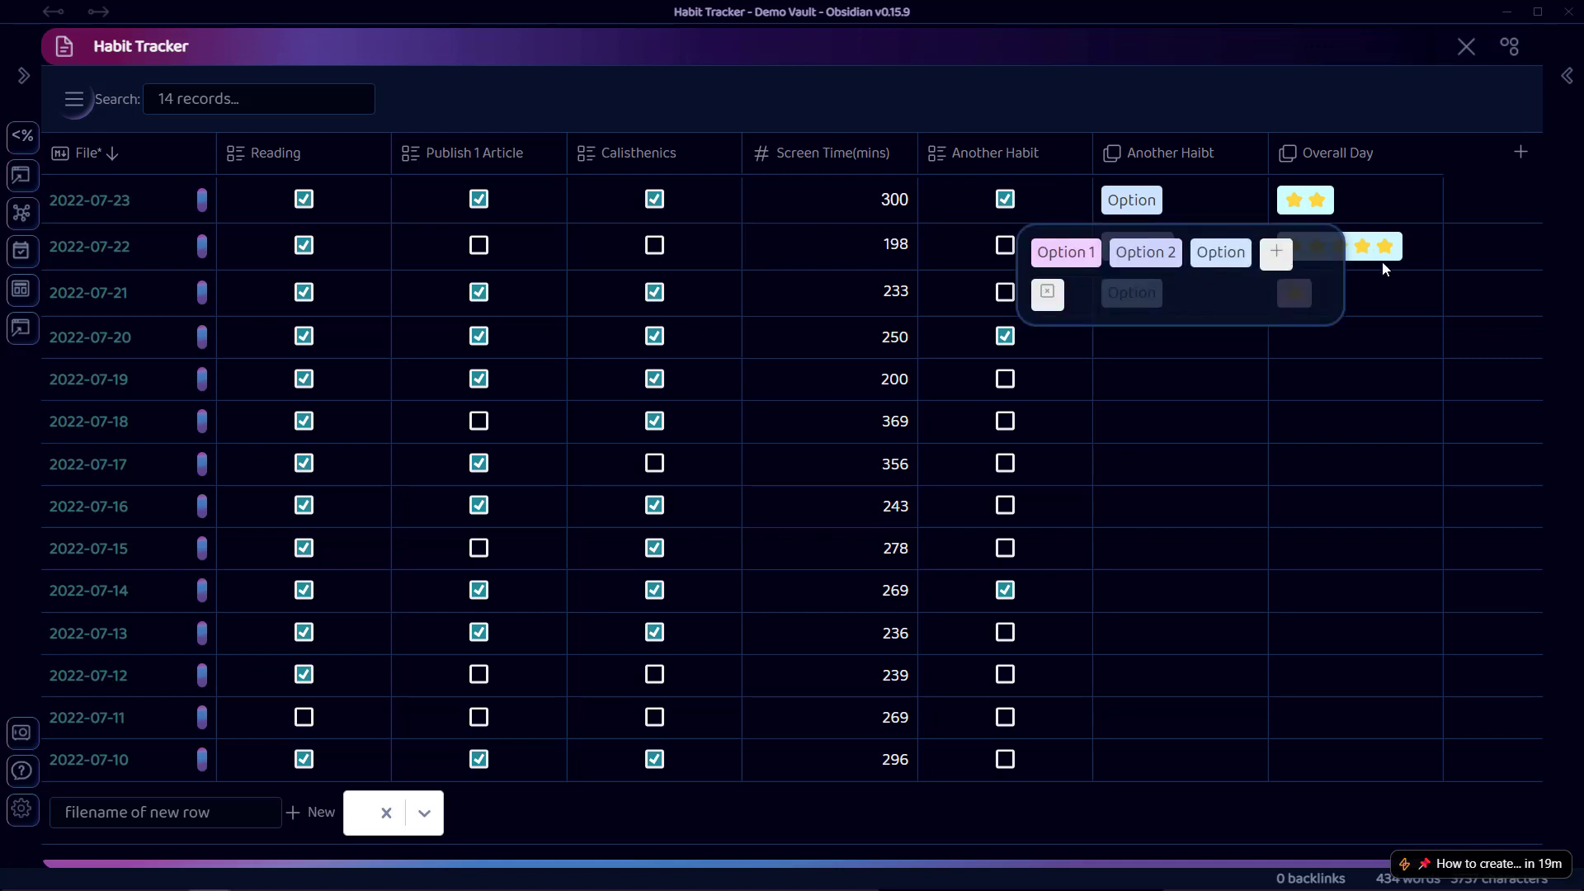
click(1344, 231)
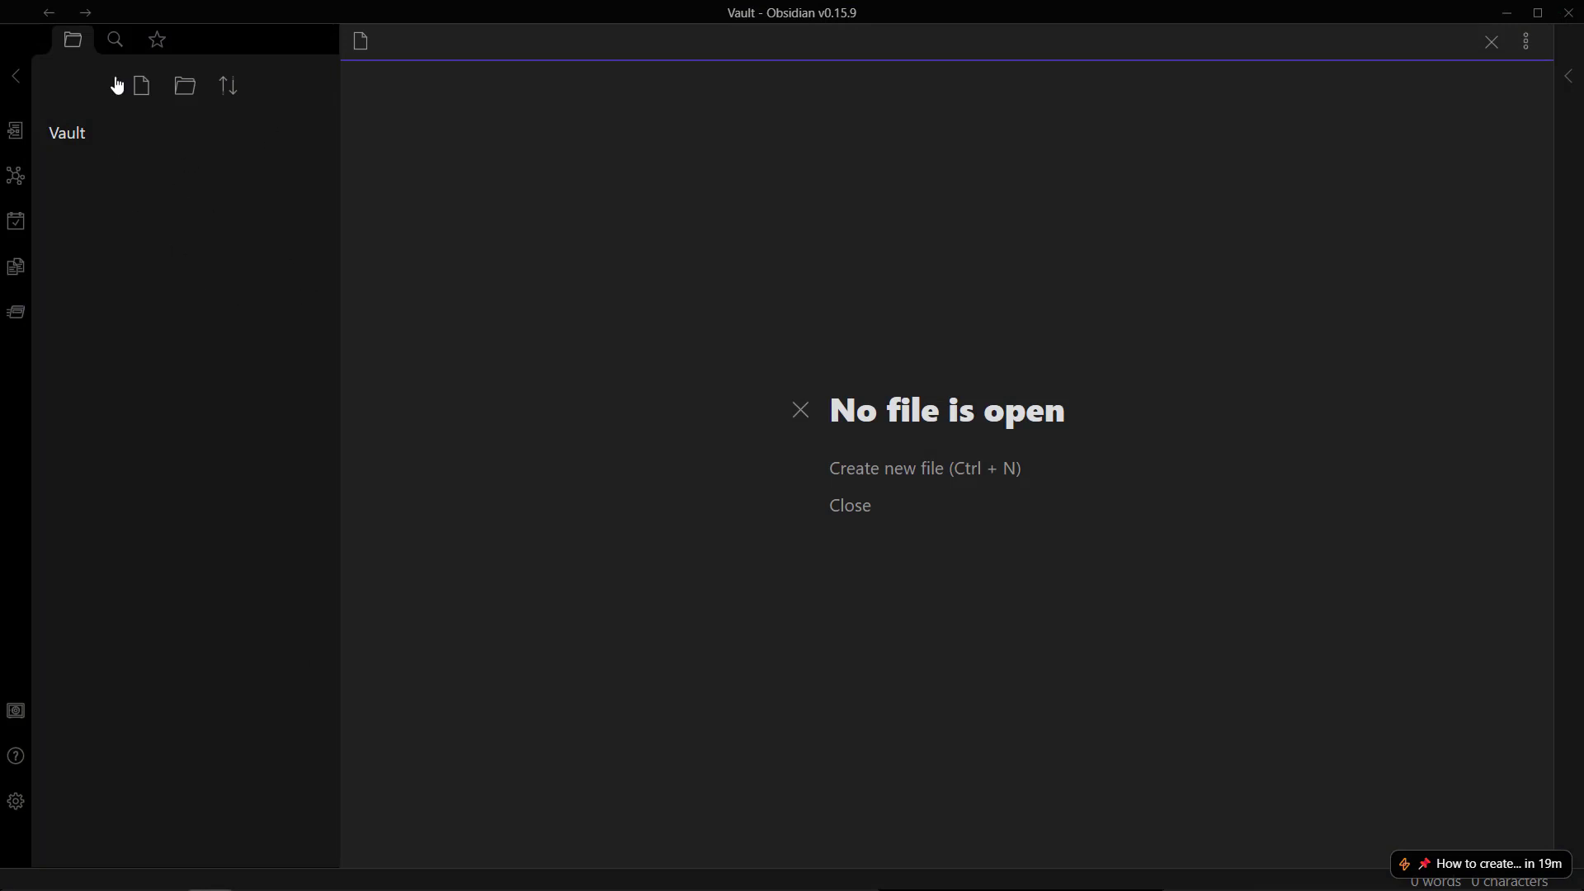
Step: Create two folders in the empty vault, named Templates and Daily Notes
click(188, 93)
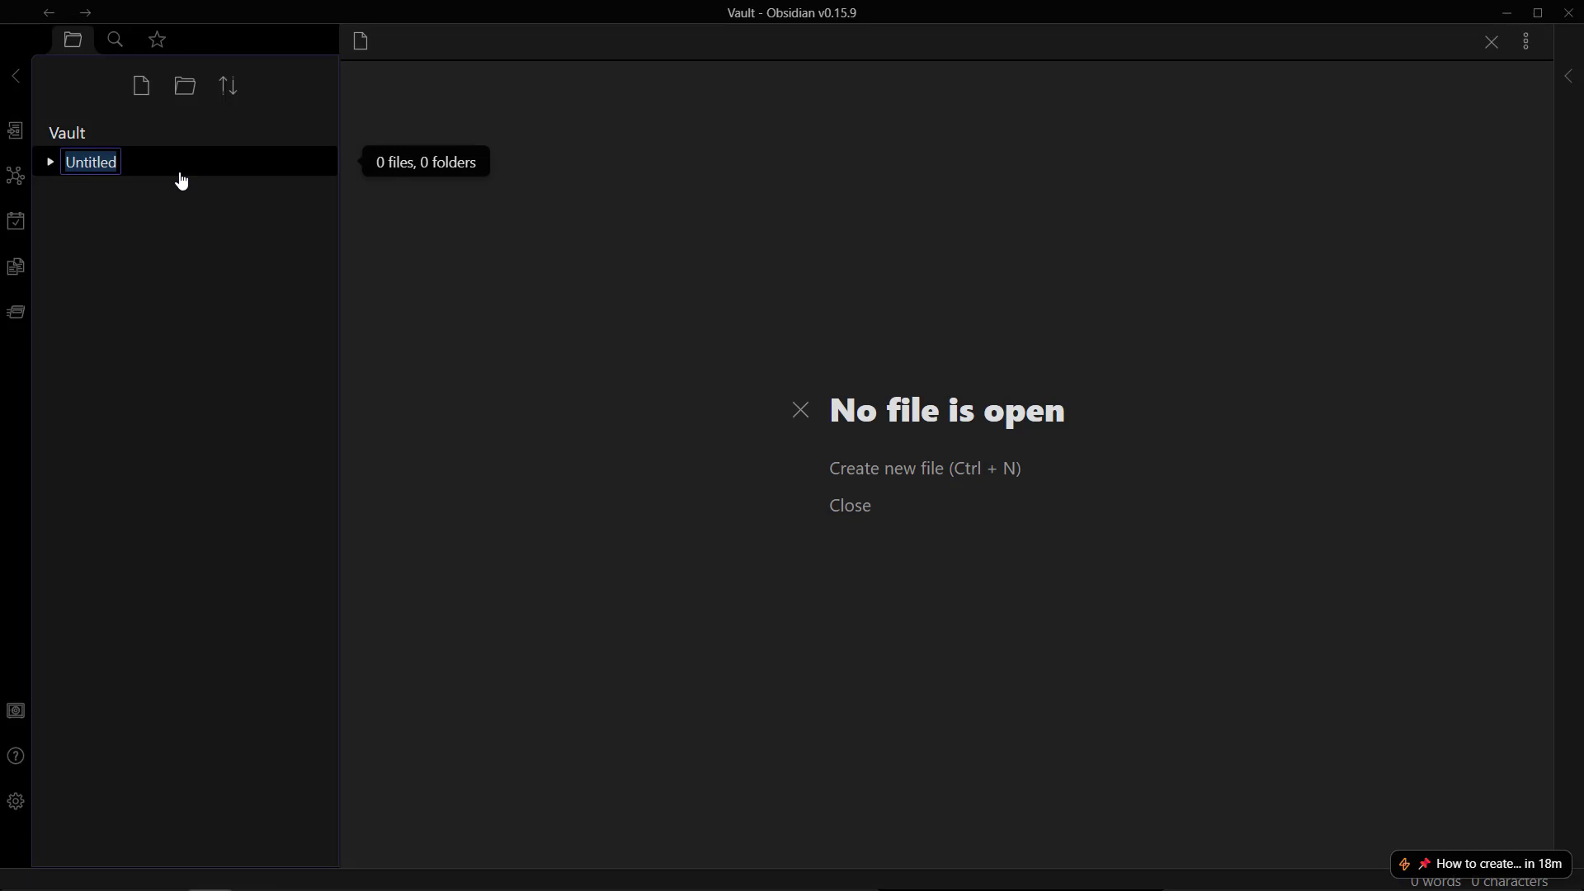
text(Temp)
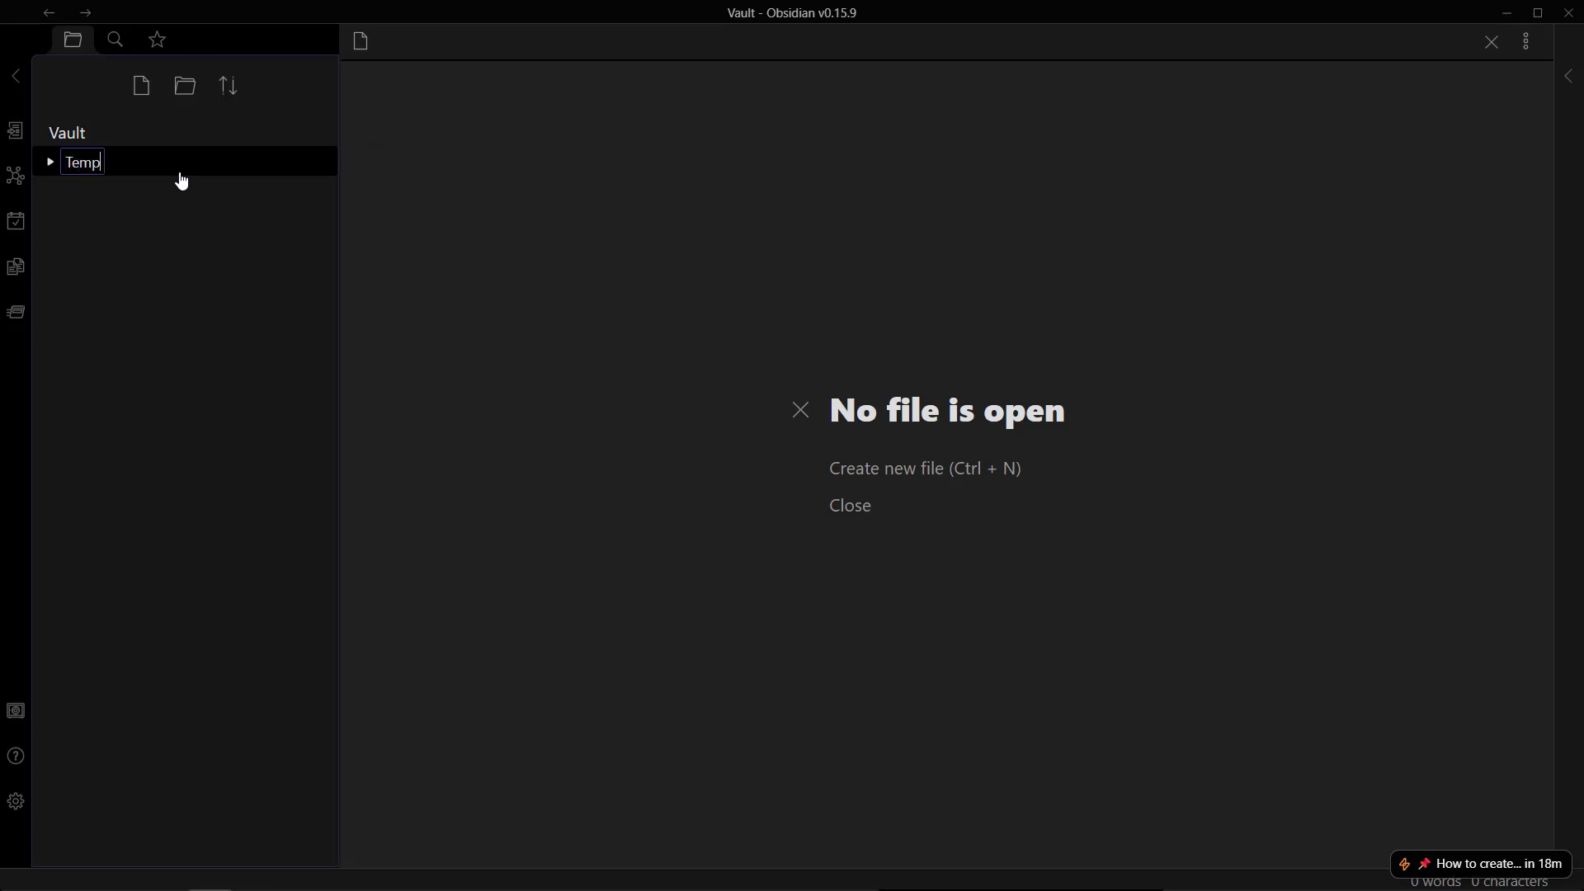
text(lates)
key(Return)
click(185, 86)
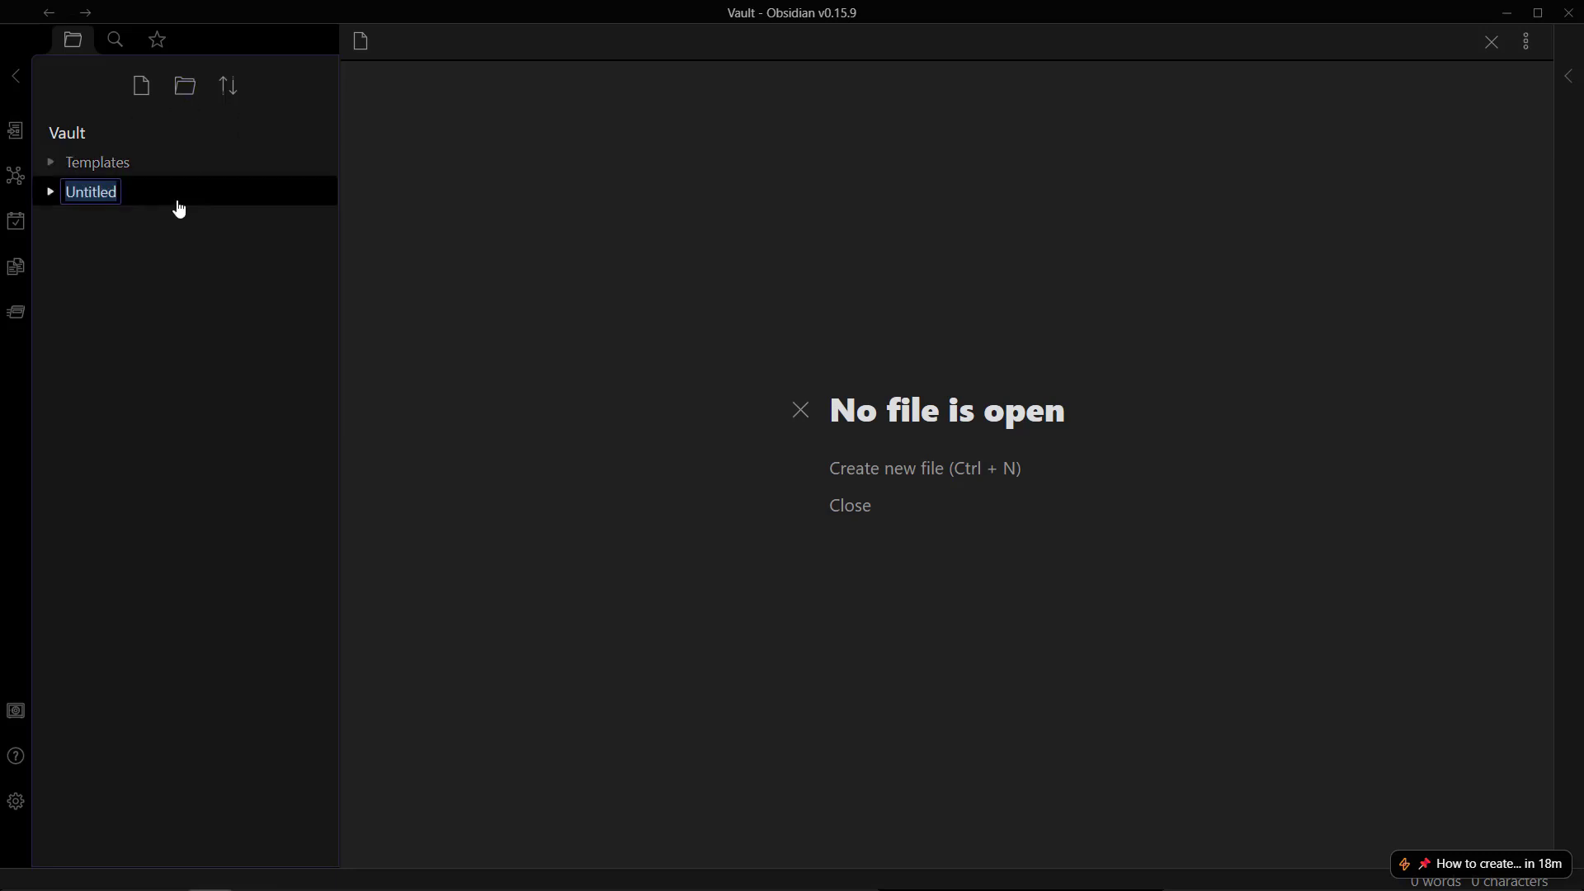
text(Daily Notes)
key(Return)
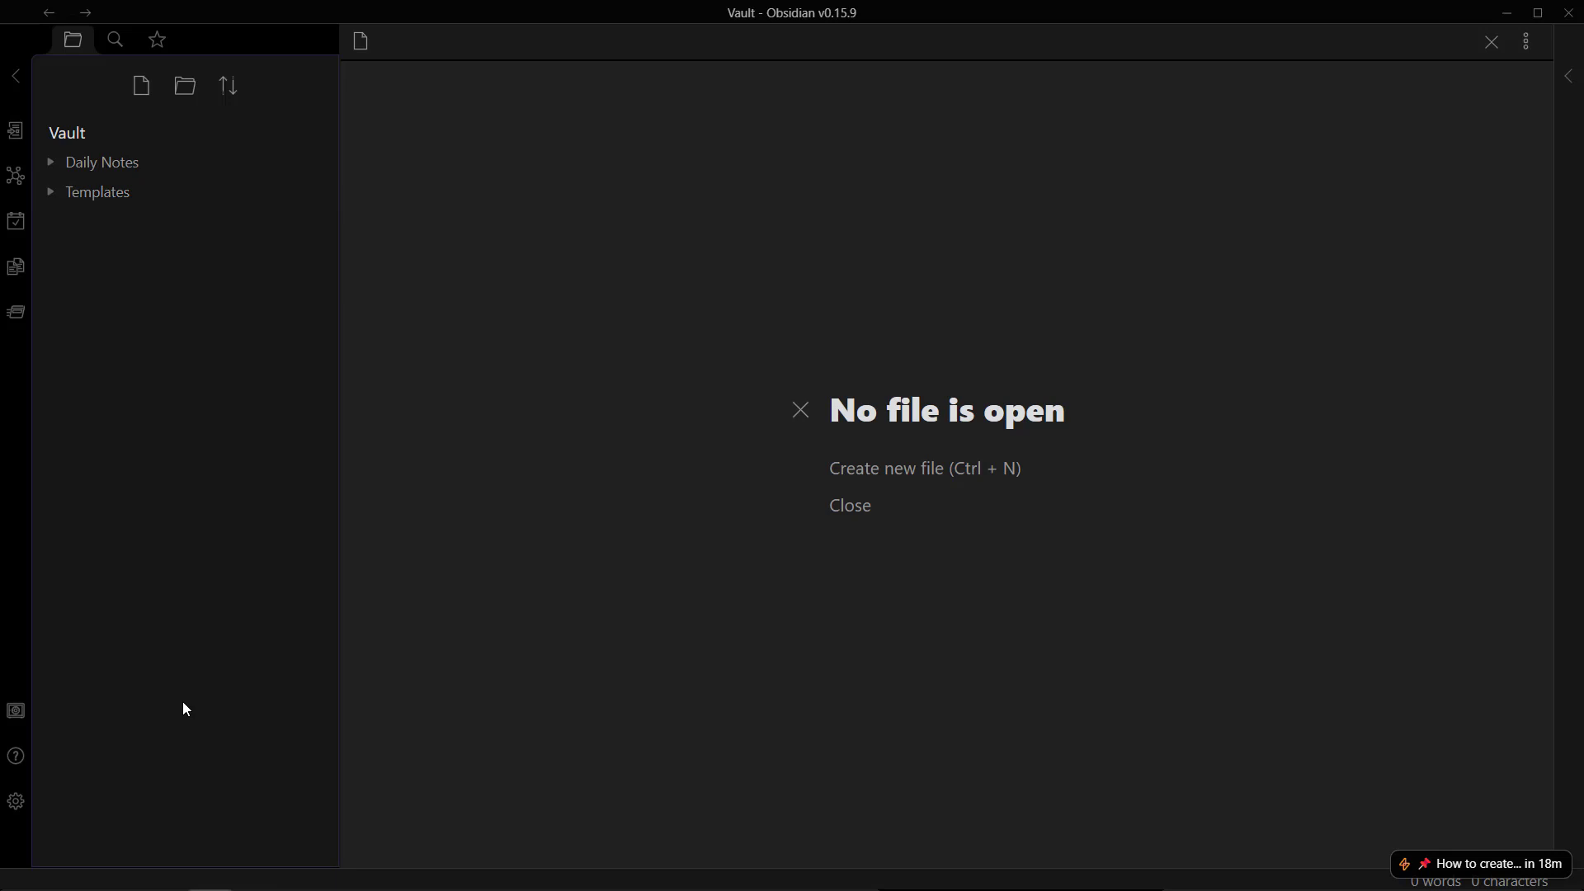
Step: Search the community plugins for "templates", then install and enable the Templater plugin
click(16, 802)
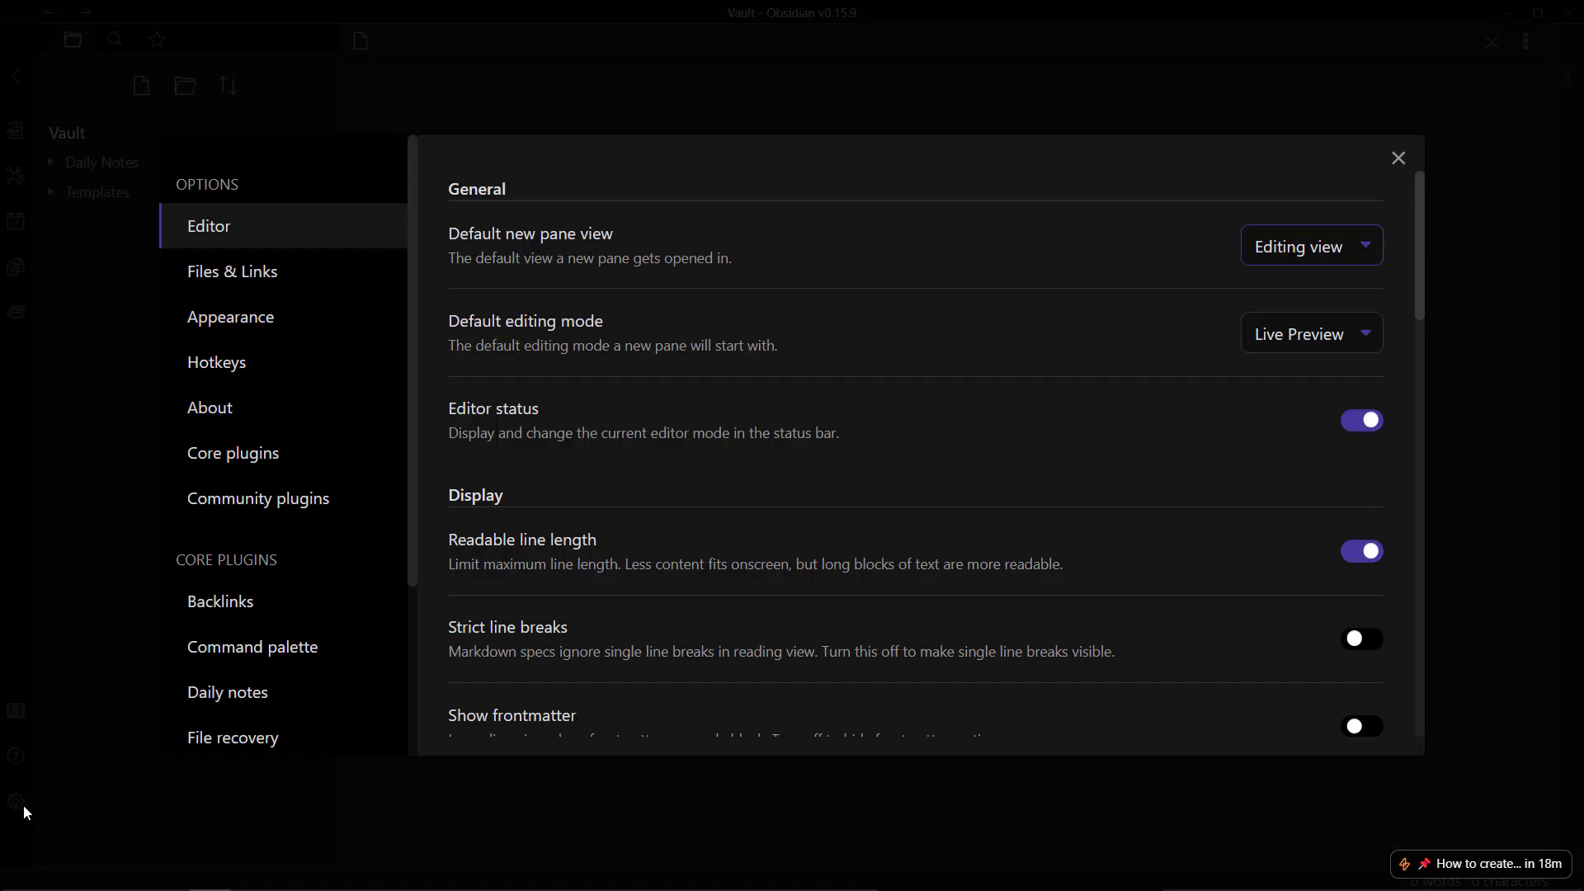
click(338, 504)
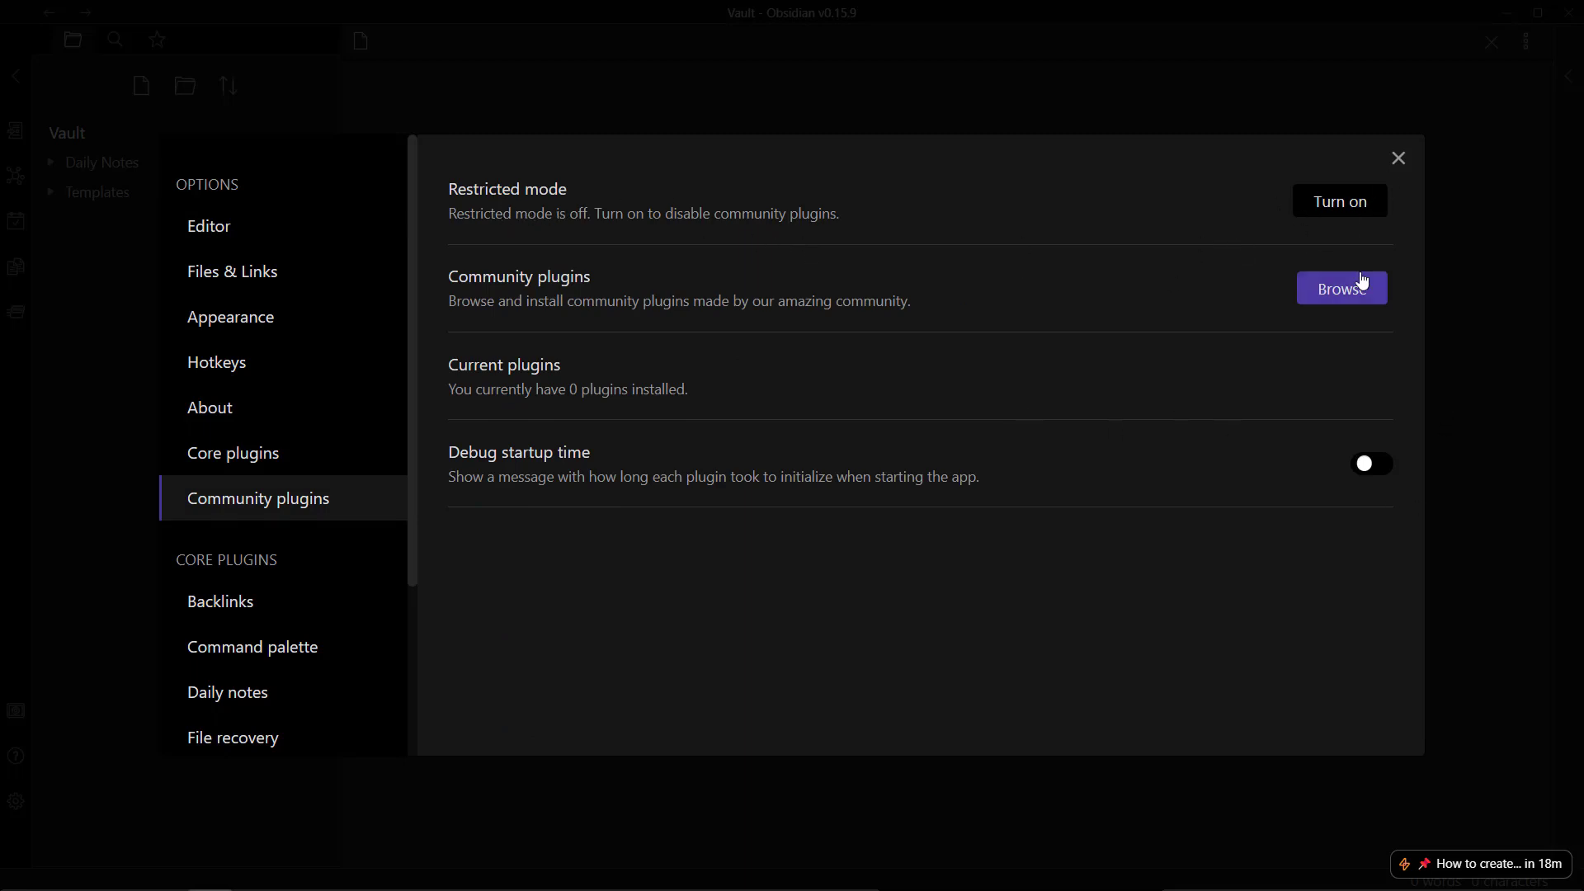
click(1357, 308)
text(t)
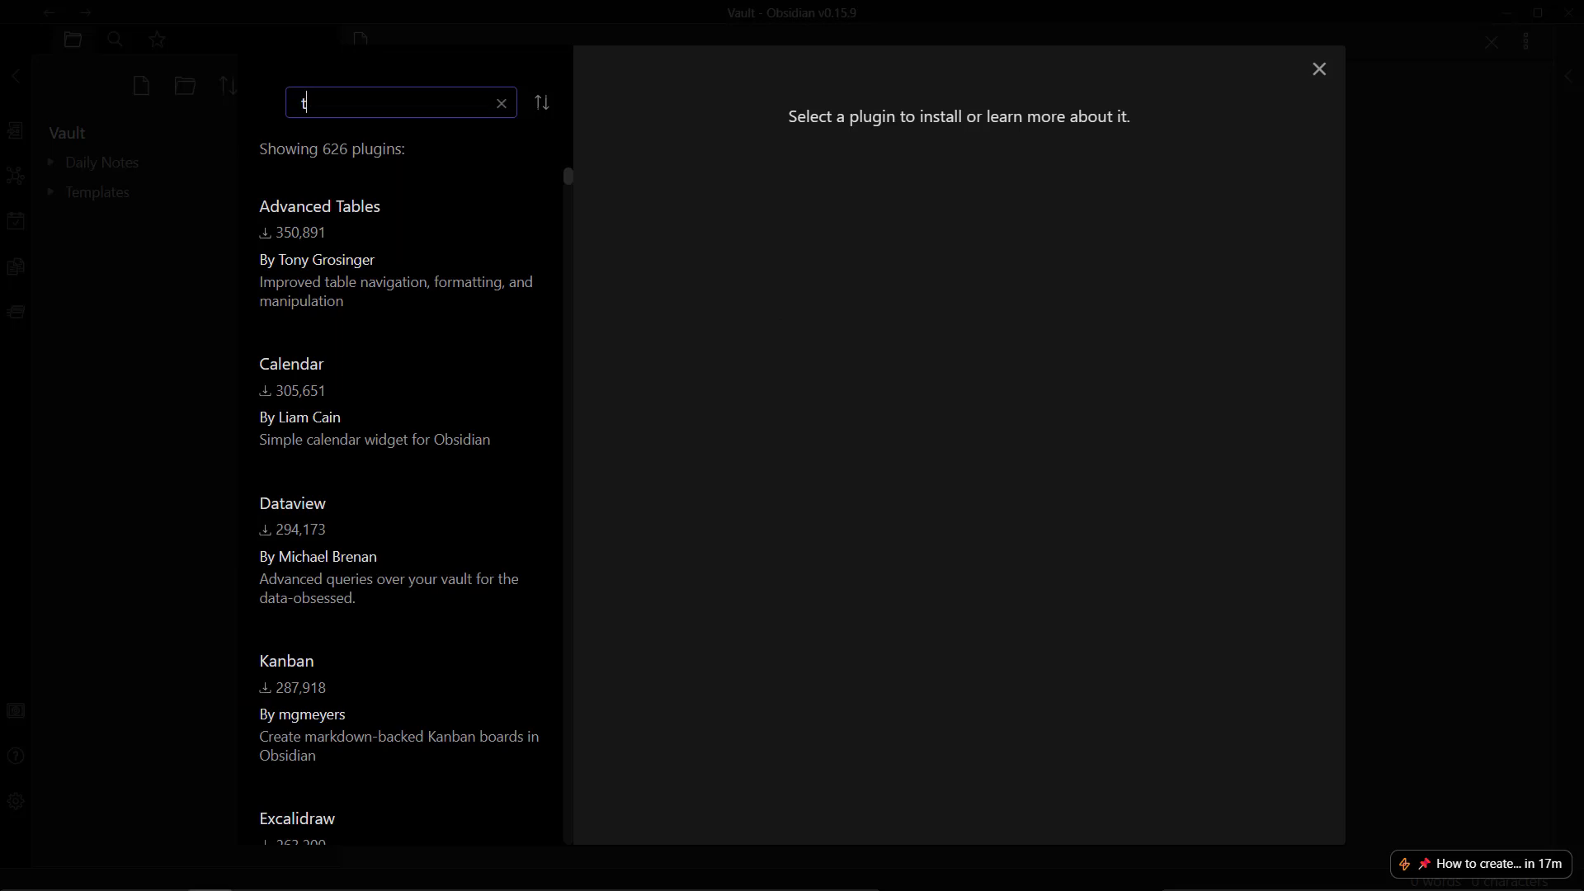
text(emplates)
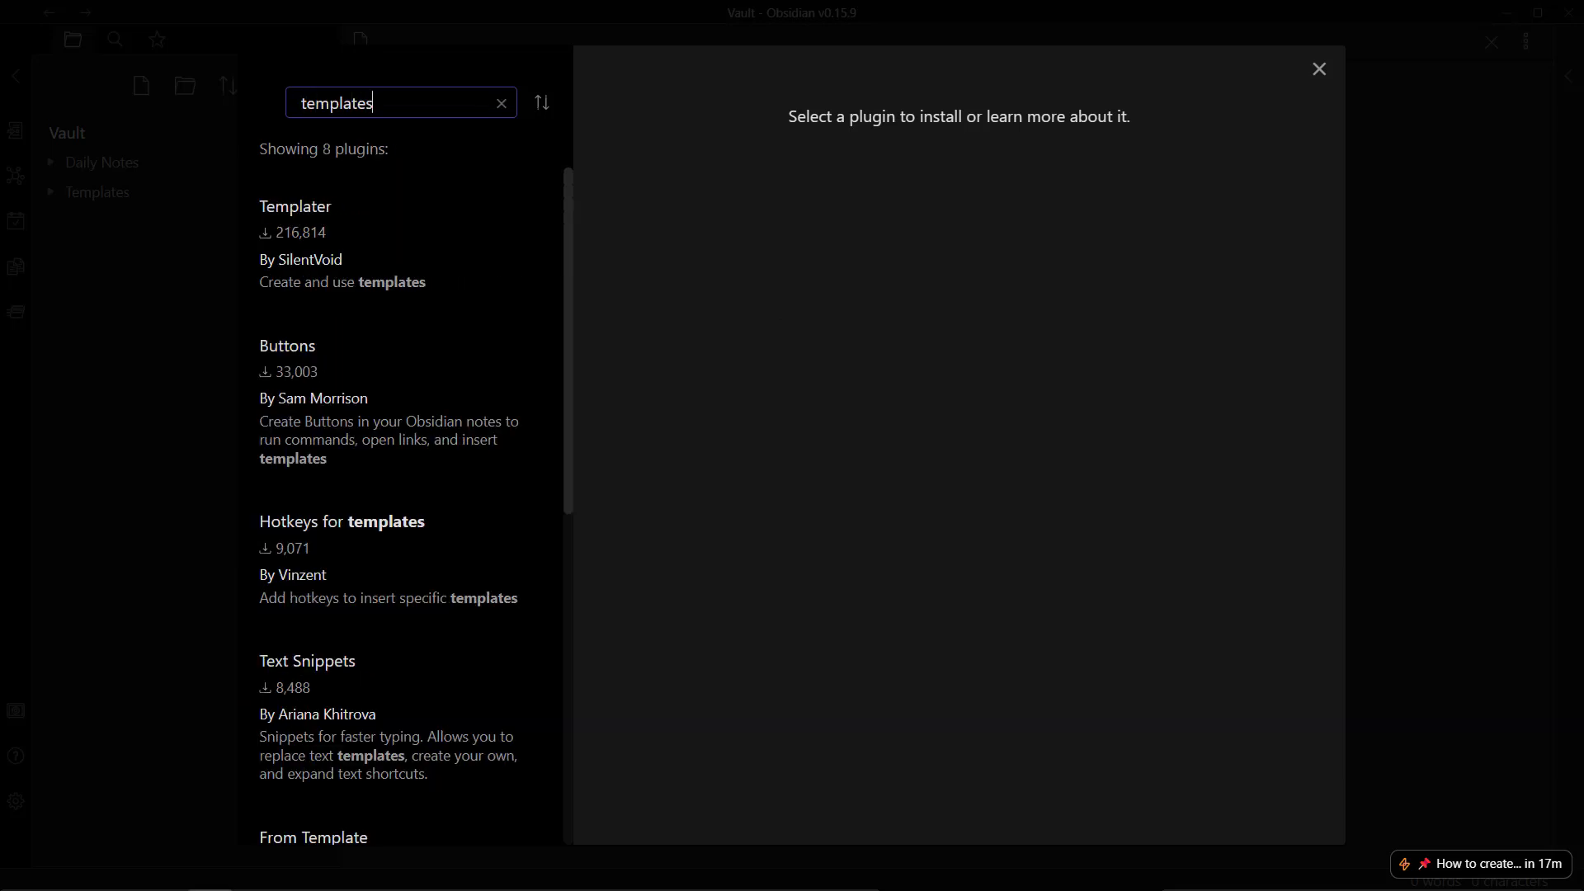
click(371, 275)
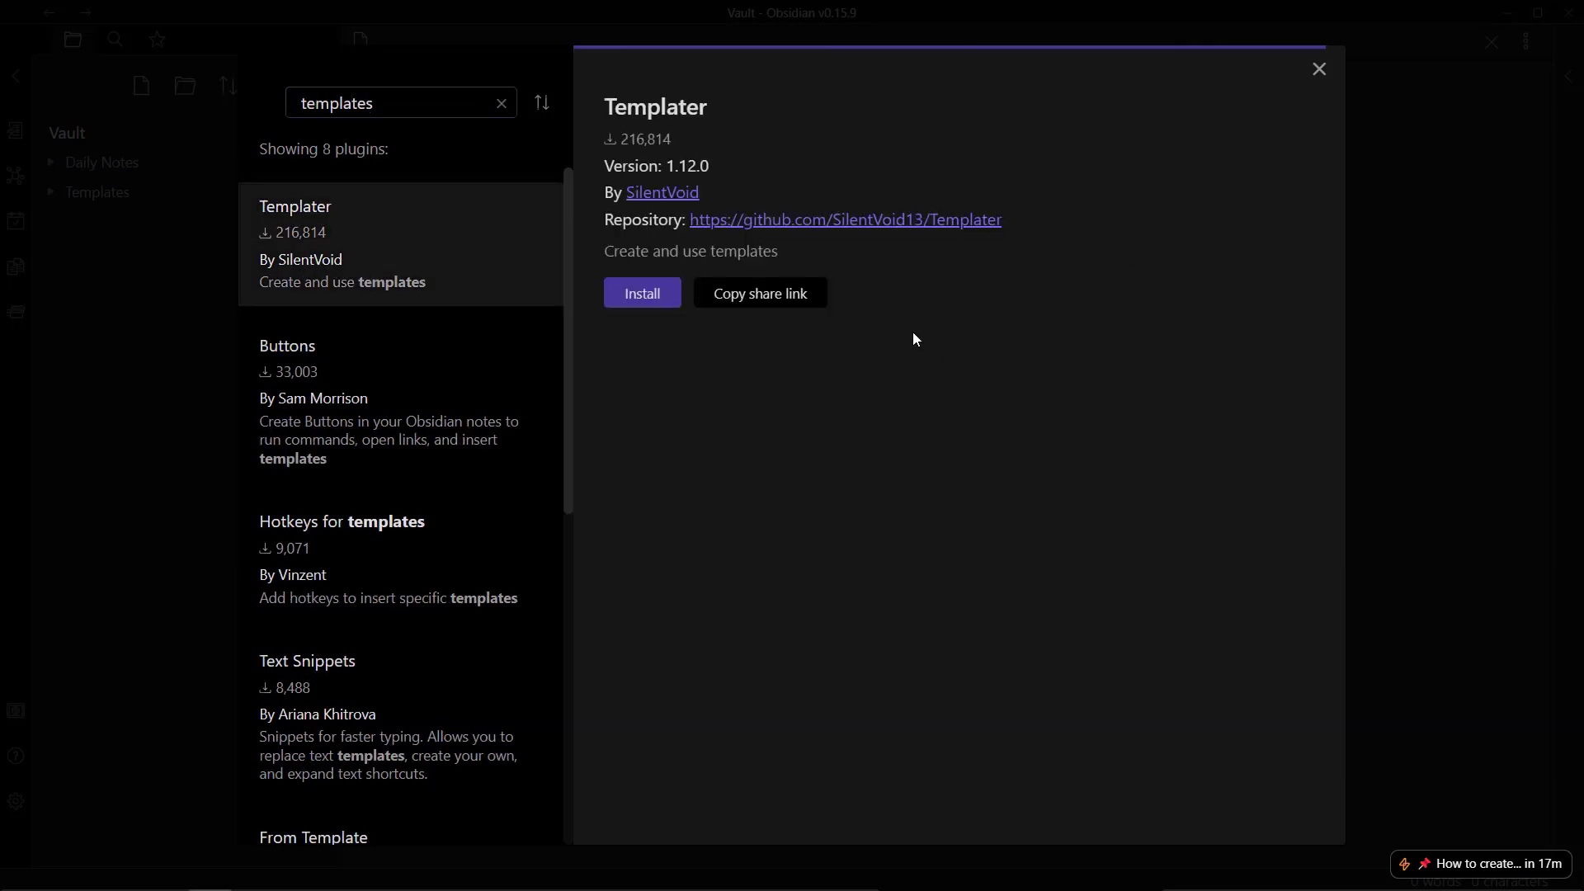
click(630, 296)
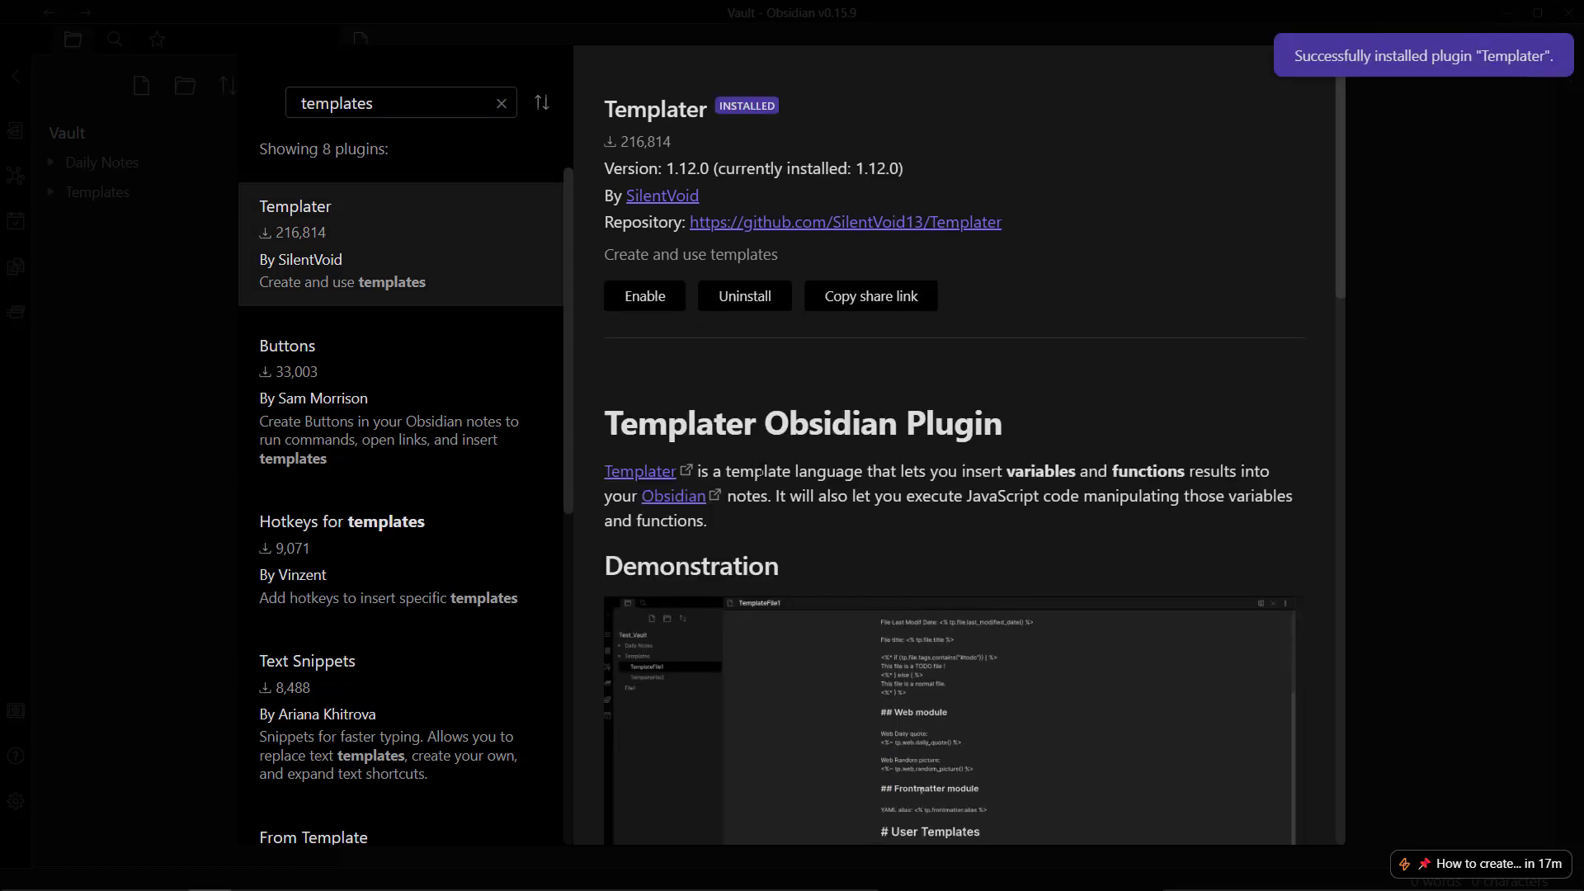
scroll(949, 446, down, 9)
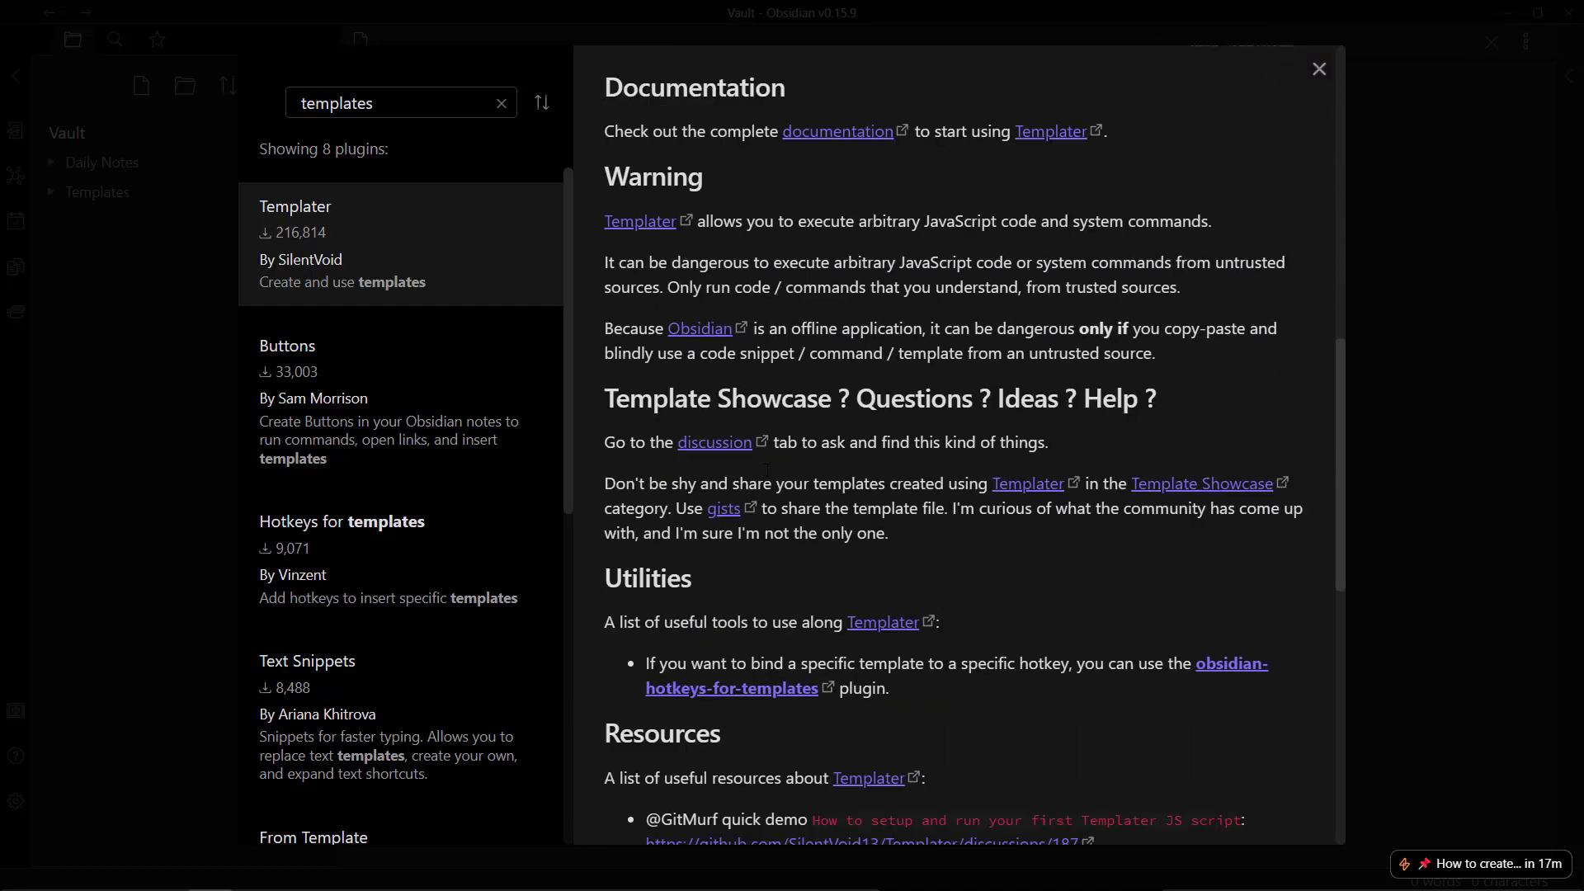
scroll(703, 366, up, 9)
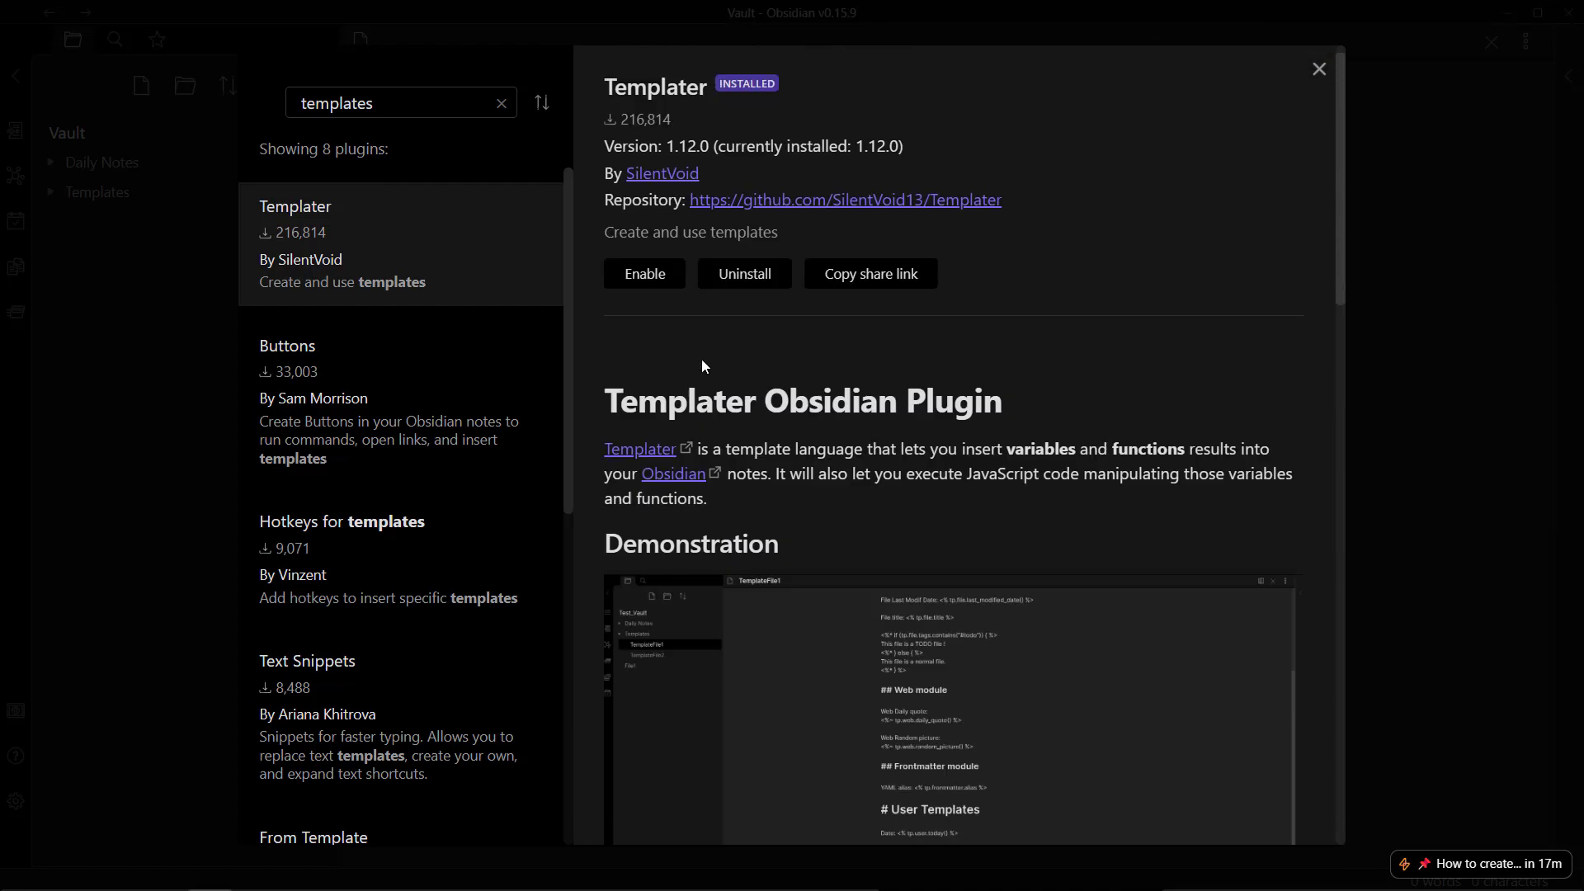
click(652, 302)
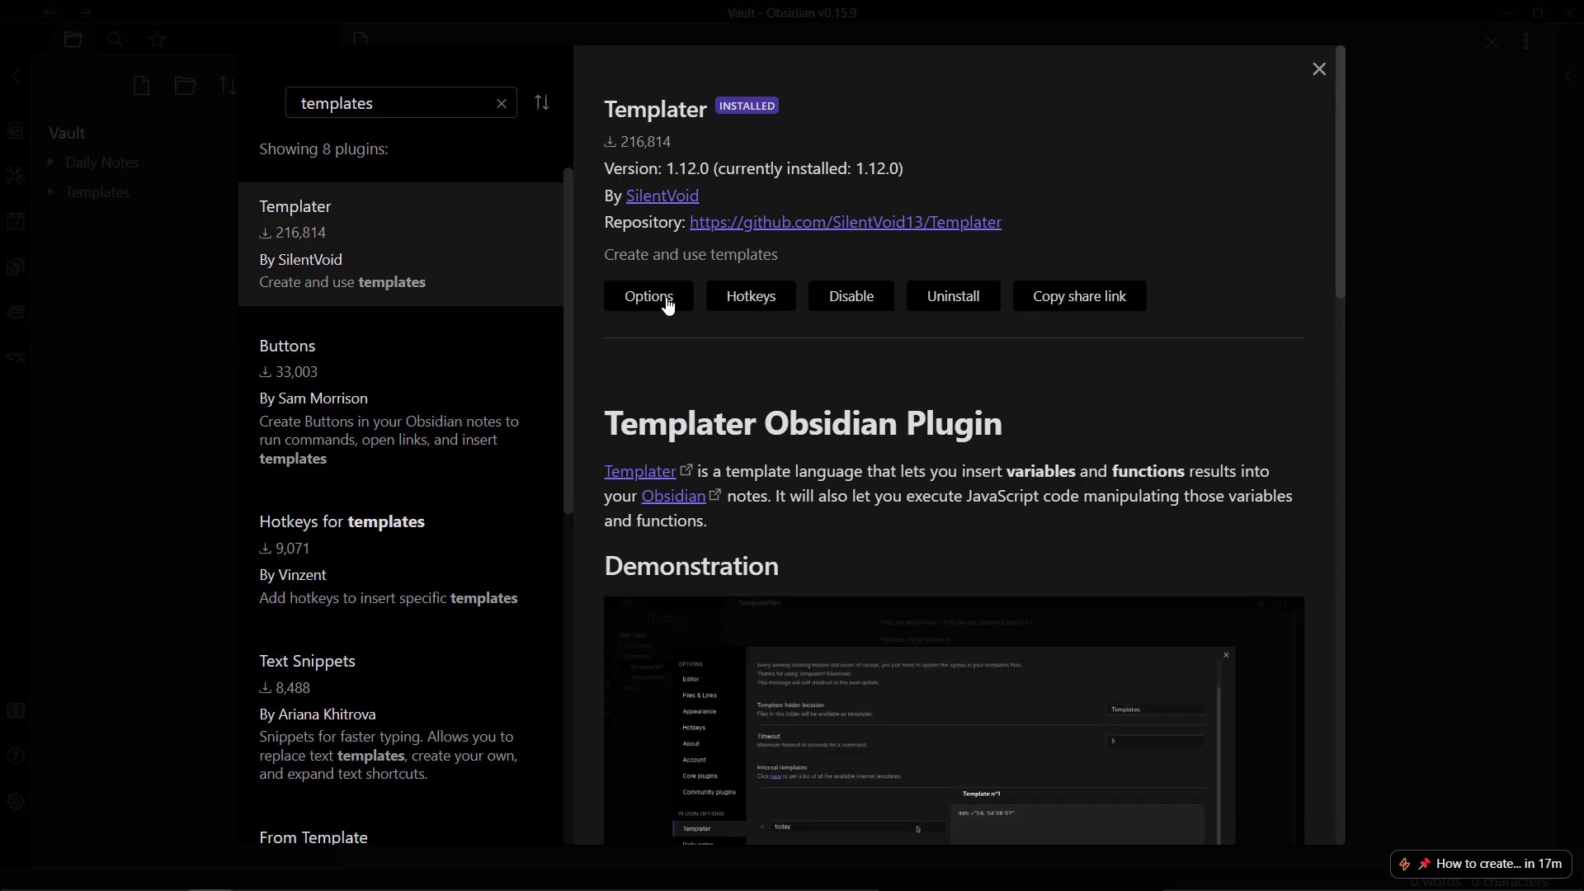
Step: Set Templater's template folder location to Templates and turn on triggering Templater on new file creation
click(649, 298)
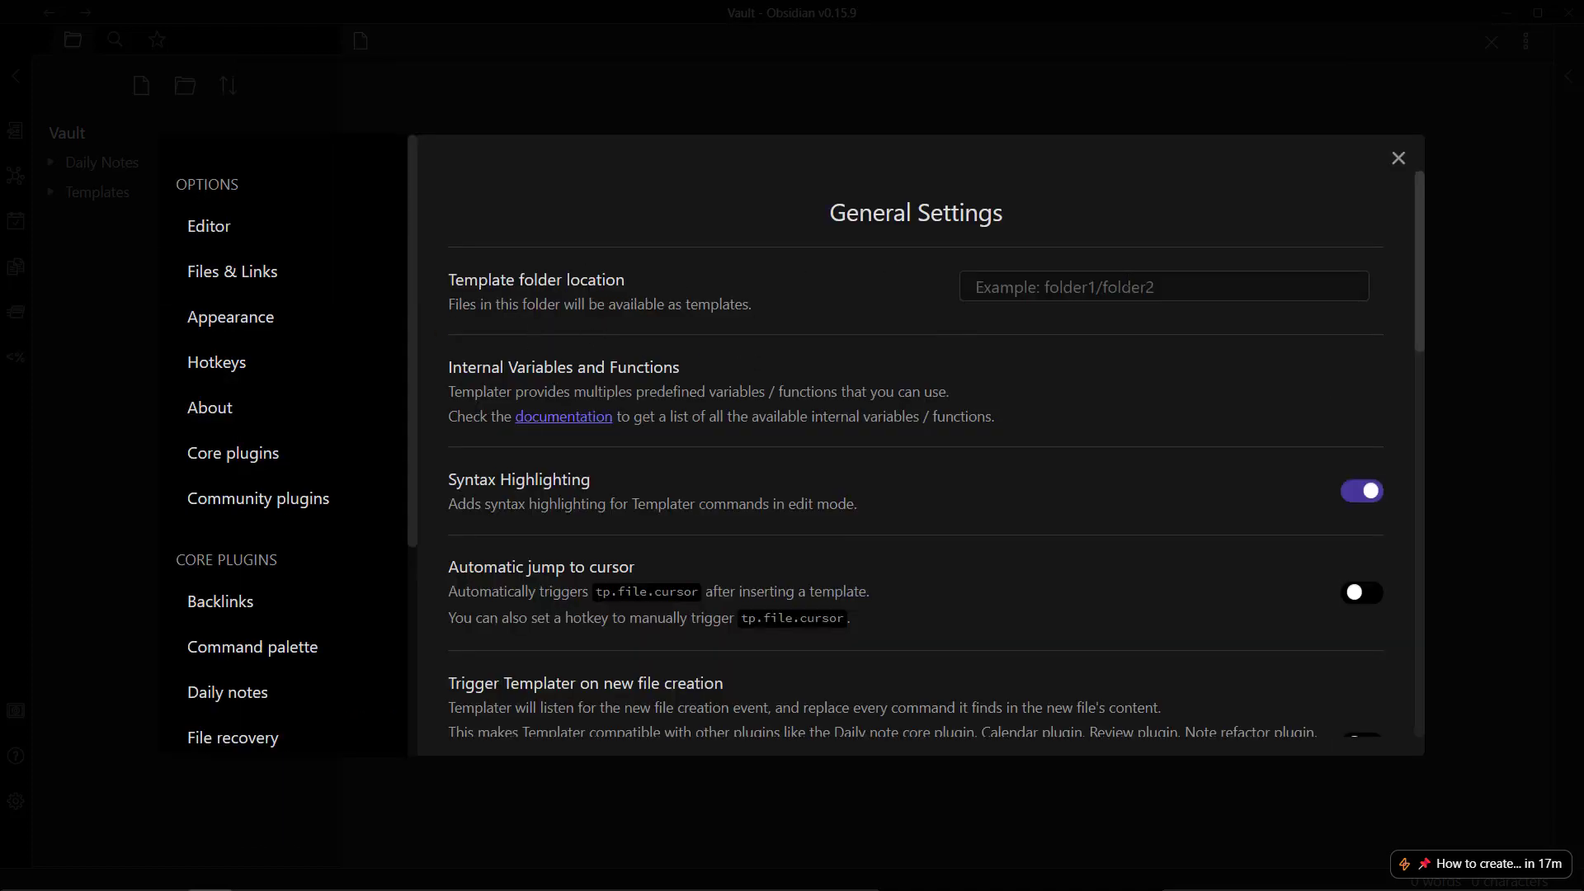
click(1127, 280)
click(1088, 364)
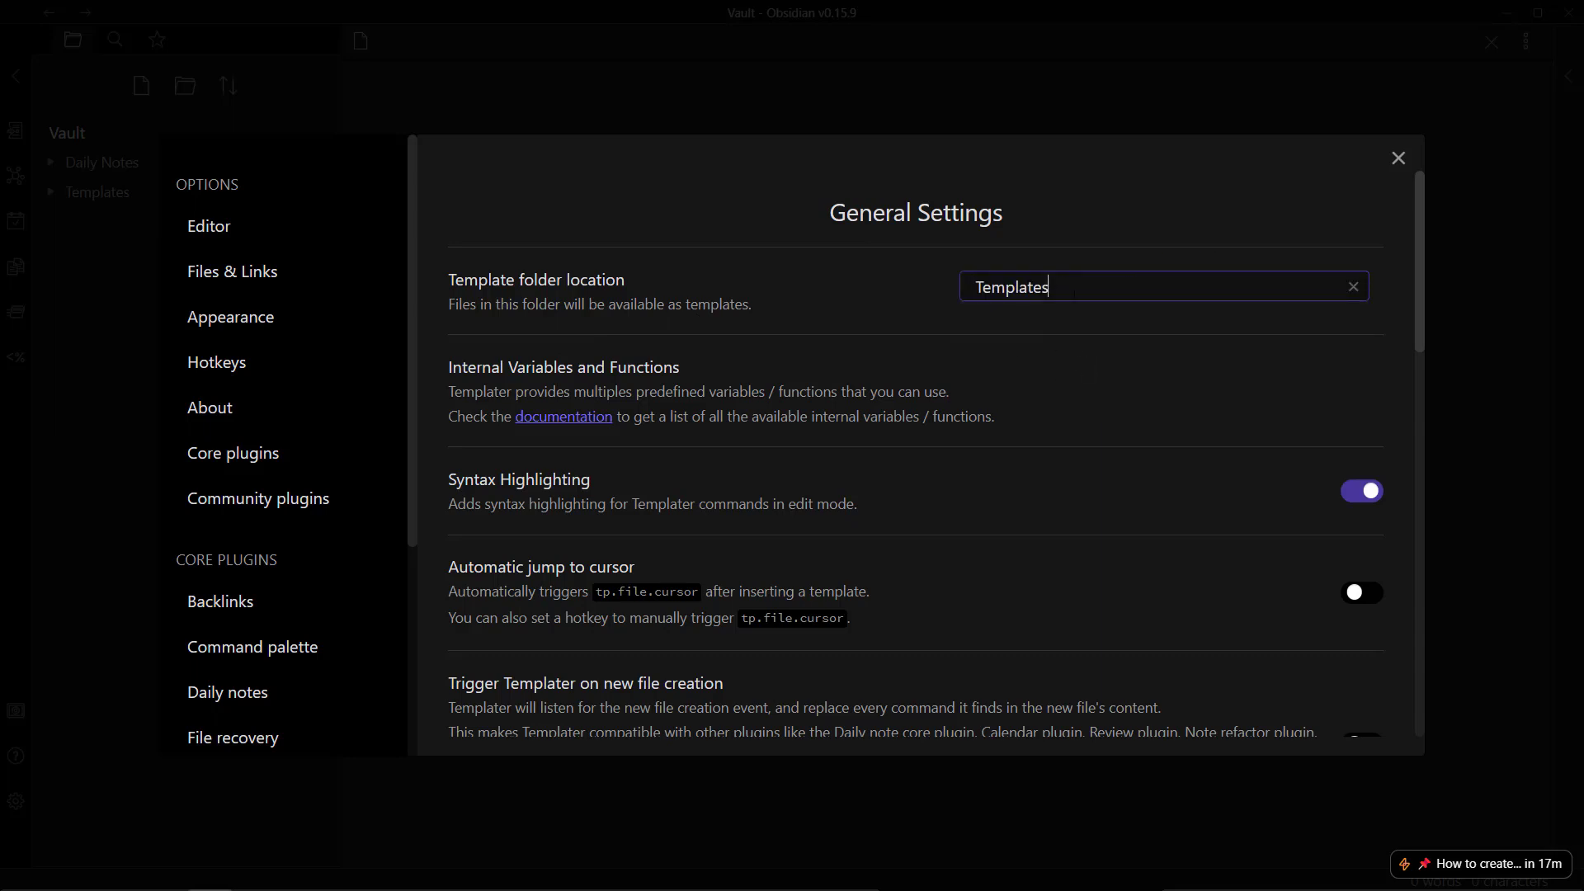
scroll(970, 644, down, 3)
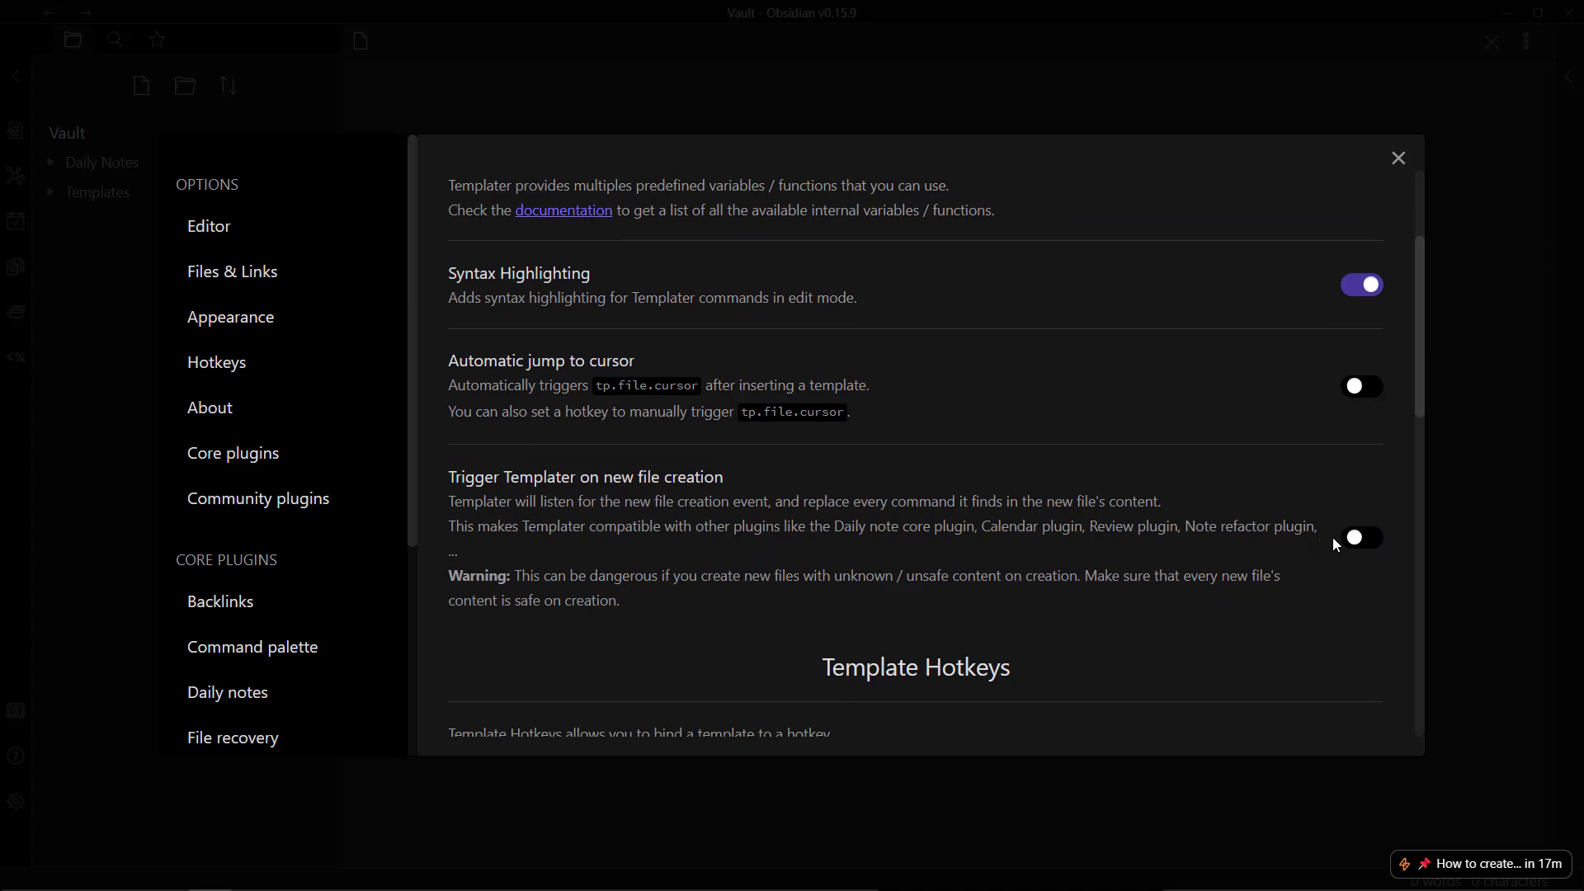
click(1363, 539)
scroll(1030, 533, down, 8)
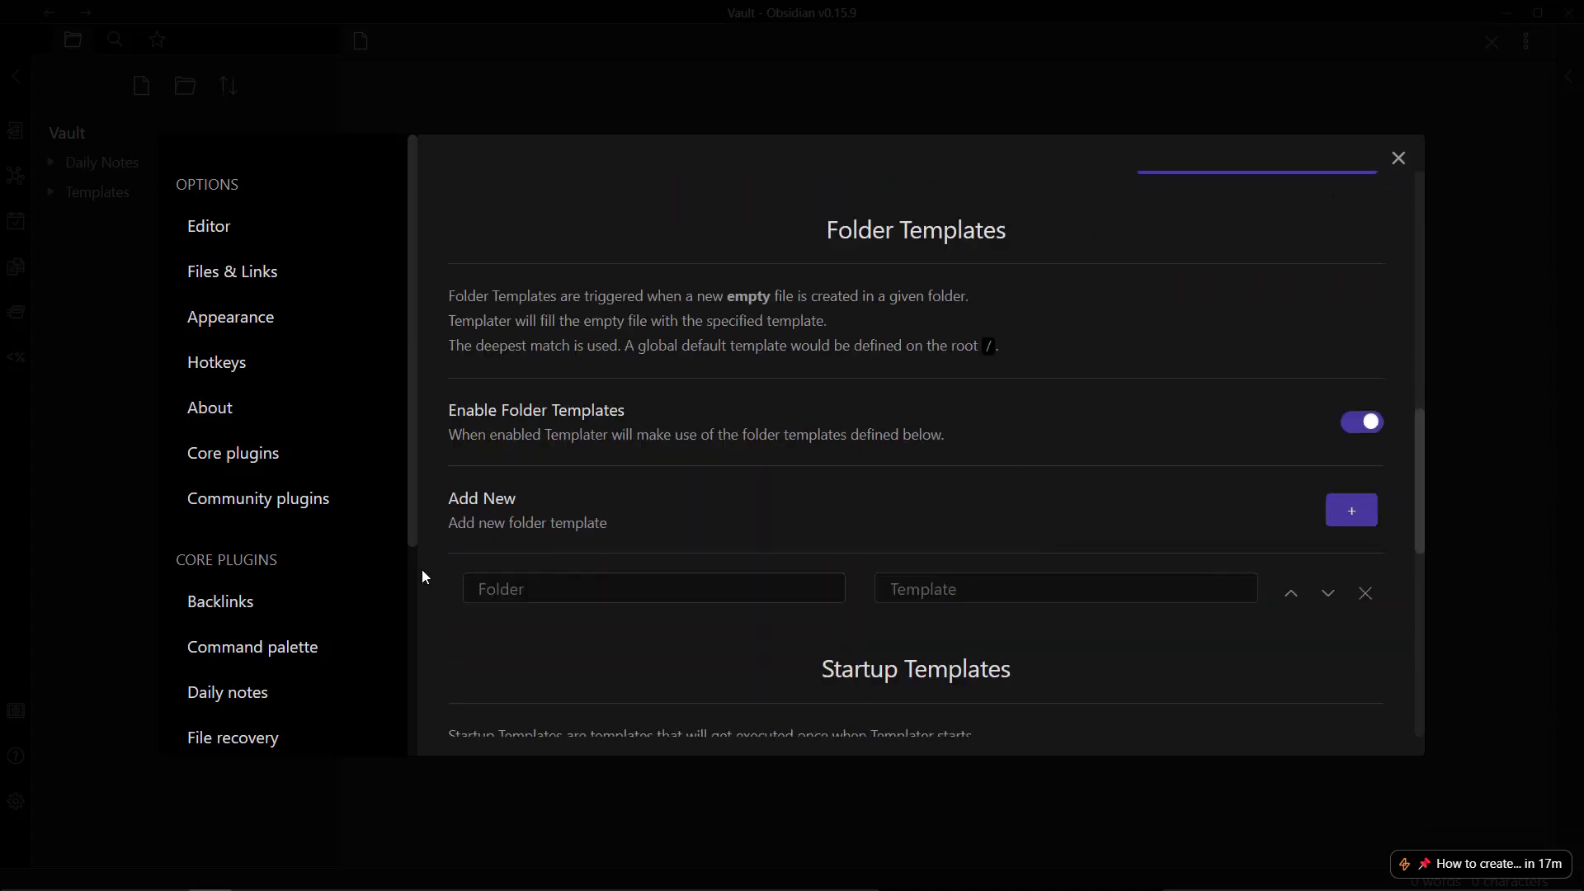
click(1400, 161)
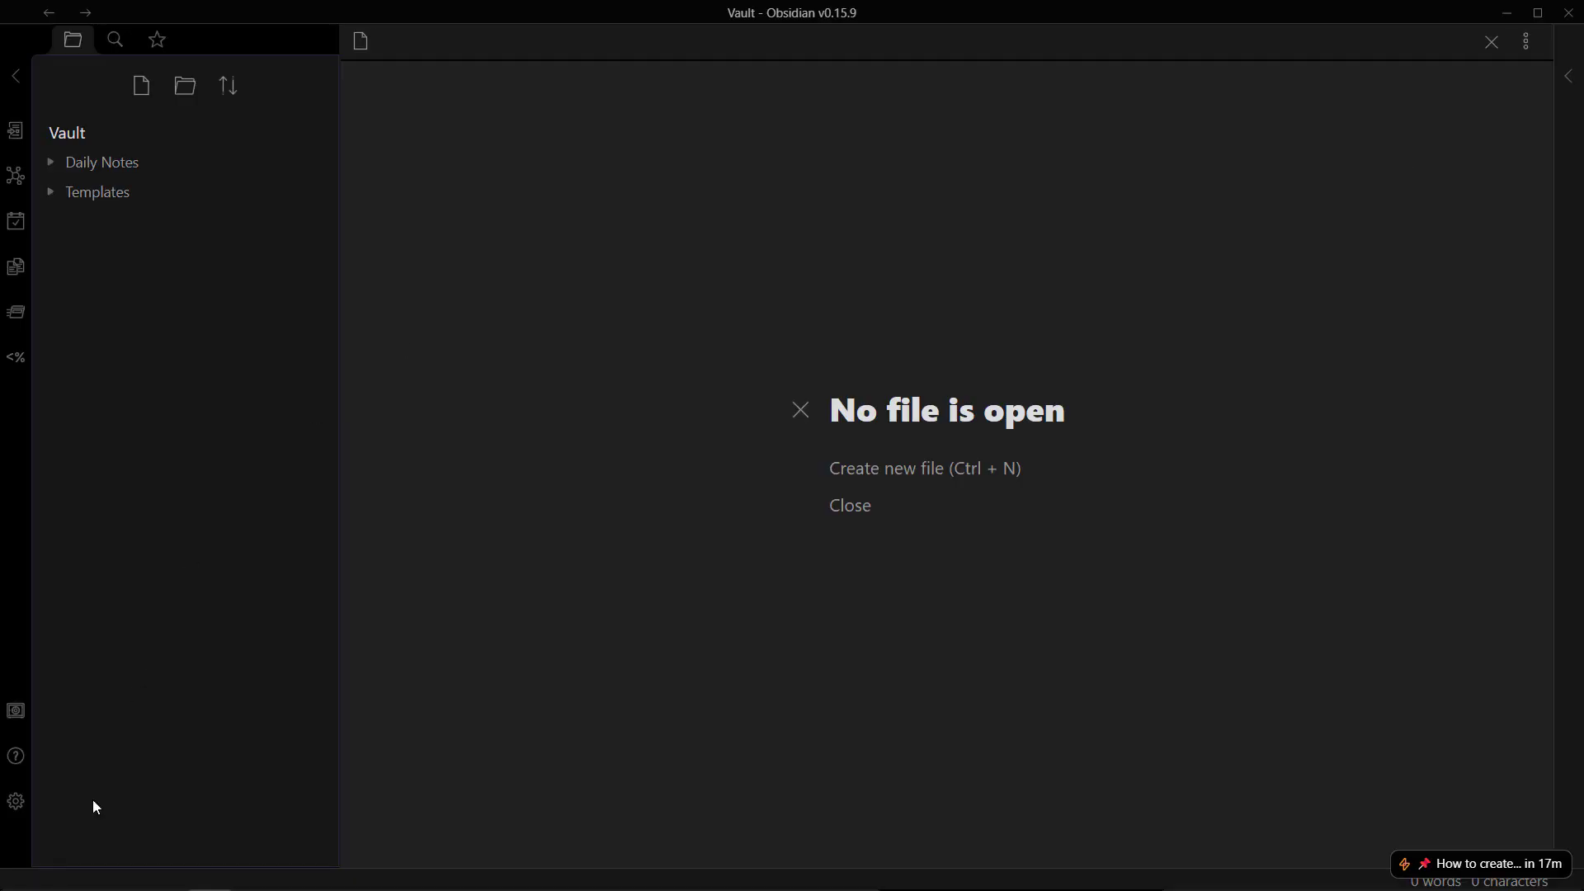
Step: In the Daily notes core plugin's options, set the new file location to the Daily Notes folder
click(17, 802)
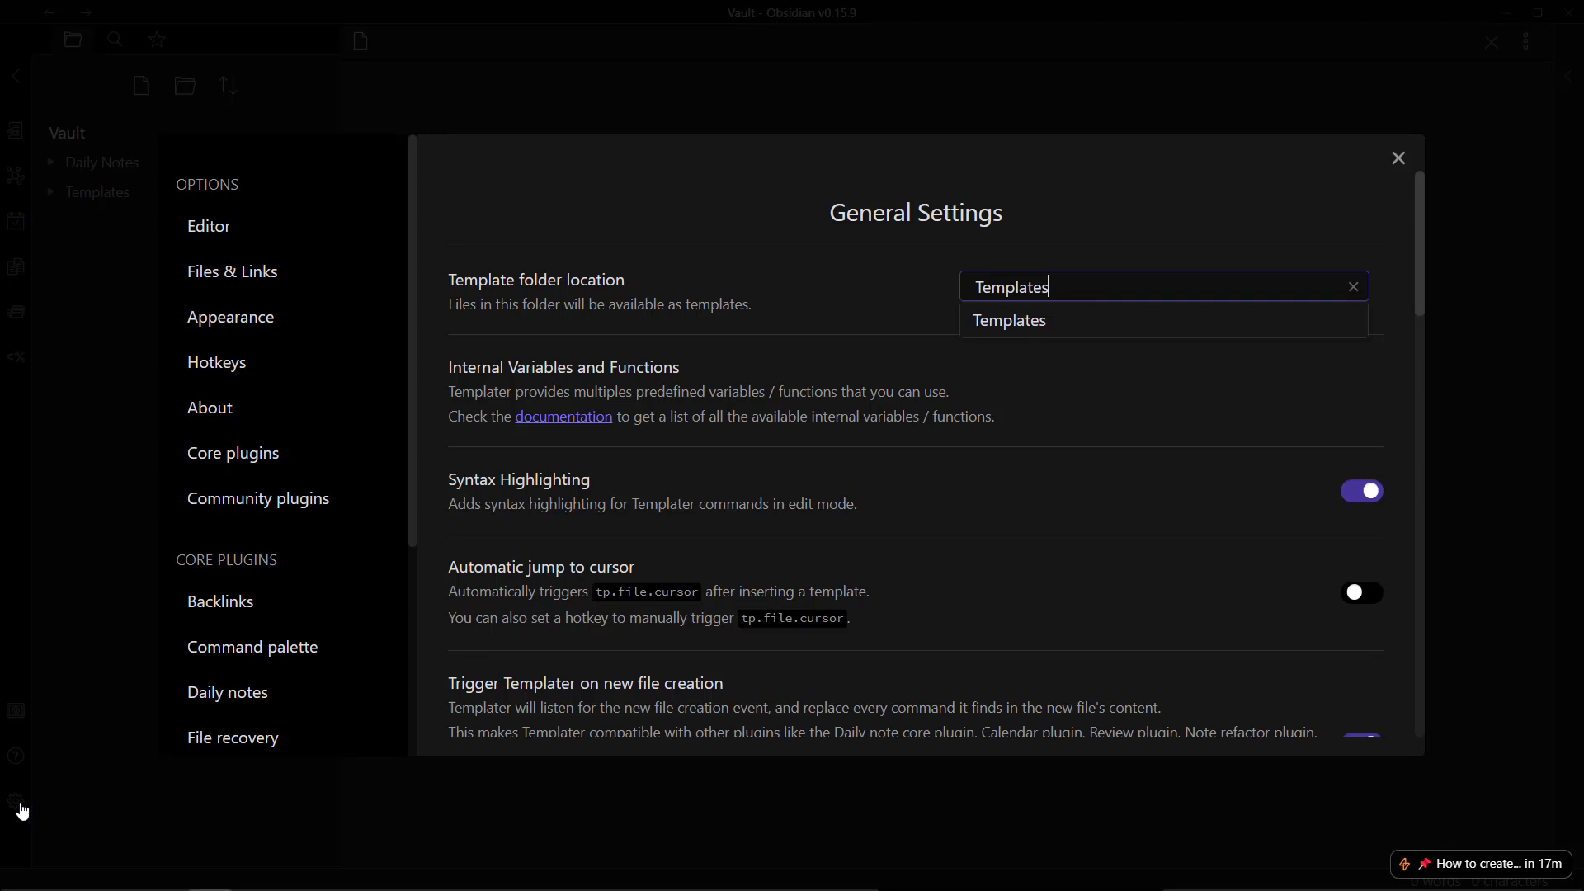
click(335, 477)
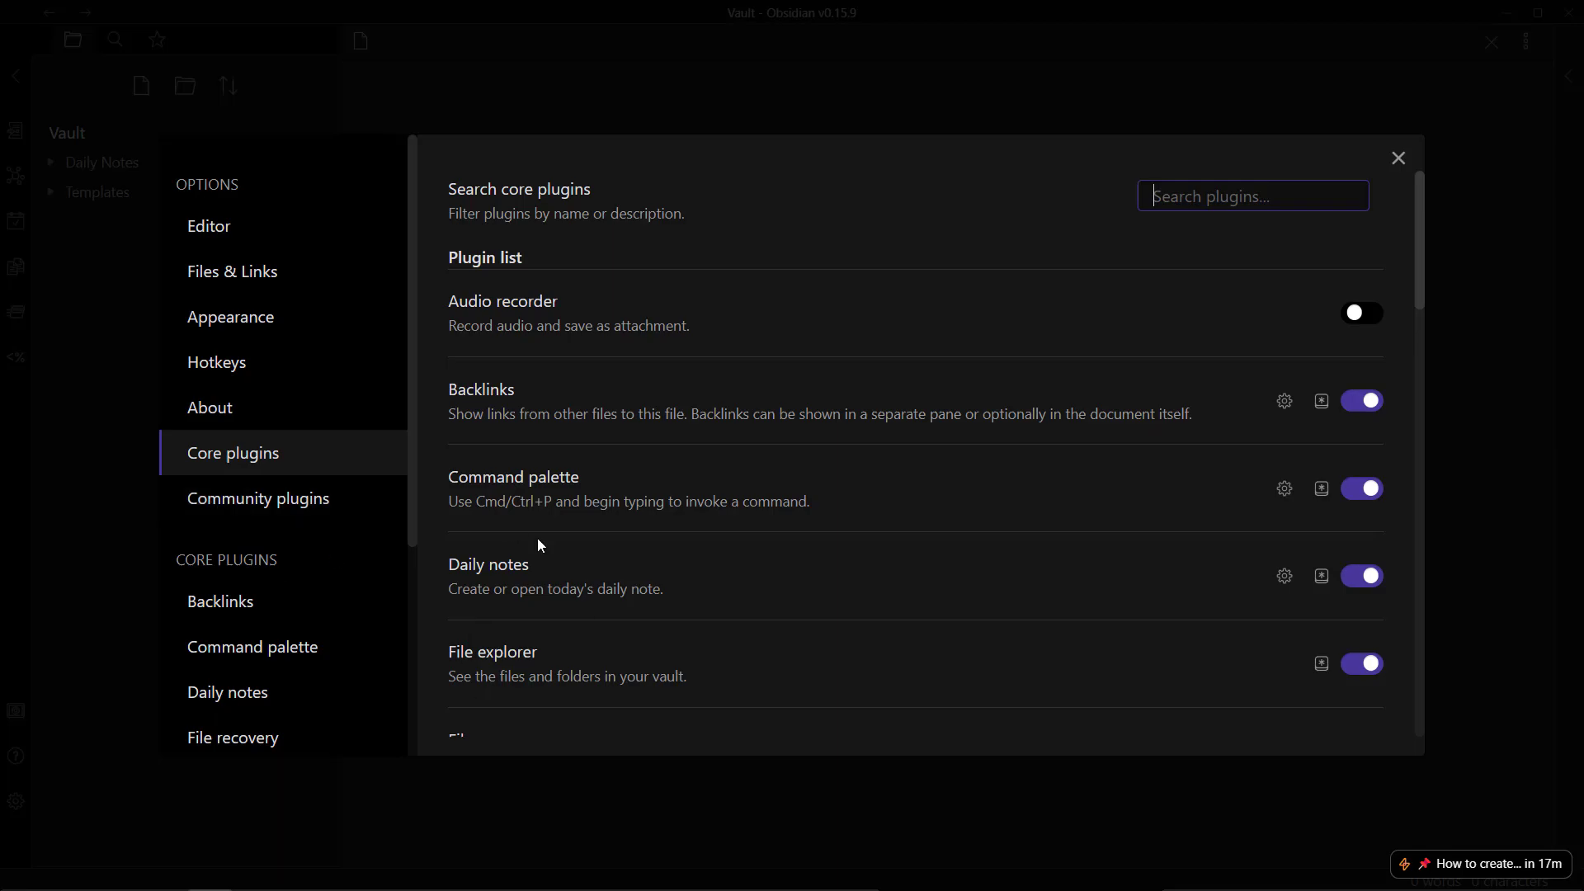
click(9, 807)
click(10, 805)
click(1284, 575)
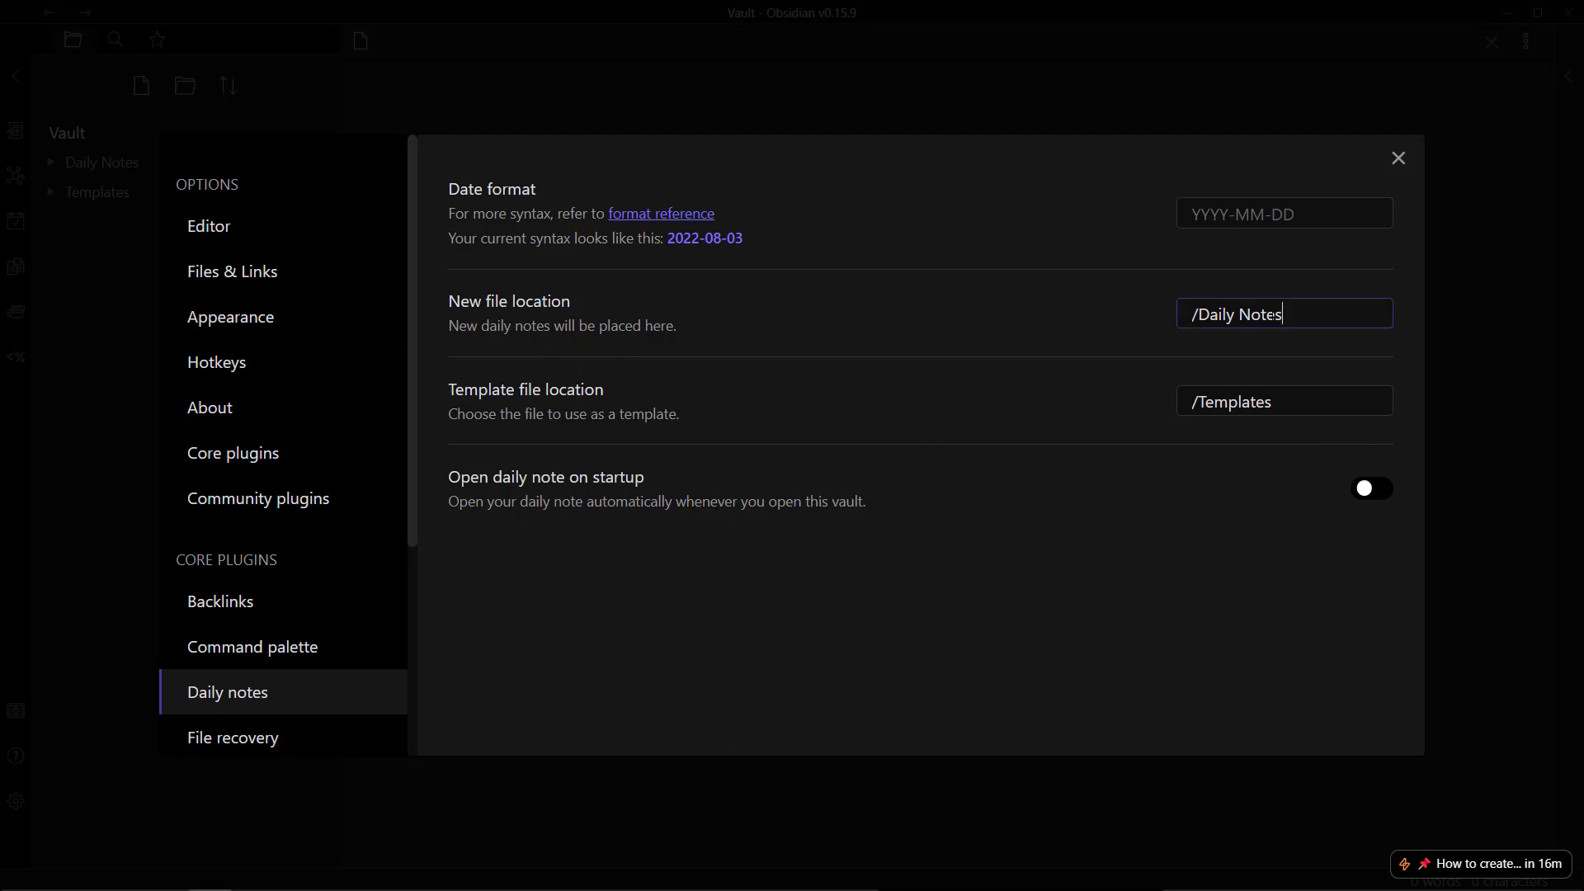
drag(1284, 314, 1108, 304)
key(BackSpace)
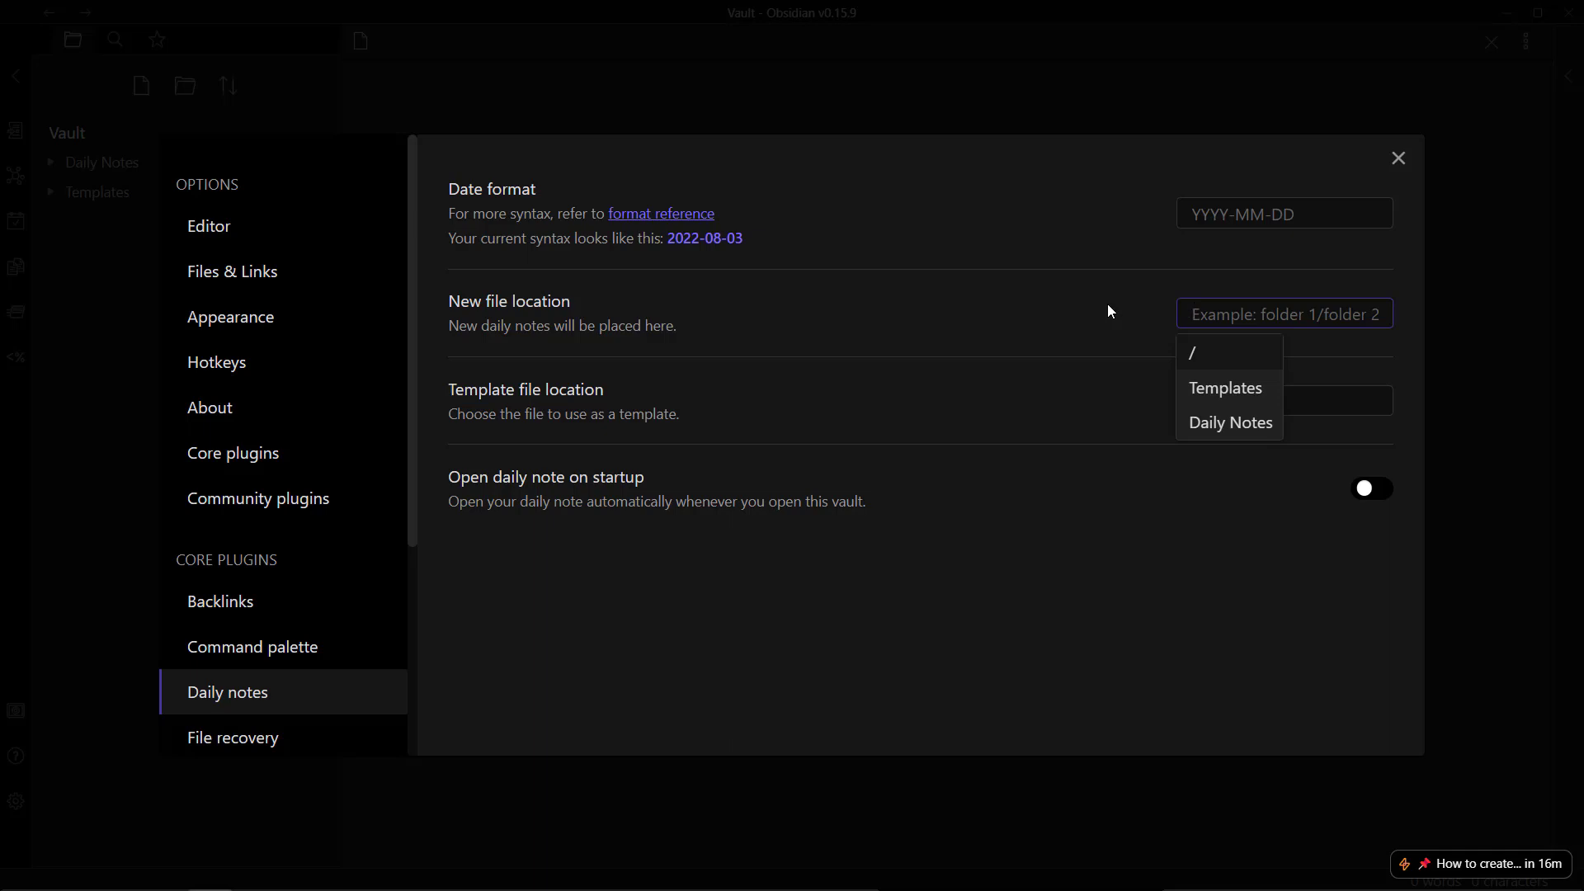
click(1220, 422)
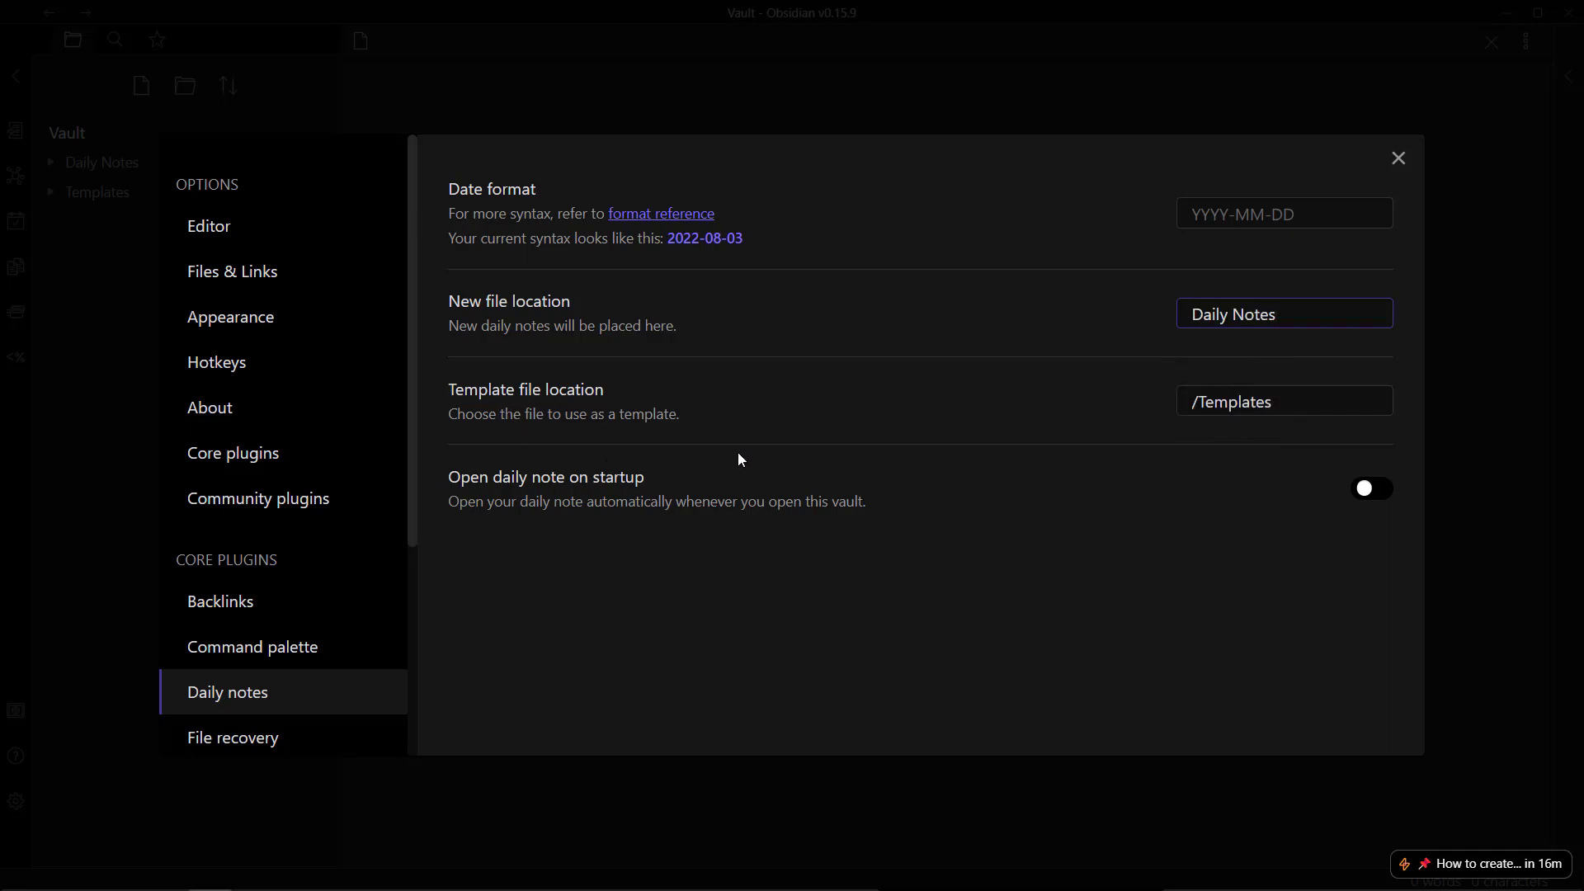
Step: Set the date format of daily notes to YYYY/MMMM/YYYY-MM-DD
drag(1278, 403, 1147, 403)
click(1286, 390)
click(1284, 214)
text(YYYY/MMMM/)
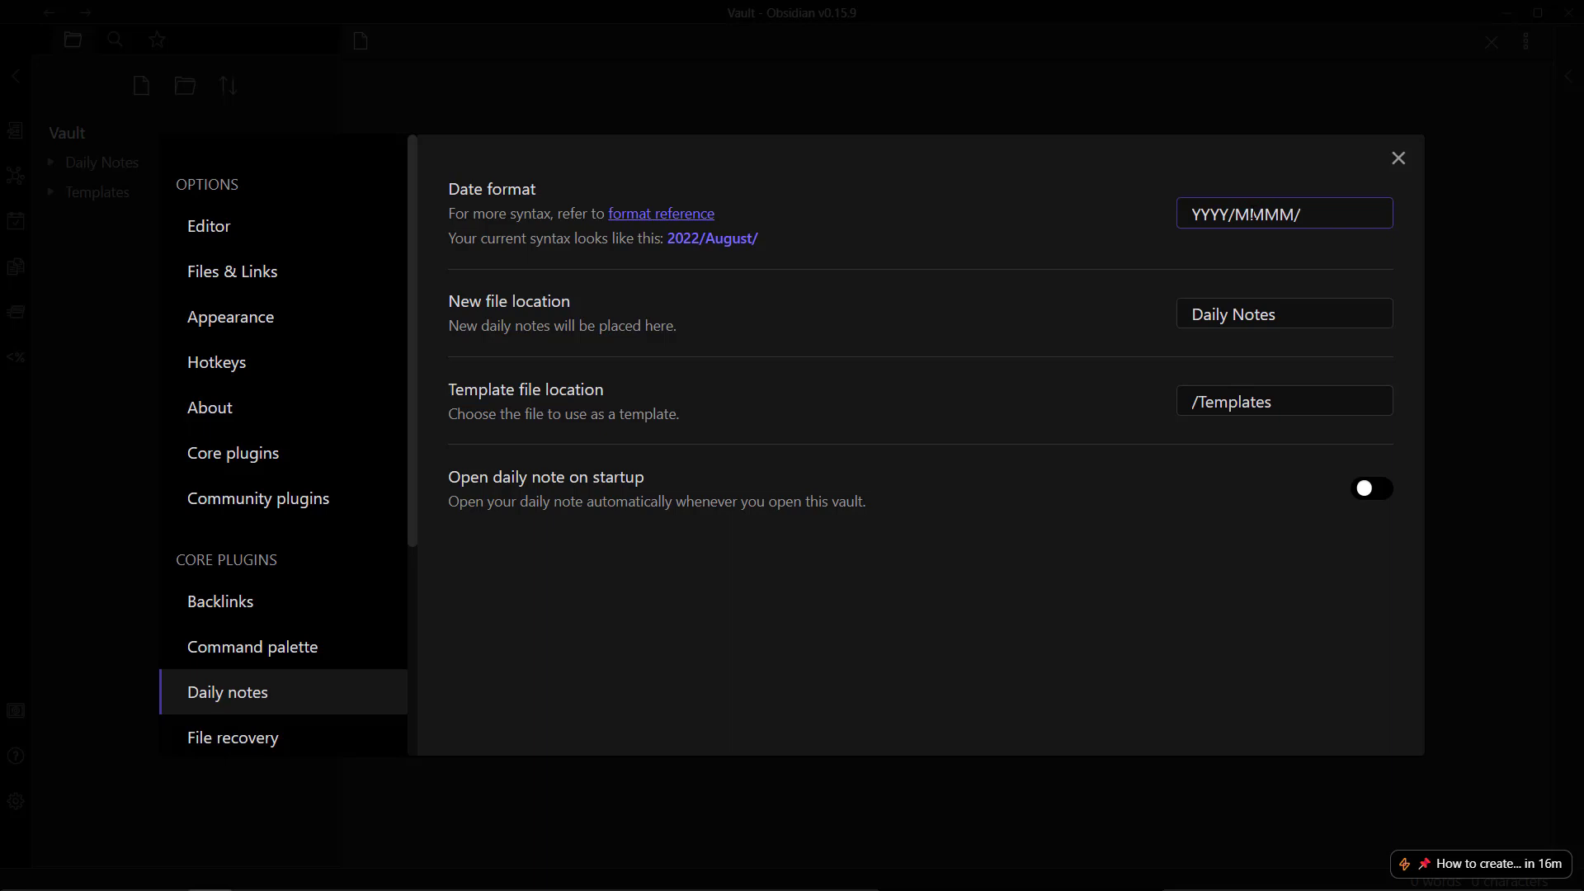
text(YYYY-MM-DD)
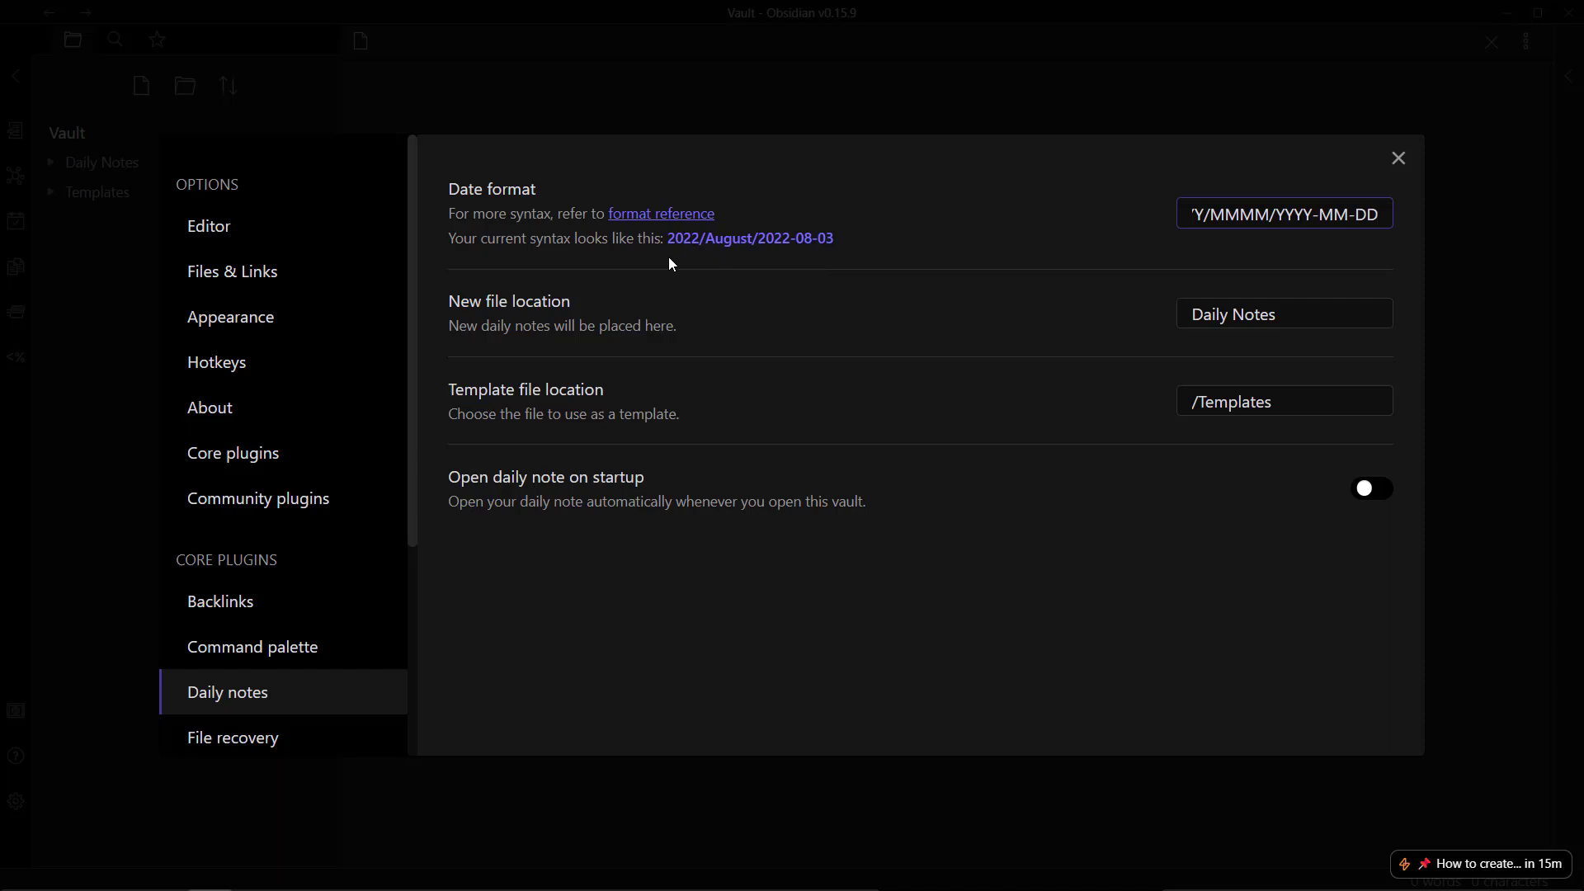
Step: Examine the year, month and date parts of the daily notes date format, and close the settings
drag(1193, 215, 1167, 221)
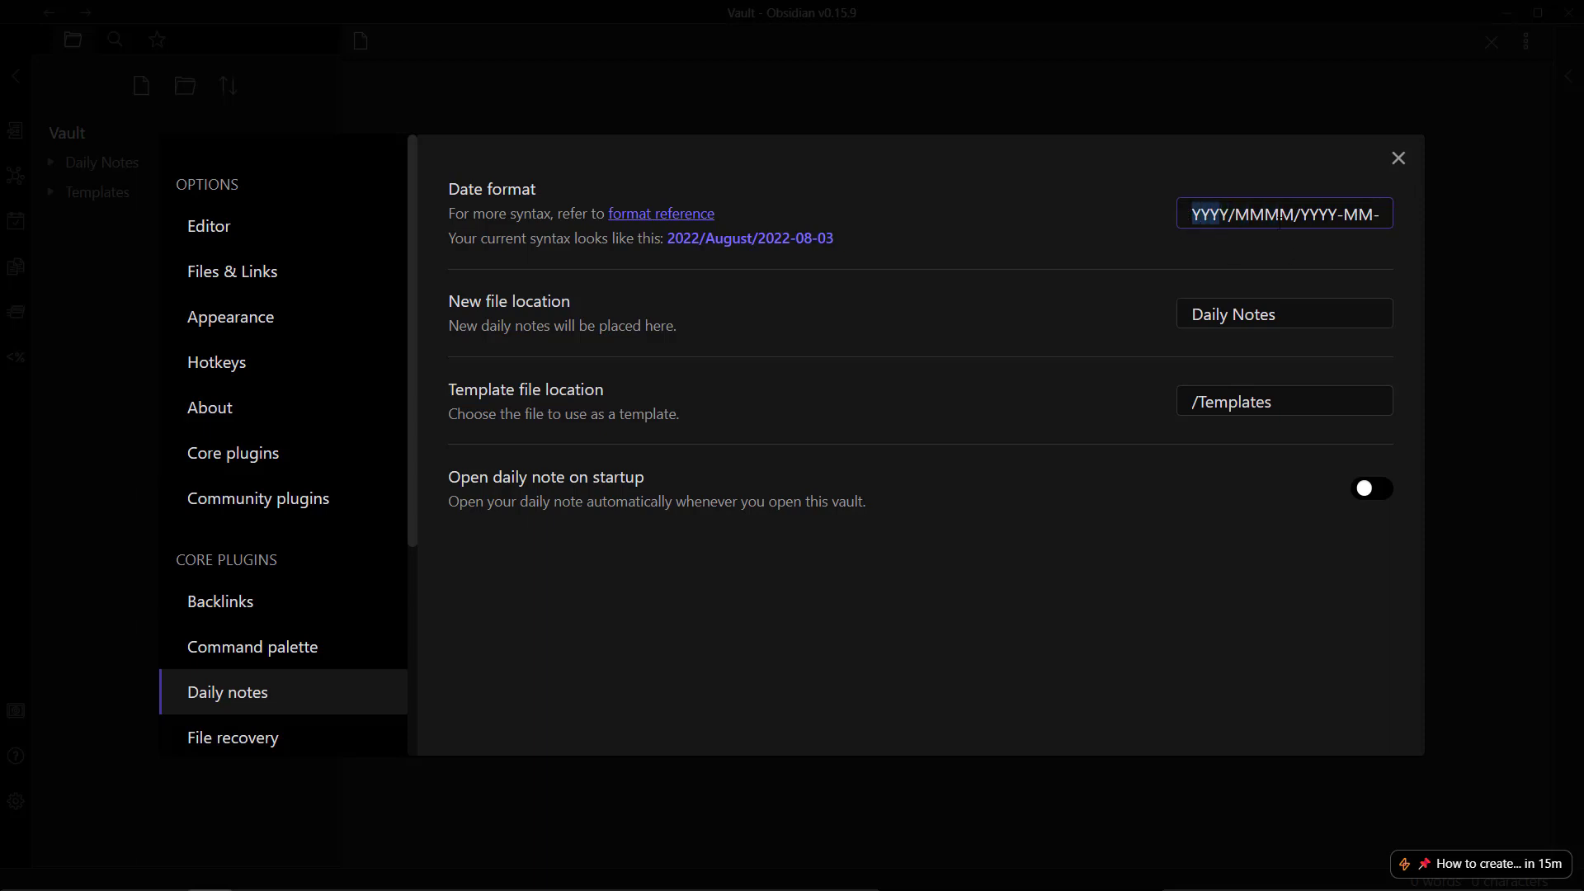
key(Right)
key(Right)
text(DD)
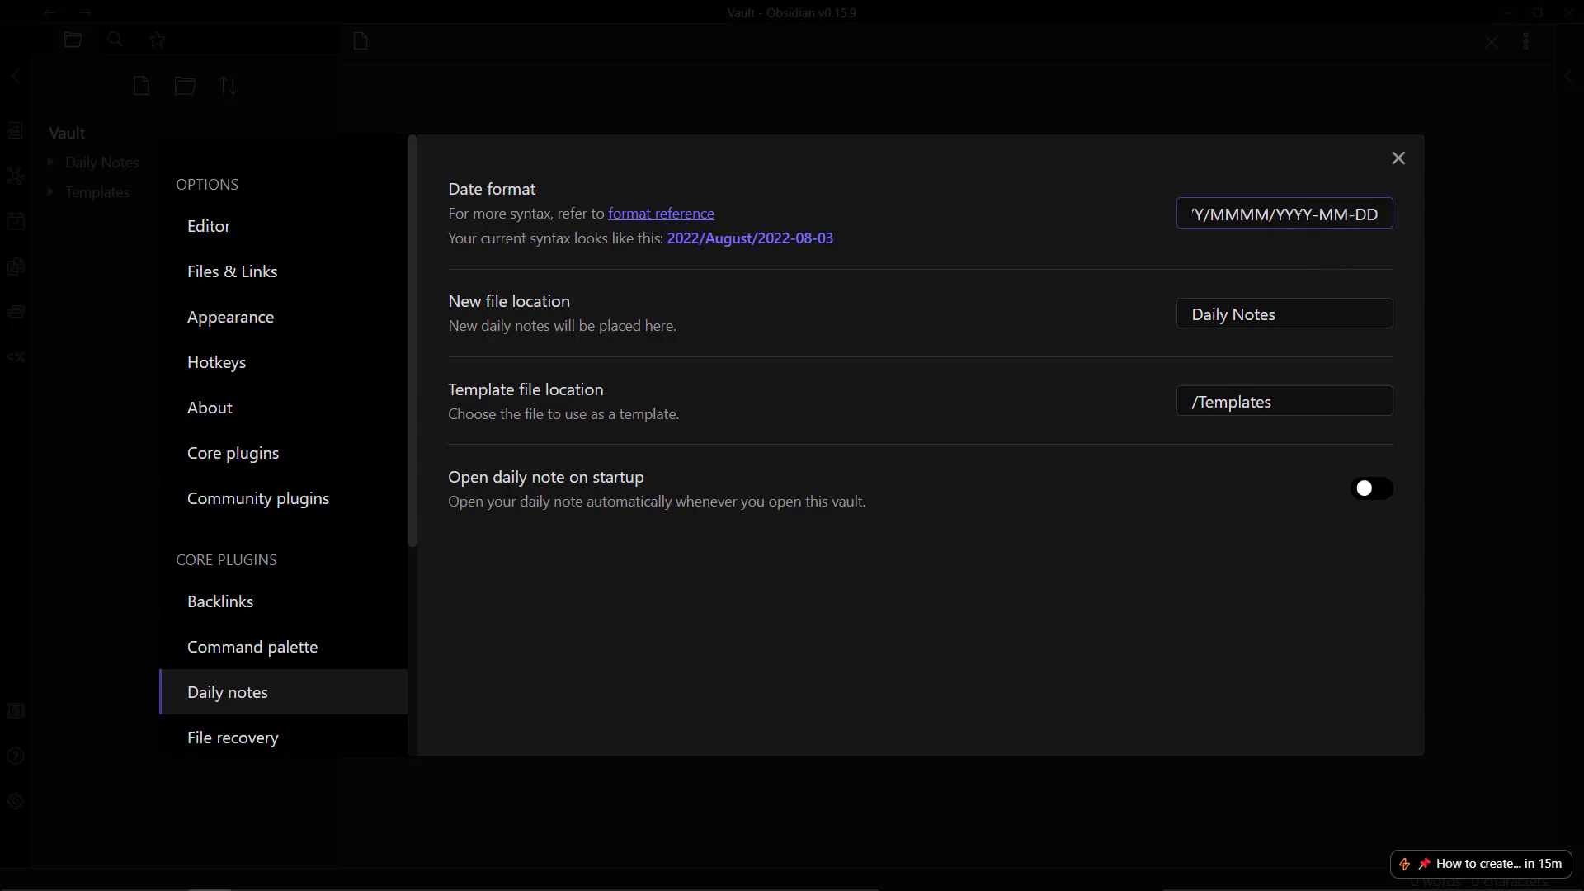
key(Right)
key(Right)
key(Right)
key(Right)
key(Right)
key(shift+Right)
click(1407, 163)
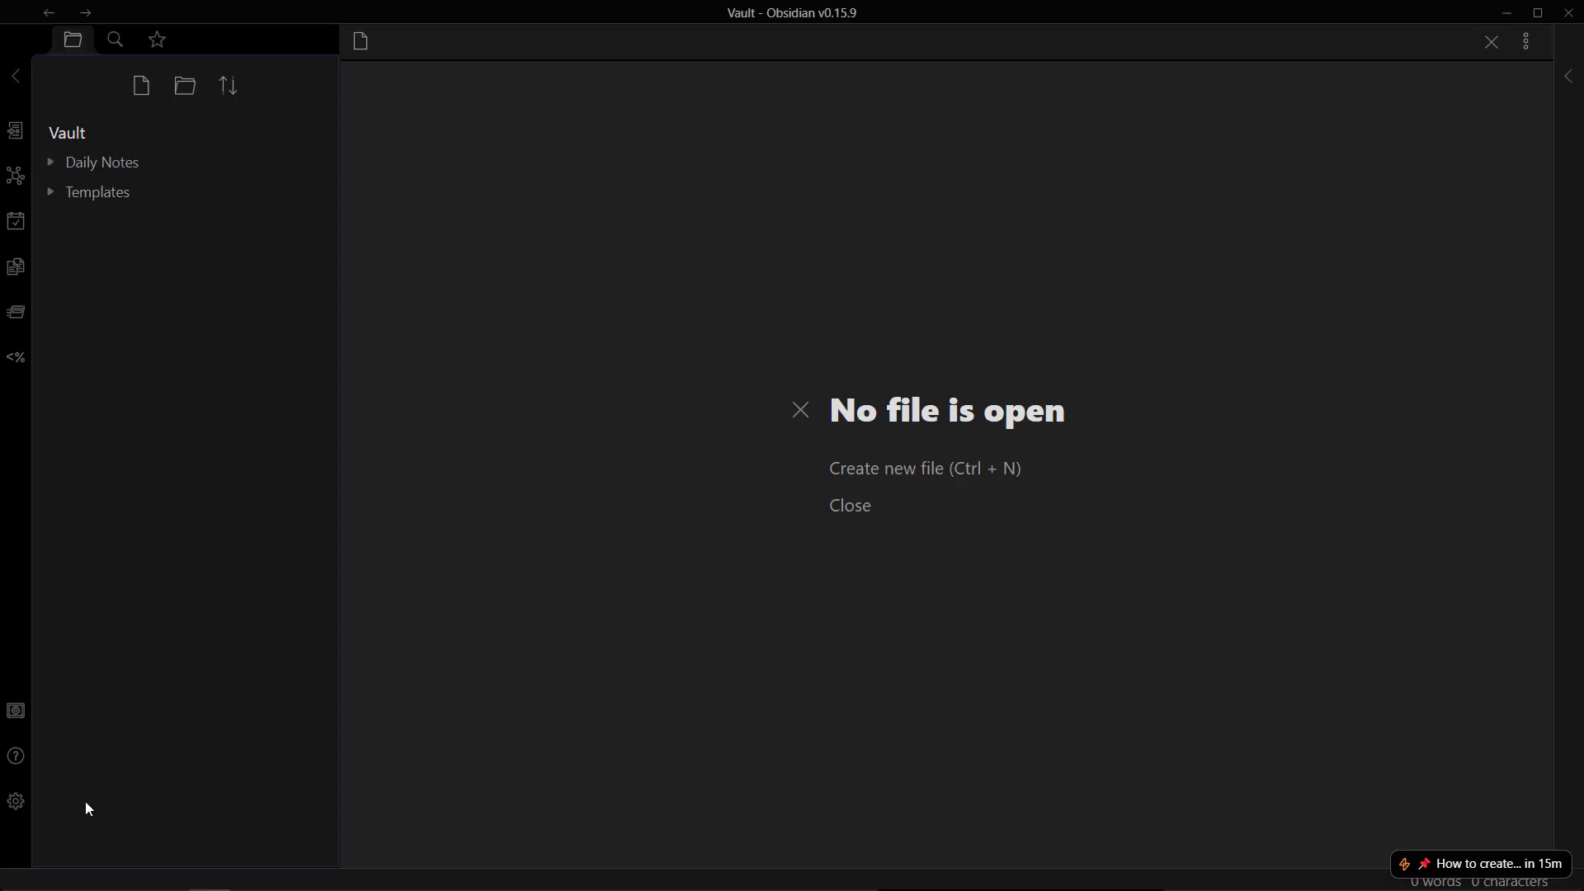
Step: Find the Calendar plugin among the community plugins, install it and enable it
click(16, 801)
scroll(272, 598, down, 4)
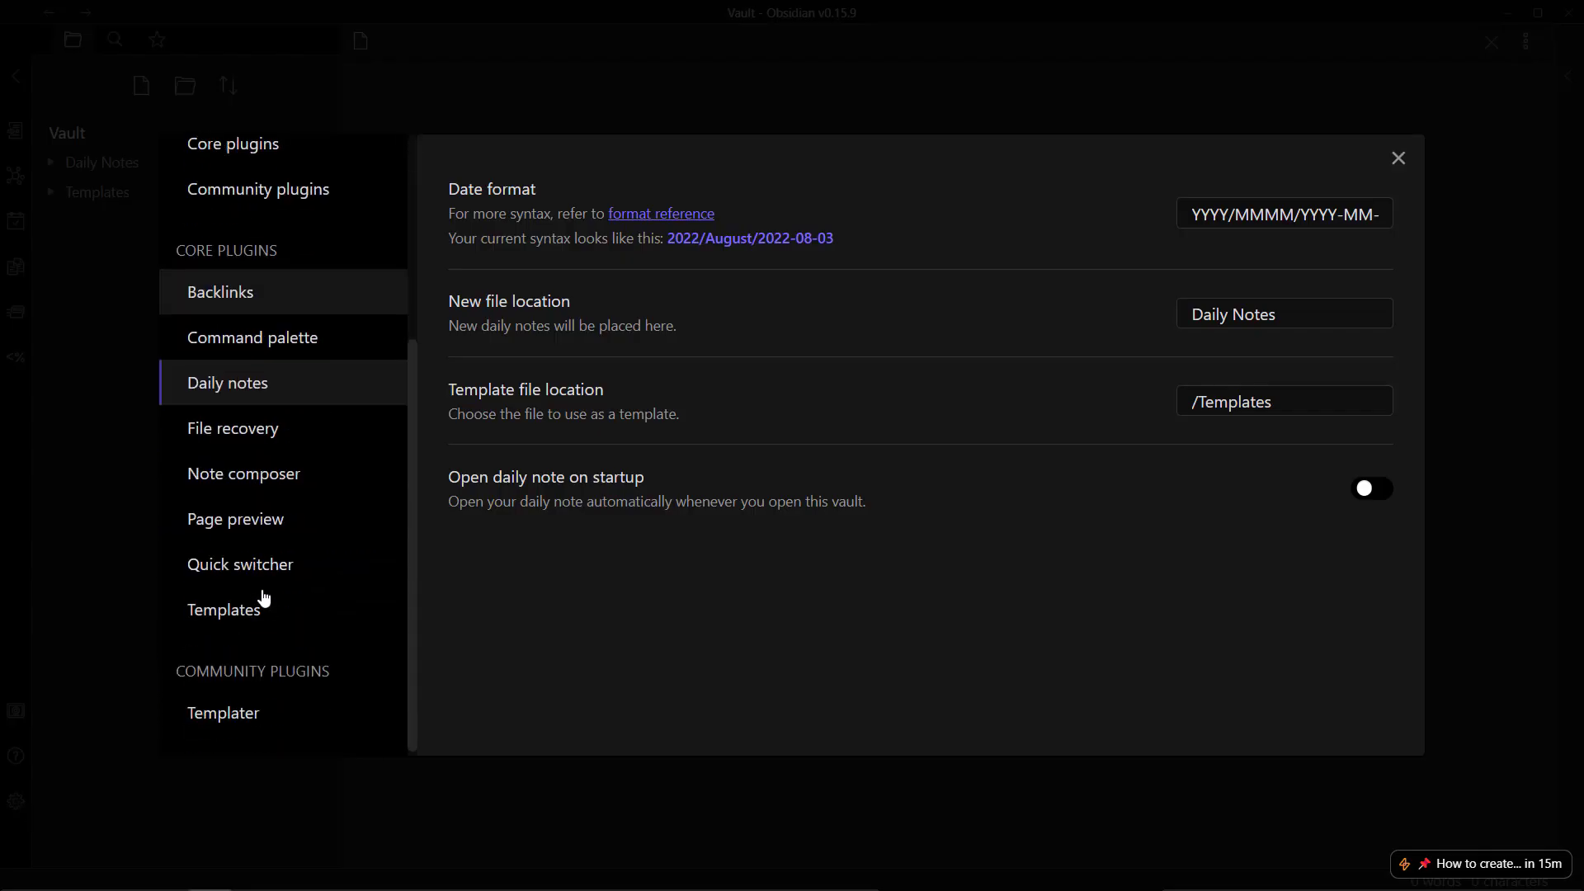
scroll(293, 458, up, 4)
click(281, 499)
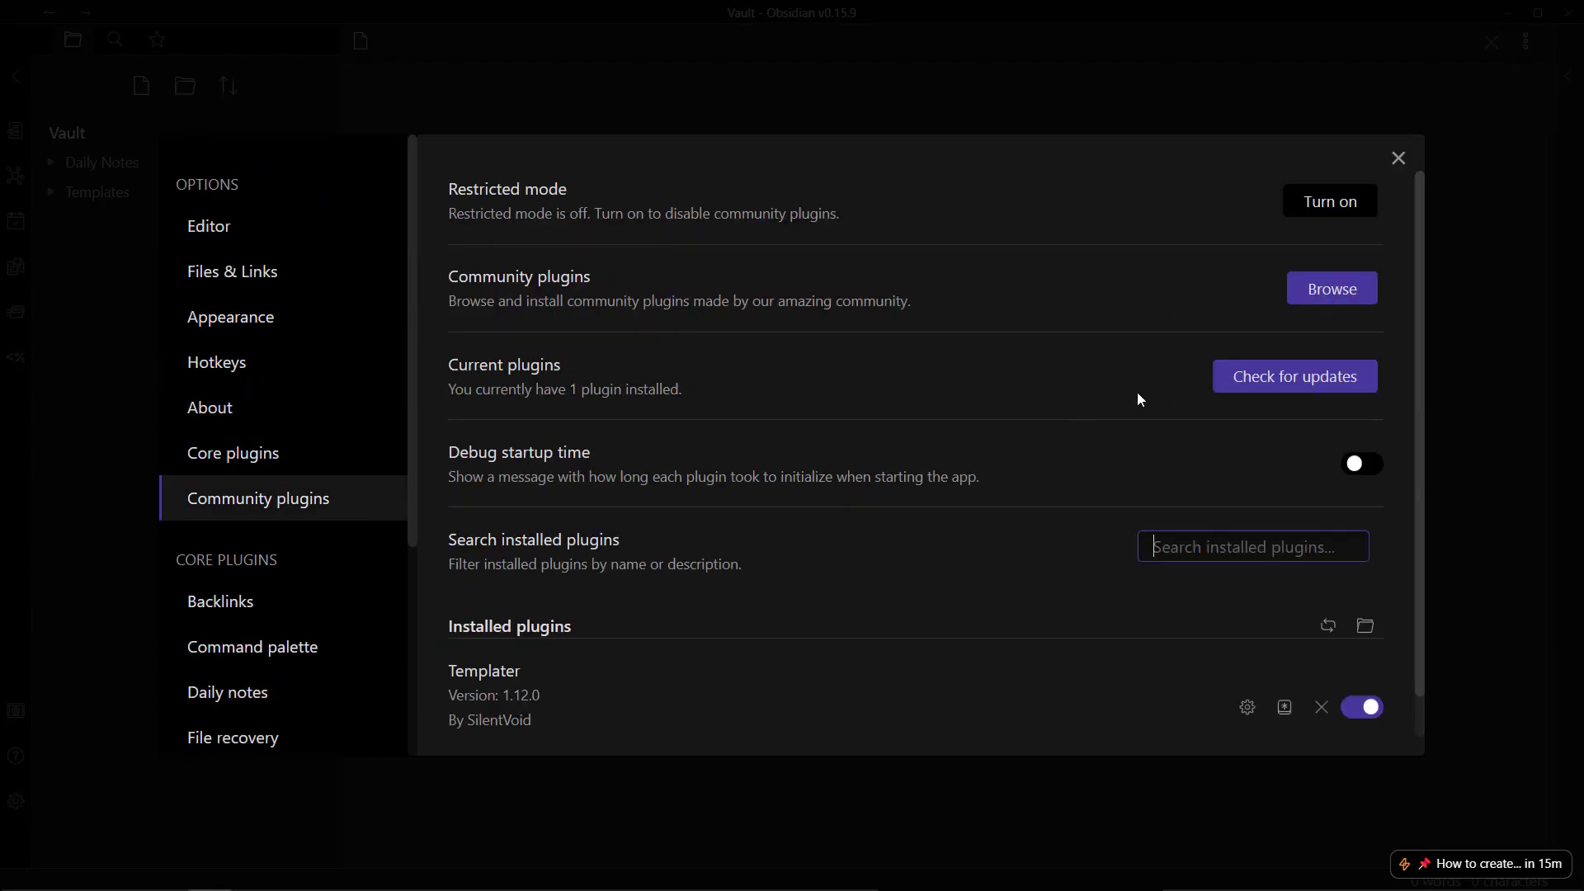
click(1332, 288)
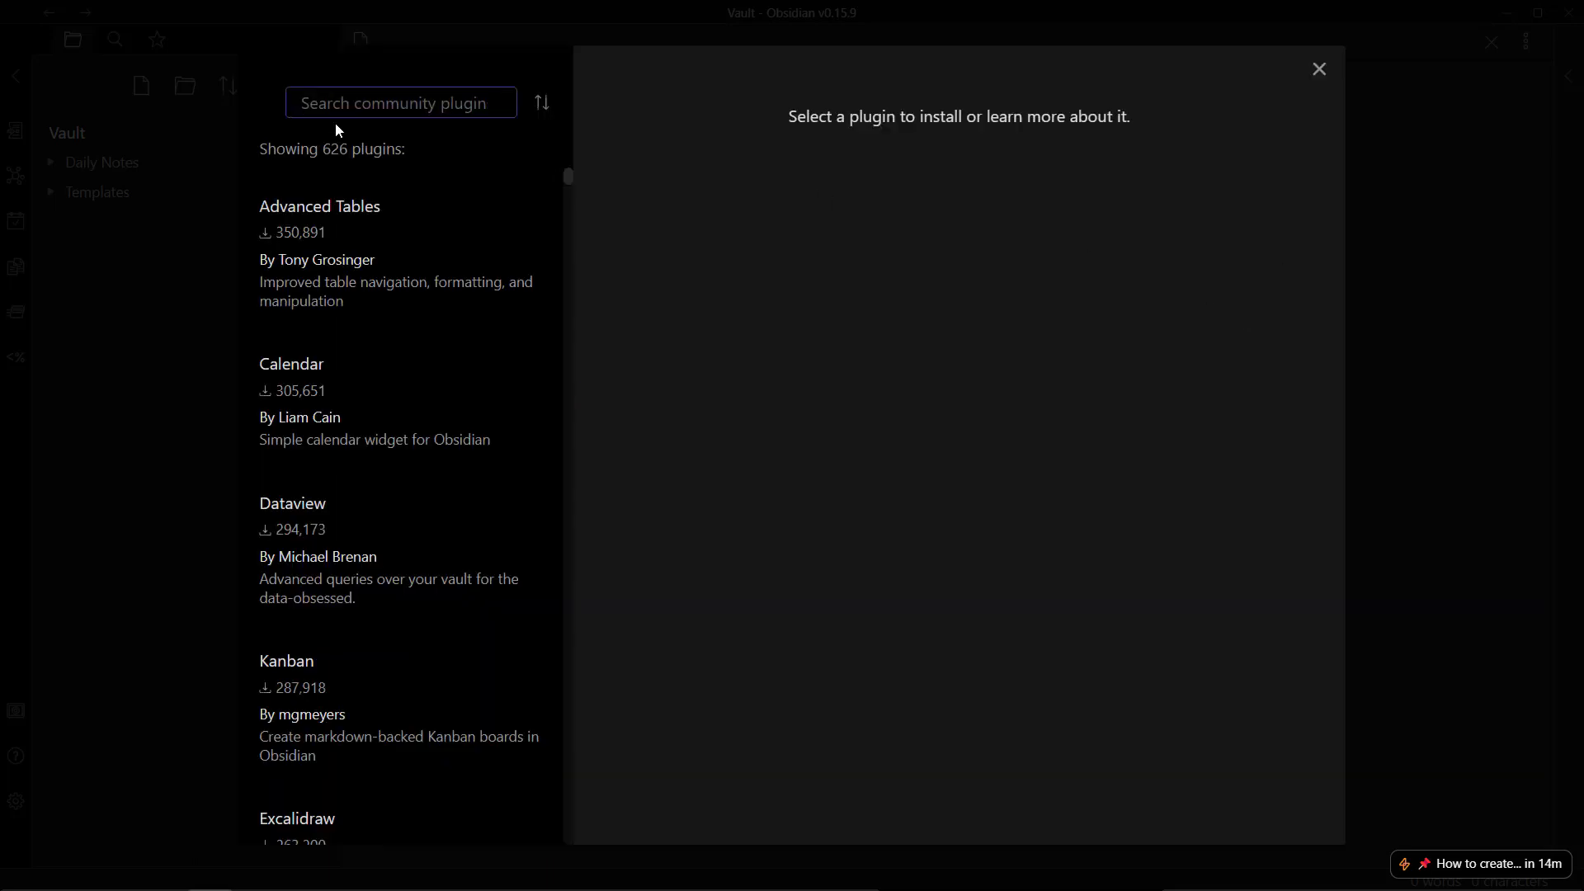
text(calendar)
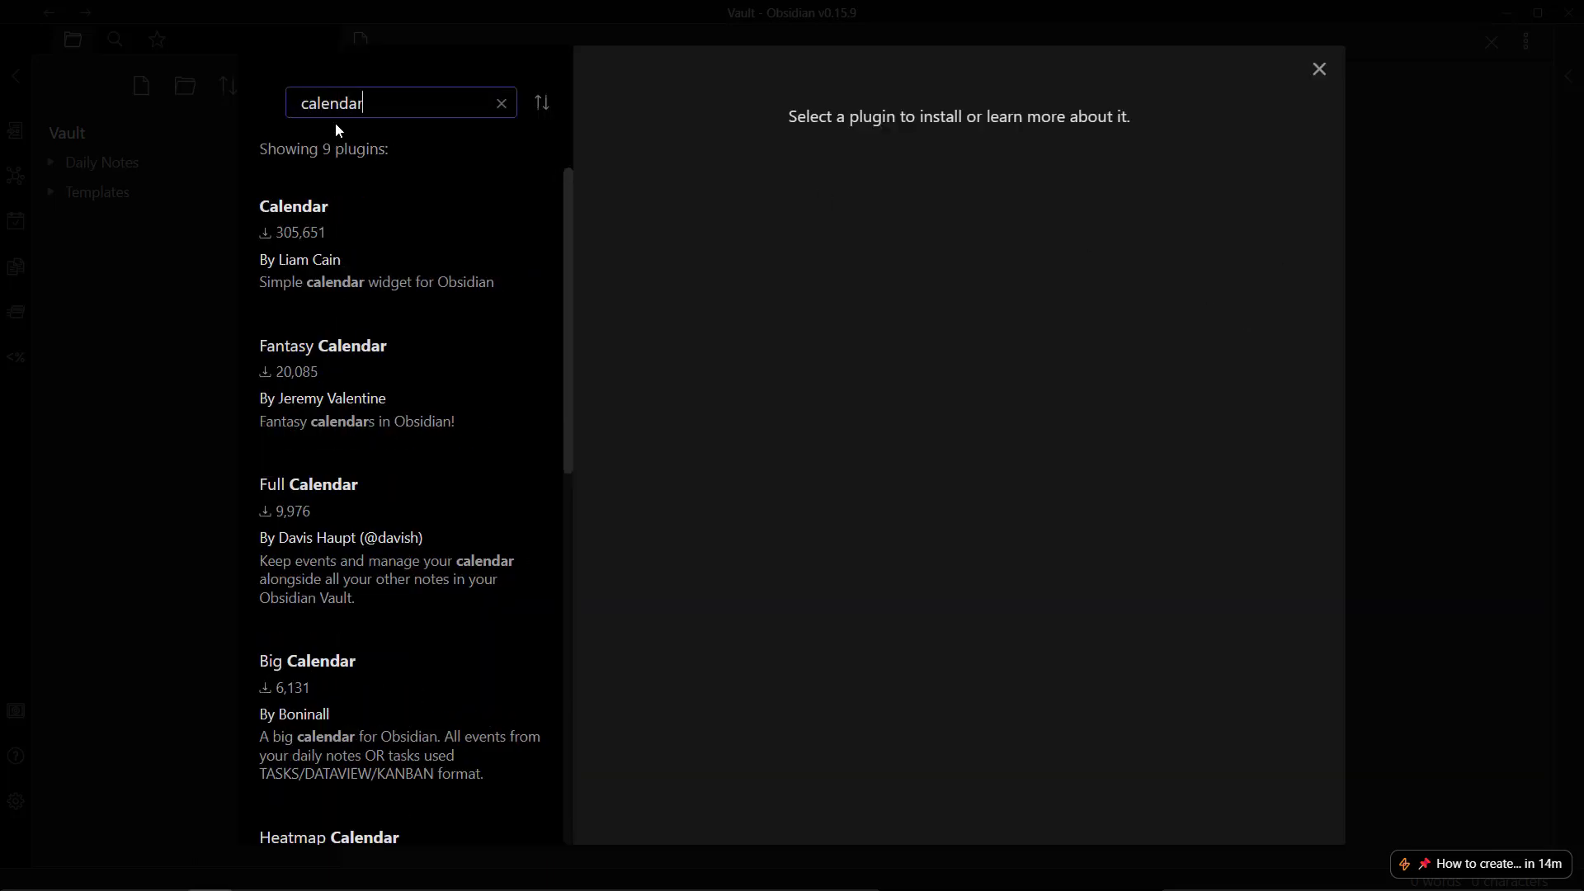
click(378, 275)
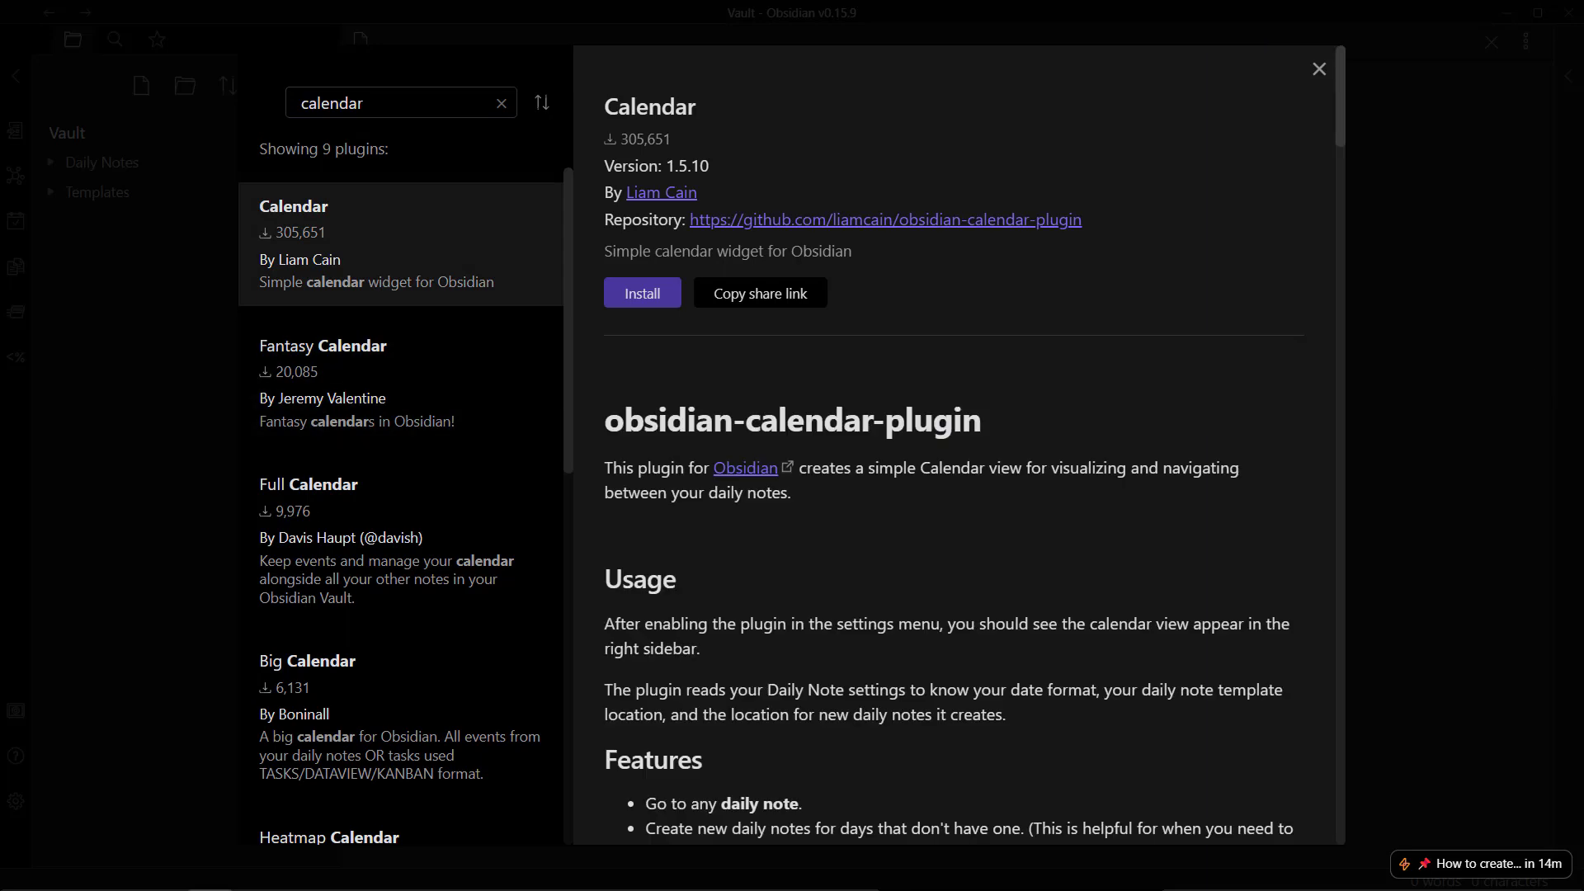
click(626, 295)
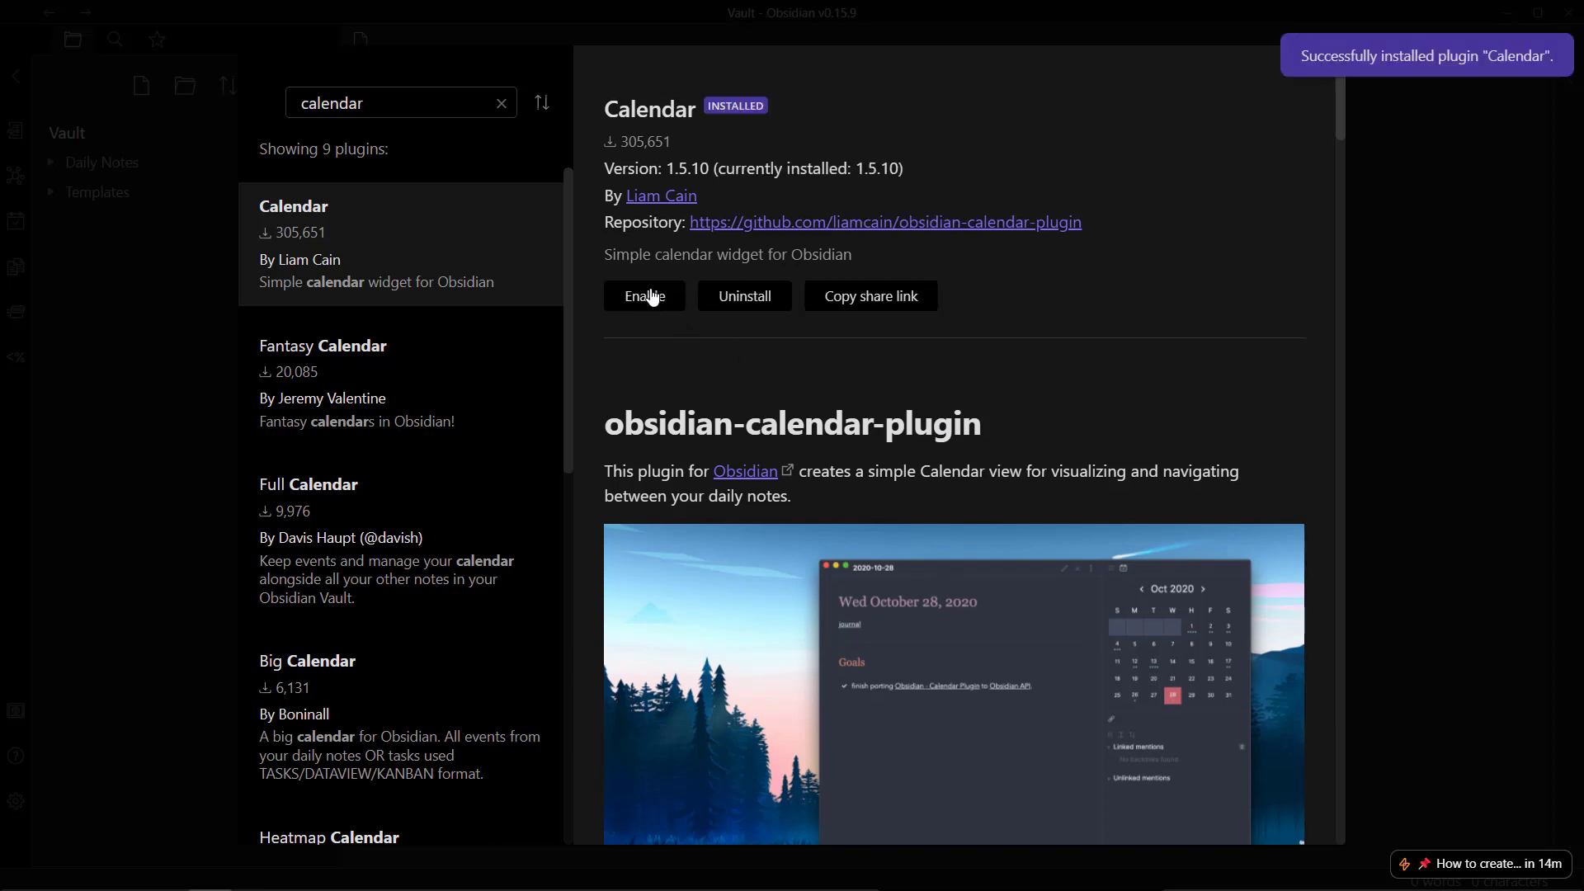
click(652, 295)
Step: Try the week number option in the Calendar plugin's settings to view its weekly note options, turn it off again and close the settings
click(654, 296)
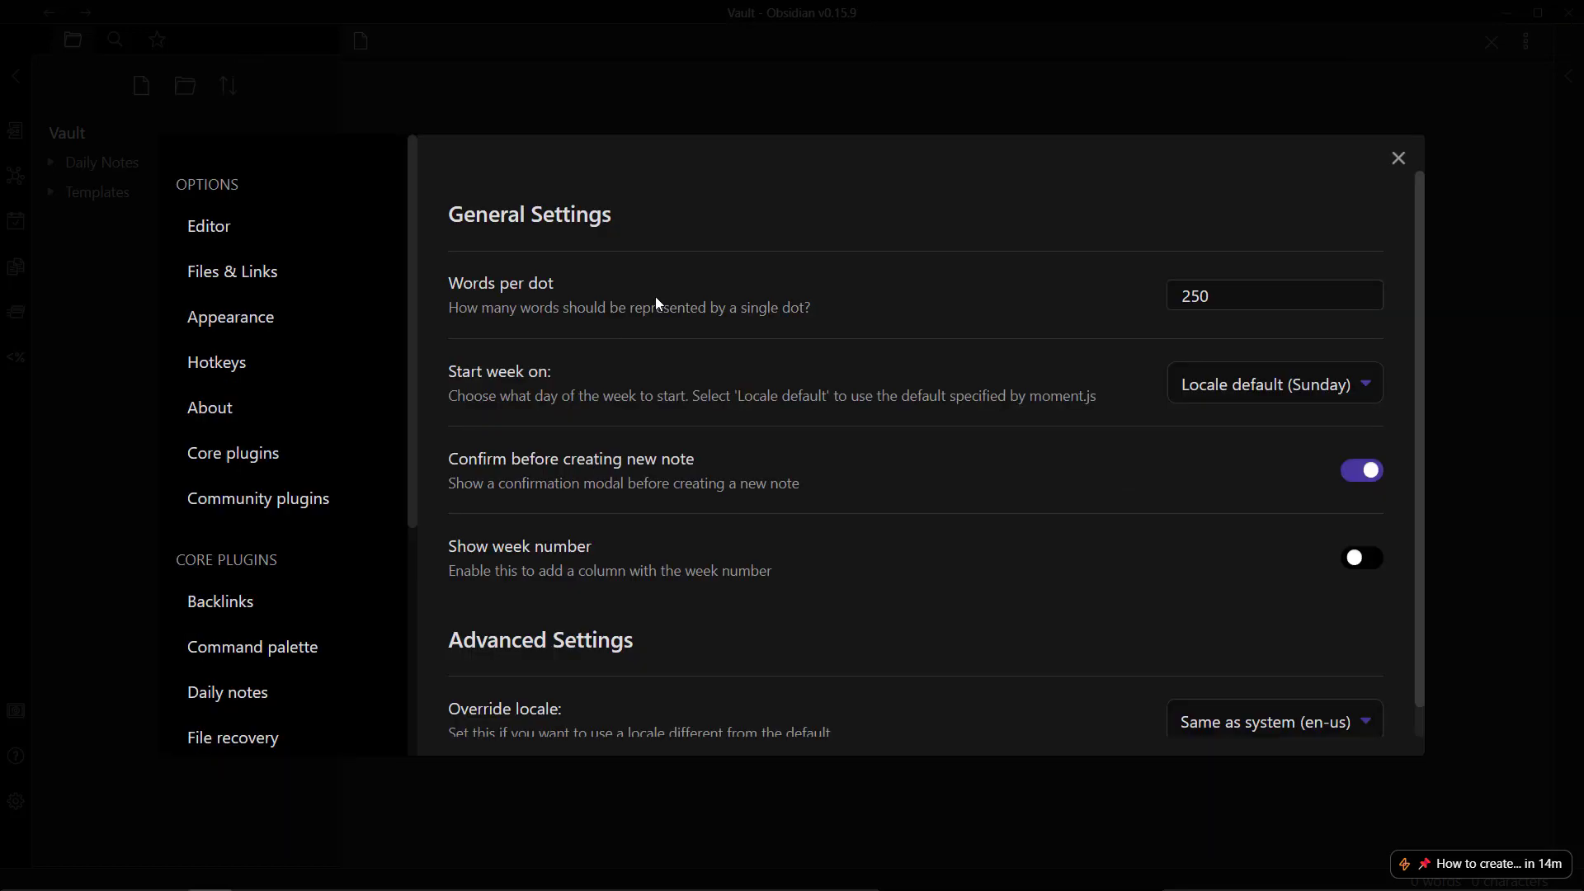
scroll(1221, 405, down, 1)
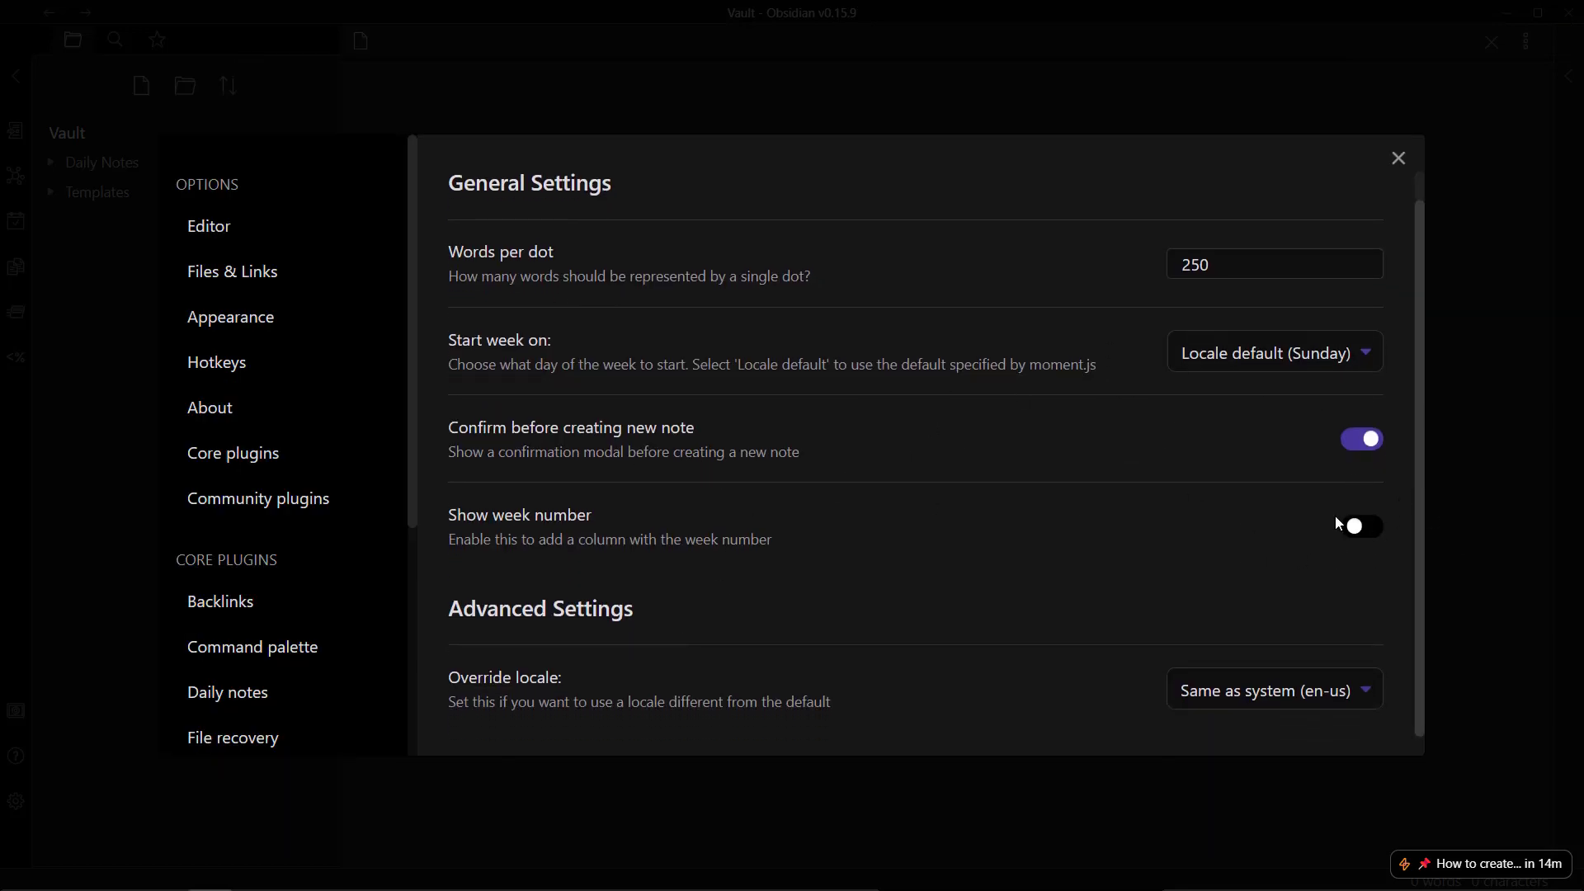
click(1370, 533)
scroll(970, 712, down, 4)
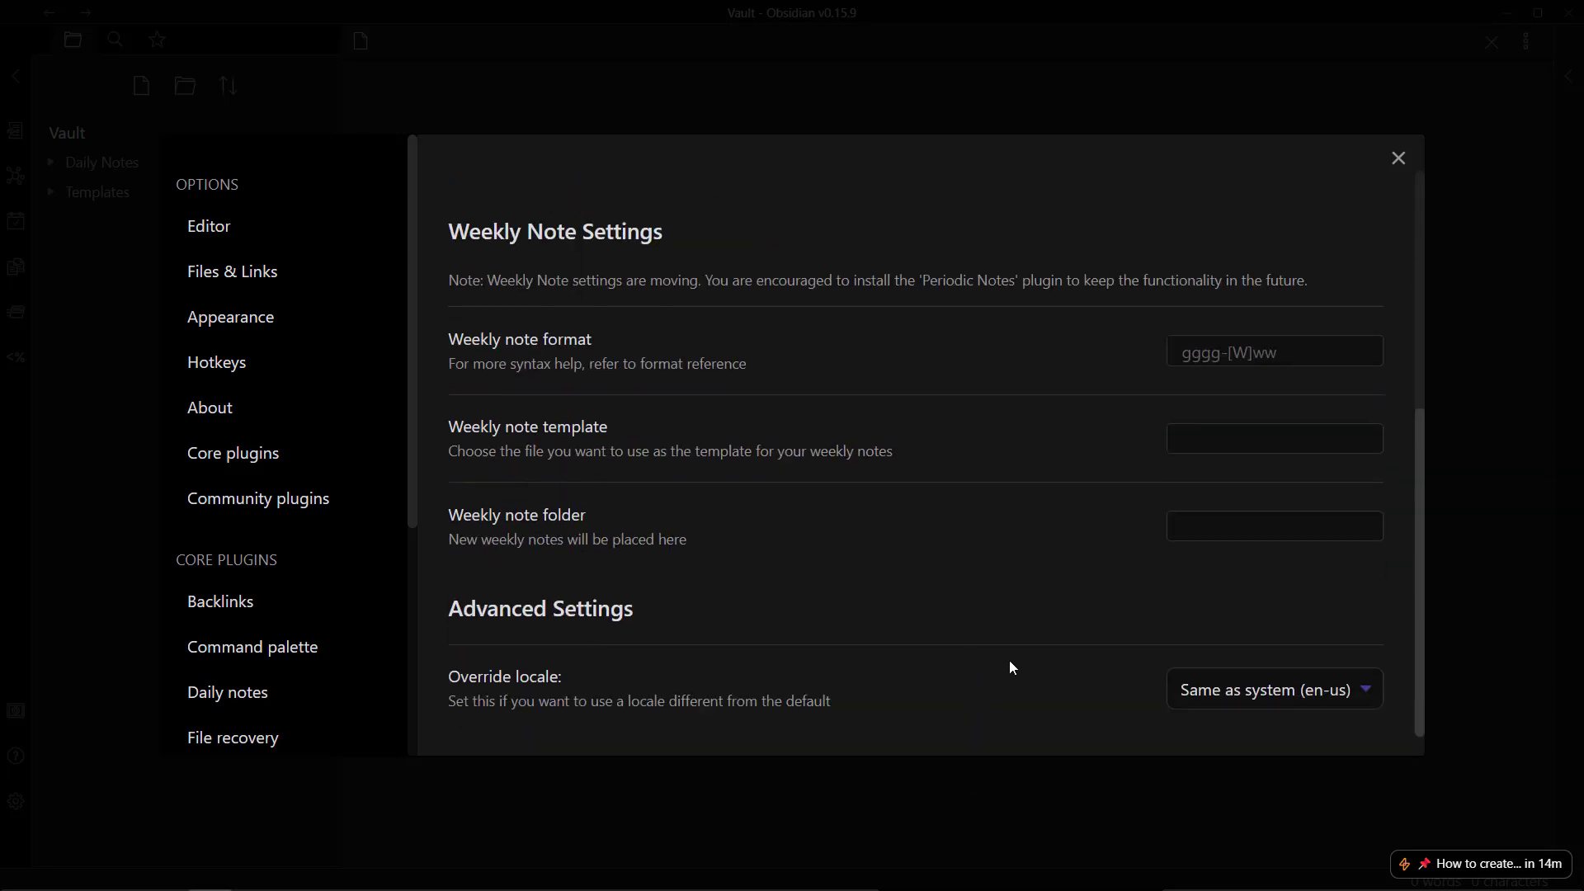
scroll(1009, 660, up, 5)
click(1371, 560)
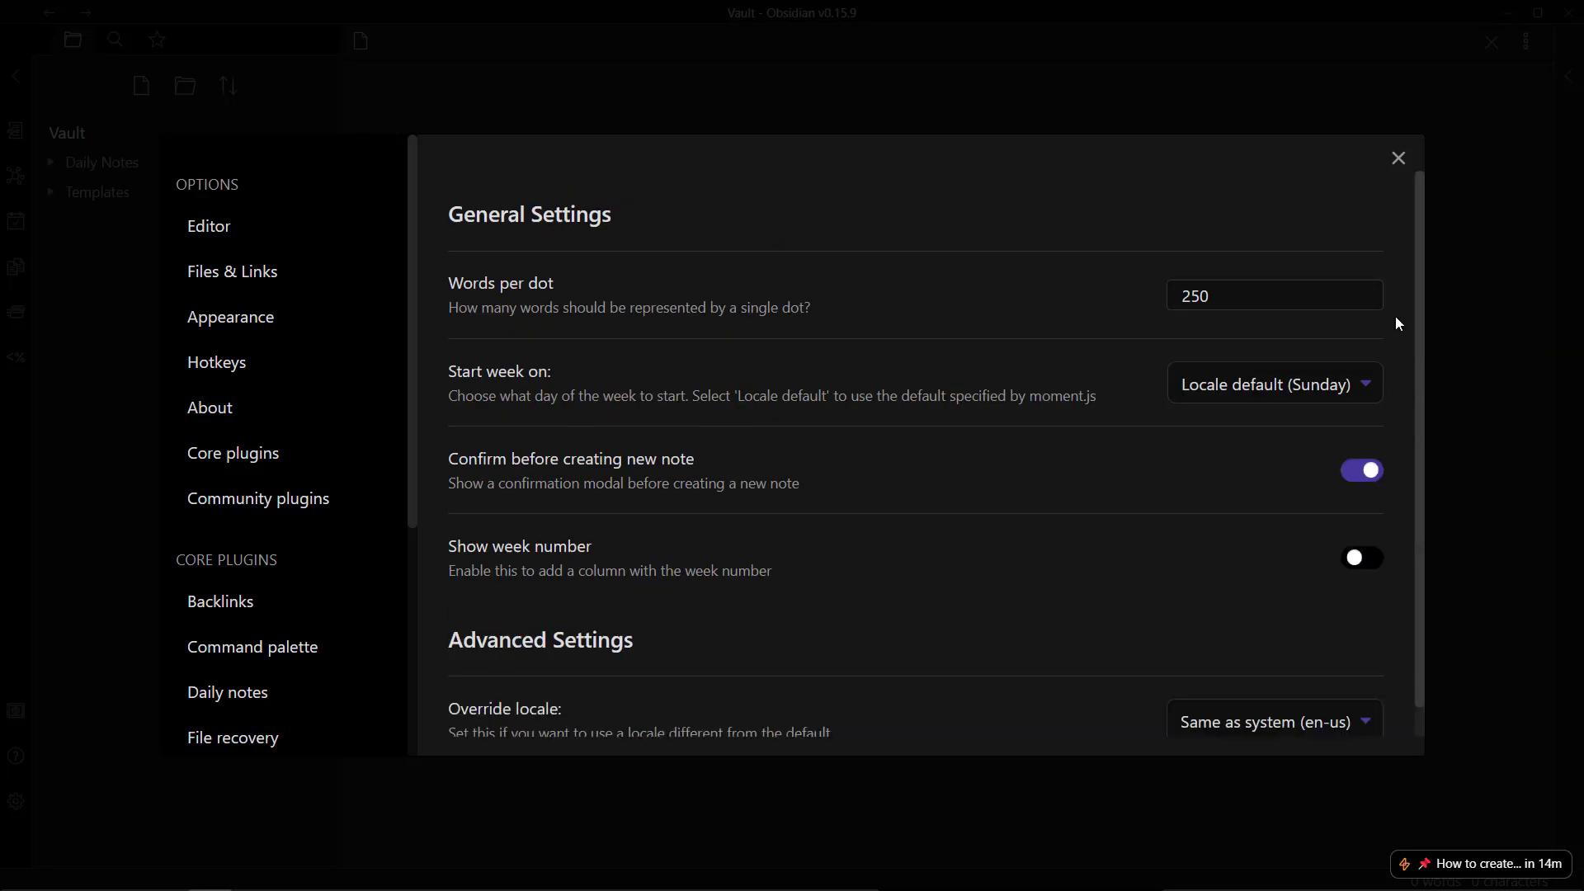
click(1398, 159)
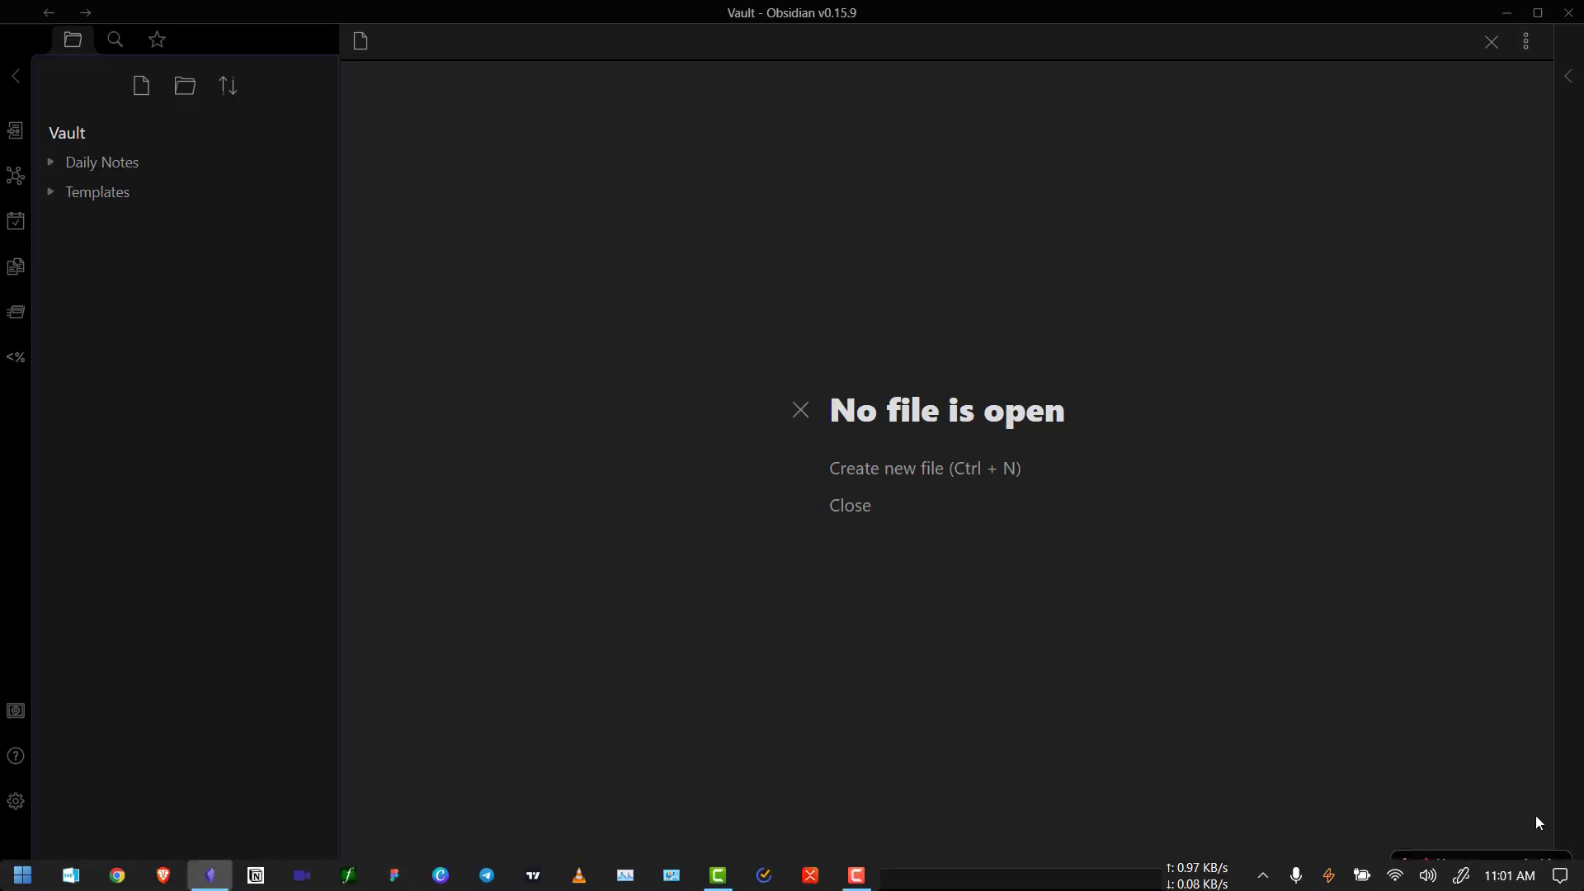
Step: Expand the right sidebar and move the Calendar view ahead of the other sidebar views
click(1574, 105)
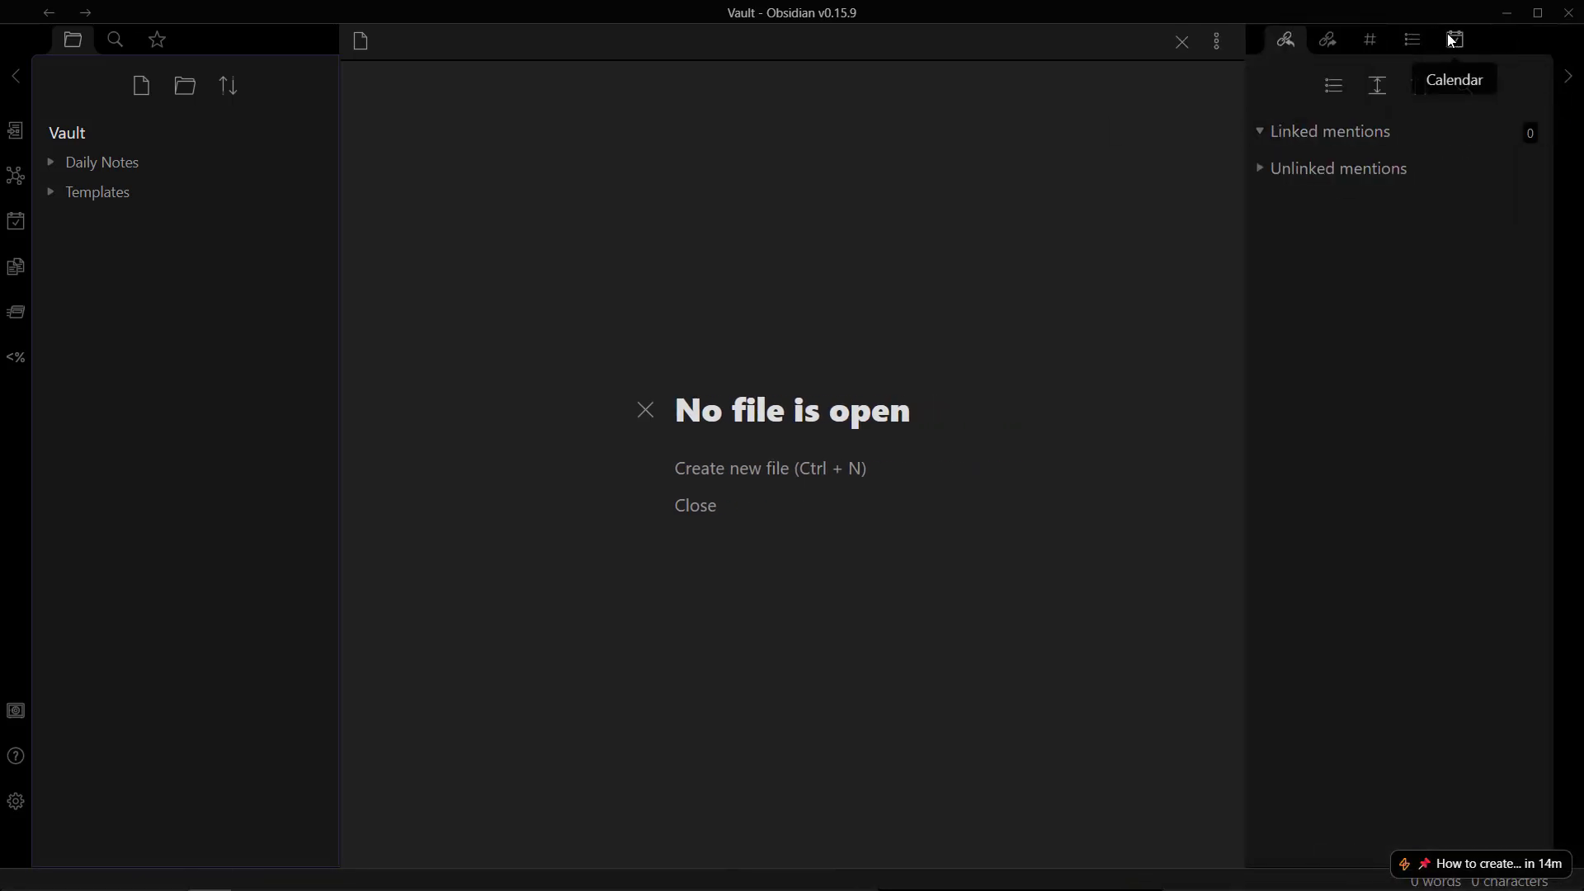
mouse_move(1455, 40)
mouse_down()
mouse_move(1259, 36)
mouse_move(1276, 42)
mouse_up()
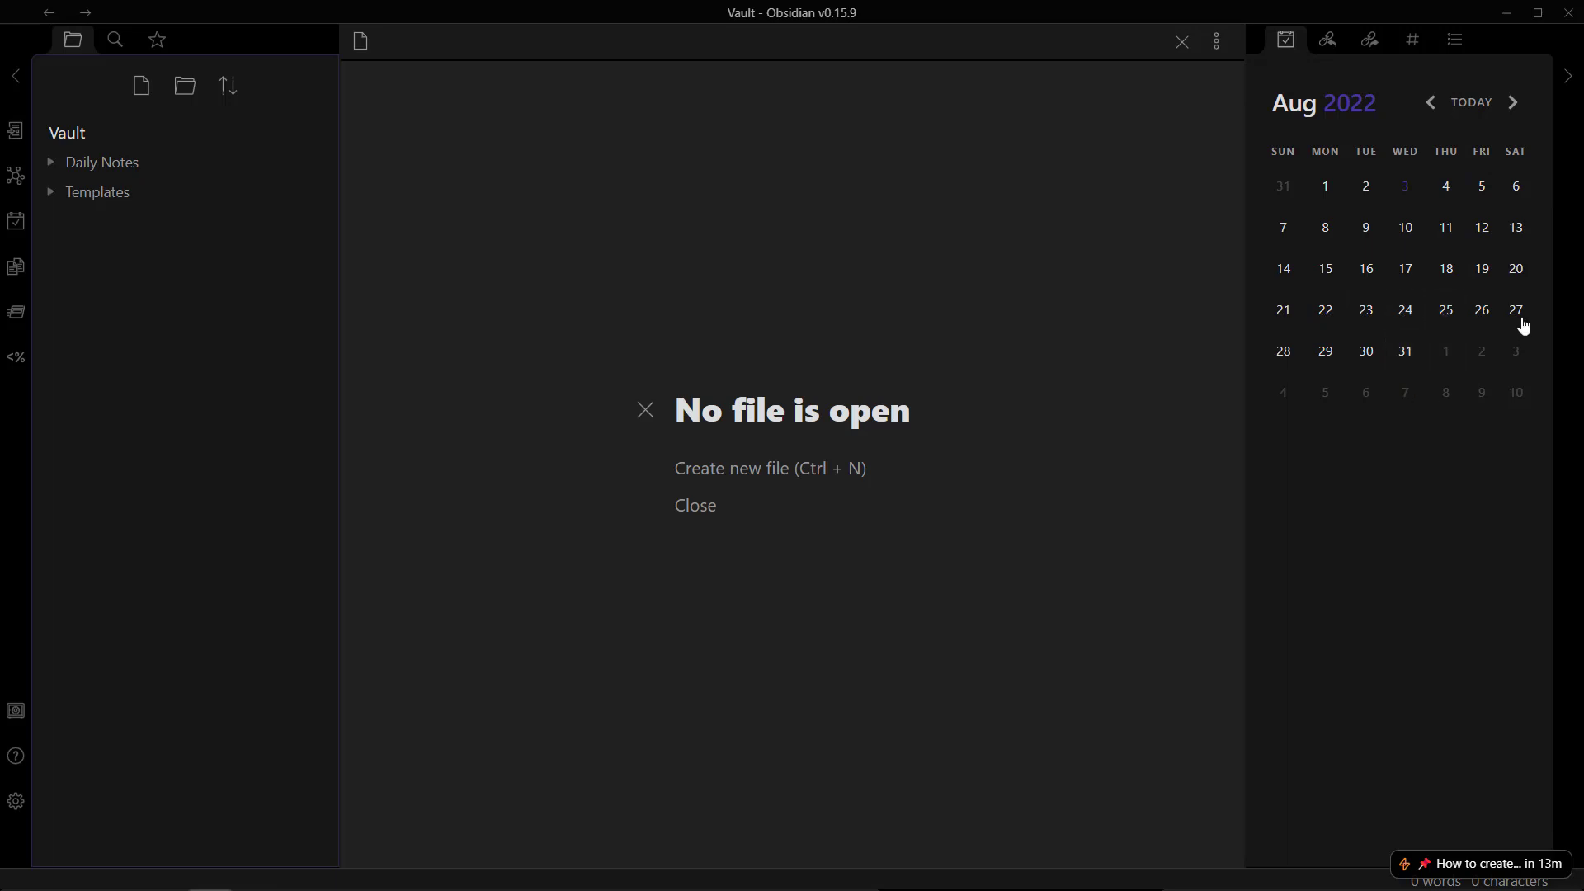
Step: Find the Dataview plugin among the community plugins, install it and enable it
click(18, 799)
click(253, 512)
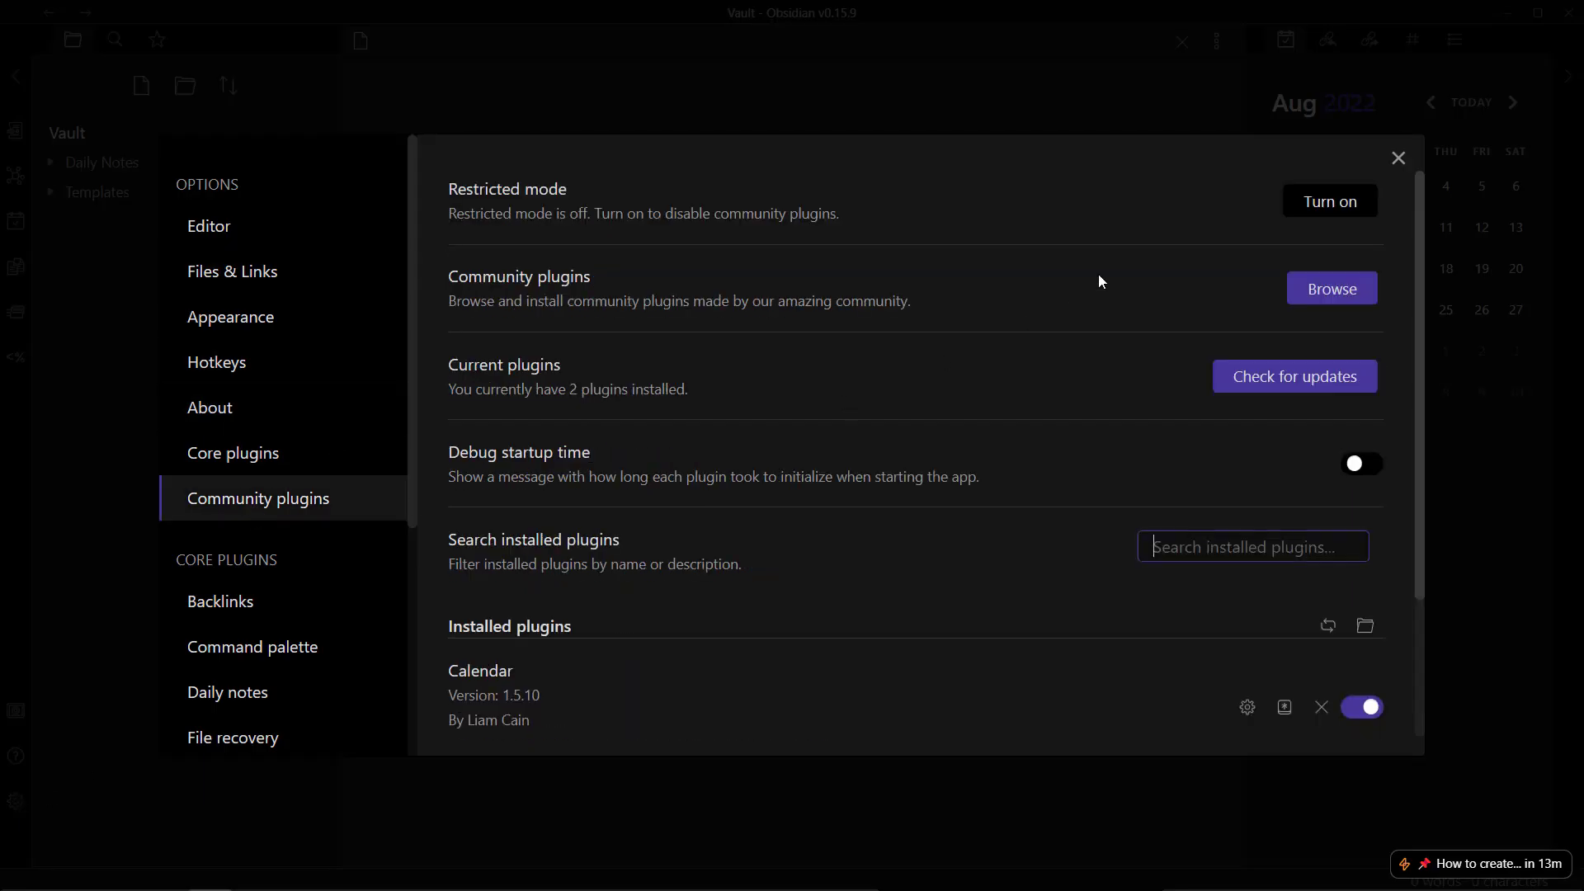
click(1325, 289)
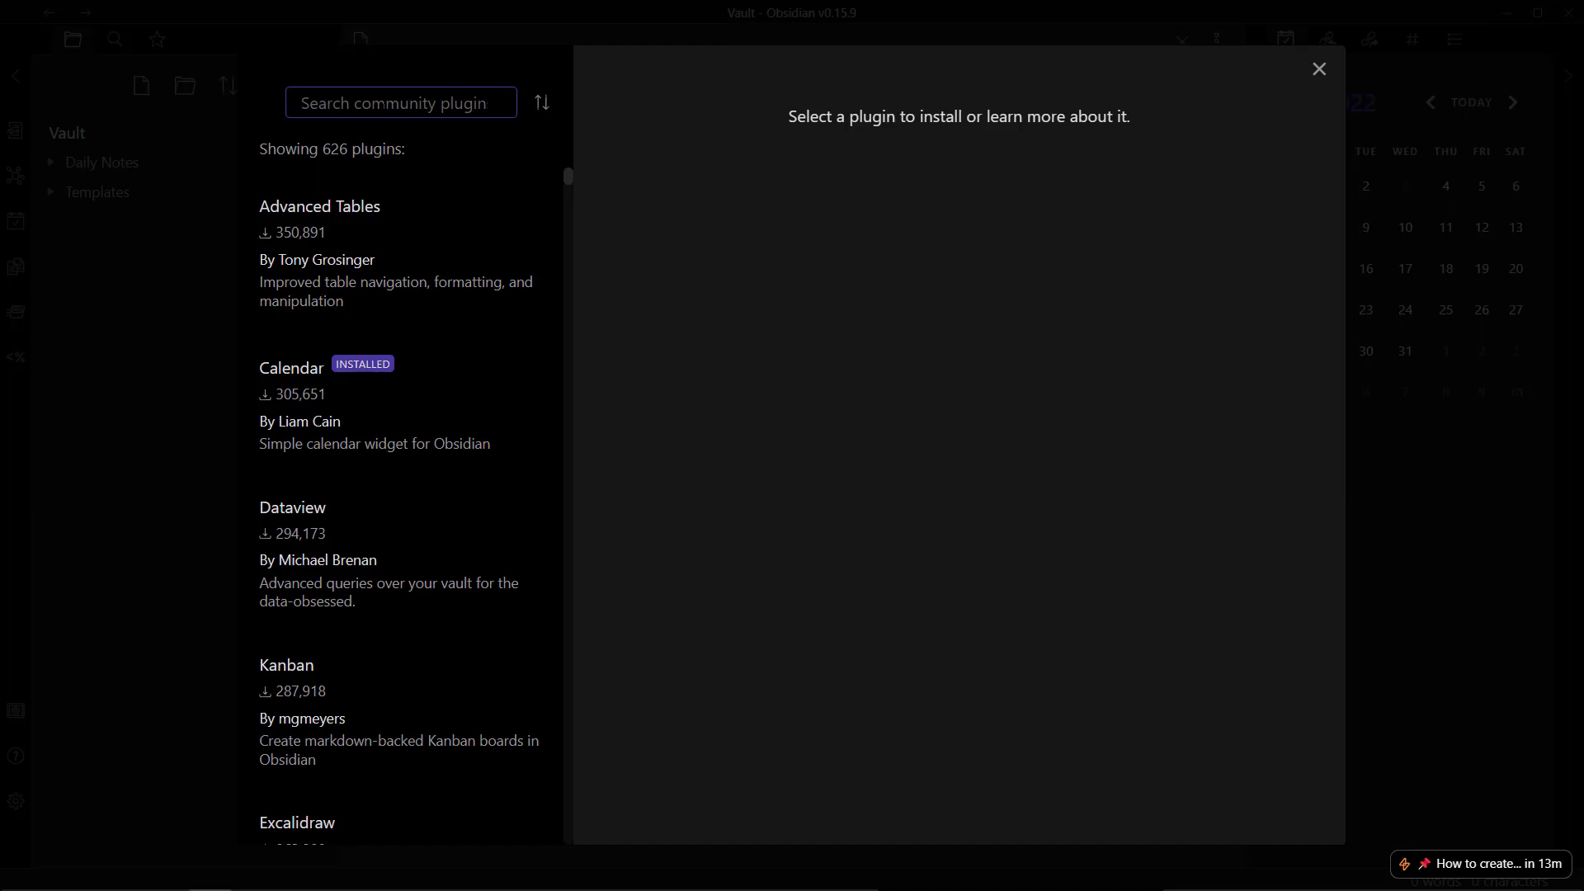
text(datav)
click(327, 235)
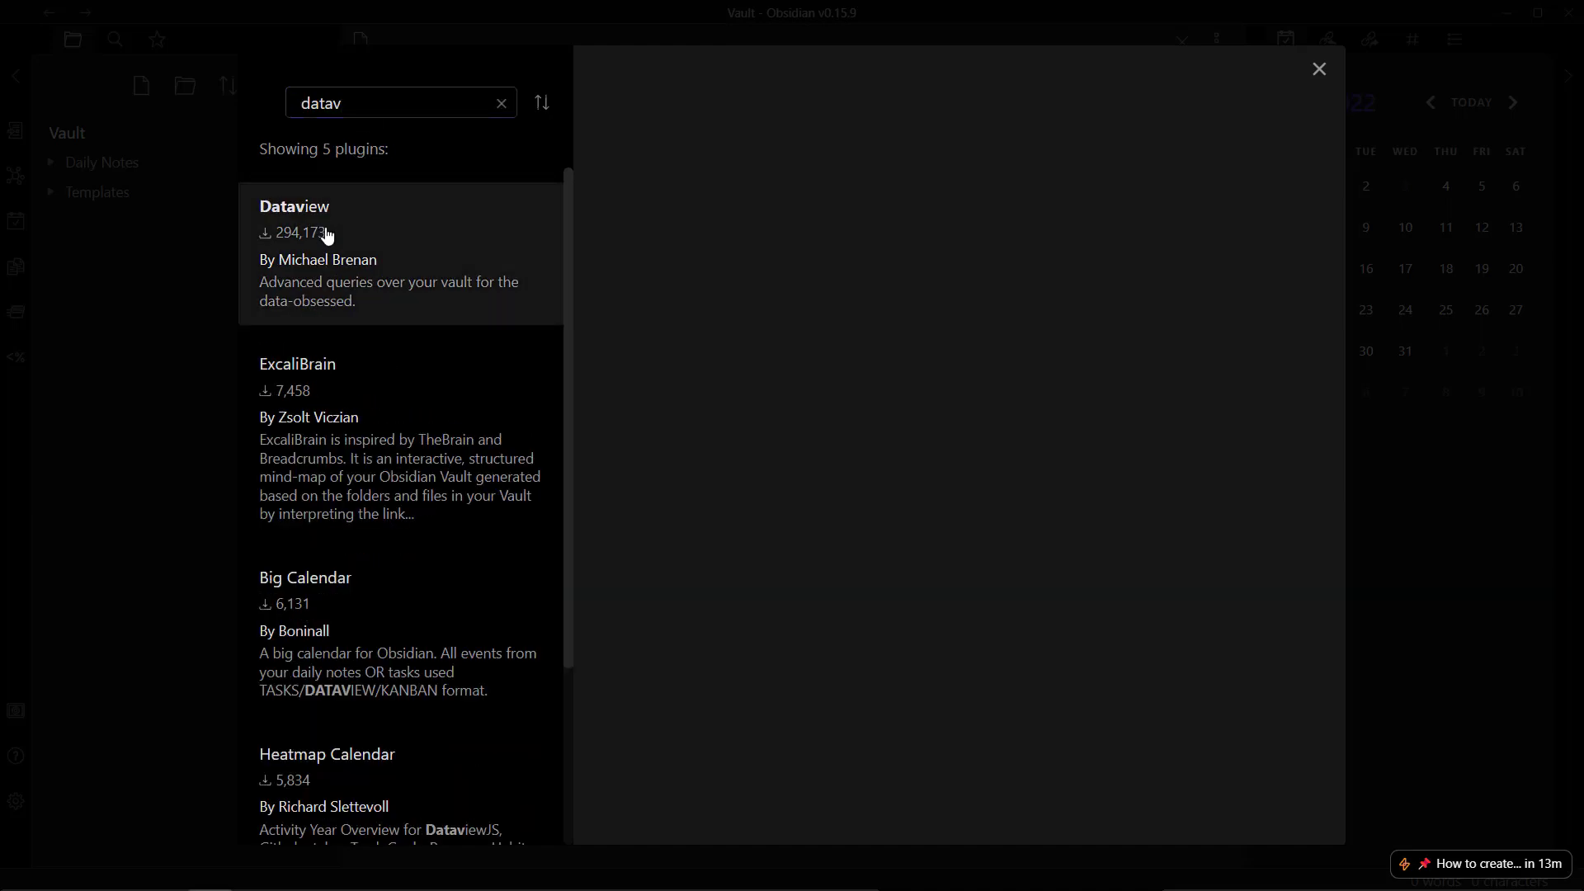
click(636, 305)
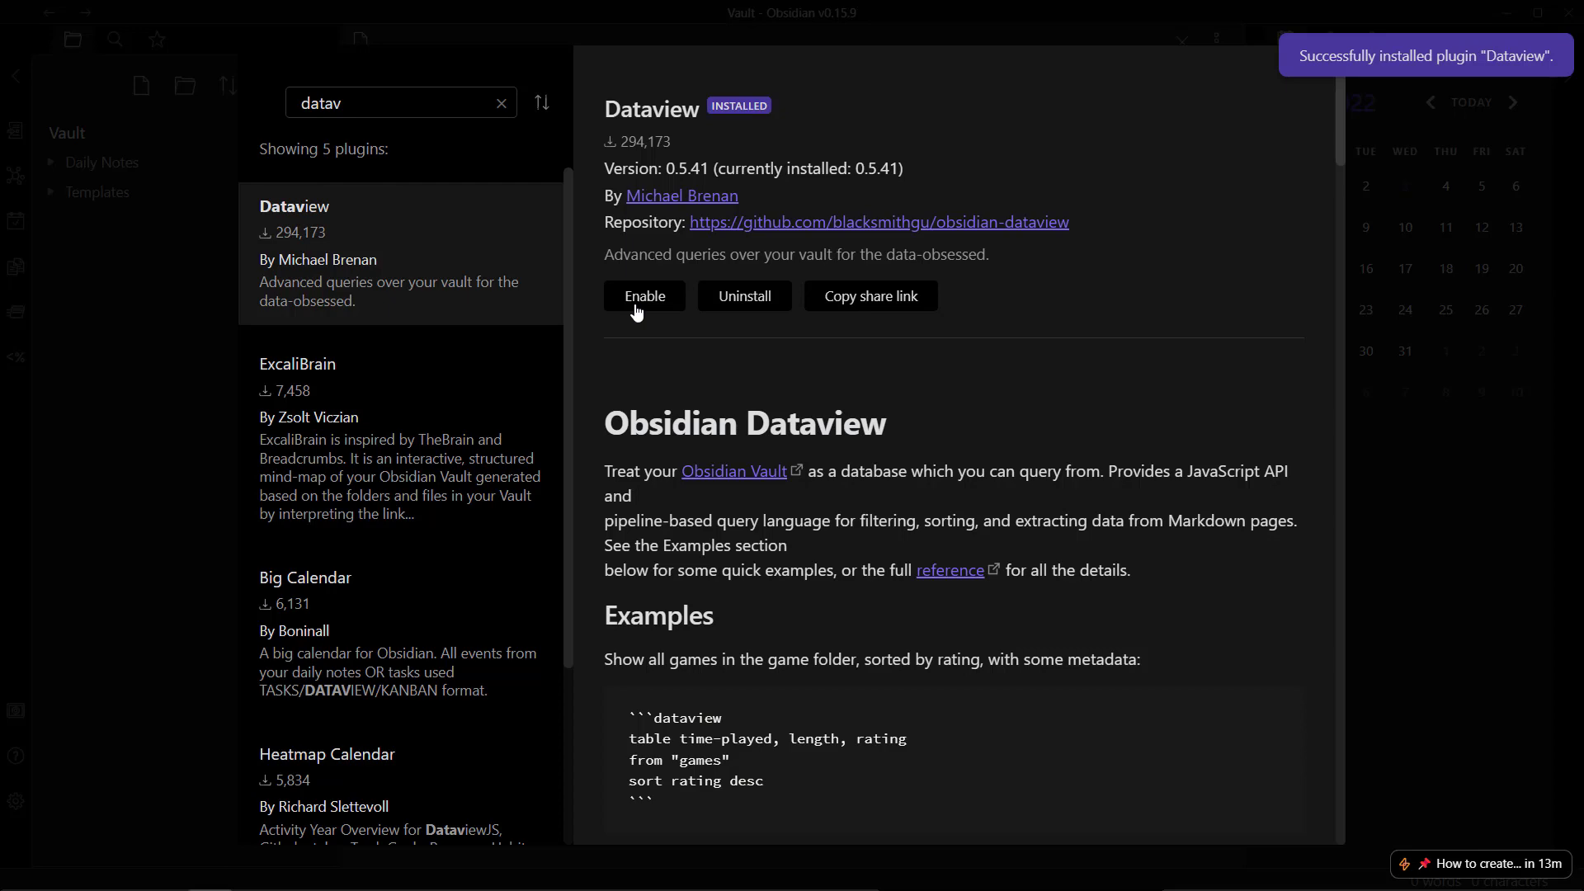
click(636, 311)
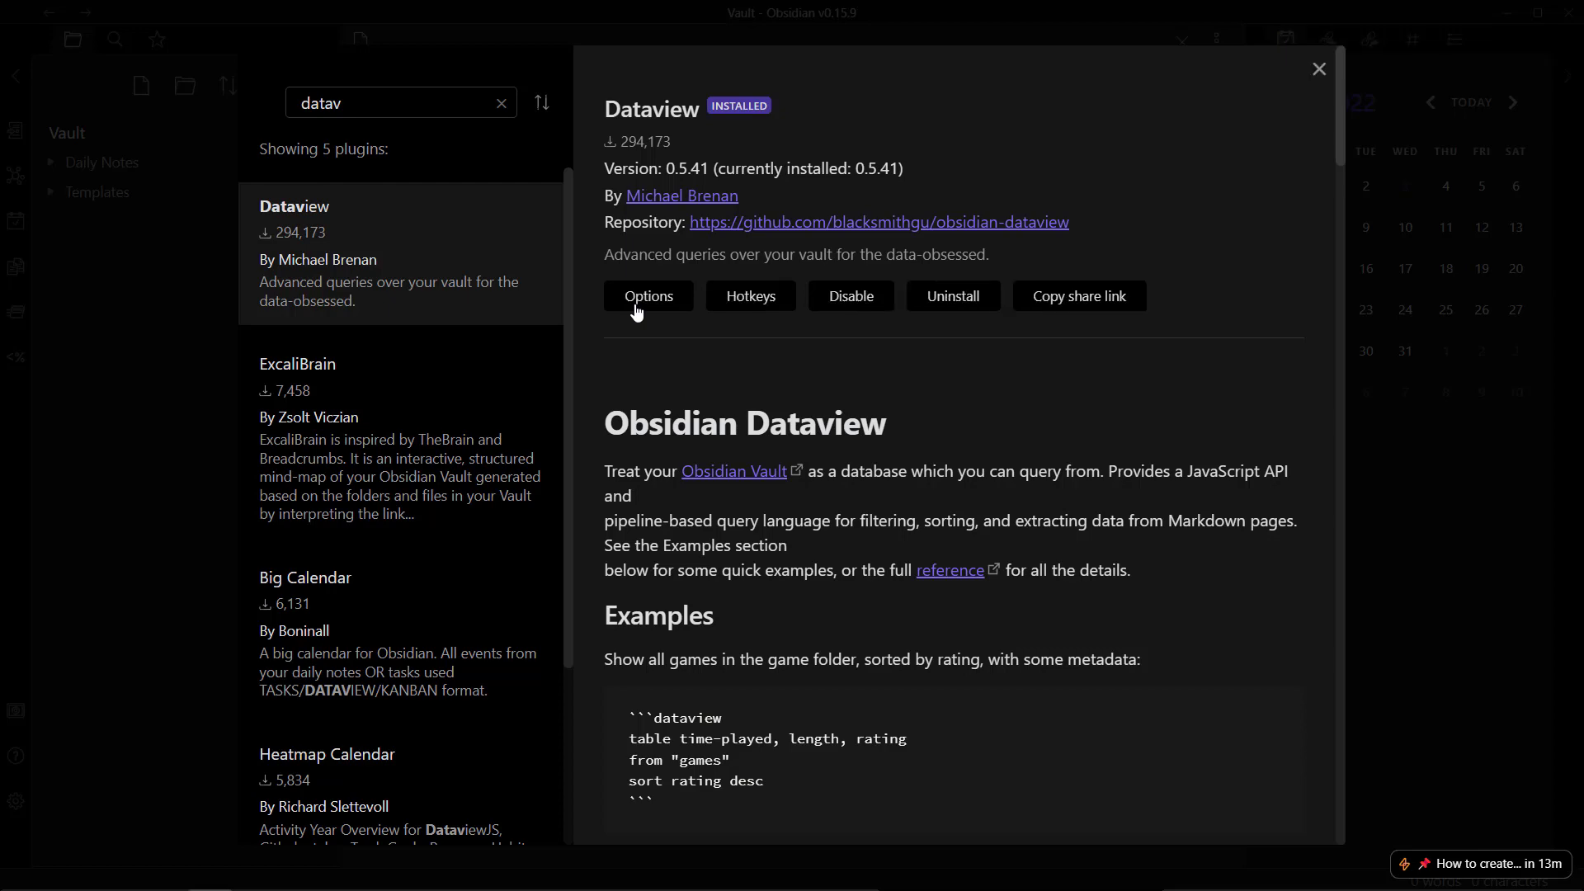
Step: Turn on JavaScript queries and inline JavaScript queries in Dataview's options, and close the settings
scroll(838, 470, down, 15)
scroll(820, 484, up, 15)
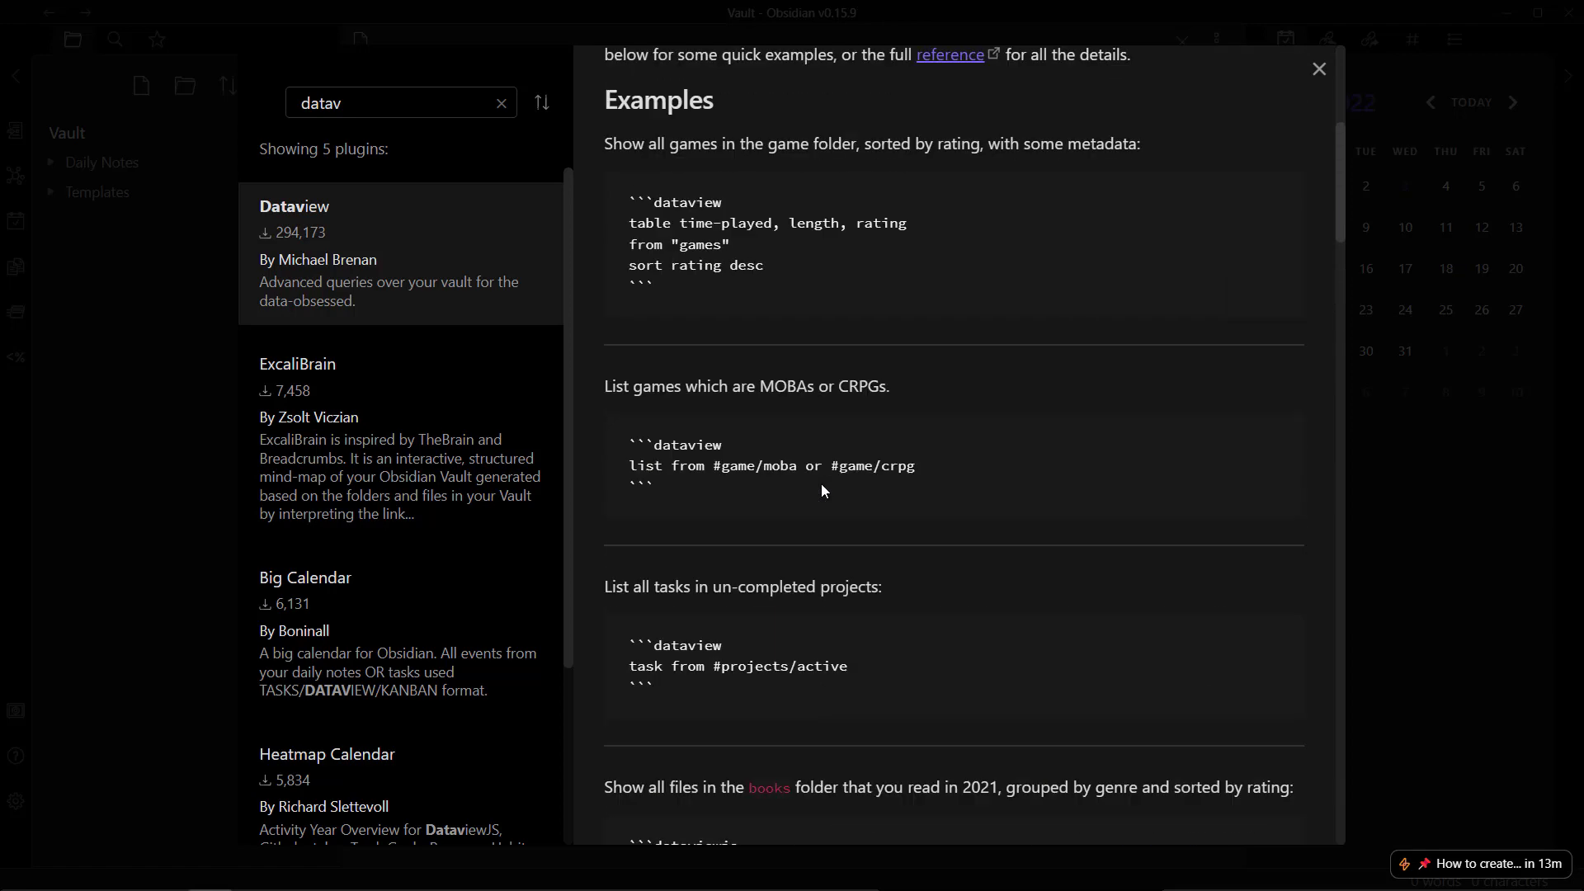
click(648, 298)
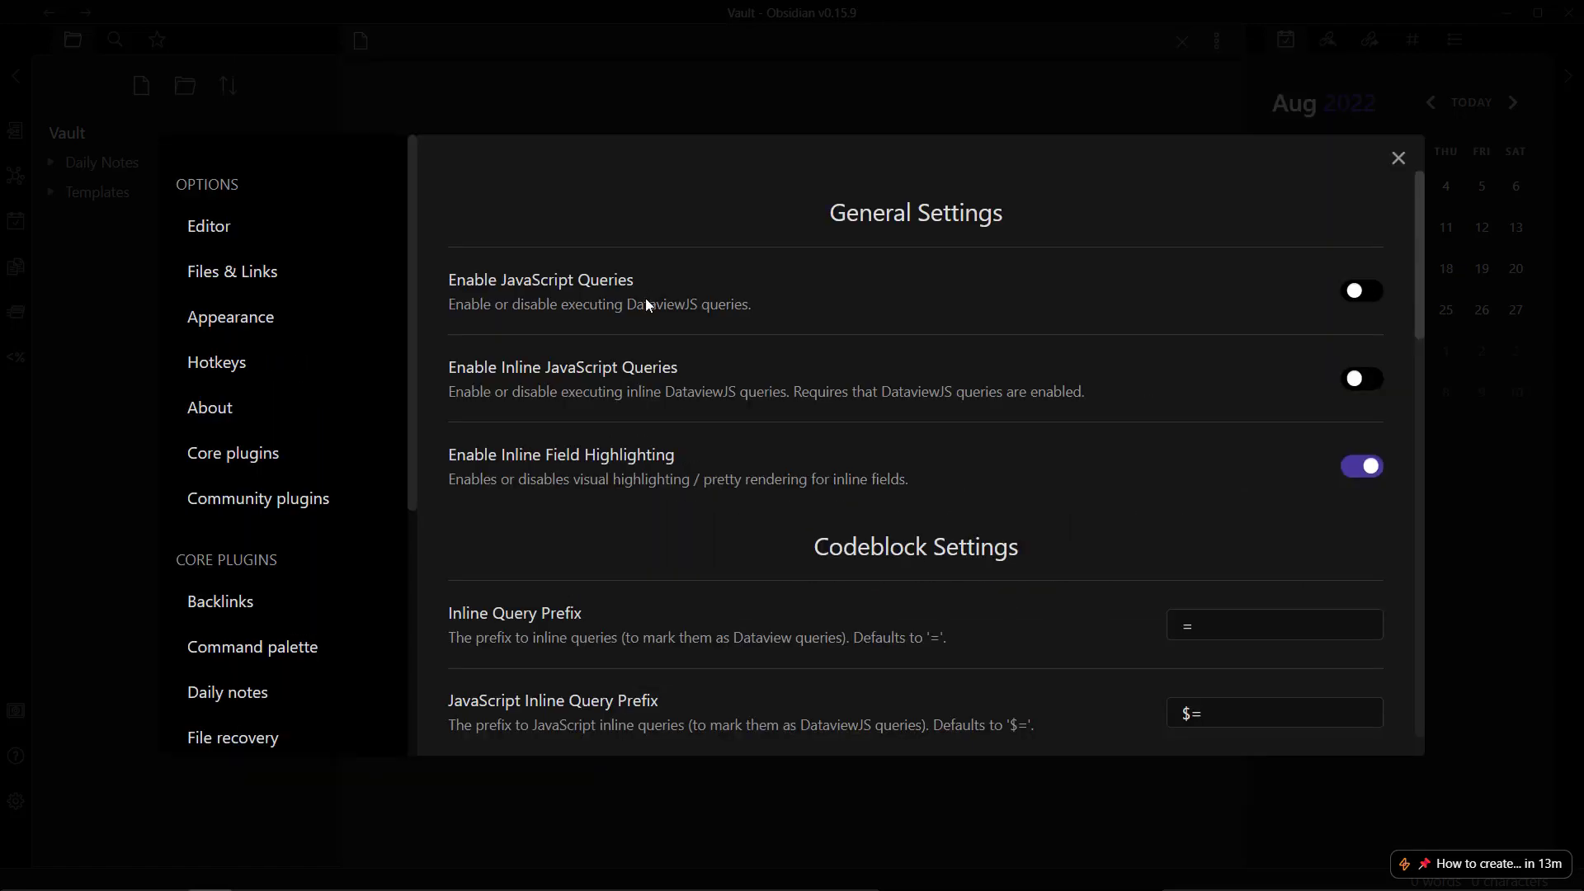
click(1354, 296)
click(1355, 381)
scroll(904, 373, down, 10)
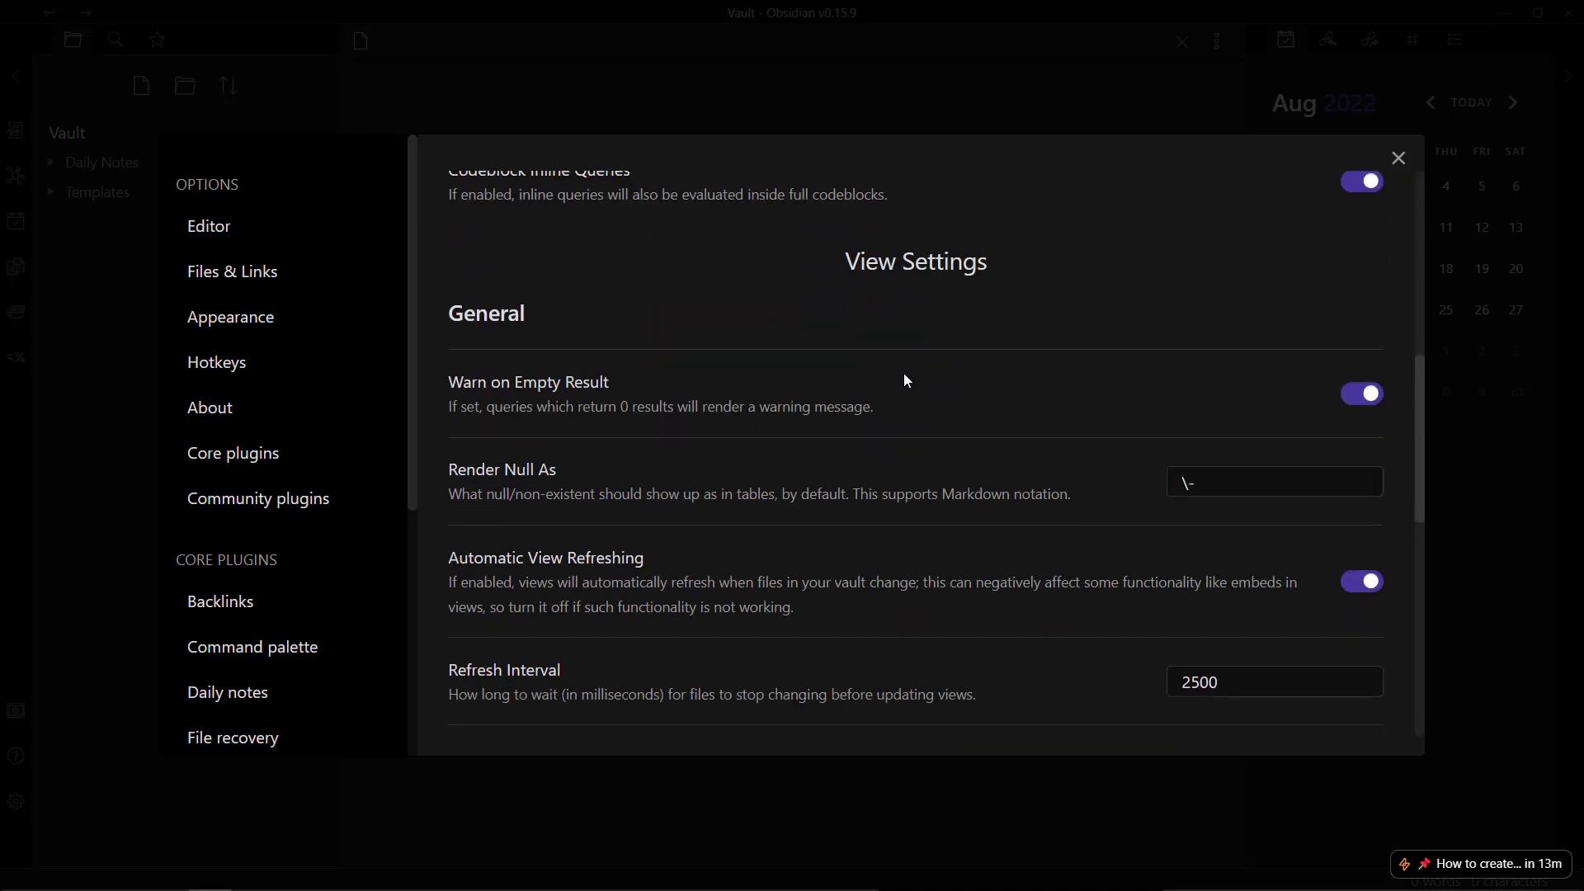
scroll(921, 469, down, 3)
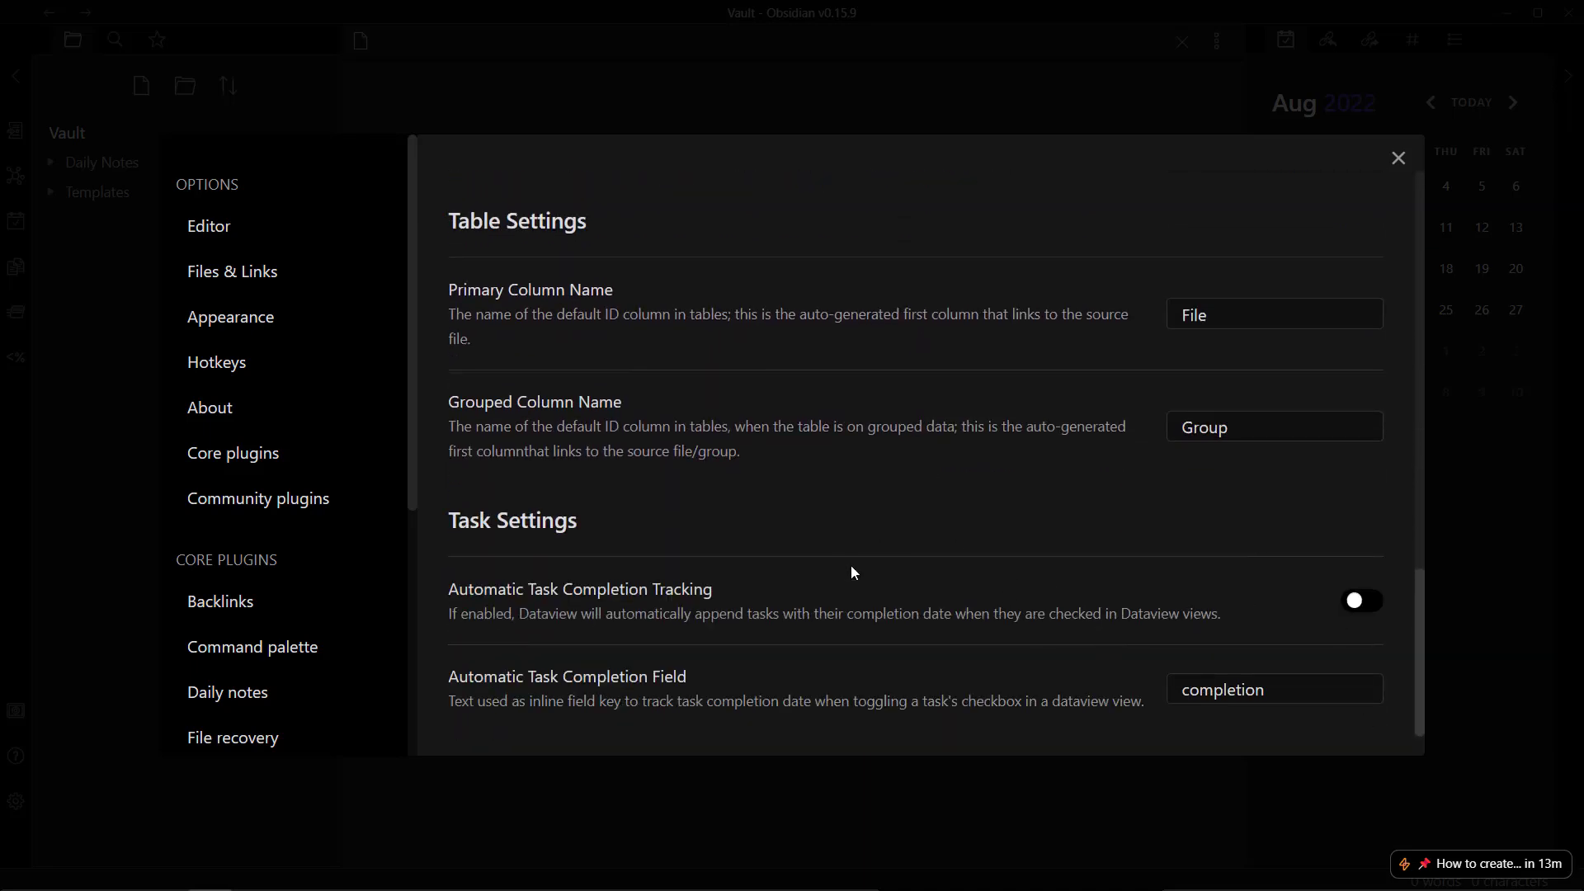
click(1398, 158)
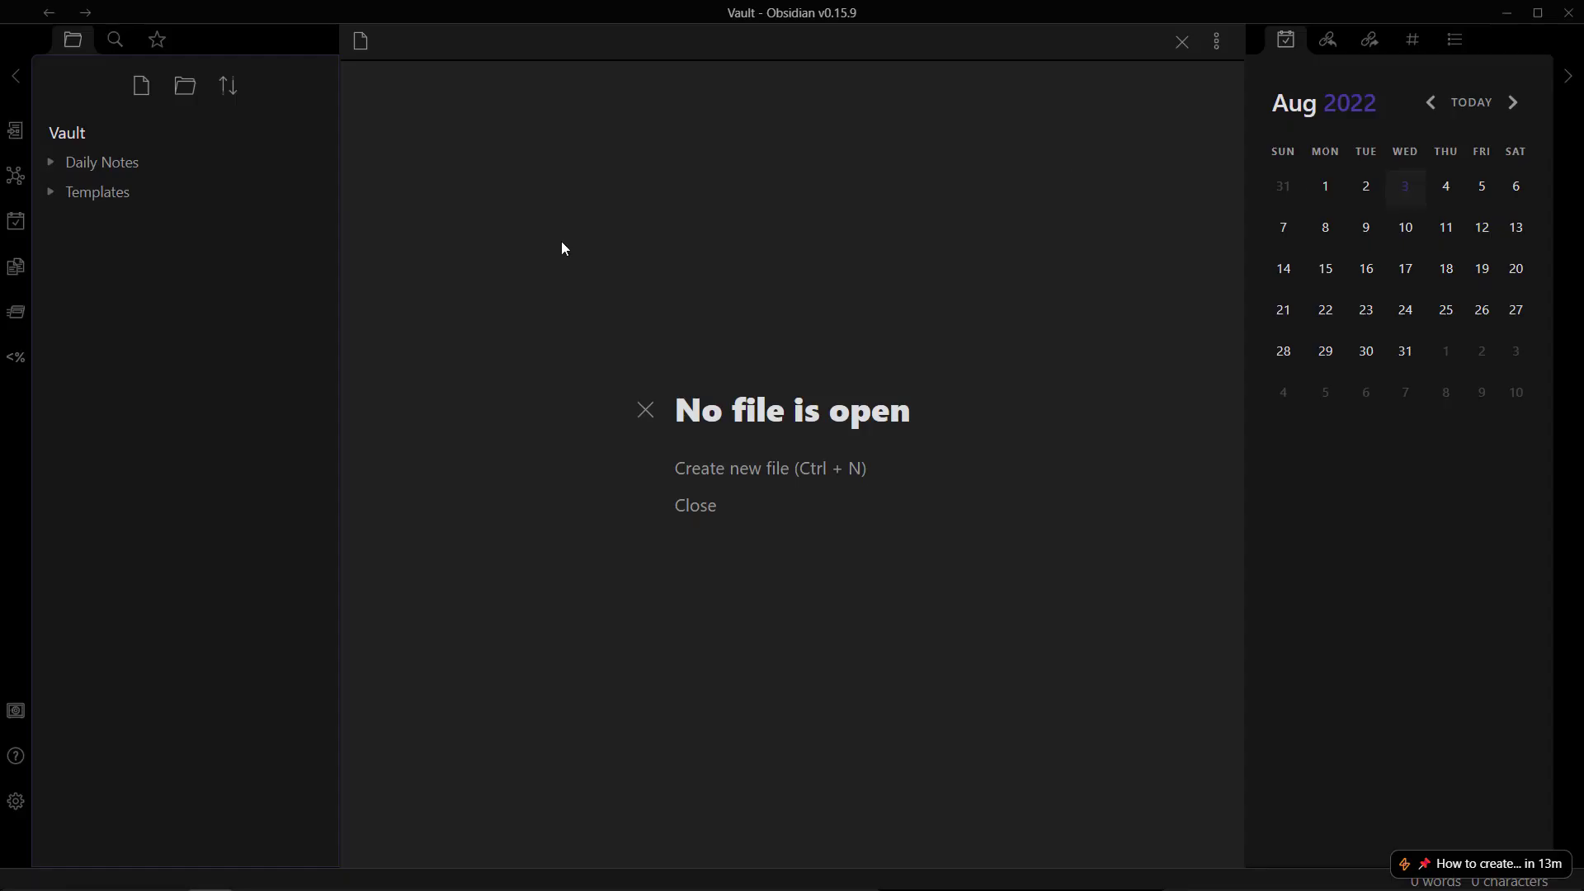
Step: Find the Database folder plugin among the community plugins, install it and enable it
click(15, 808)
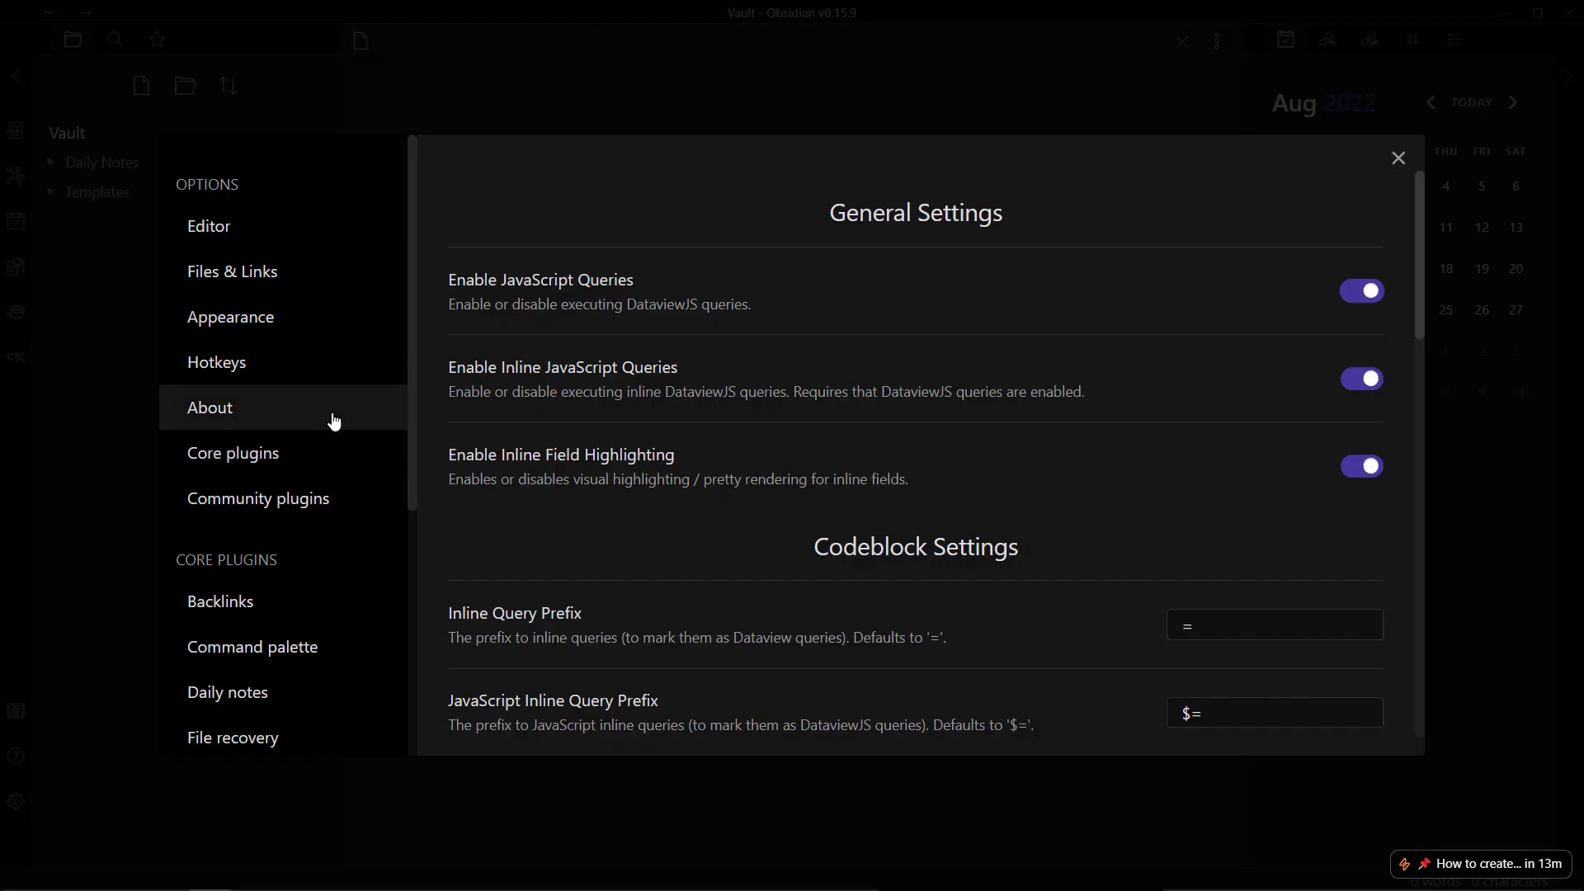
click(301, 513)
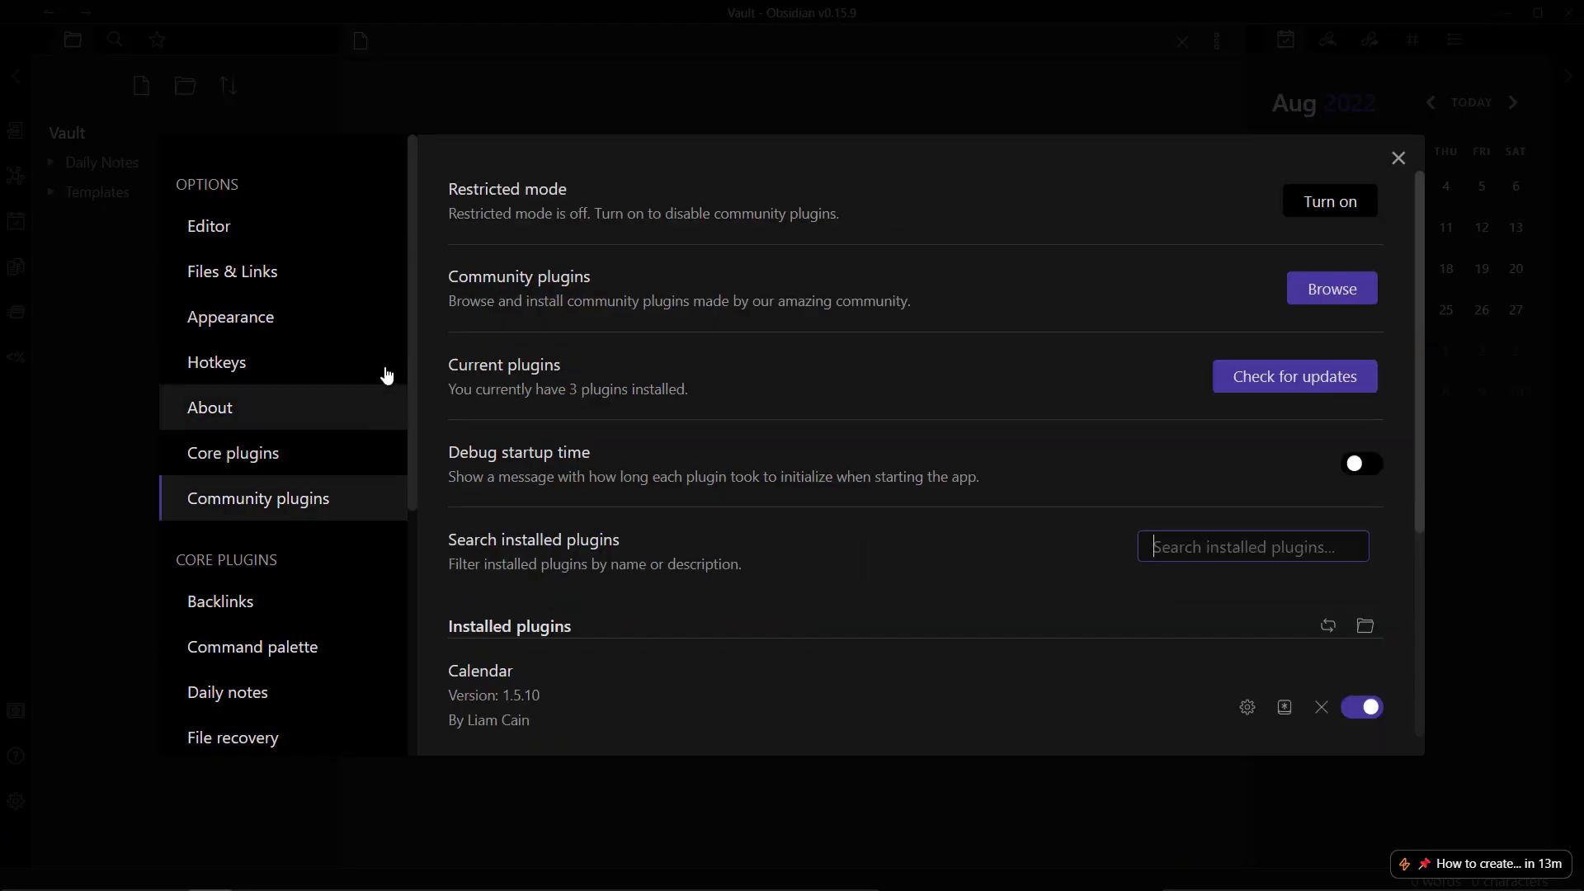
click(1341, 290)
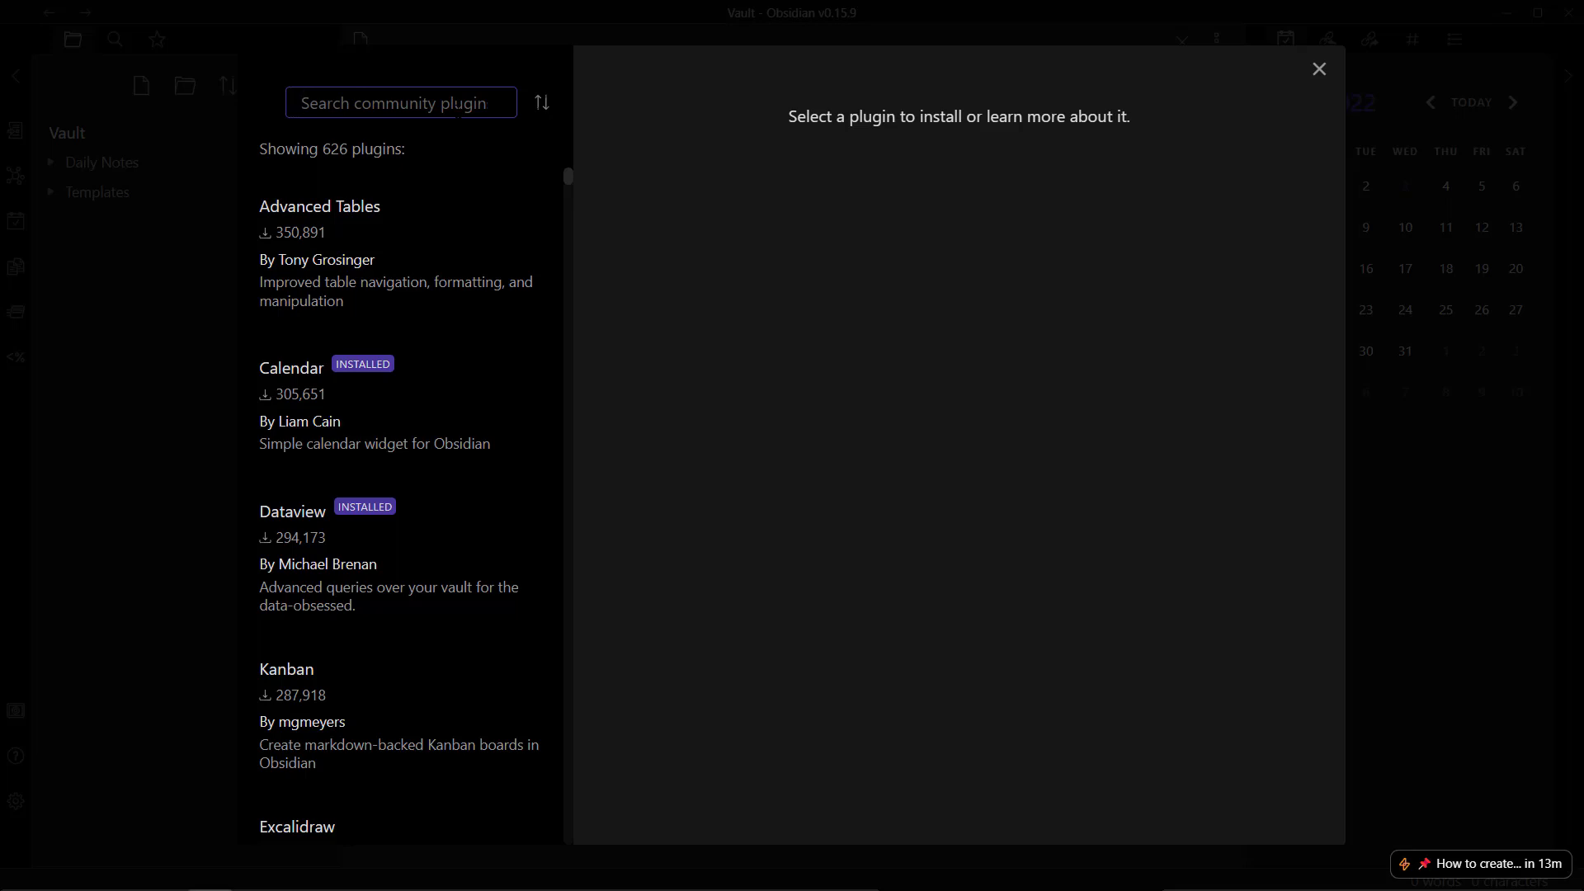
text(databa)
key(BackSpace)
text(s)
key(BackSpace)
text(ase )
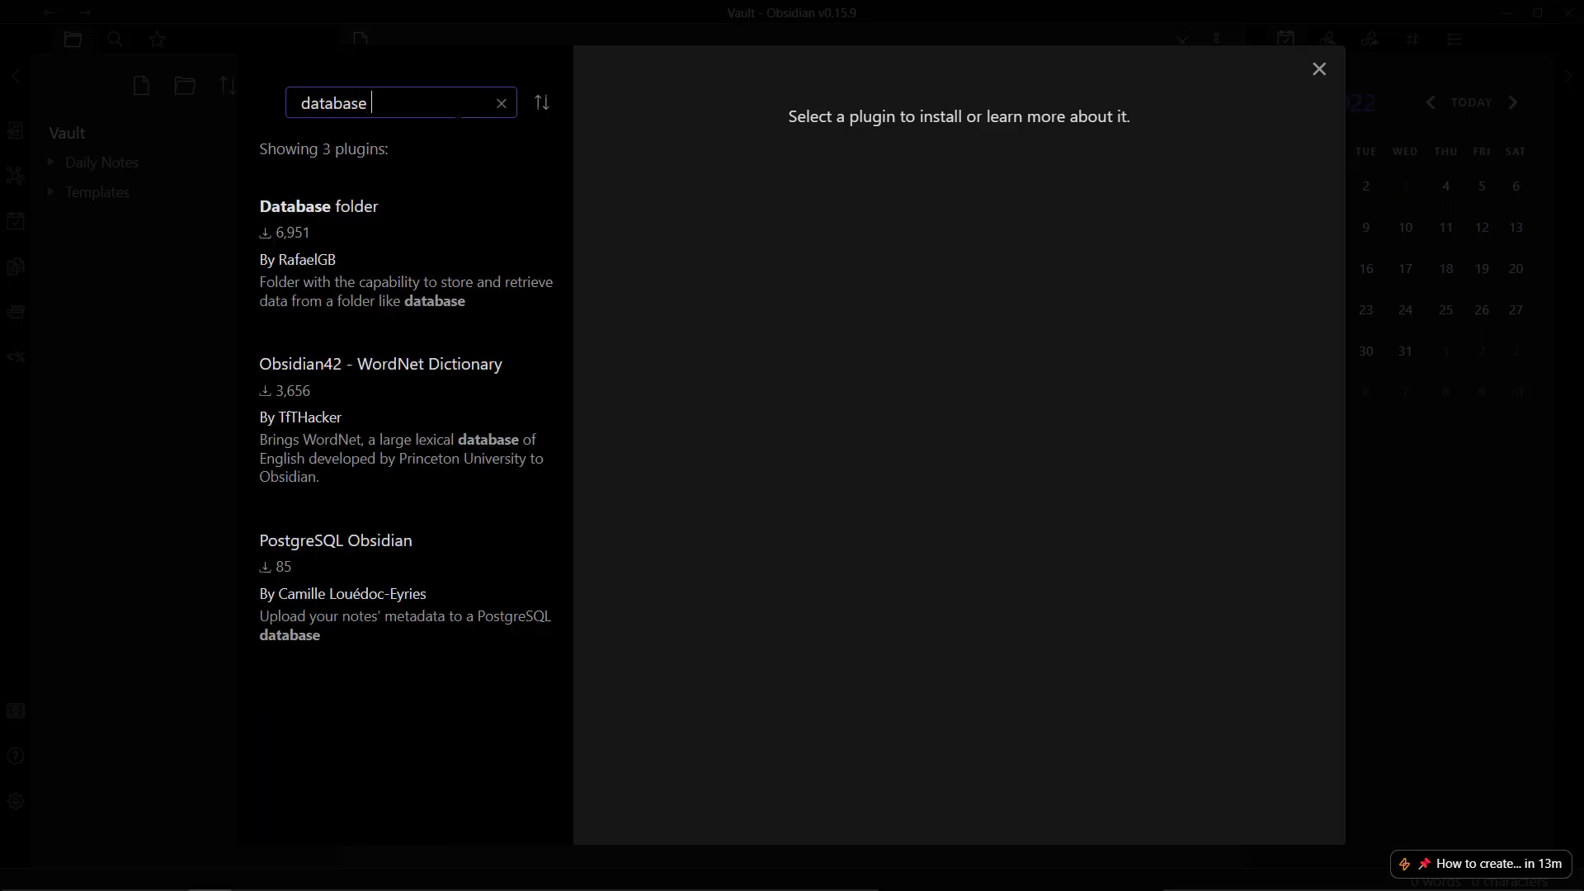
text(fol)
click(378, 307)
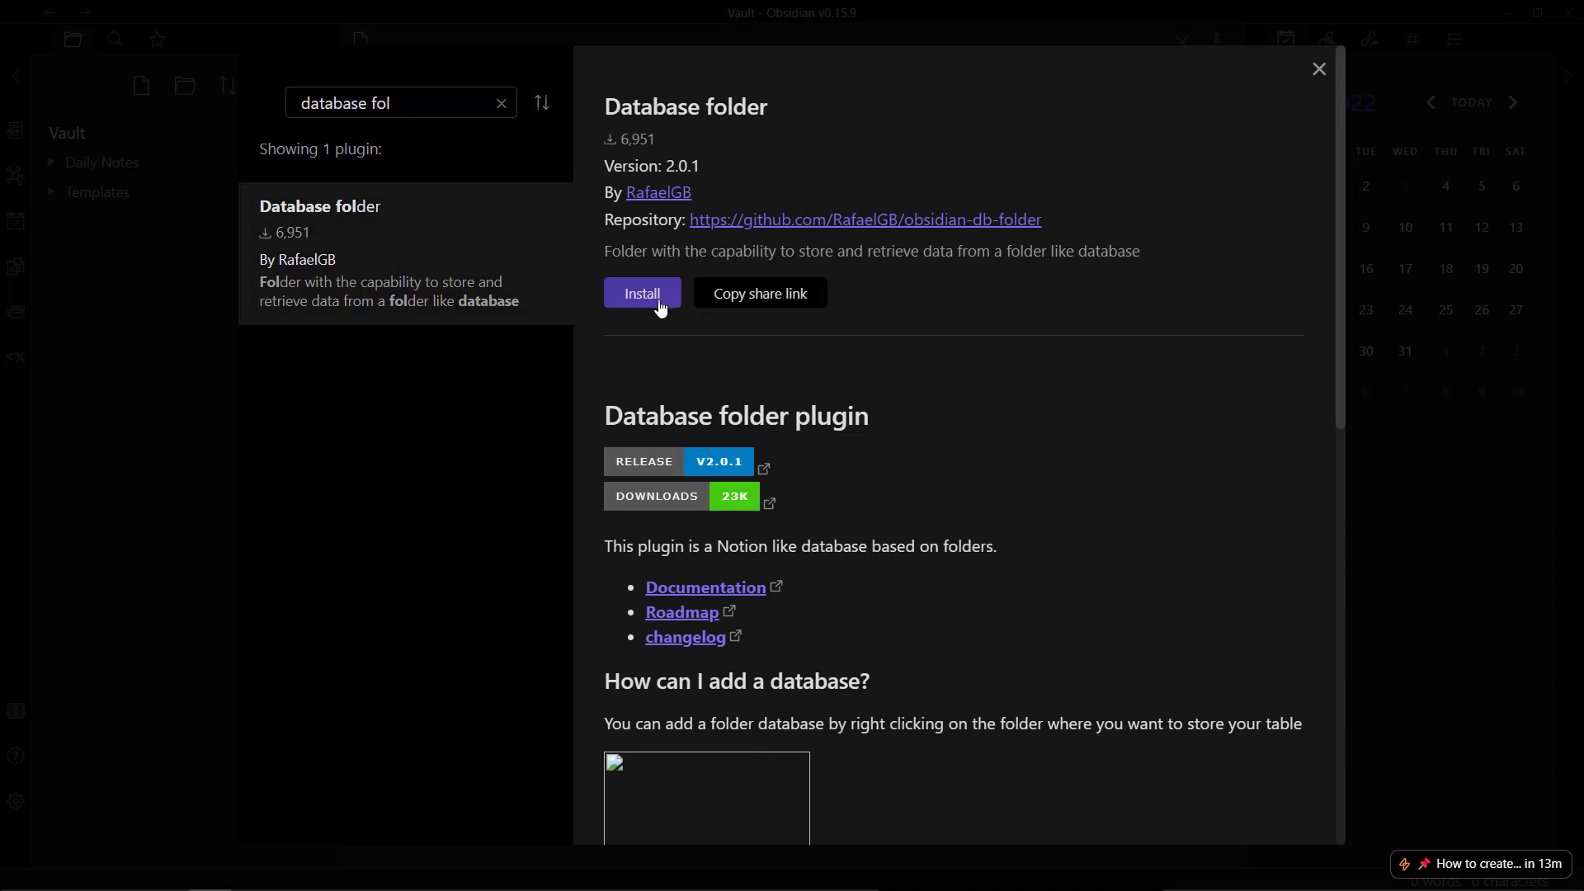
click(657, 305)
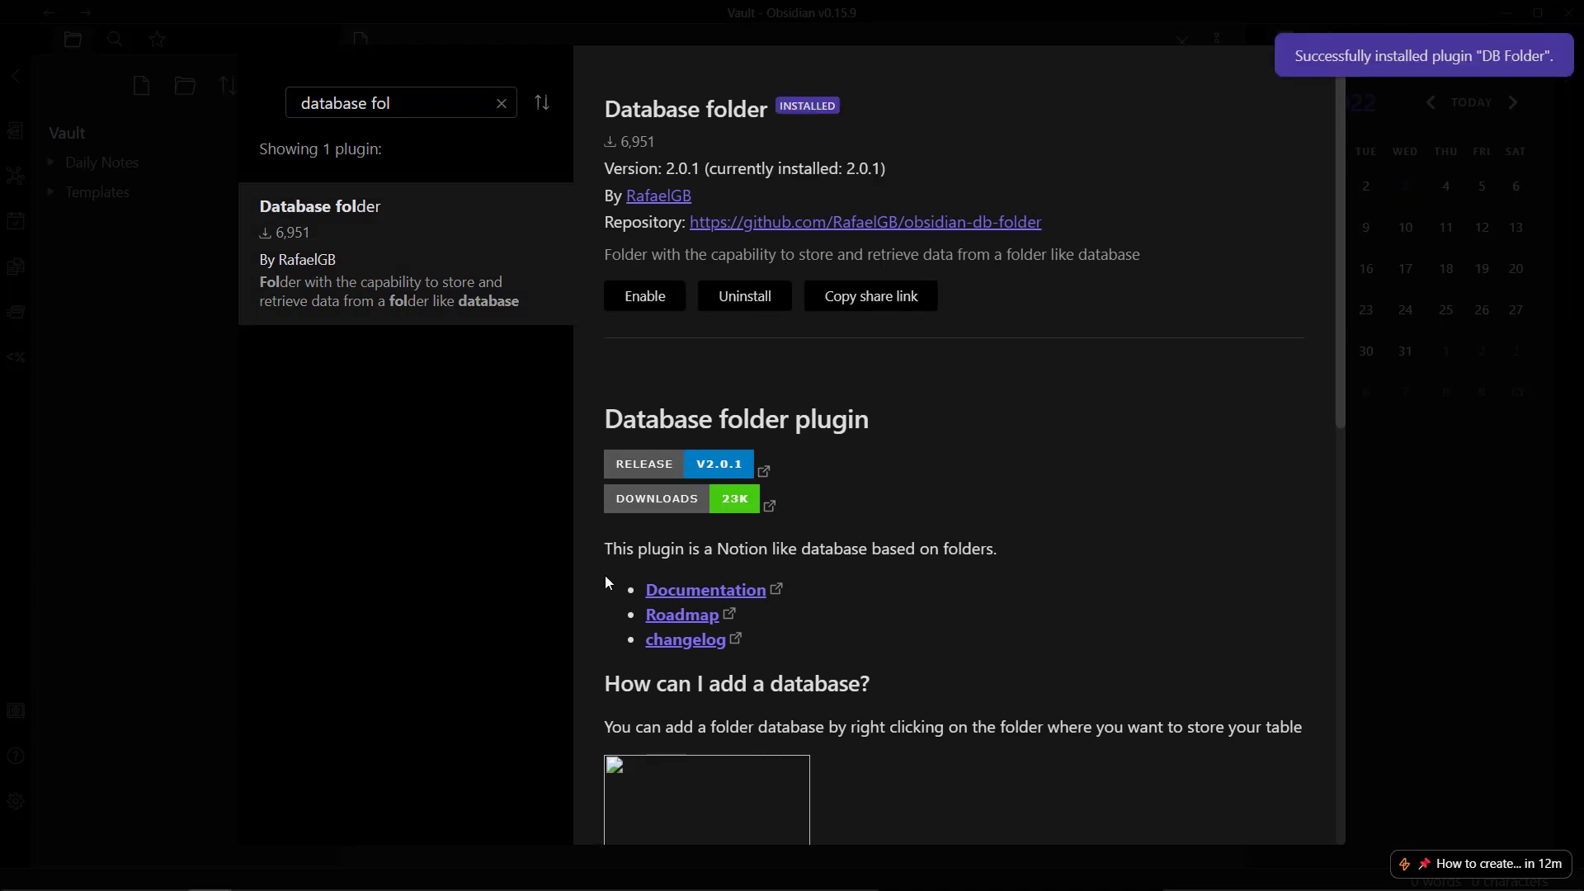
click(620, 312)
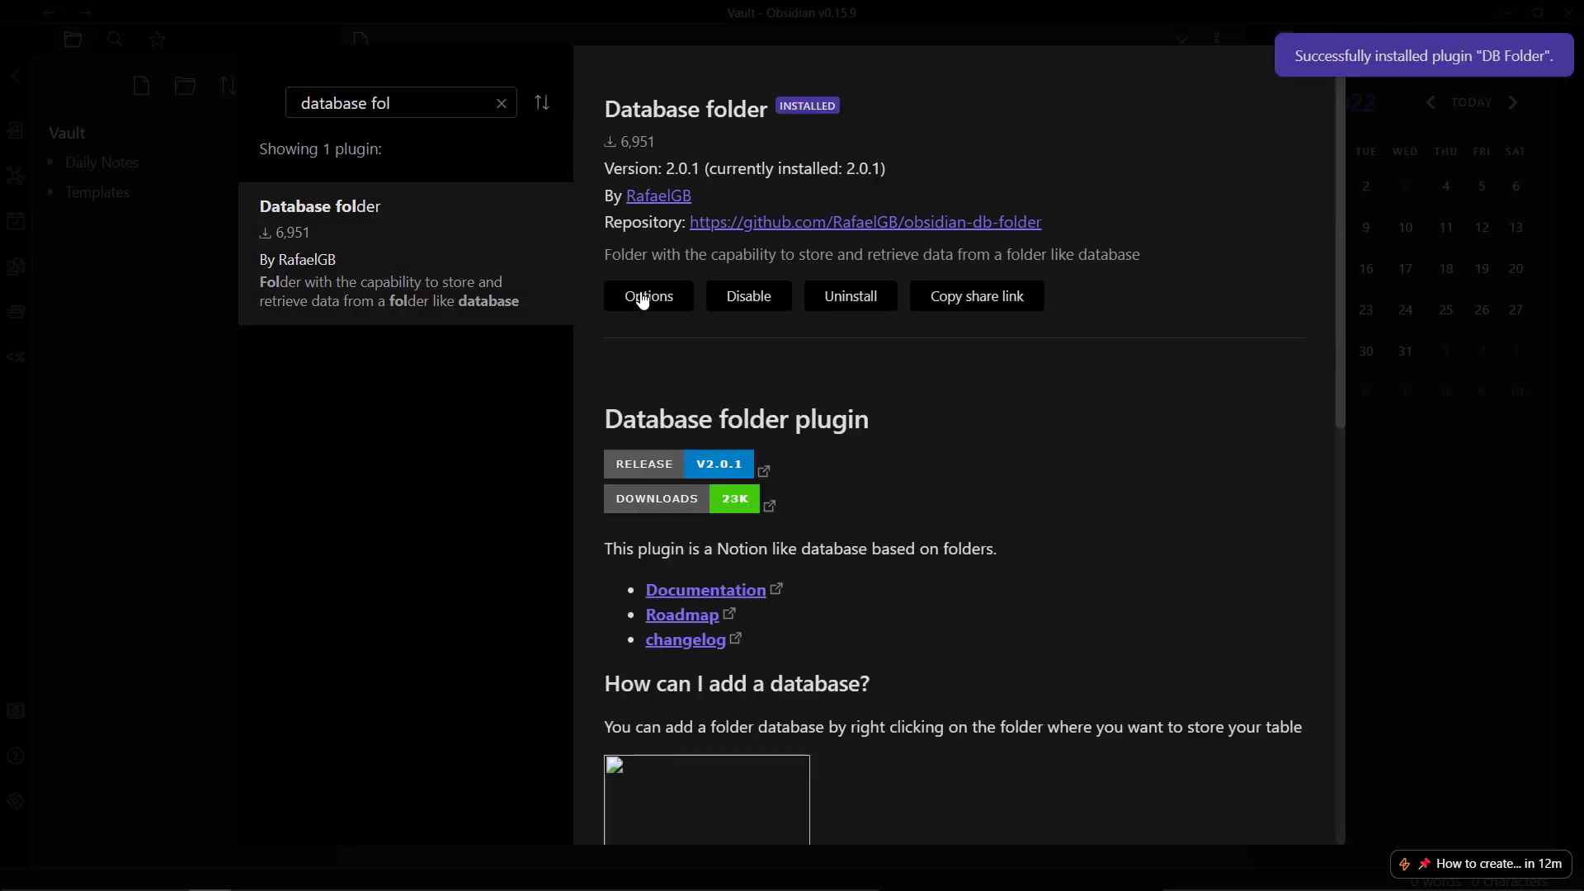
Step: Look through the Database folder plugin's column, row and editing options, and close the settings
click(643, 299)
scroll(615, 456, down, 9)
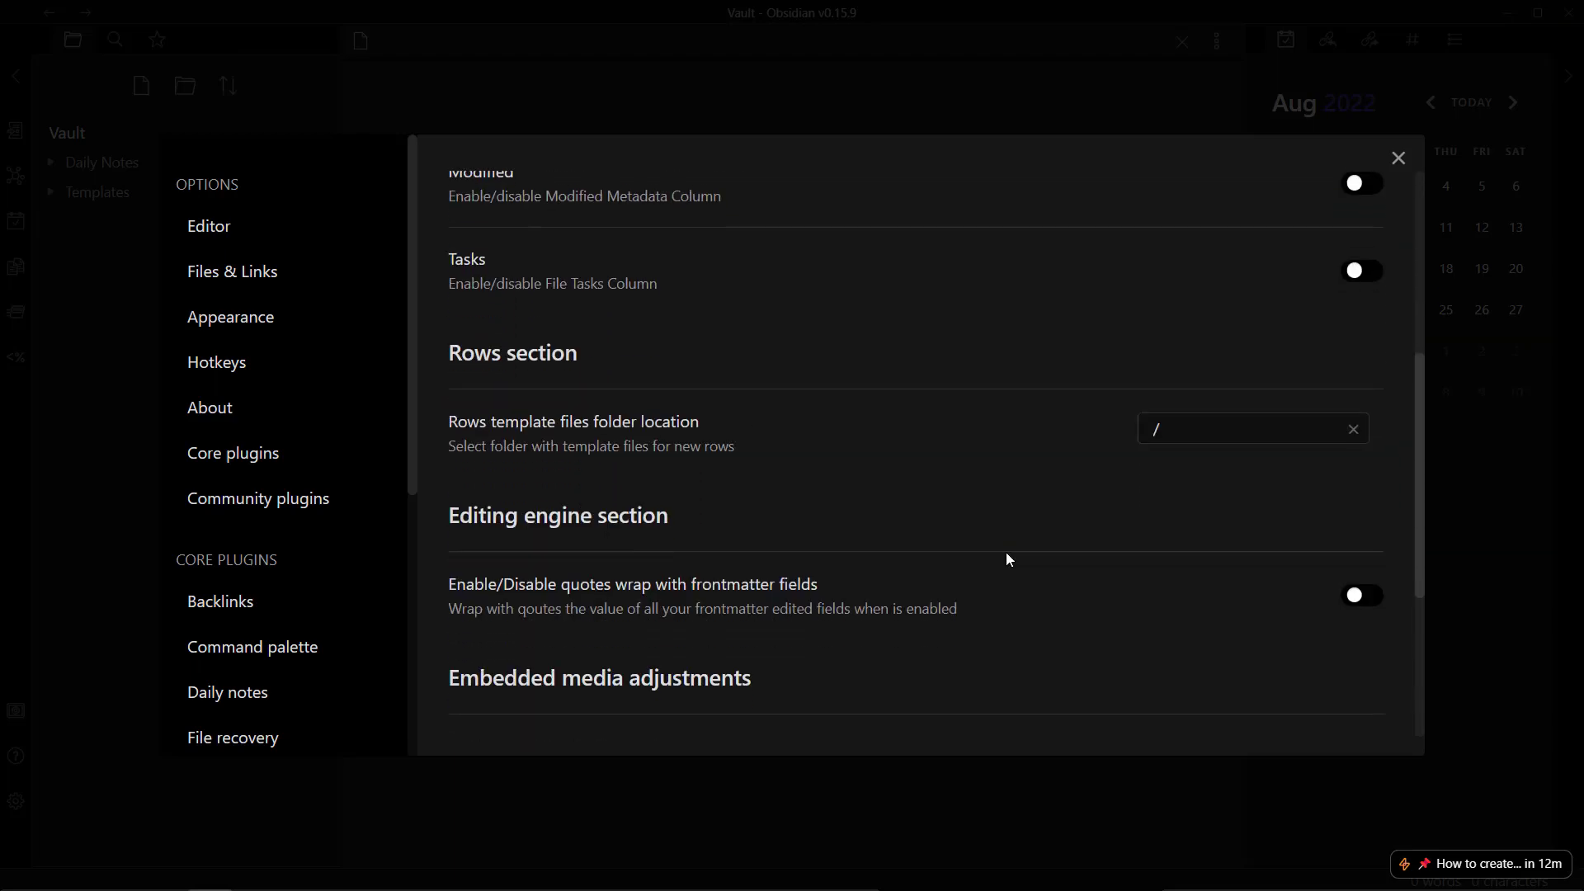
scroll(1402, 176, up, 10)
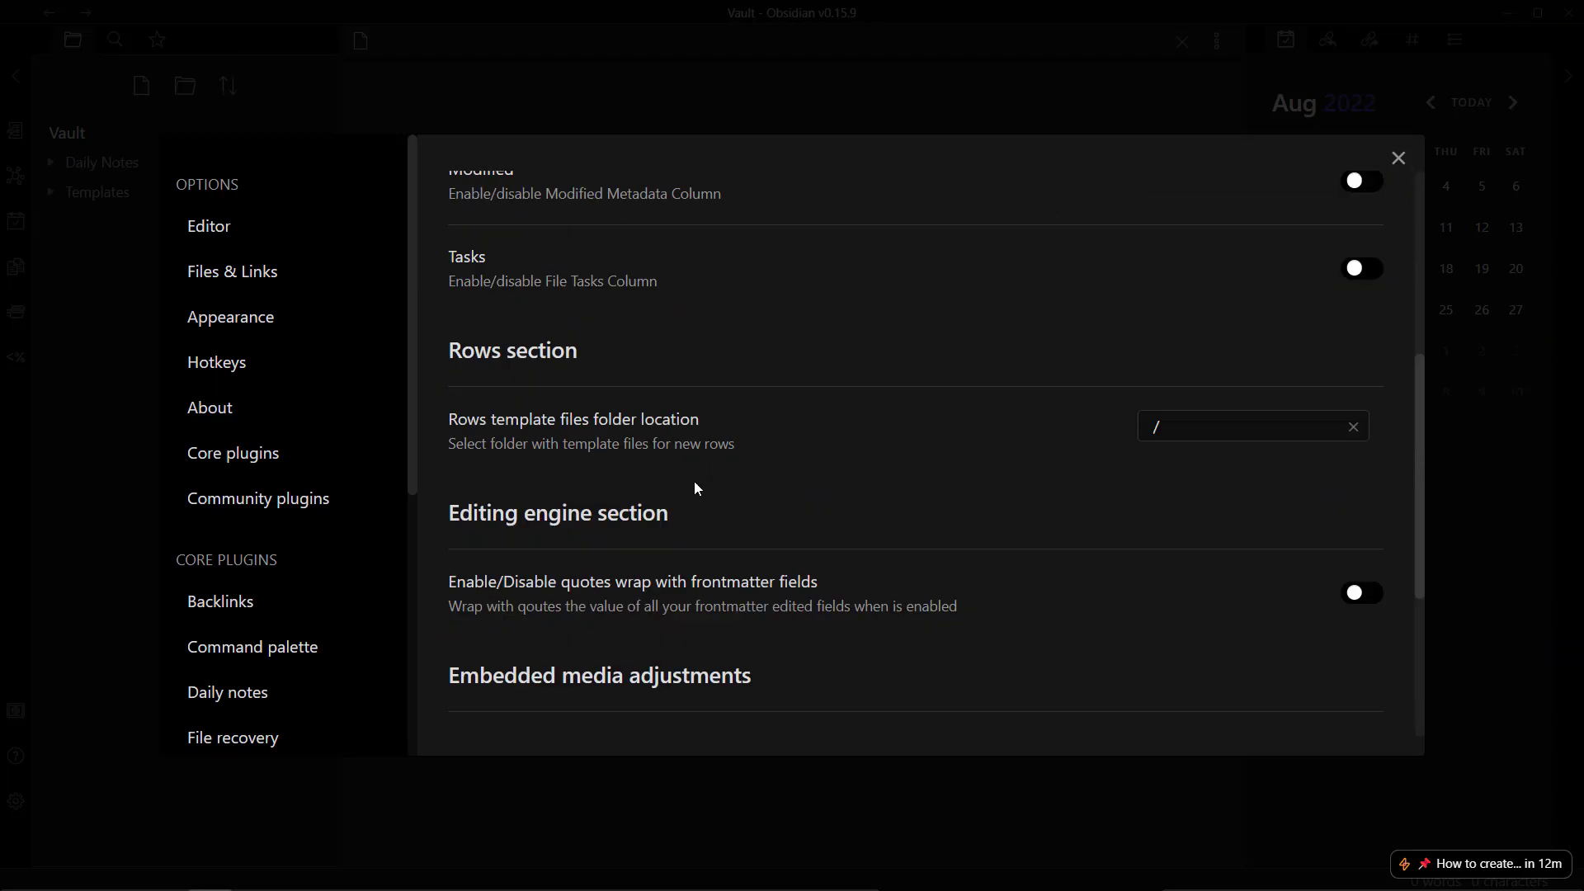
click(1402, 161)
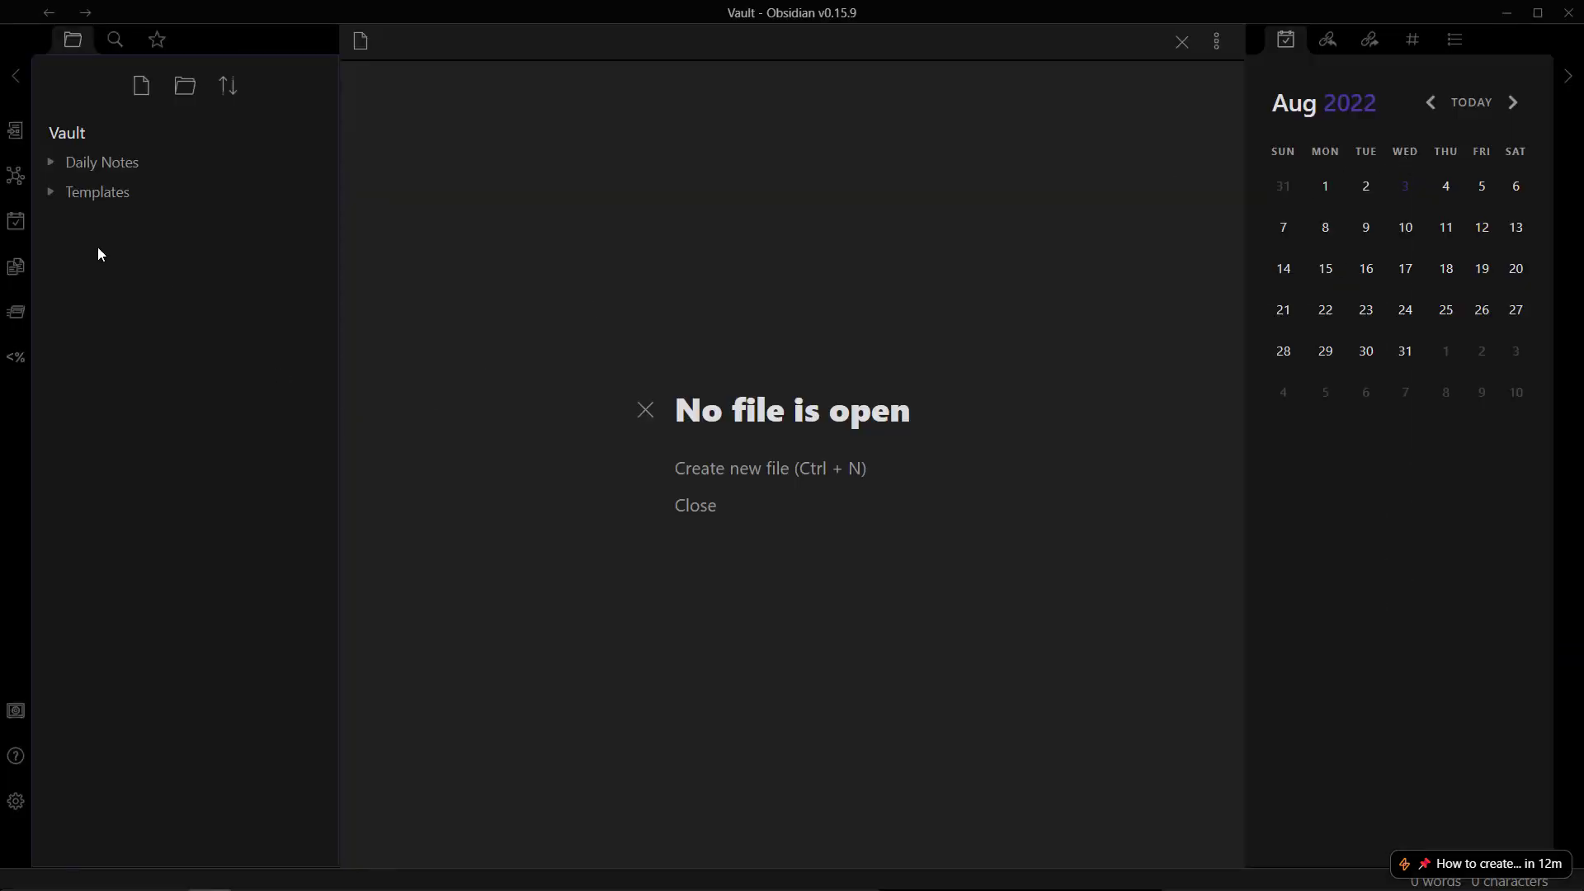
Step: Check the contents of the Daily Notes and Templates folders in the file list
click(173, 168)
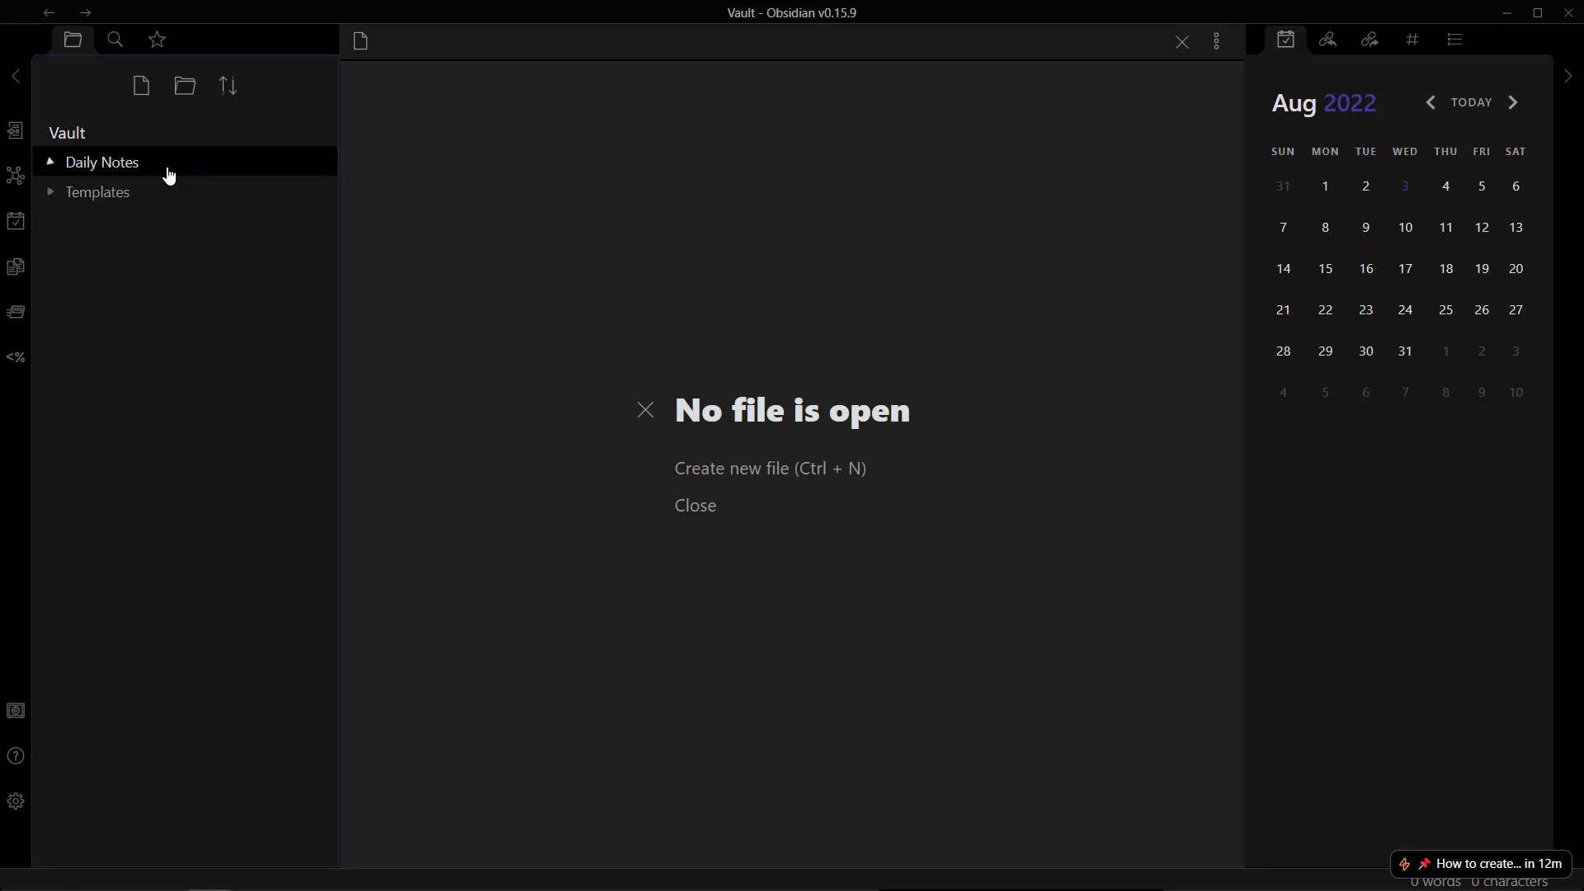
click(139, 202)
click(135, 163)
click(116, 190)
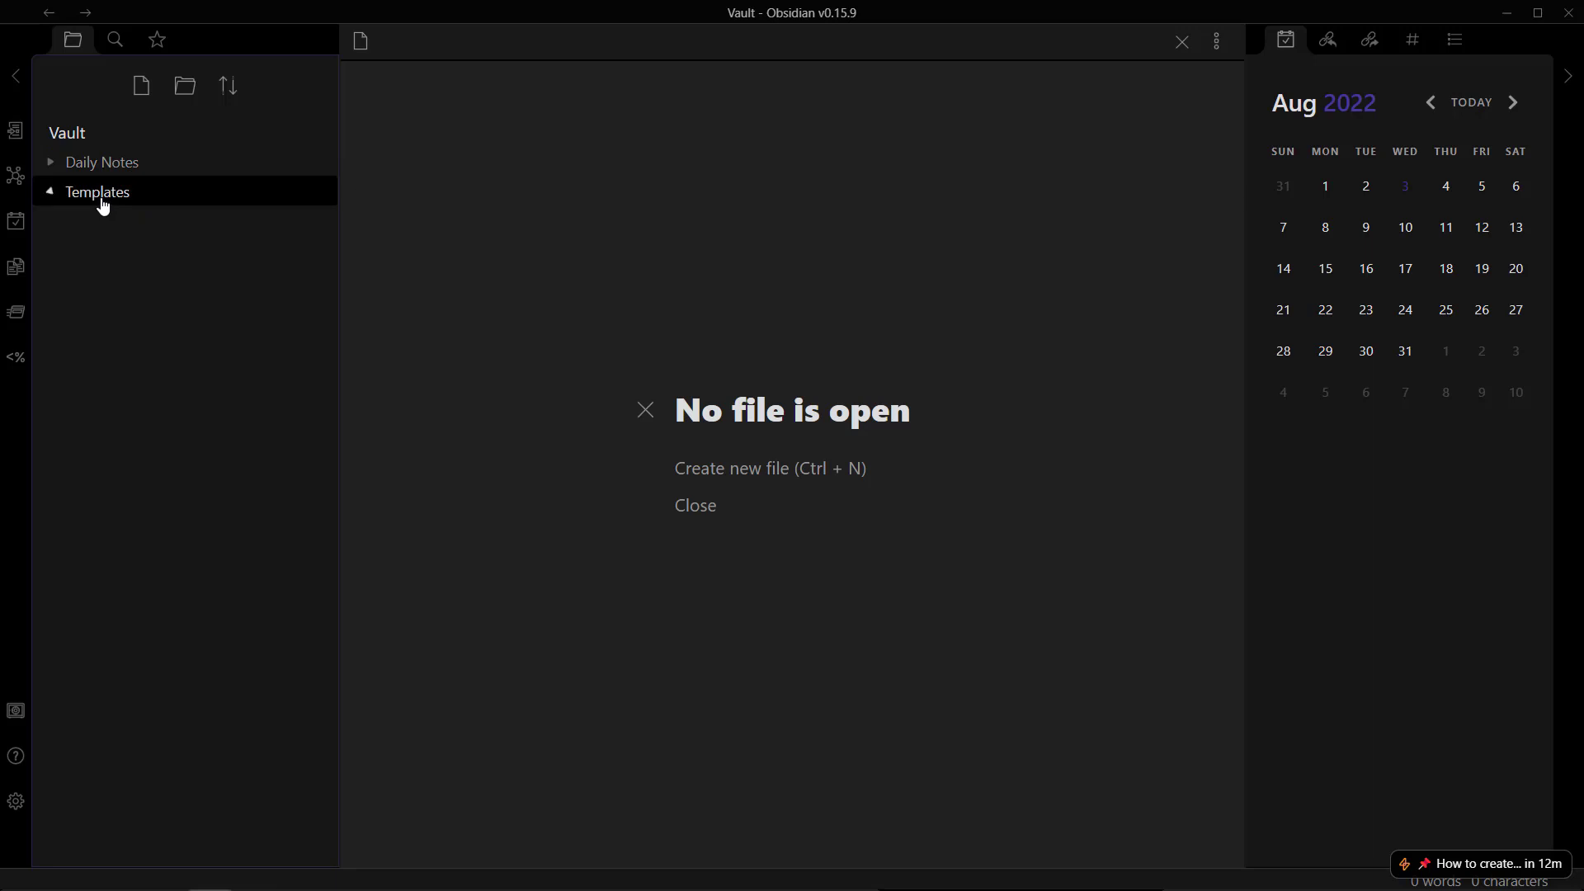
Step: Create a new note named Today in the Templates folder
click(116, 203)
right_click(116, 203)
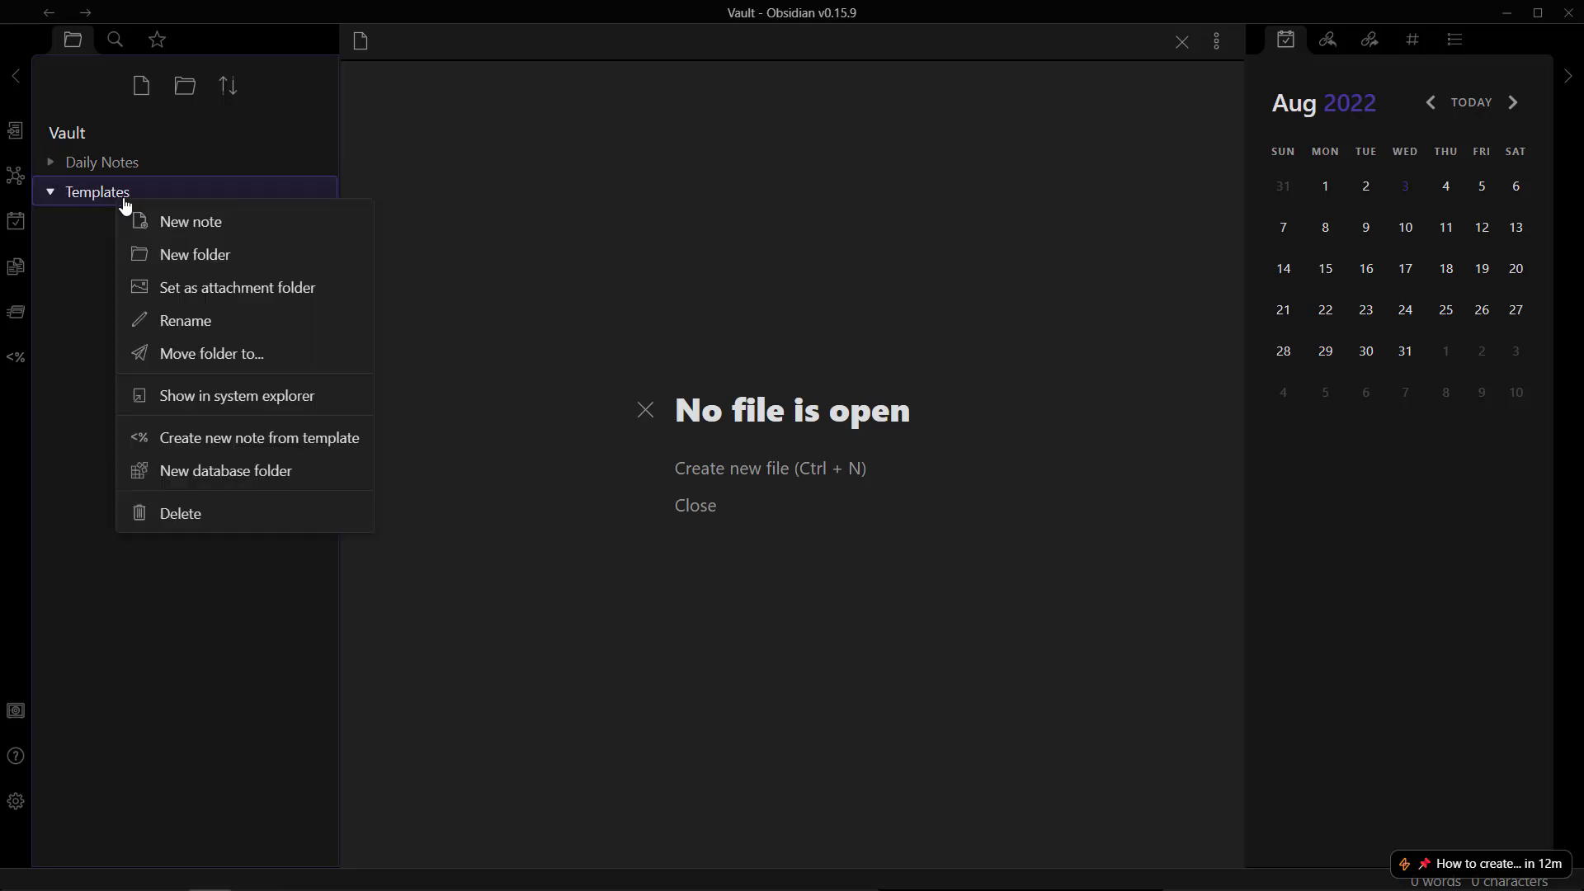
click(239, 237)
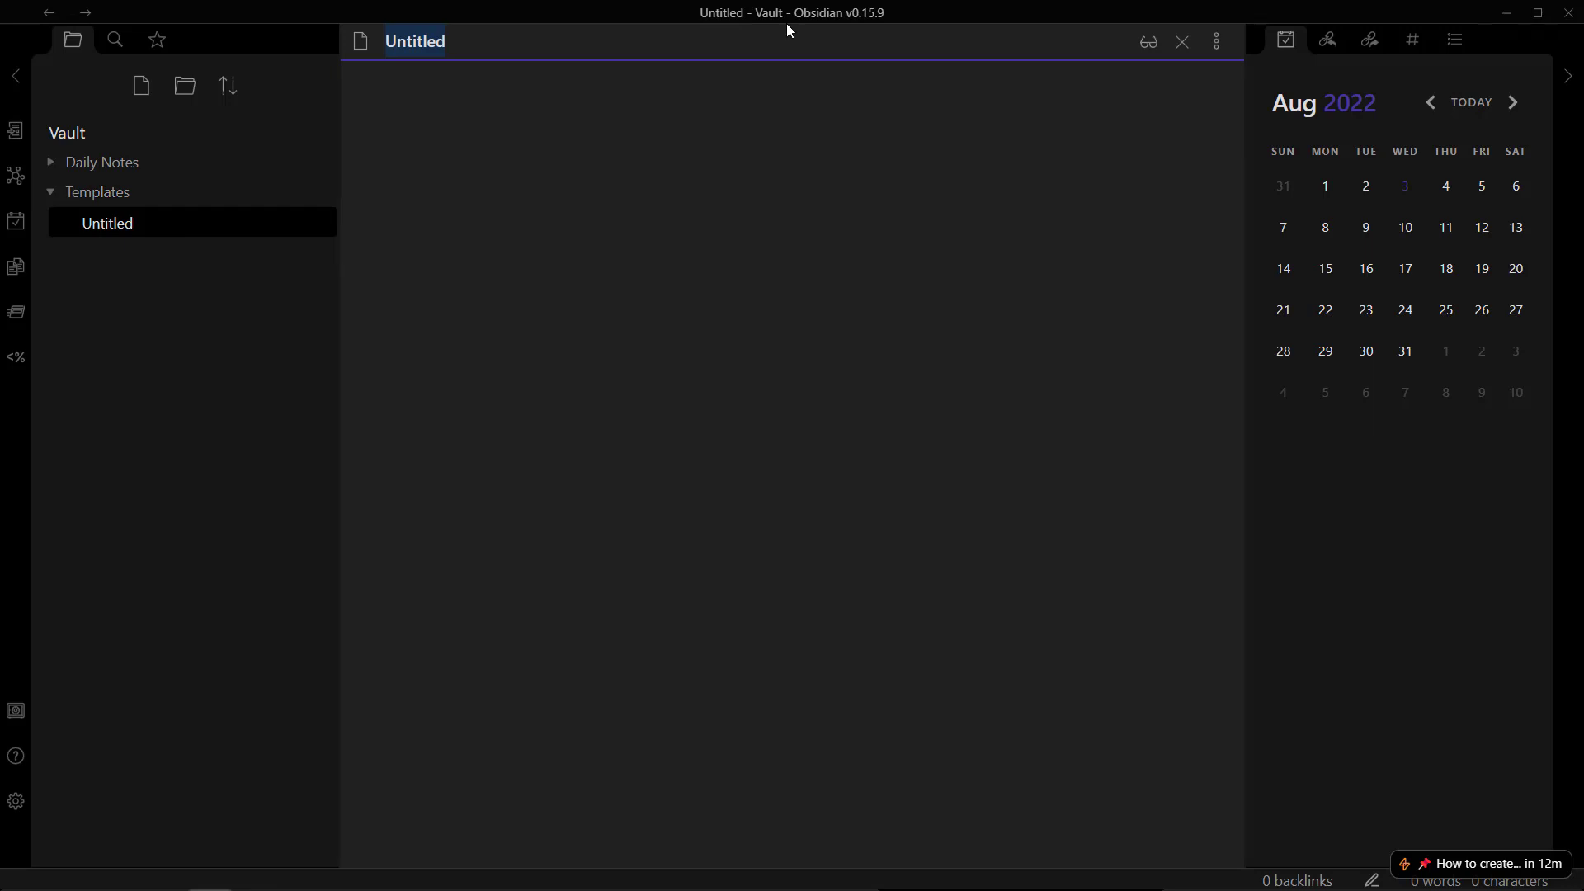
text(Daily)
key(ctrl+BackSpace)
text(To)
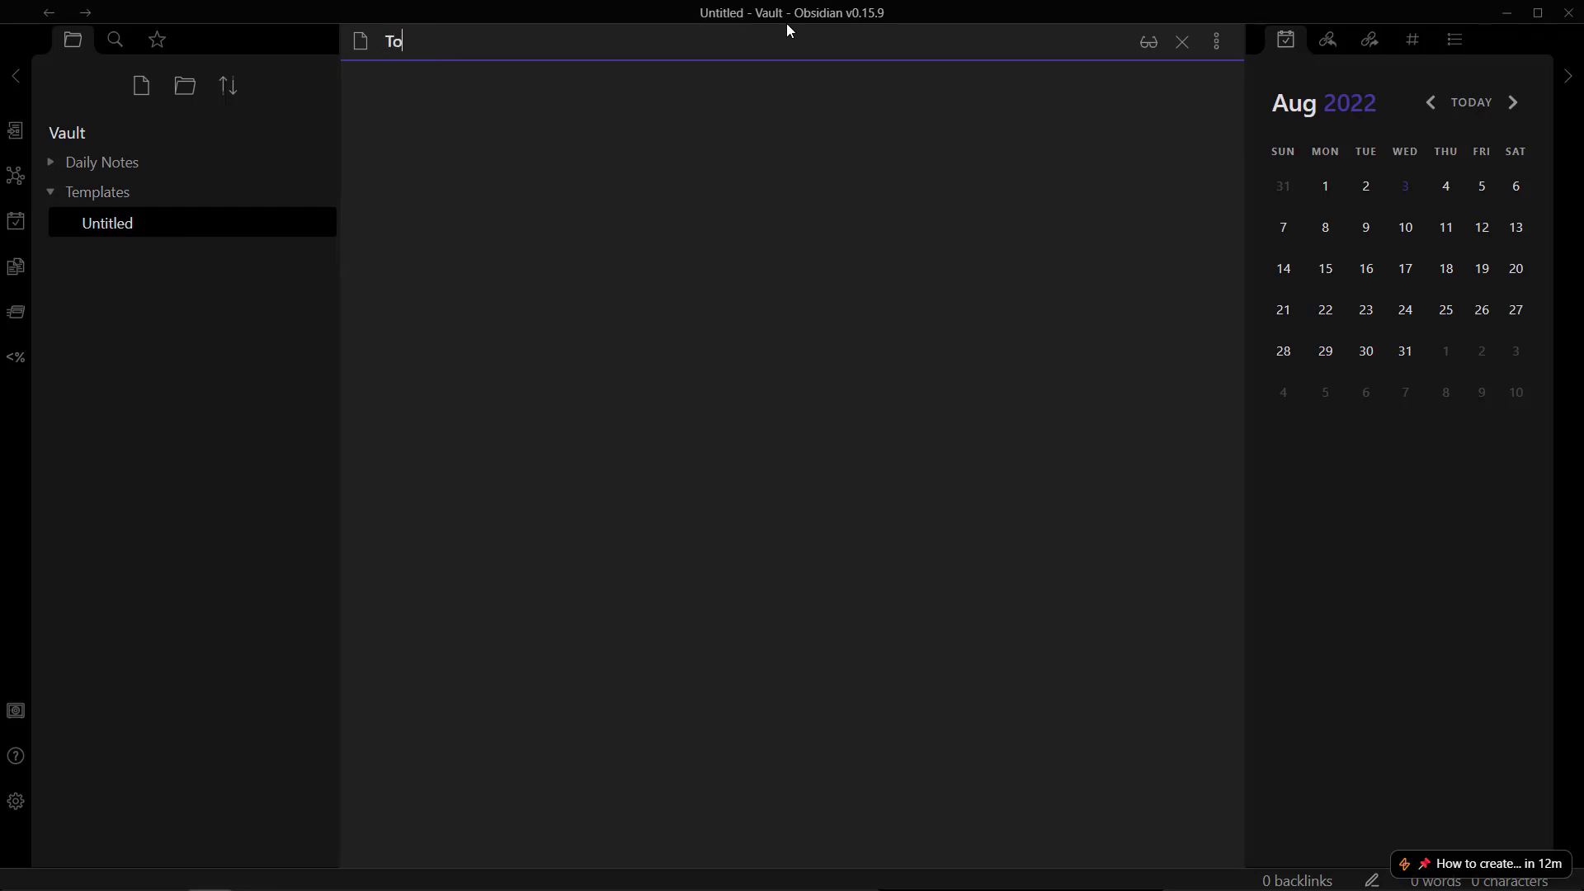
text(day)
key(Return)
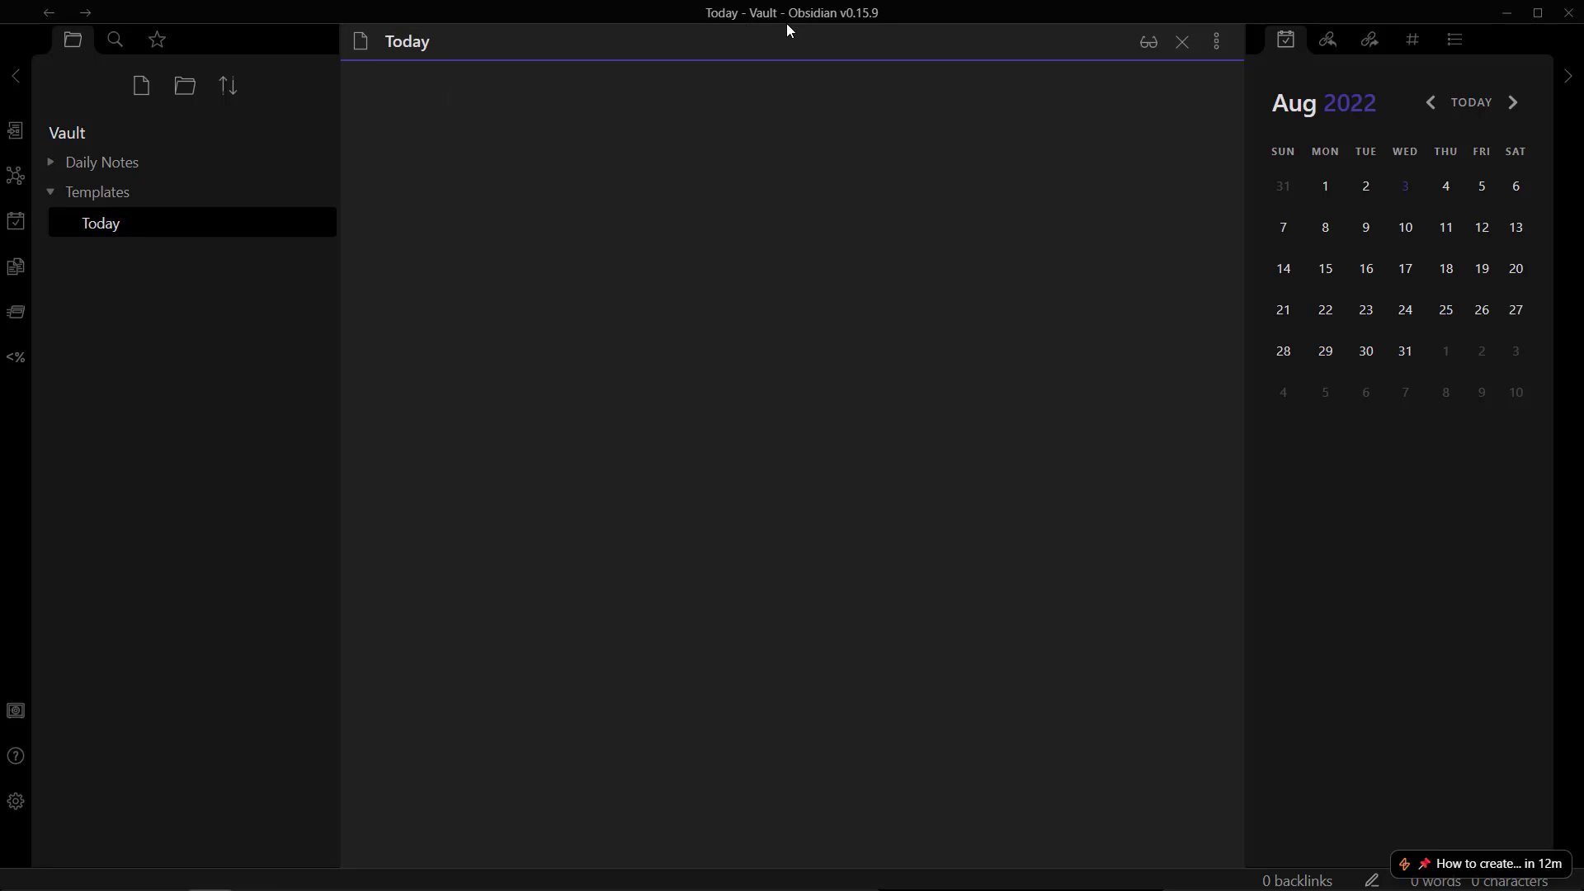
Step: Start a YAML frontmatter block with an alias field in the Today note
text(--)
text(alias)
text(:)
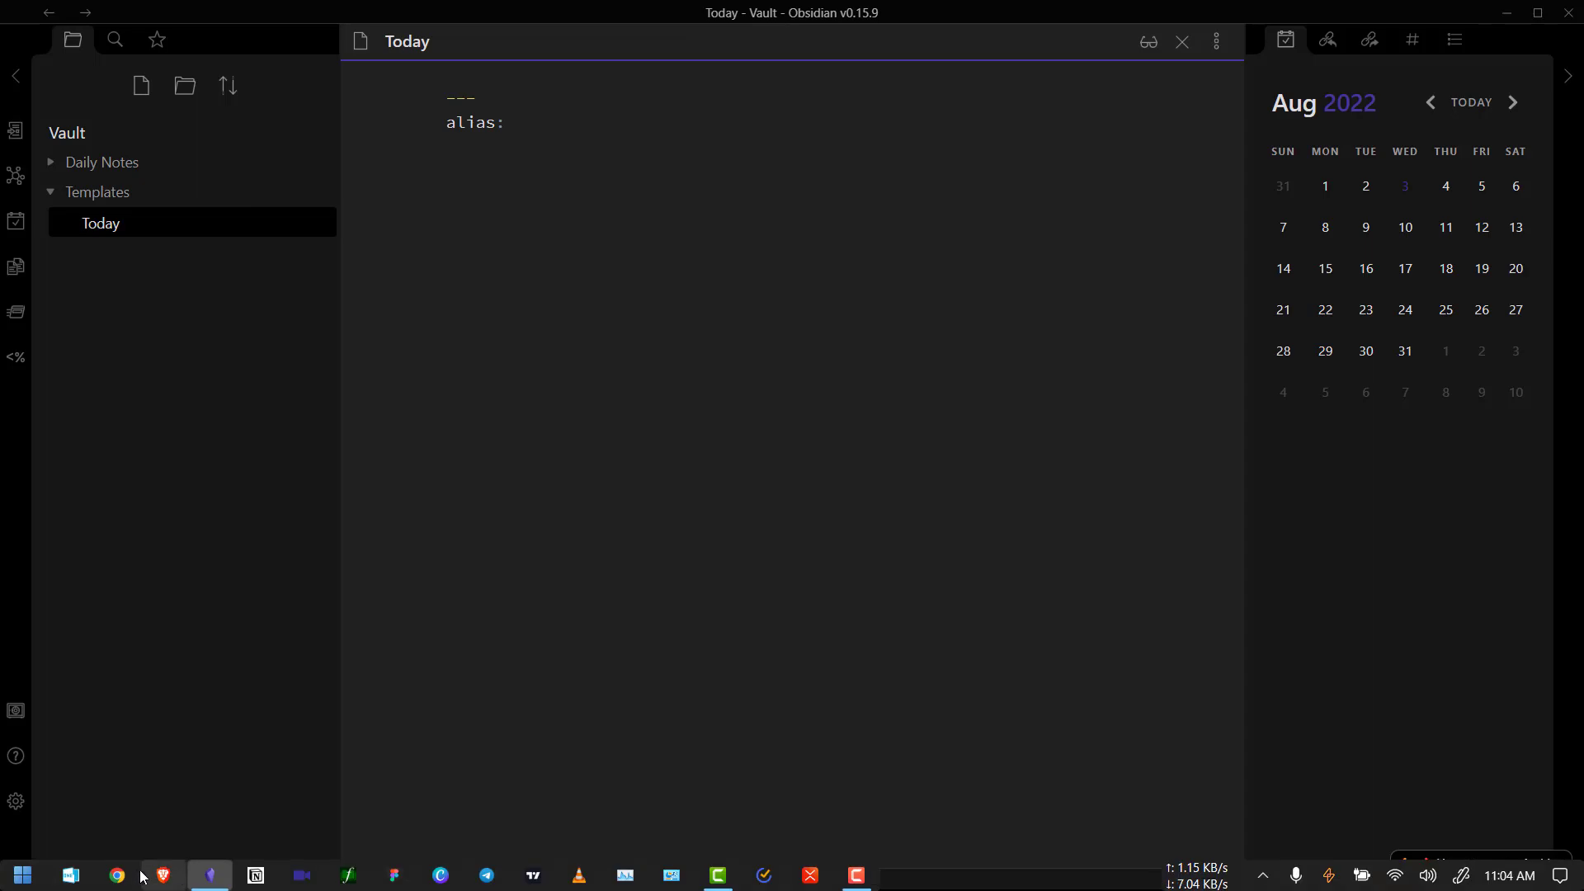
Step: Switch to Chrome and copy the daily note template code from the Medium habit tracker article into the Today note
click(118, 876)
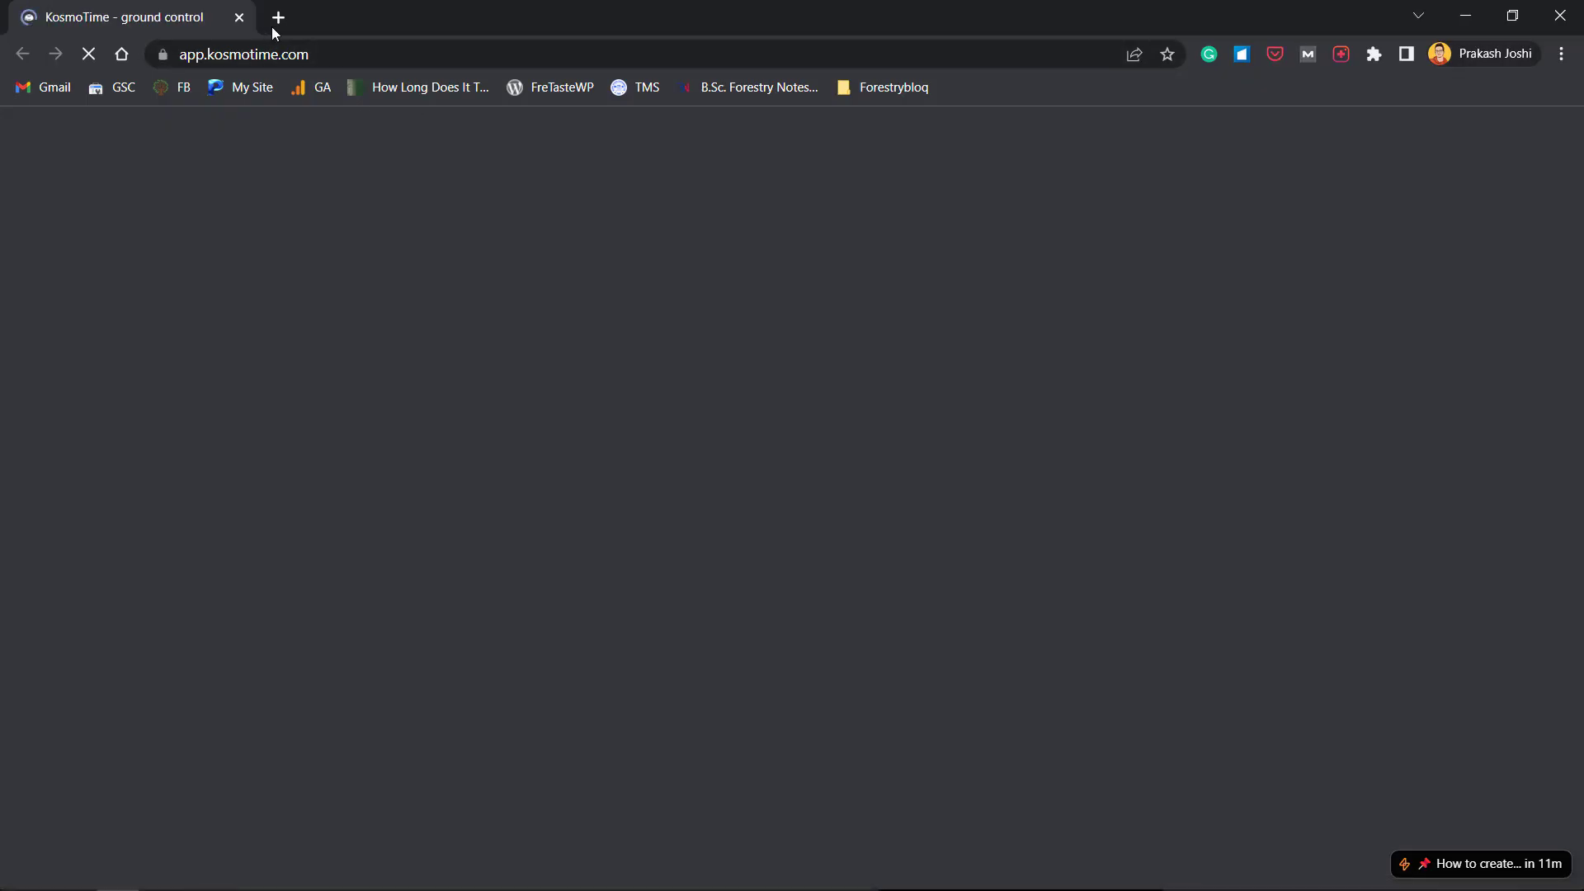
click(272, 26)
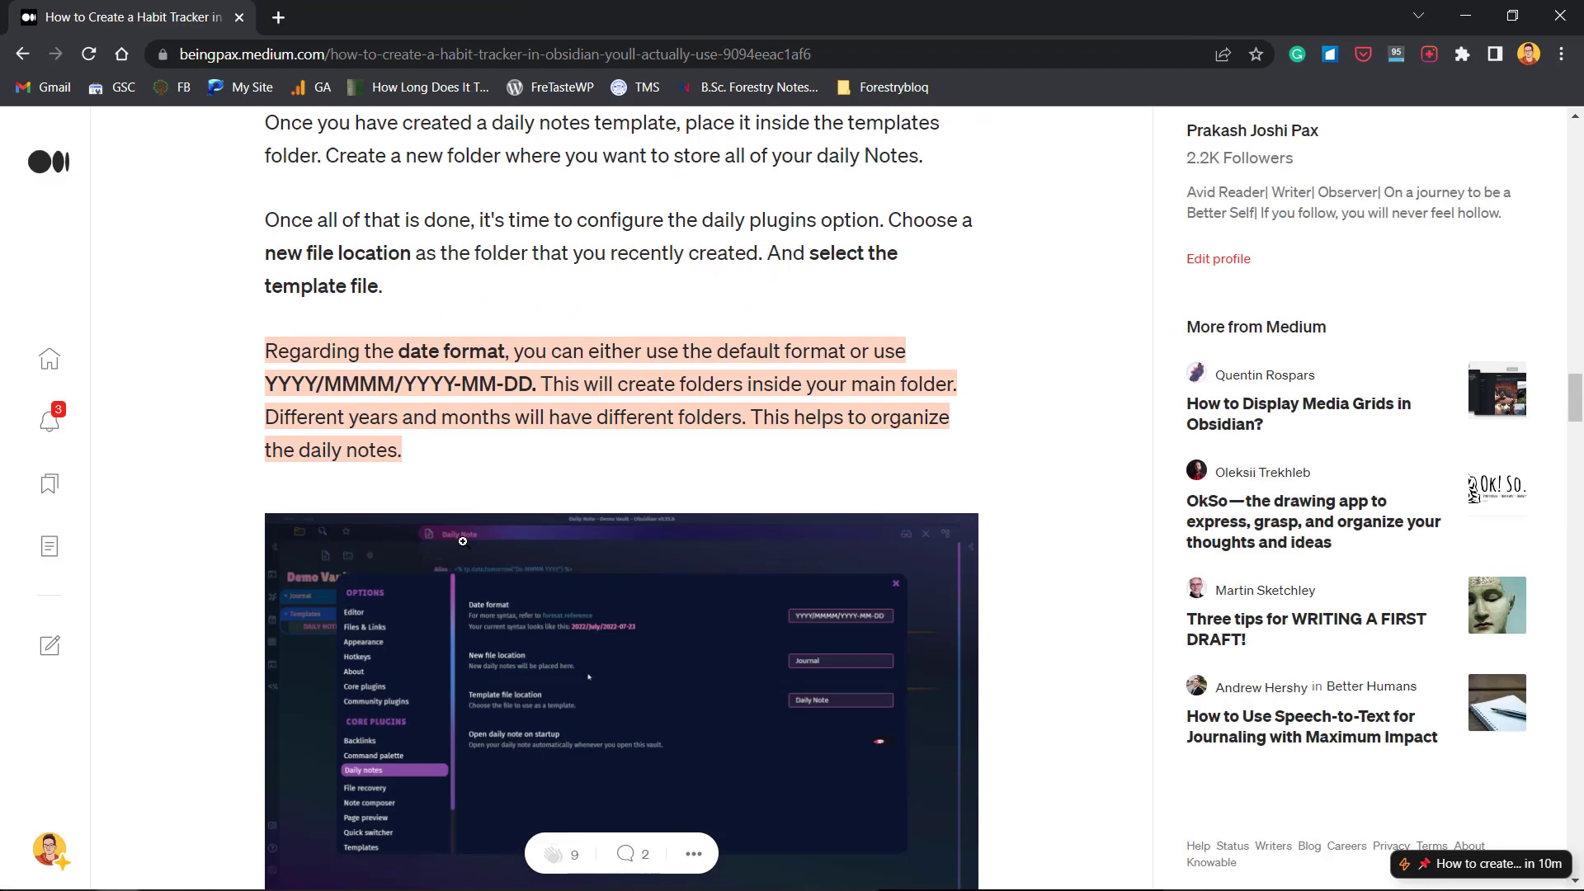
scroll(330, 415, down, 5)
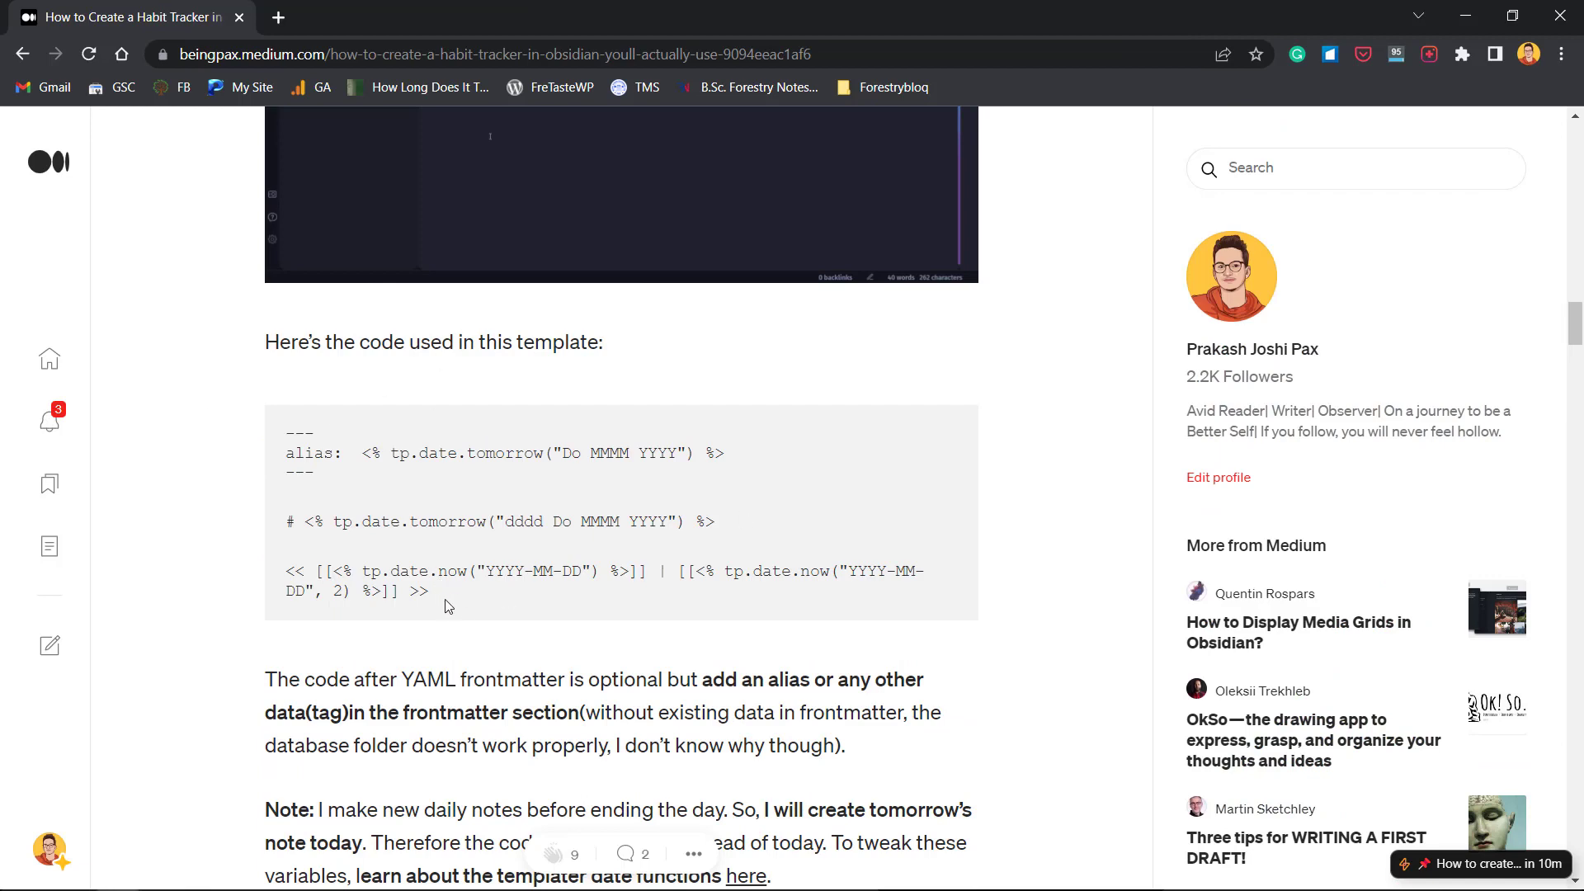
drag(441, 597, 277, 436)
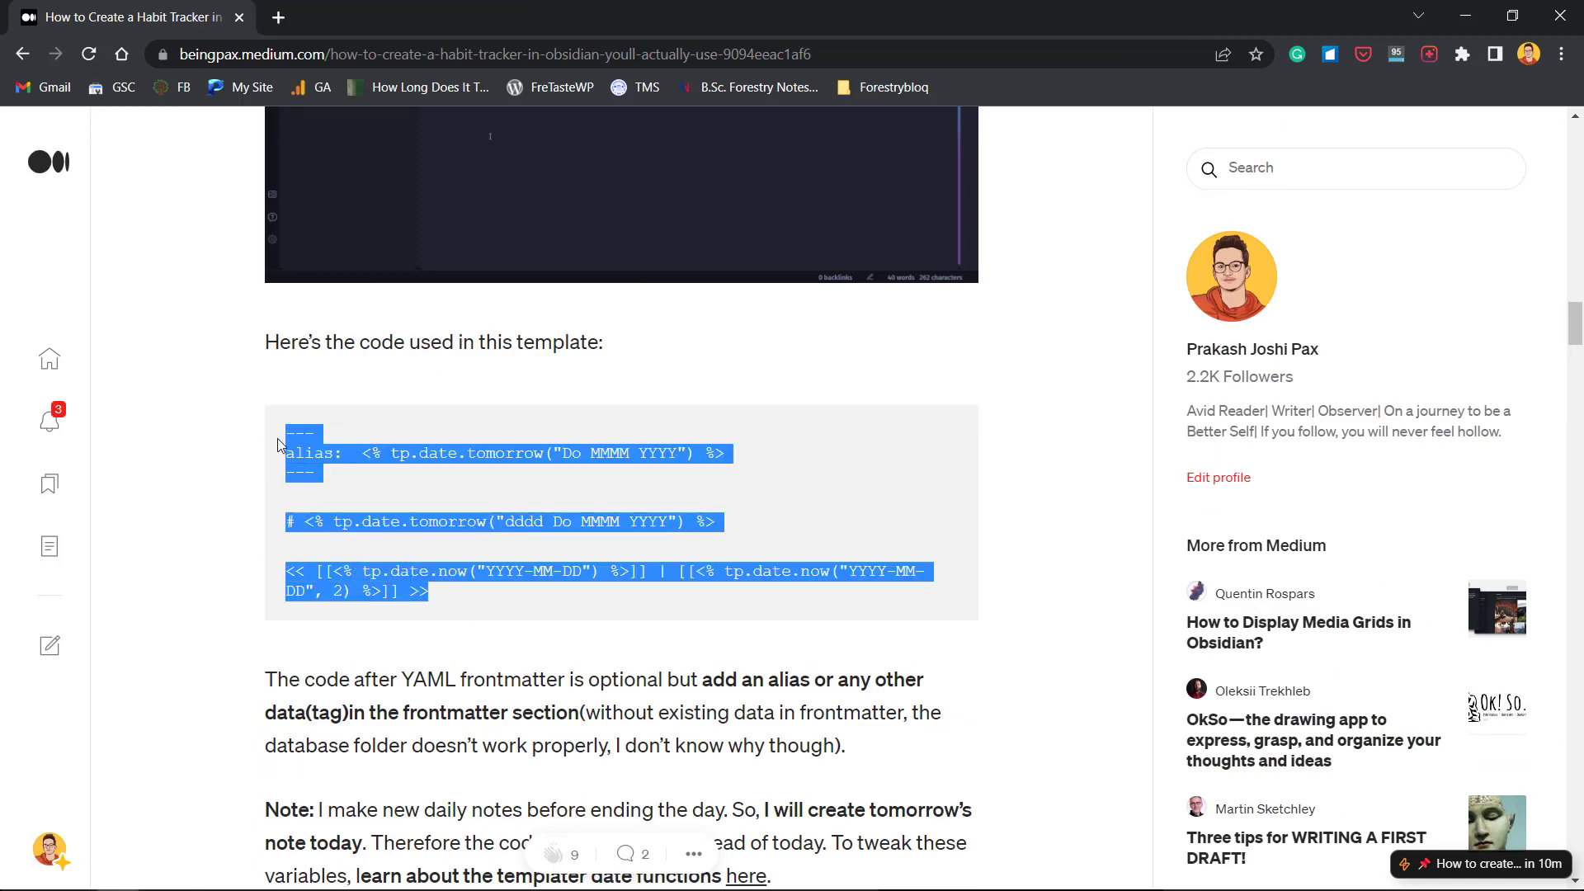
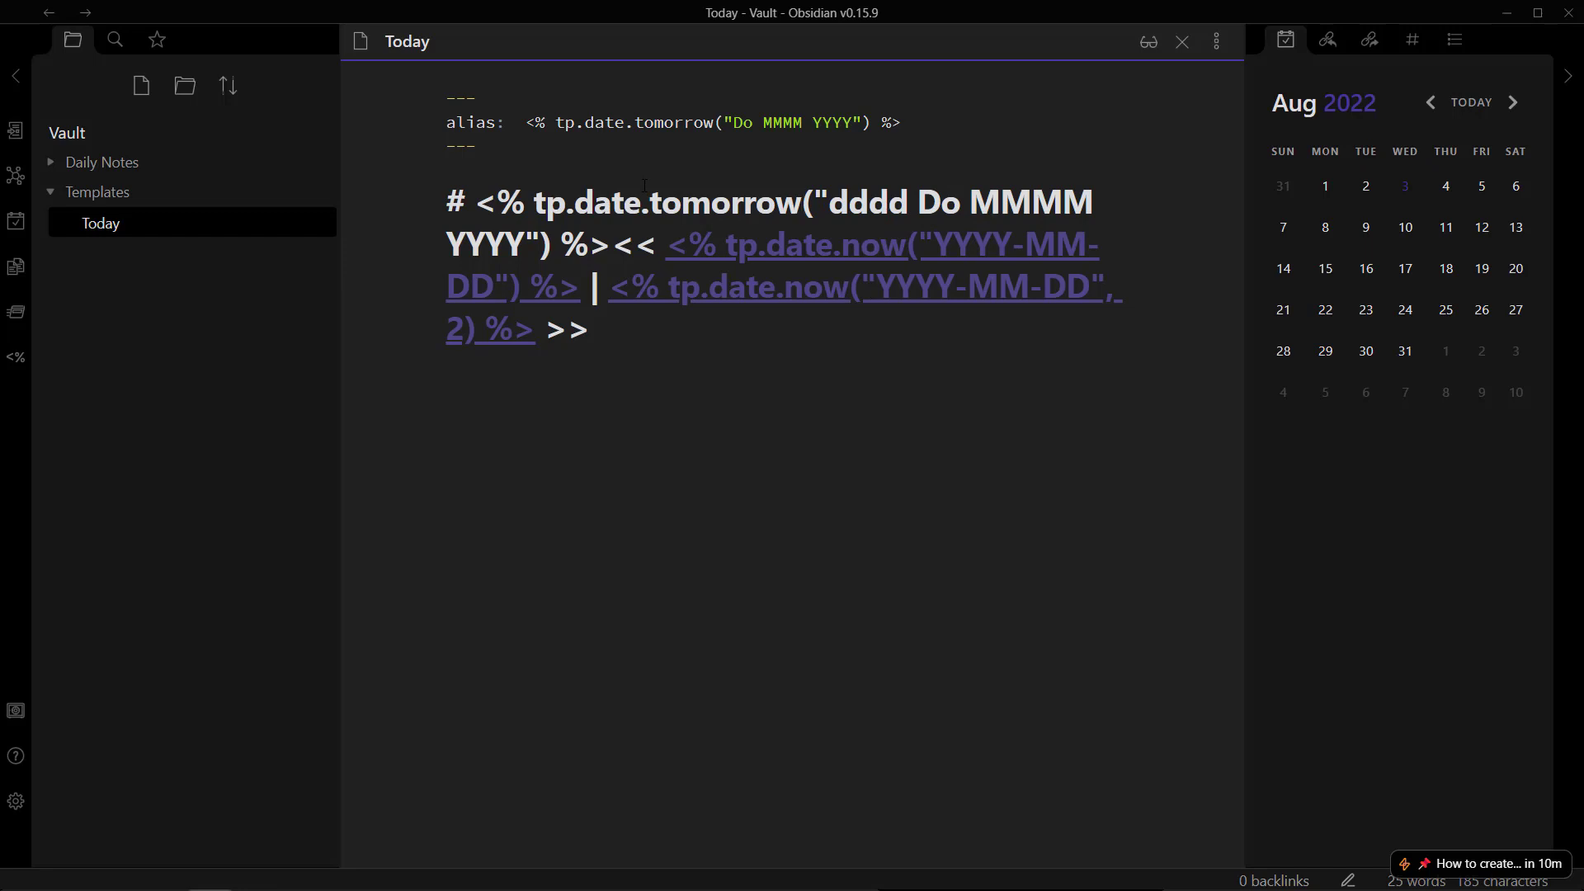
Step: Examine the template's tp.date expressions and the current date on the system calendar, leaving the 2022-08-04 daily note uncreated
drag(535, 202, 933, 246)
drag(912, 301, 720, 344)
click(720, 345)
drag(529, 125, 707, 125)
click(707, 126)
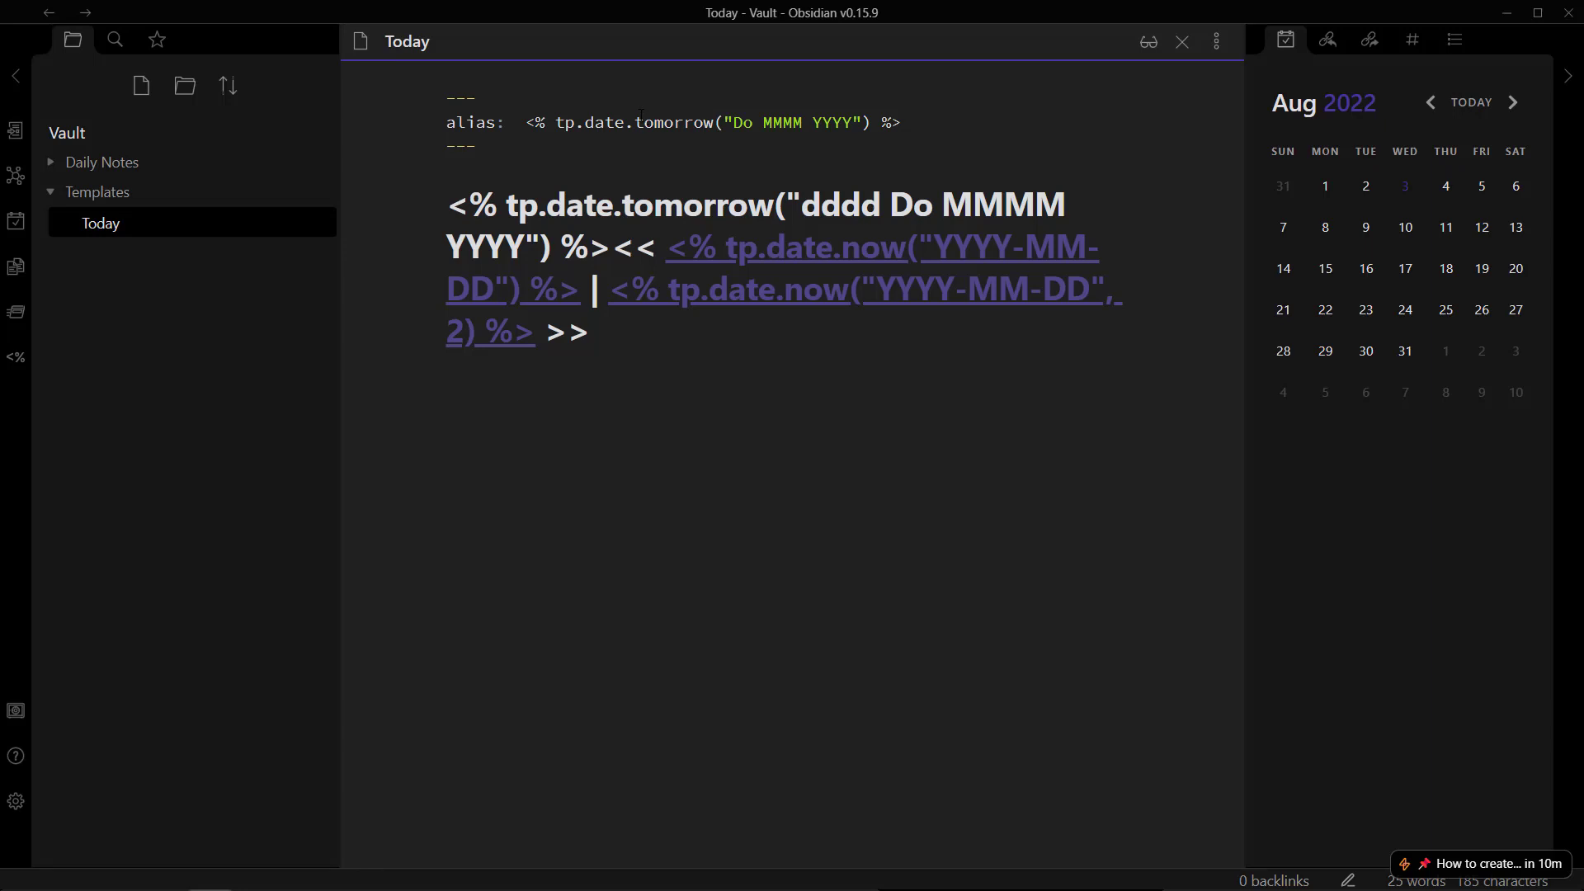
drag(638, 115, 714, 122)
click(1514, 880)
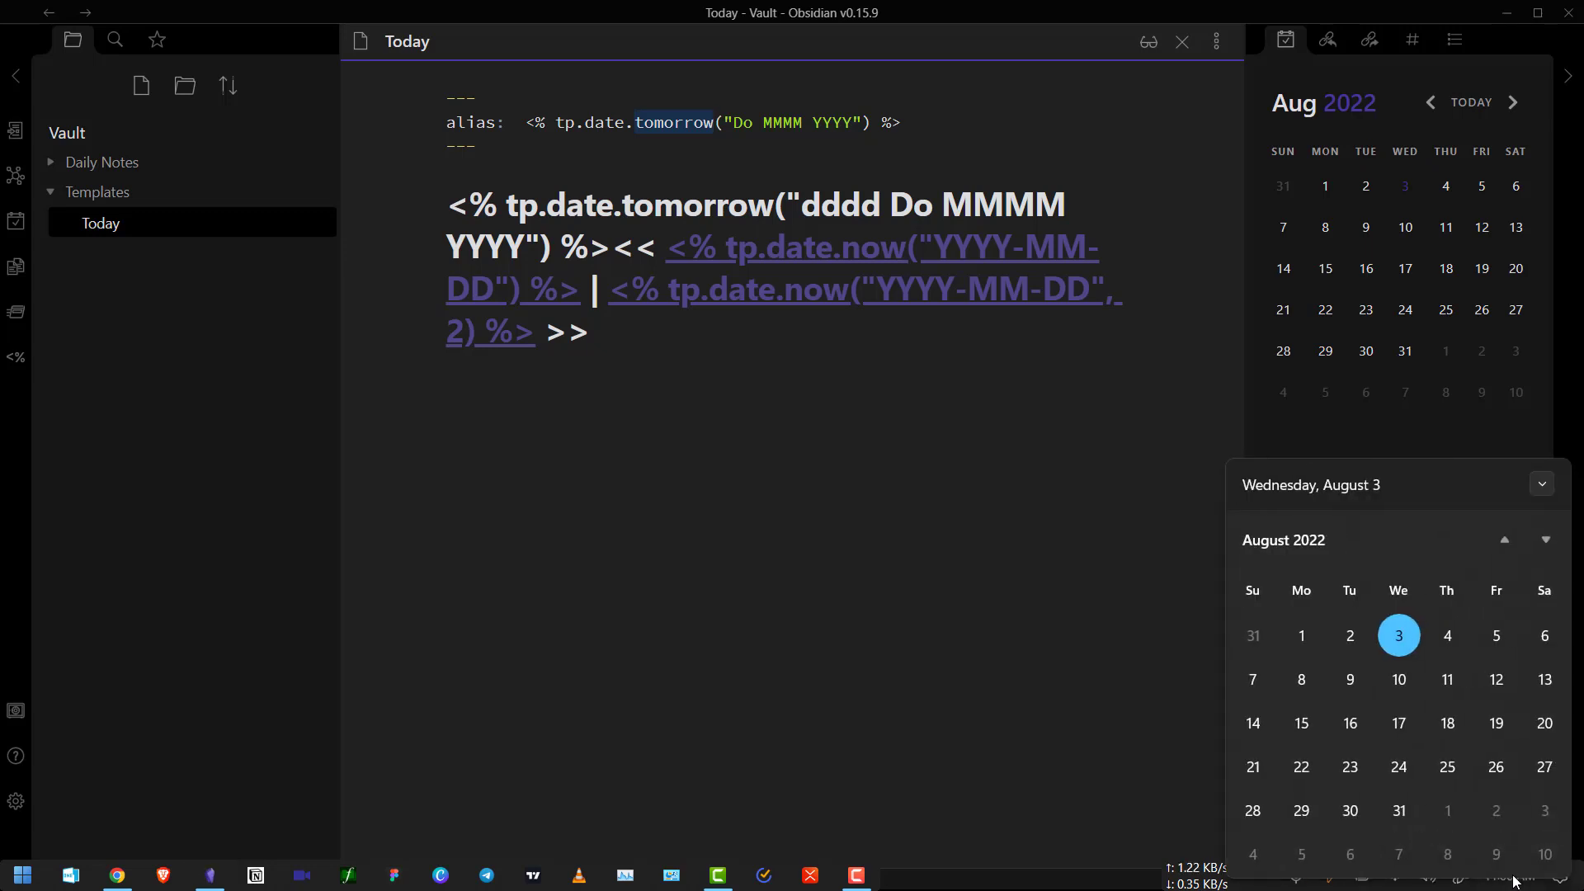
click(1073, 413)
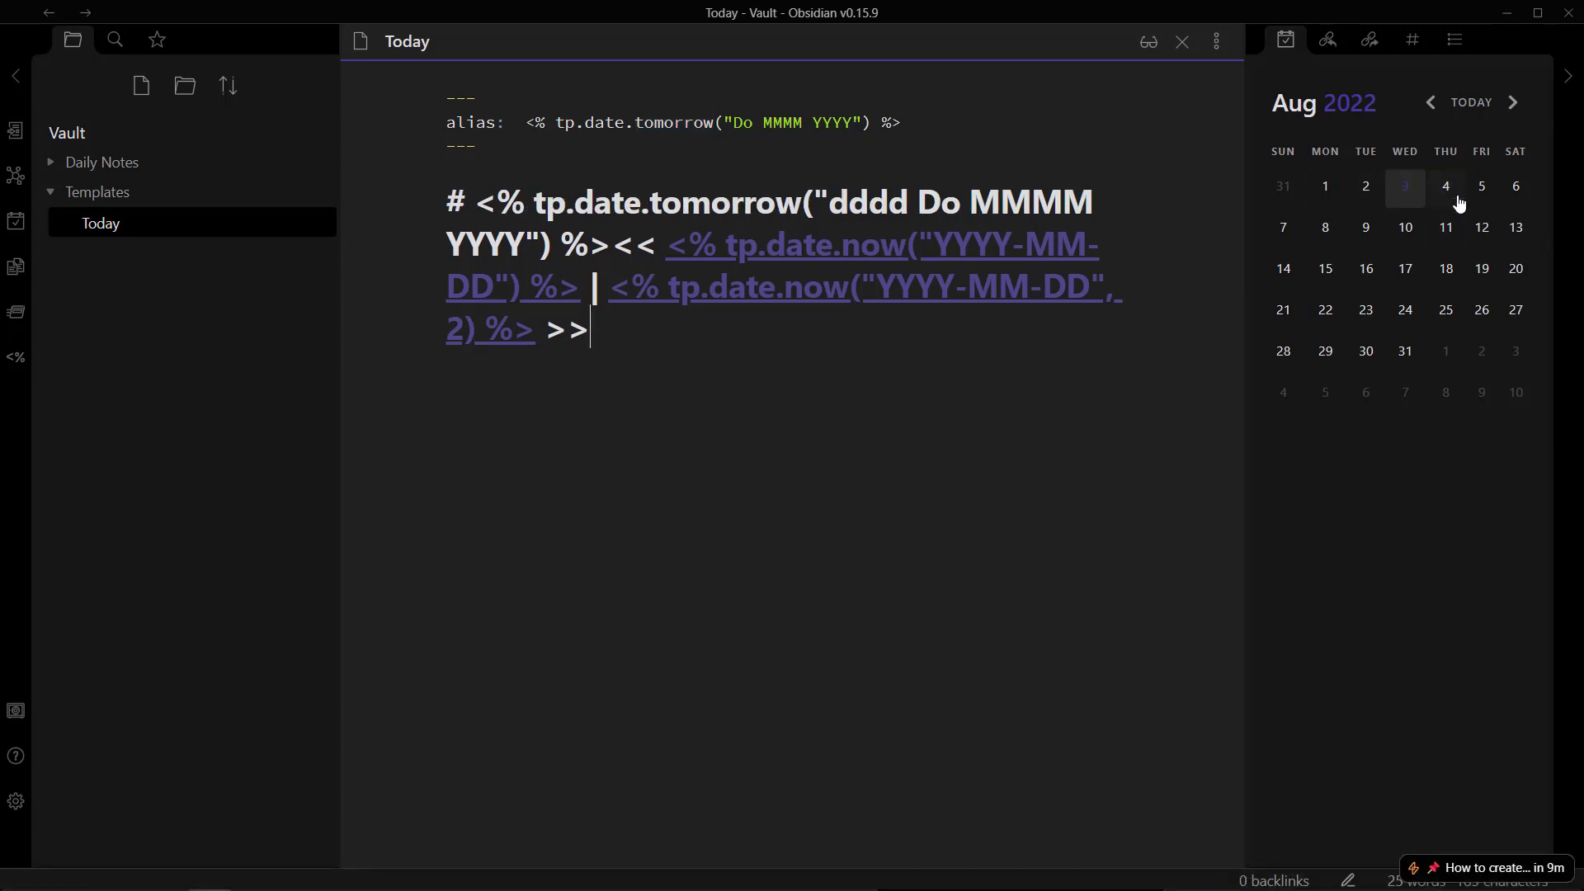
click(1446, 194)
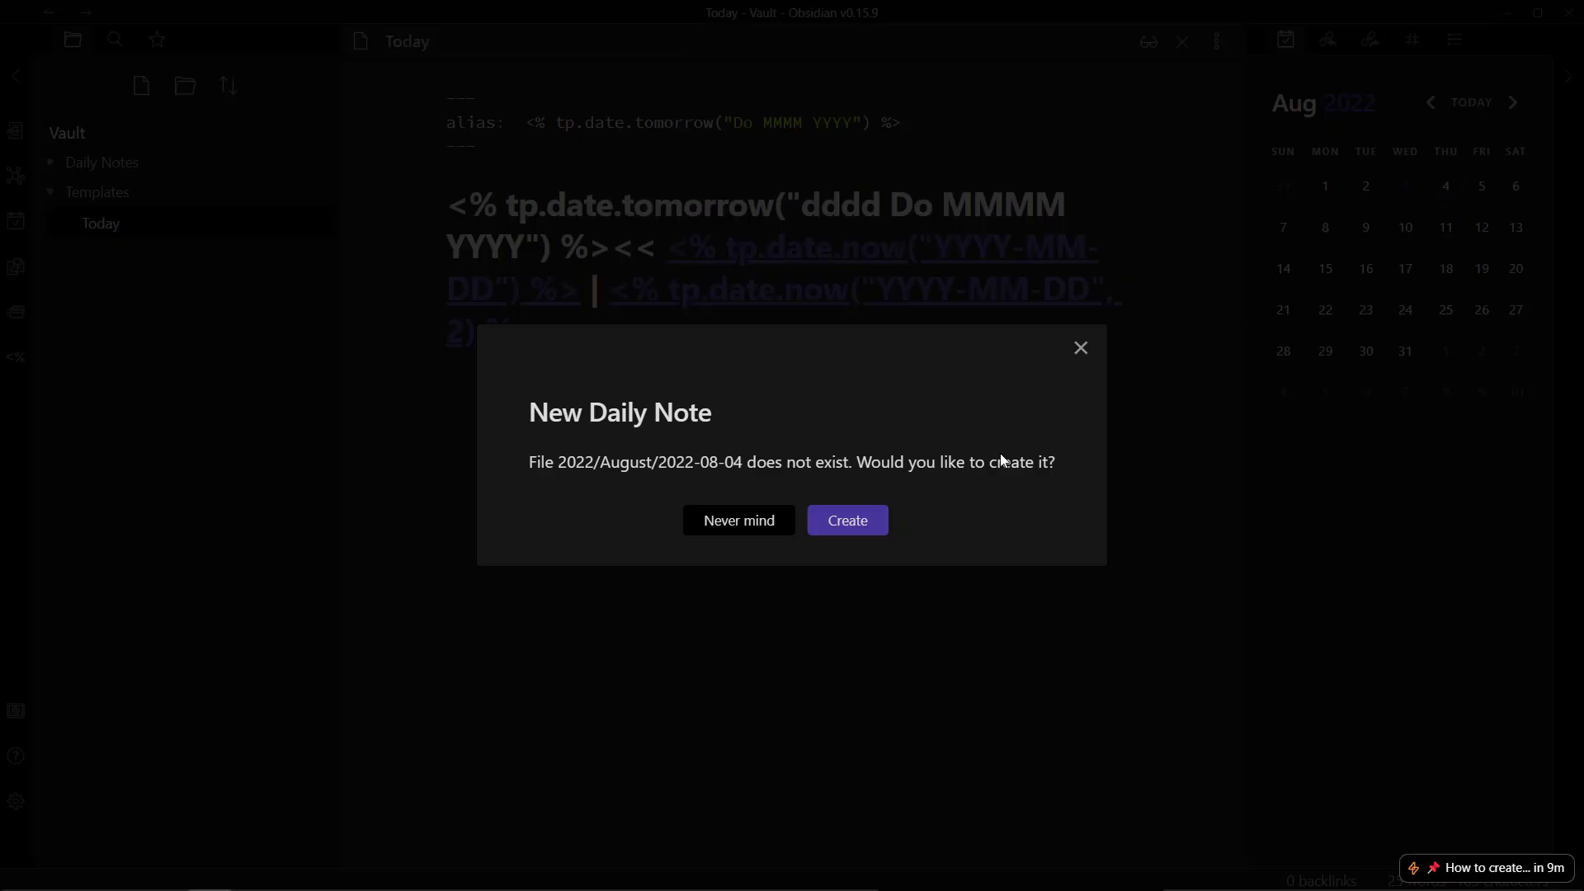
click(1081, 347)
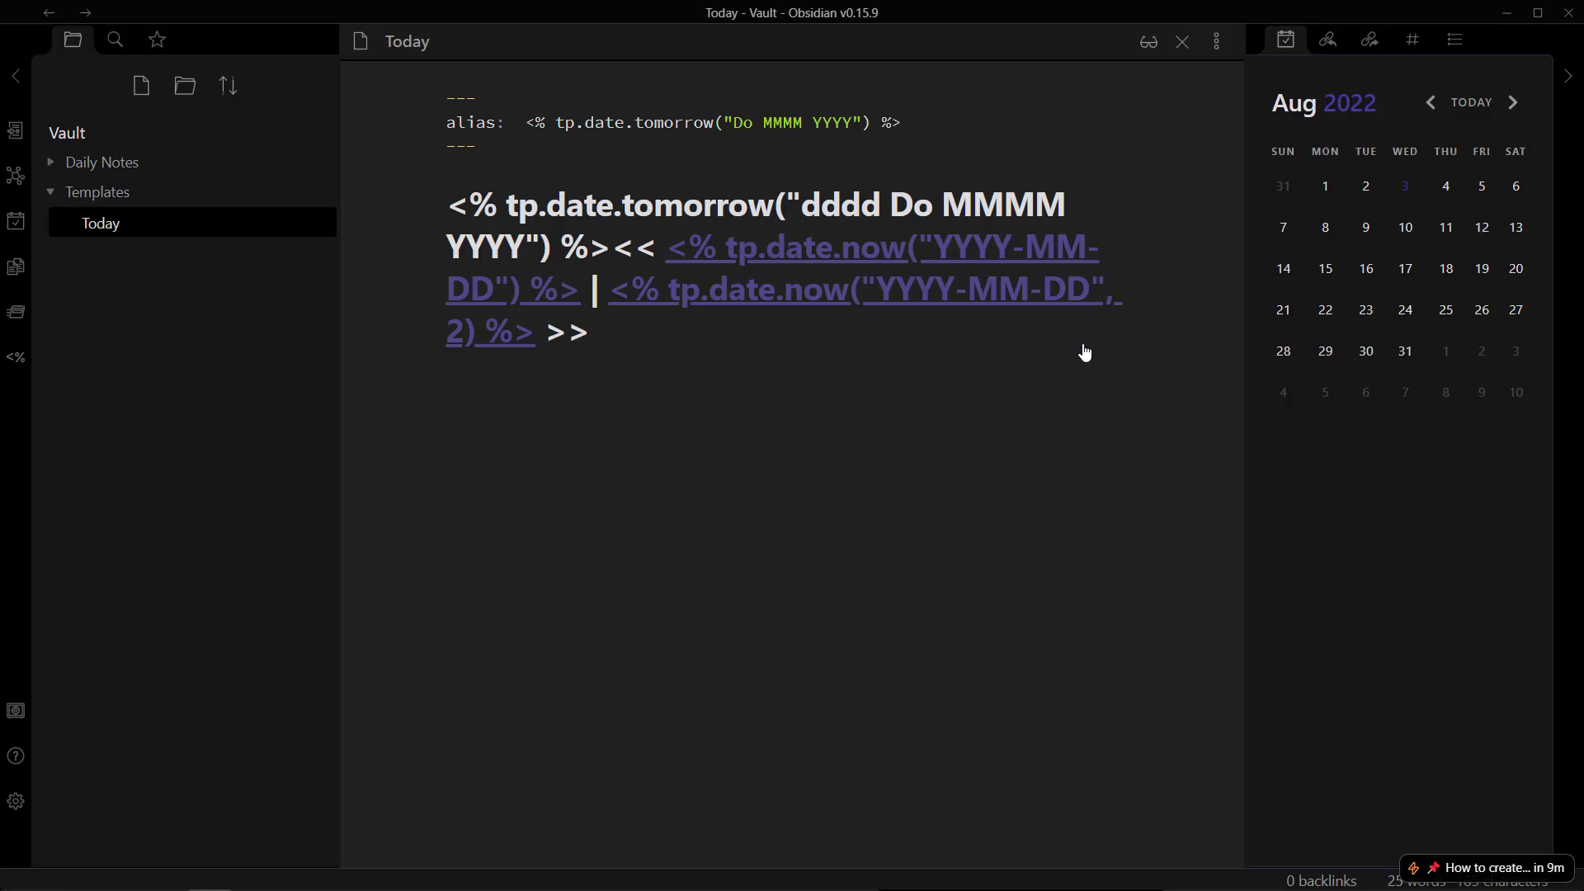
Step: Set the Daily notes template file location to Templates/Today and close the settings
click(18, 809)
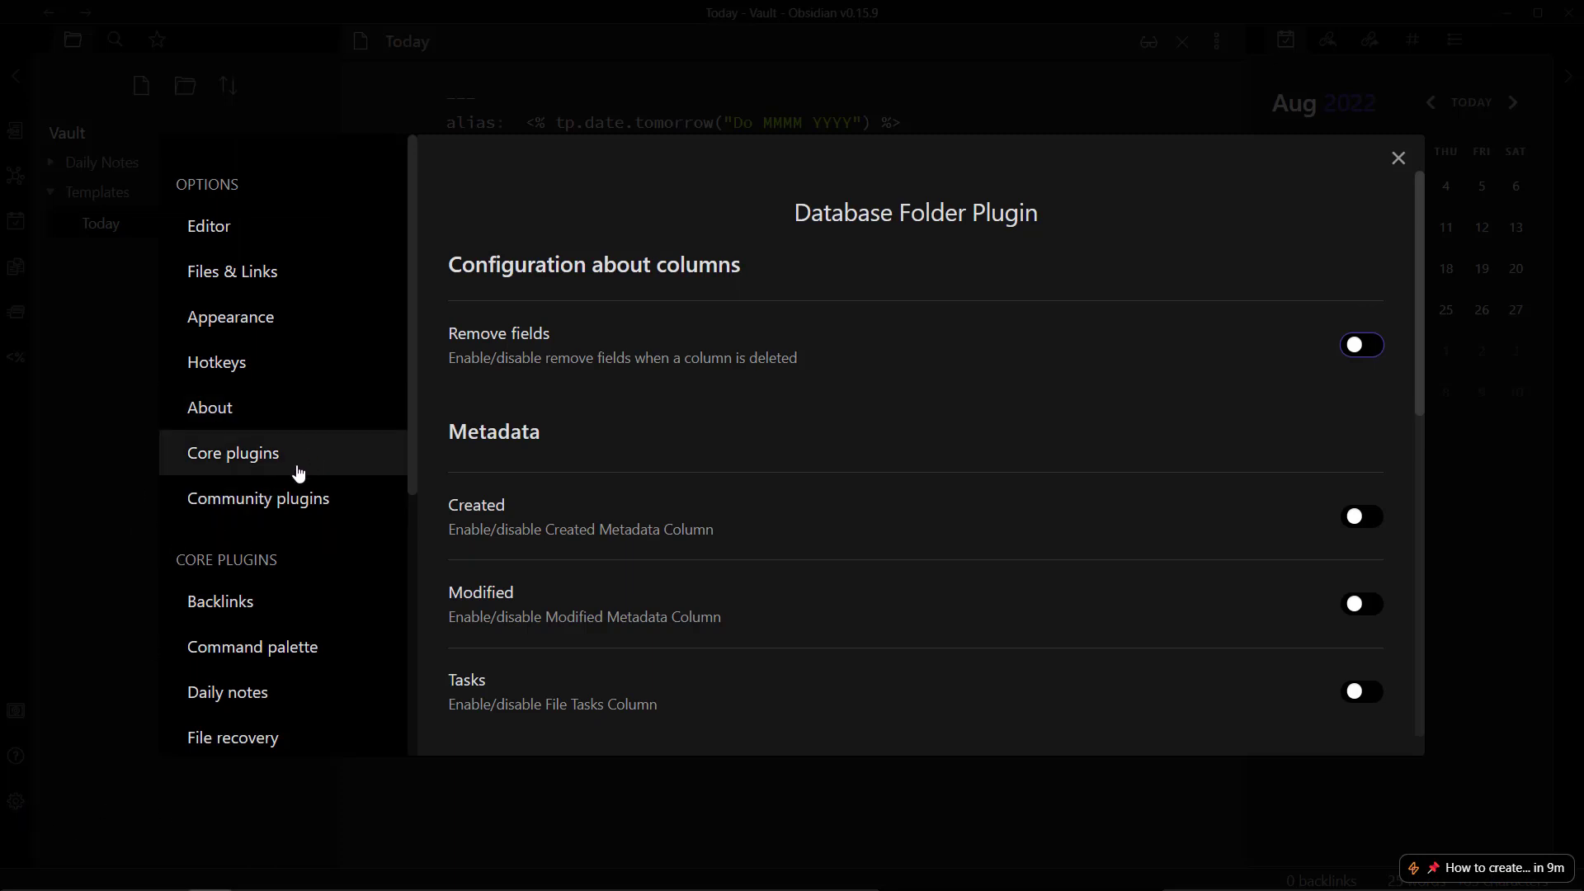
scroll(297, 466, down, 1)
click(233, 350)
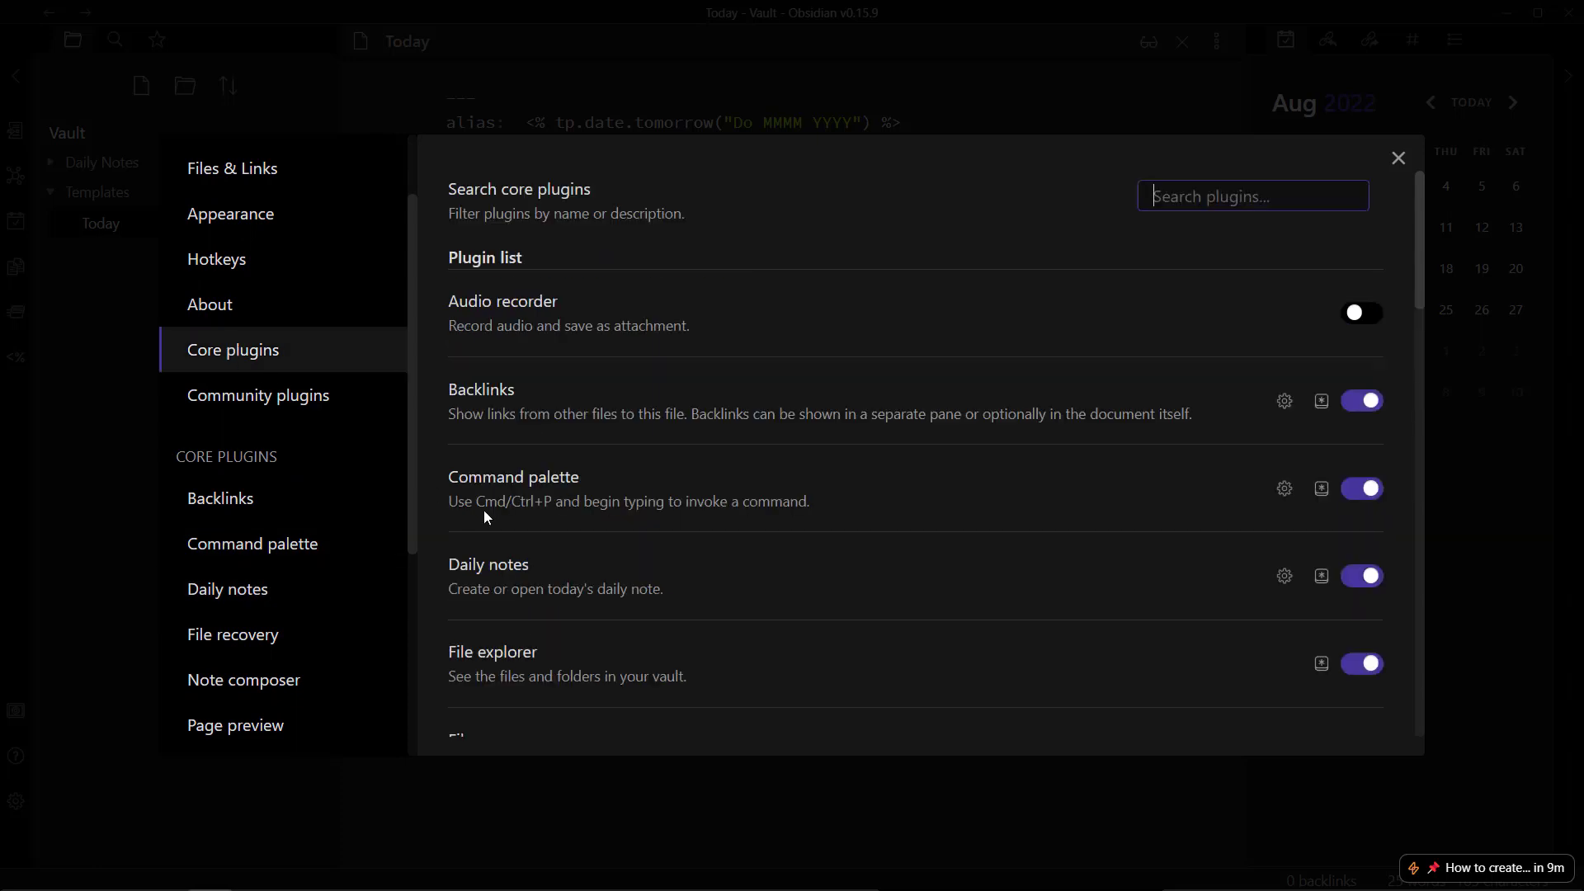
scroll(503, 519, down, 3)
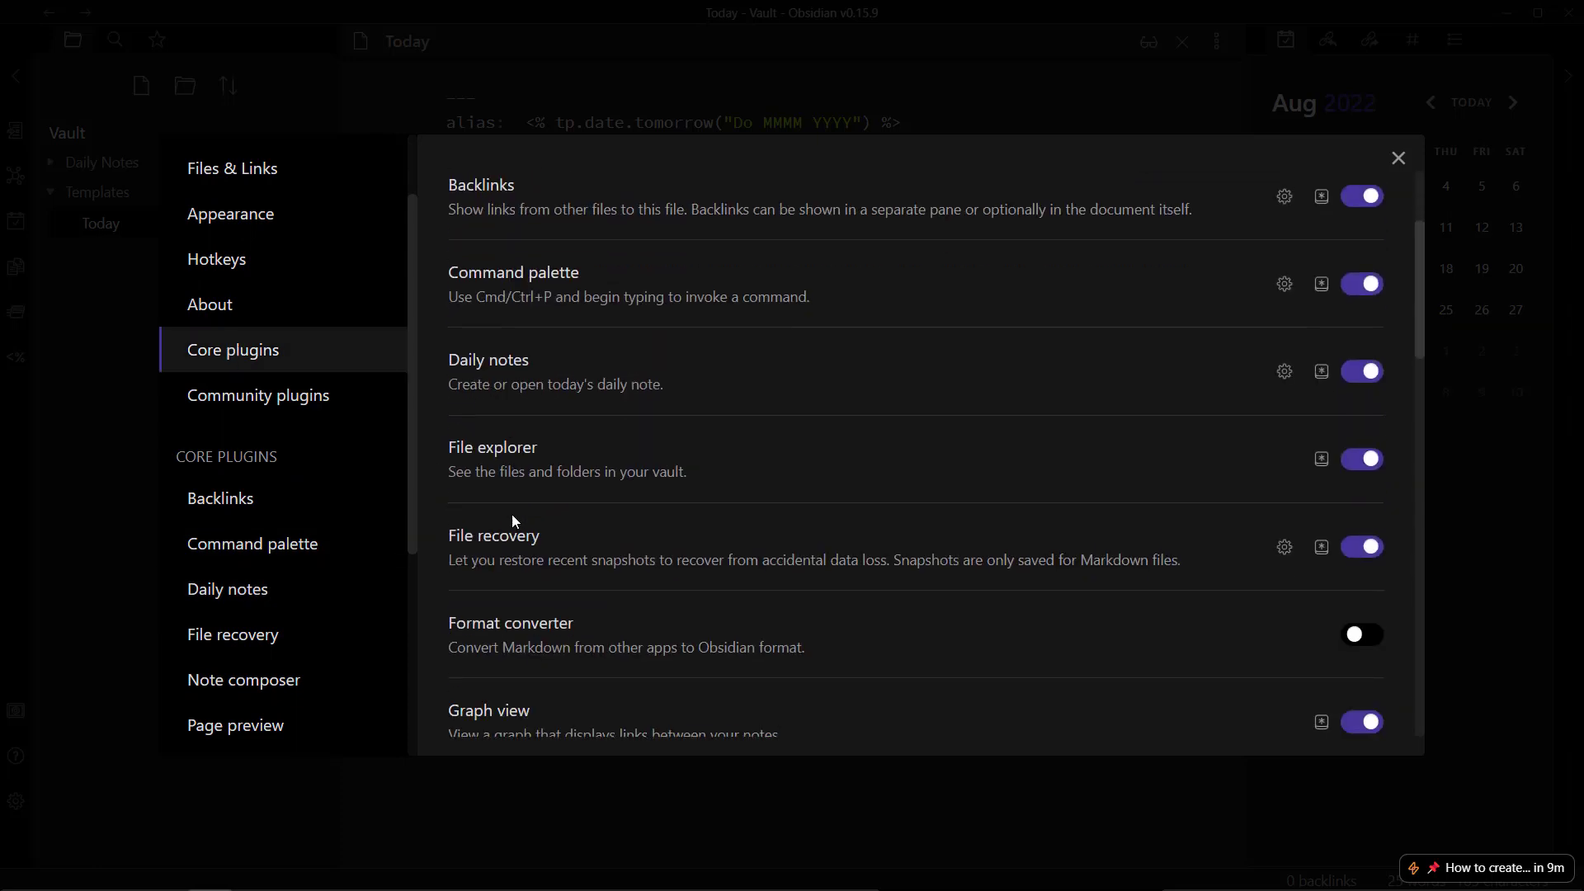
click(1284, 370)
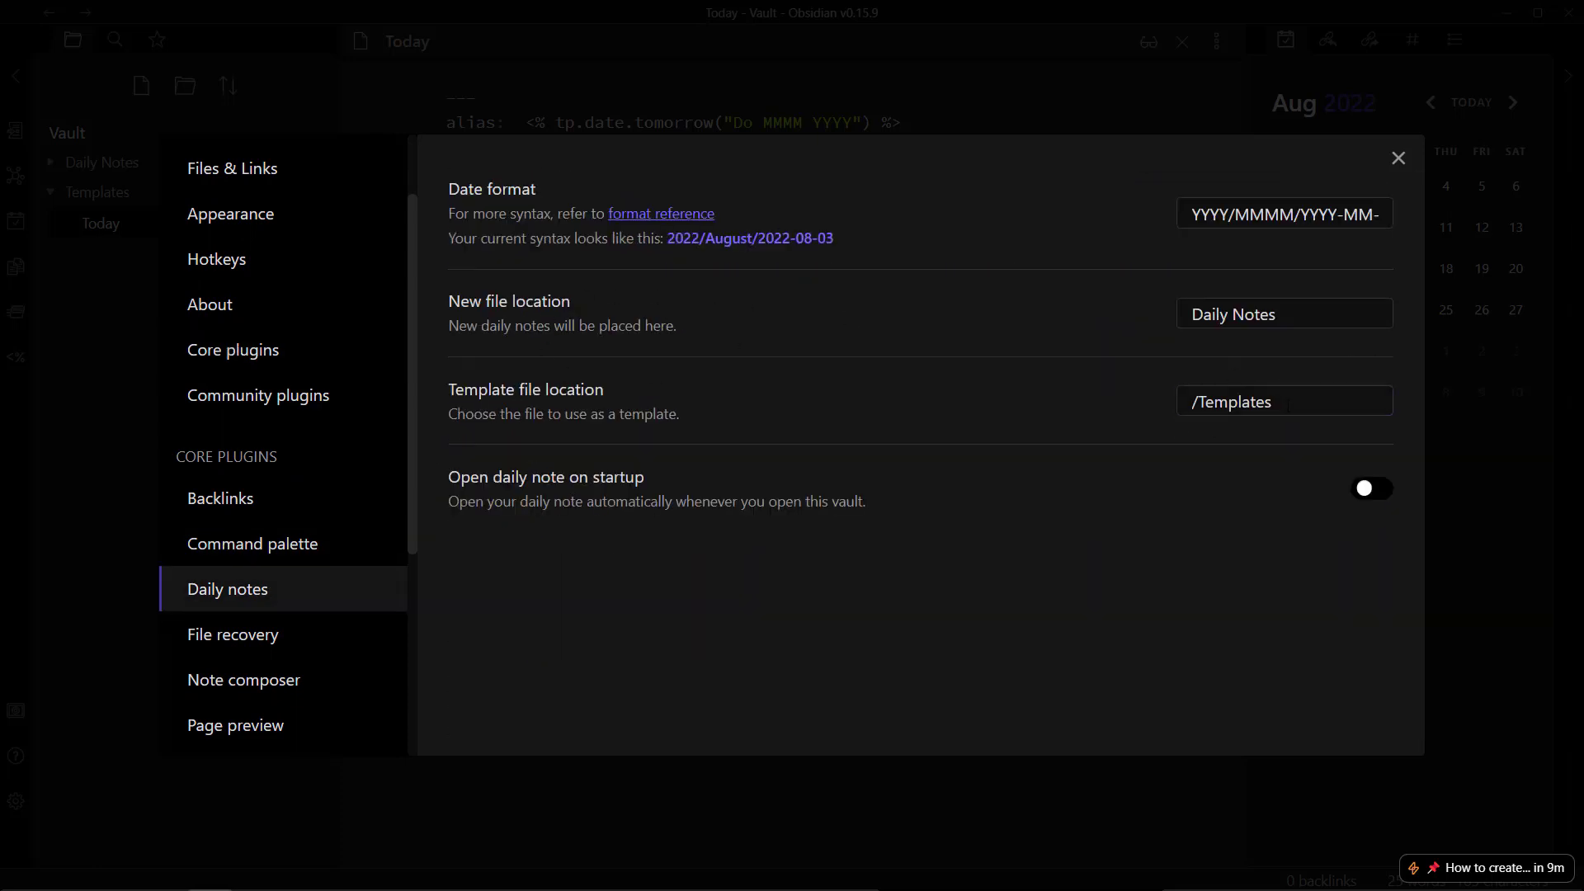
drag(1275, 402, 1145, 403)
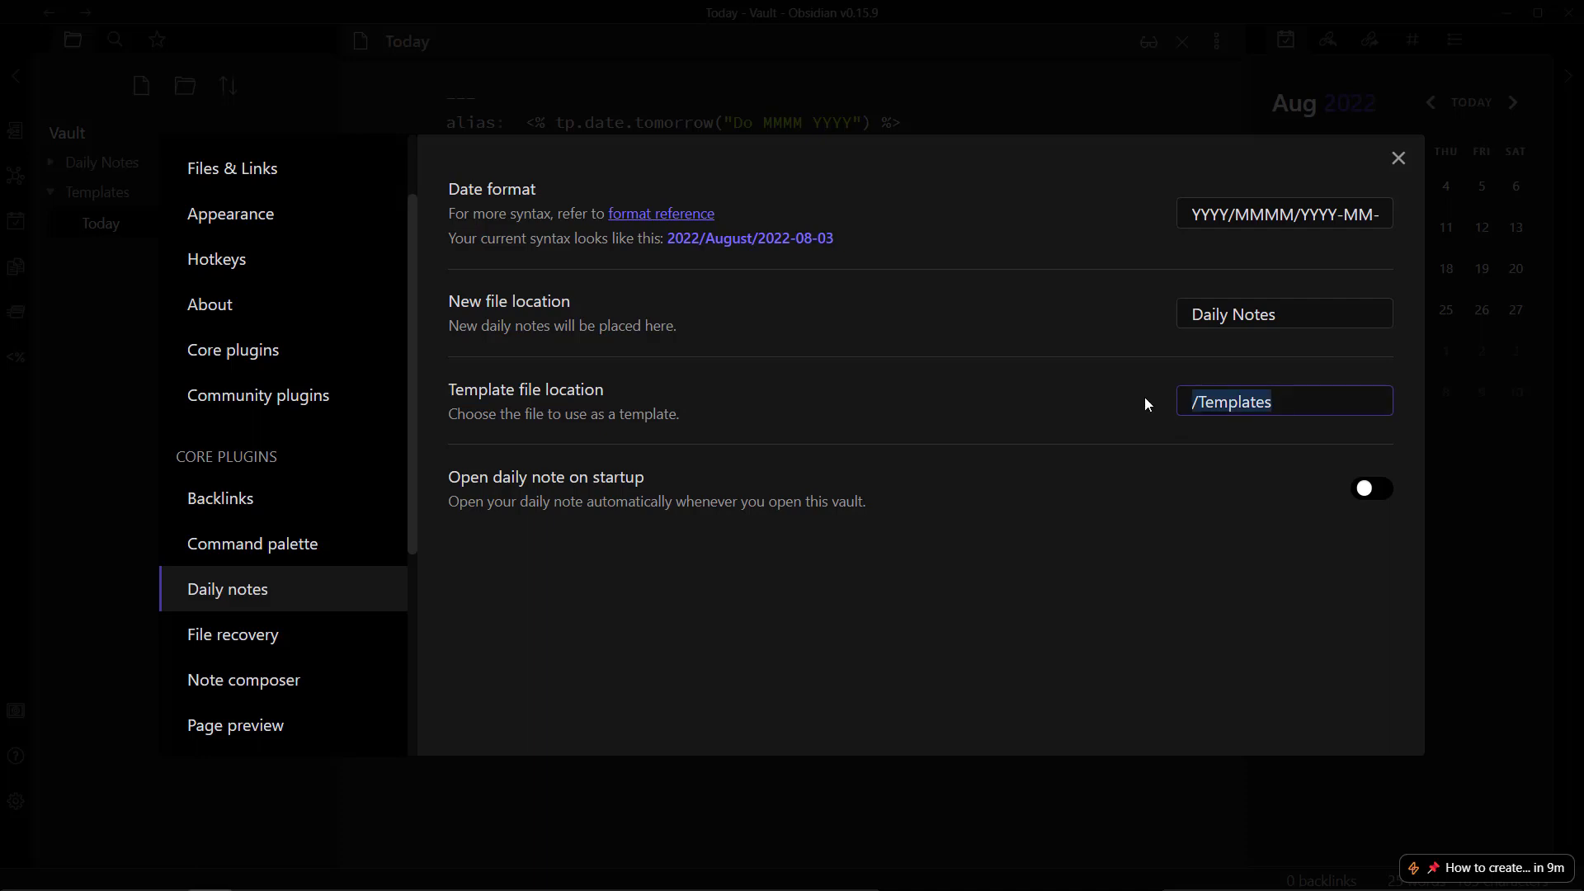
text(/W)
key(BackSpace)
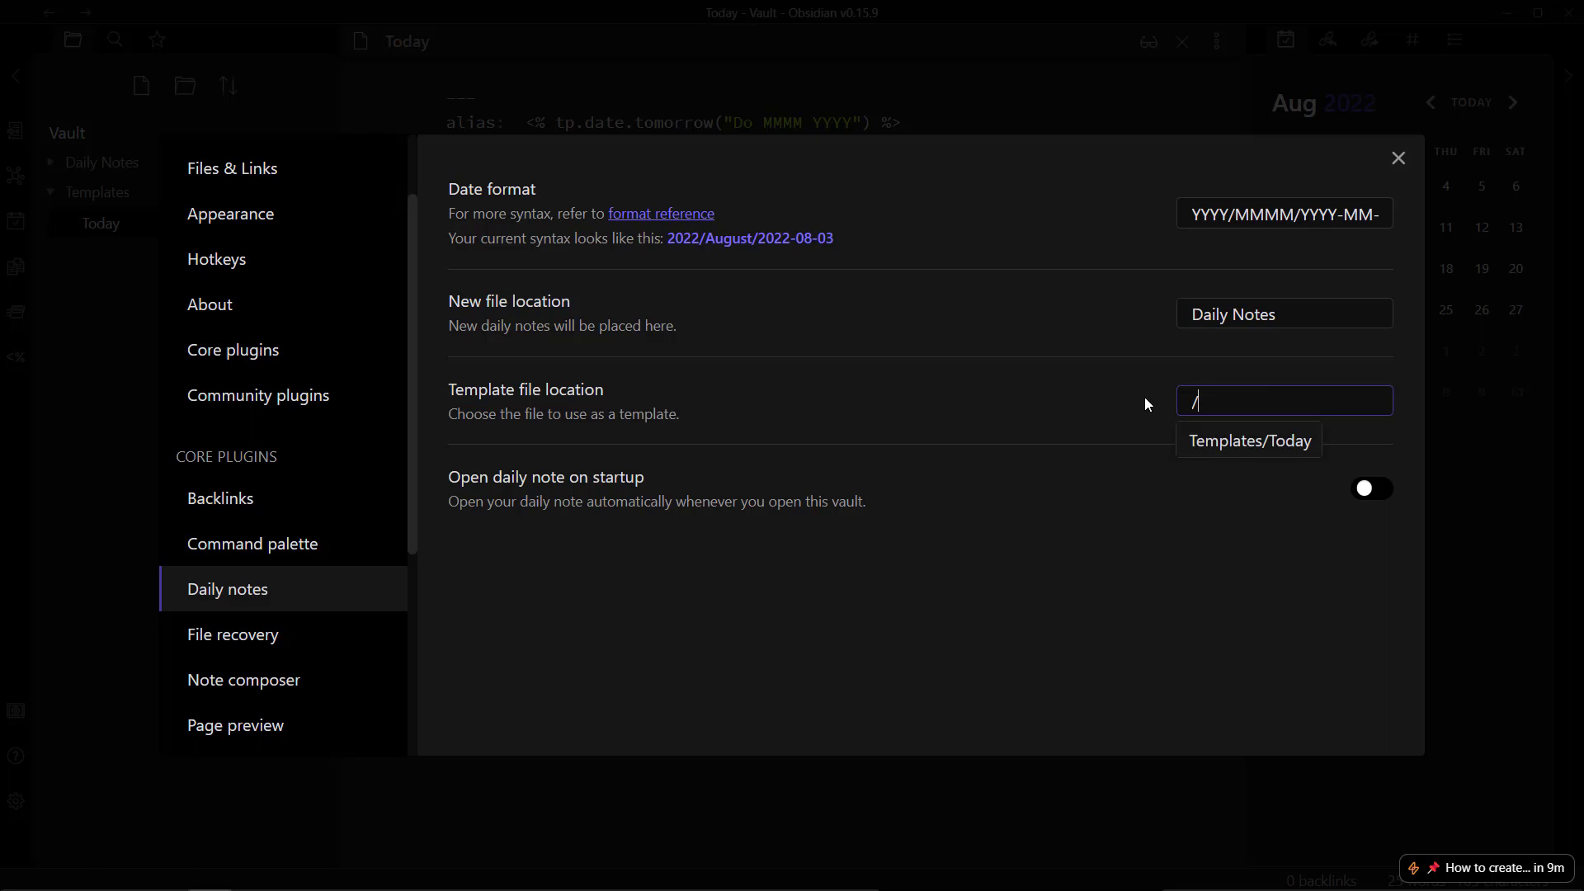
click(1230, 449)
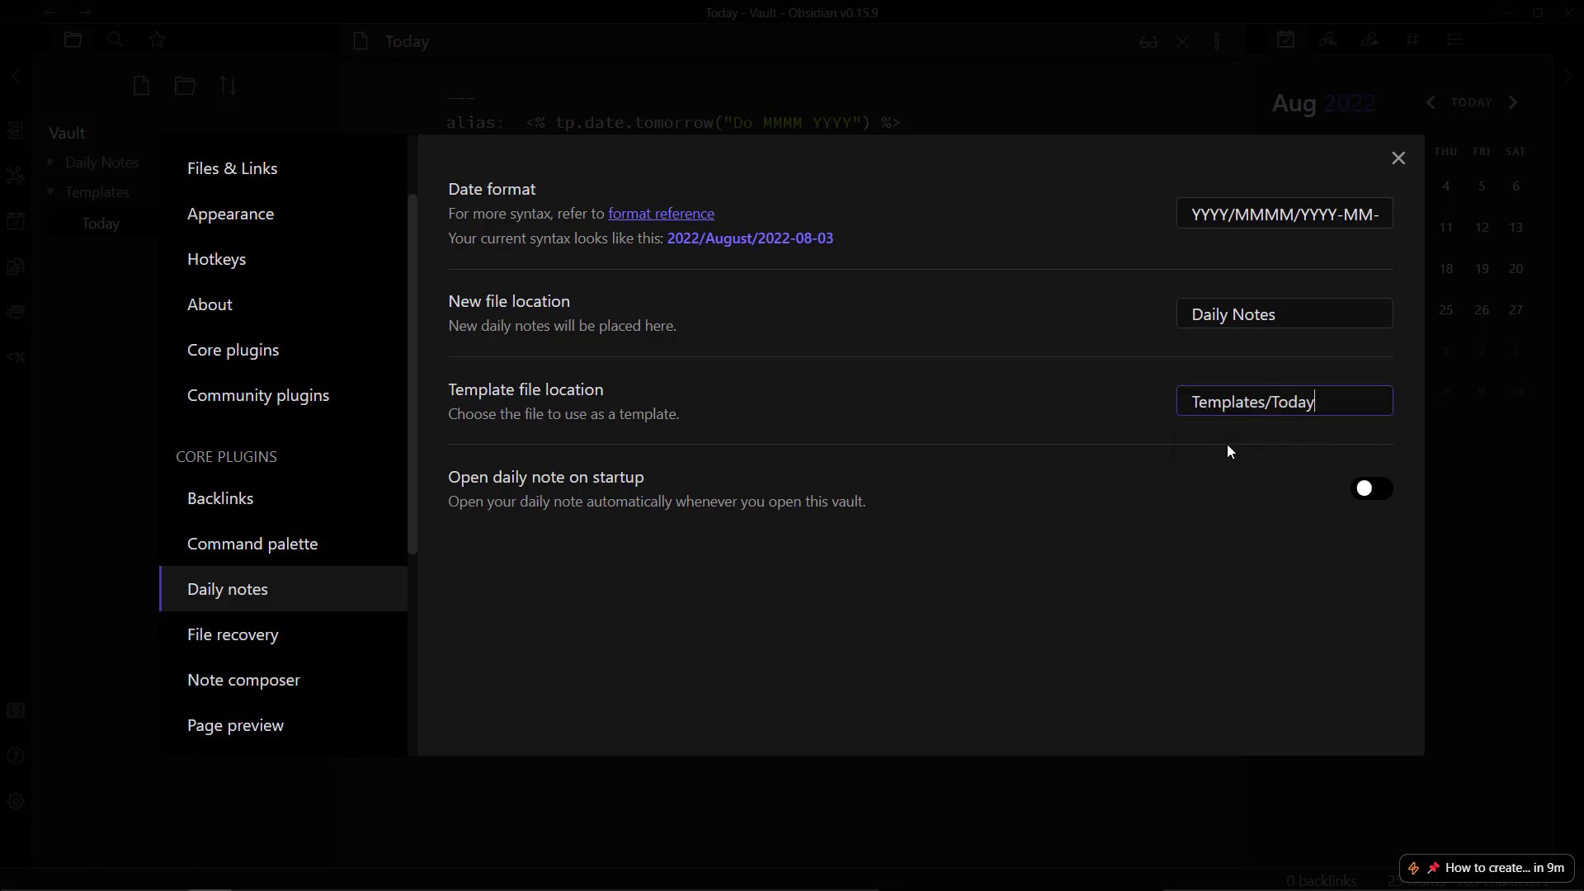
click(1399, 159)
Step: Create the daily note for 4 August 2022 from the calendar and check its alias value
click(1450, 195)
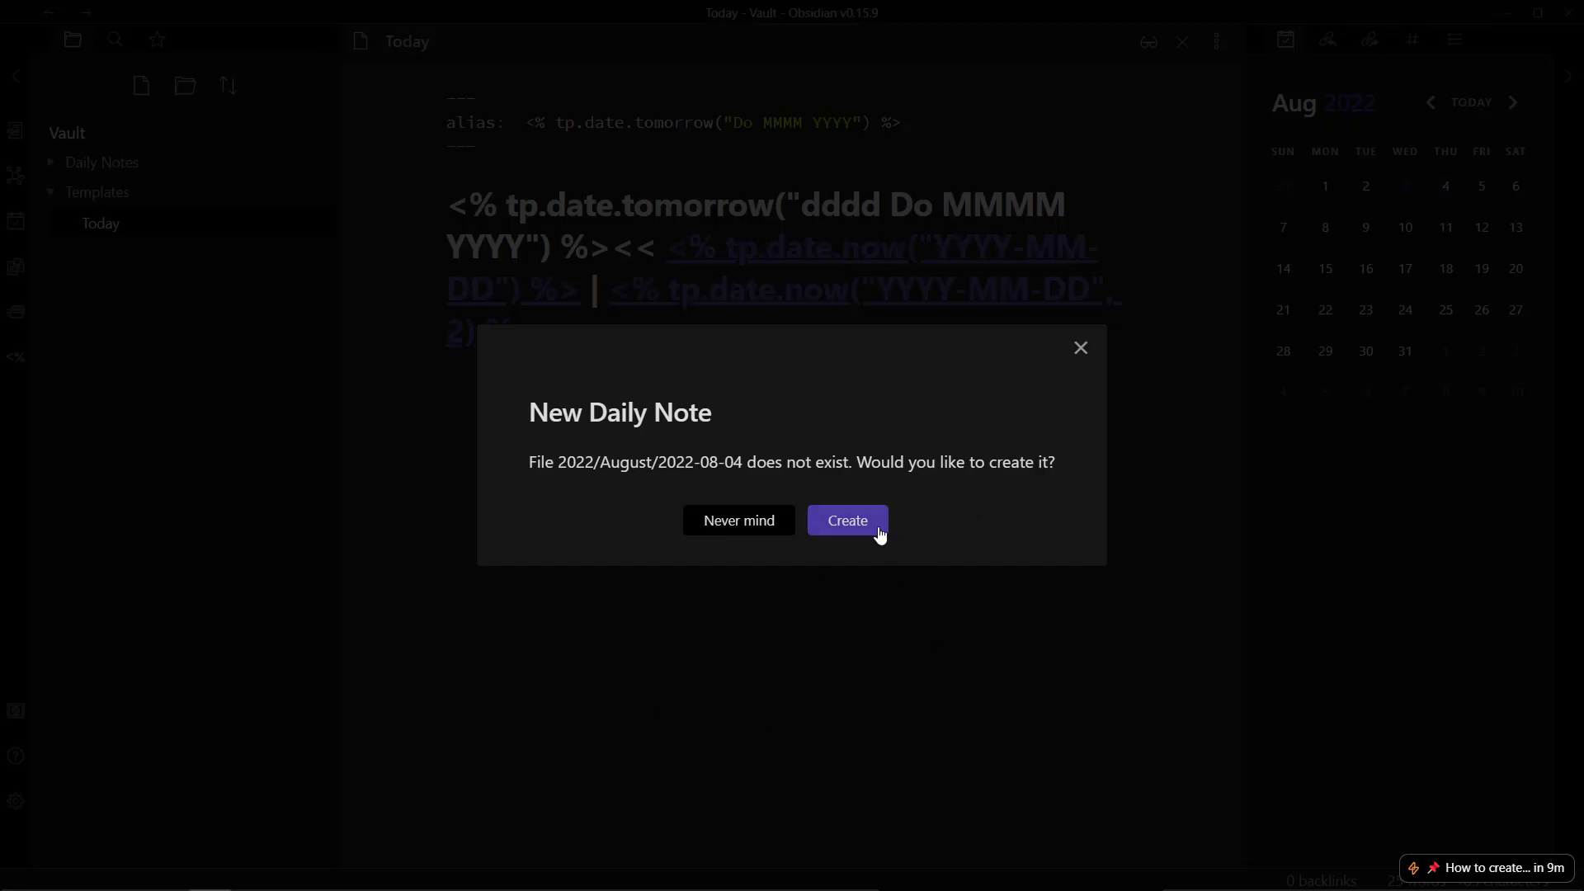
click(847, 520)
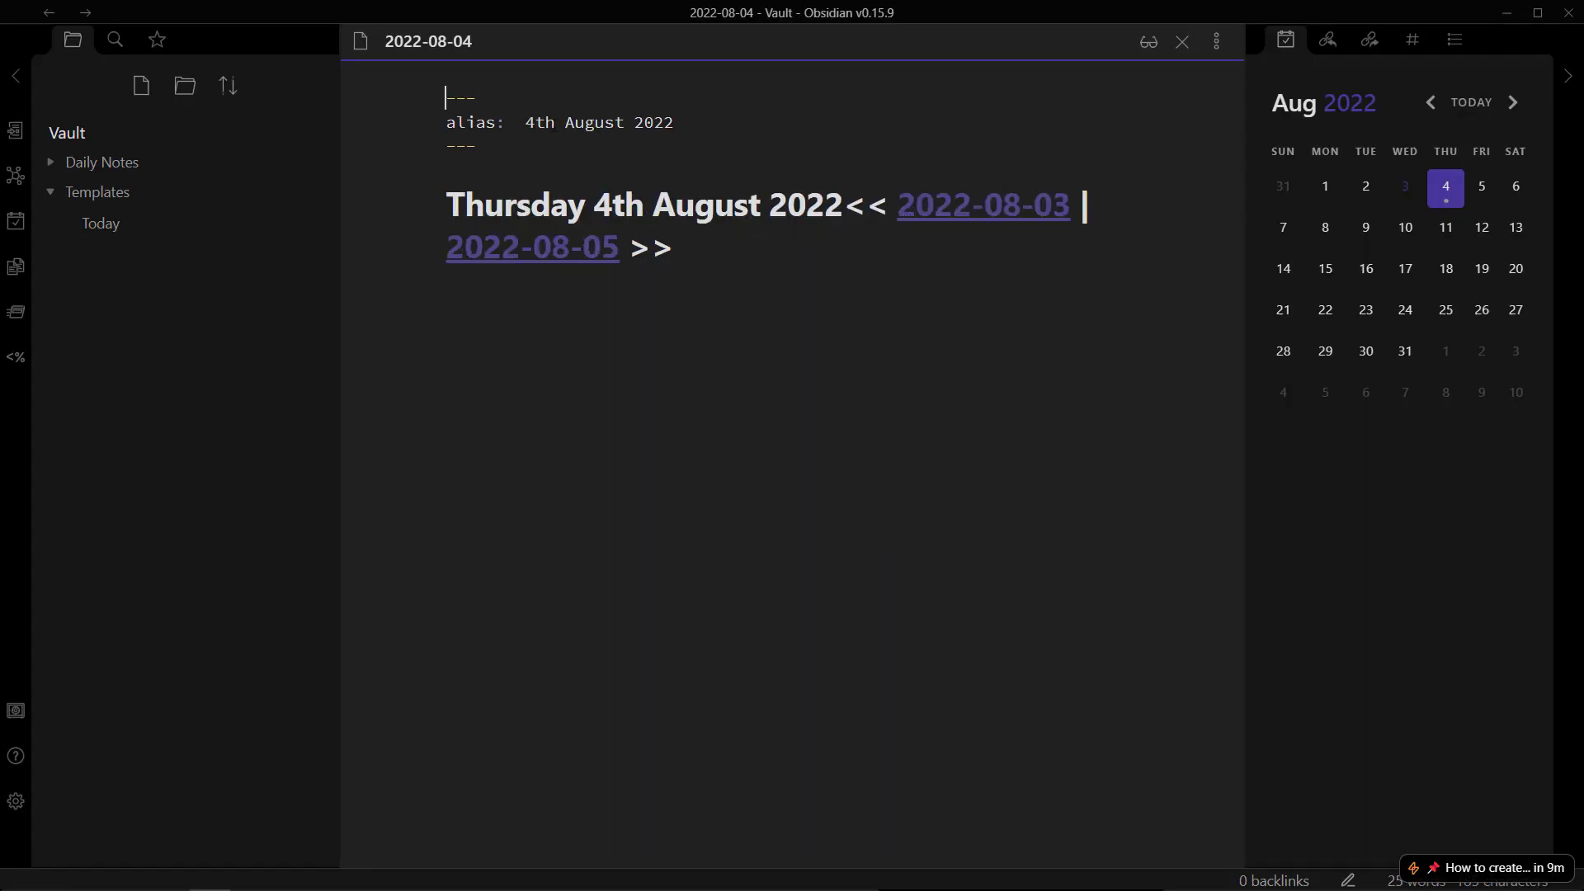
drag(525, 122, 706, 114)
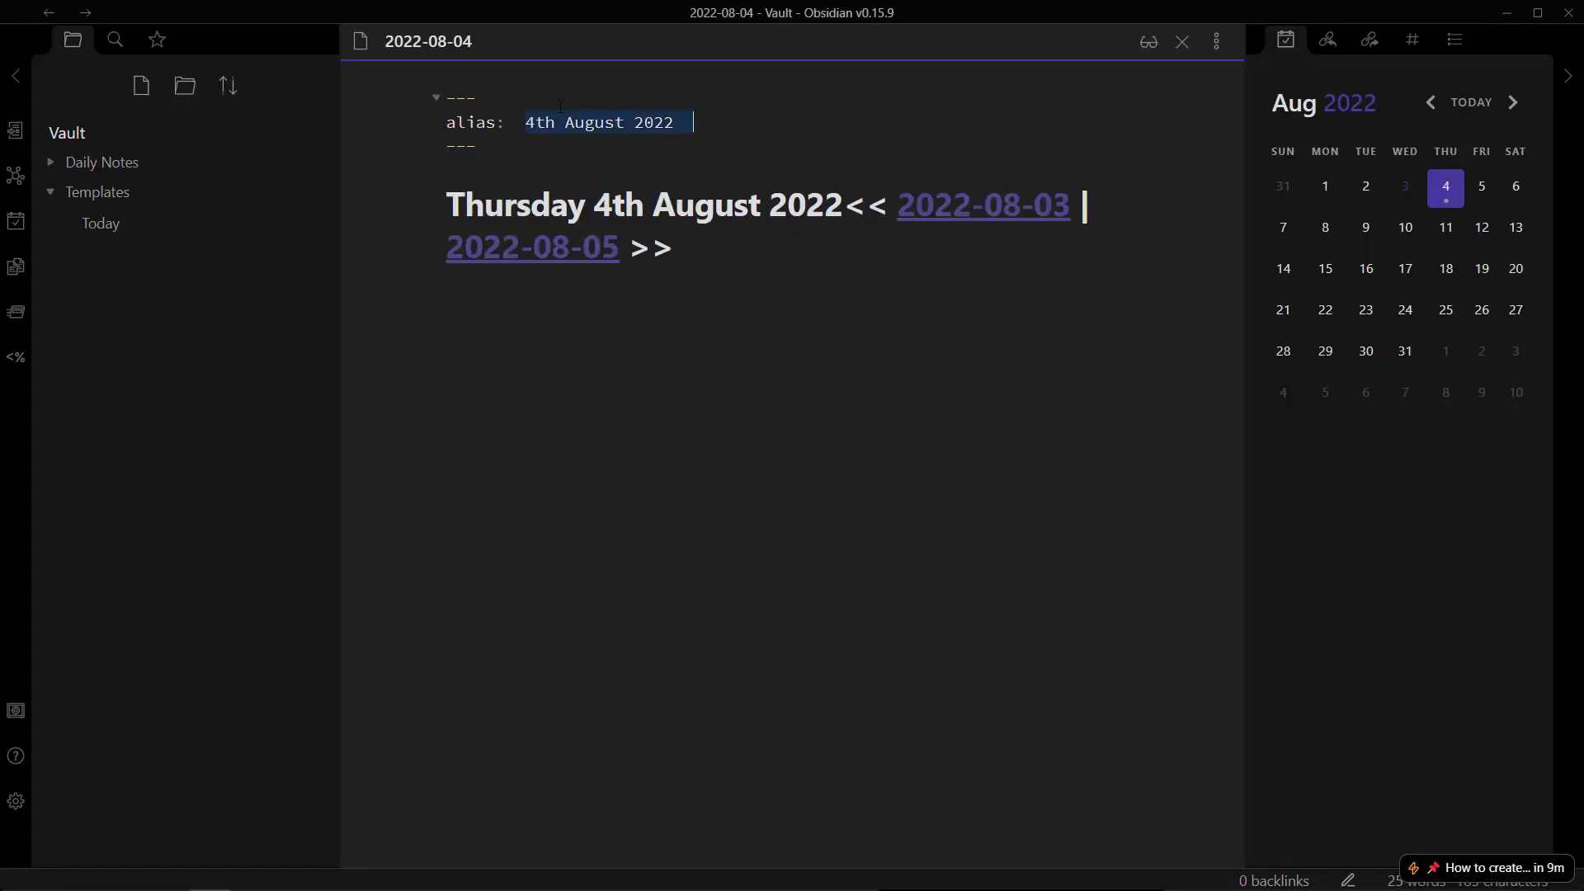
click(534, 122)
key(shift+End)
Step: Move the previous and next day links onto their own line below the date heading in the daily note
mouse_move(788, 202)
mouse_down()
mouse_move(530, 202)
mouse_move(788, 204)
mouse_up()
click(858, 210)
click(873, 206)
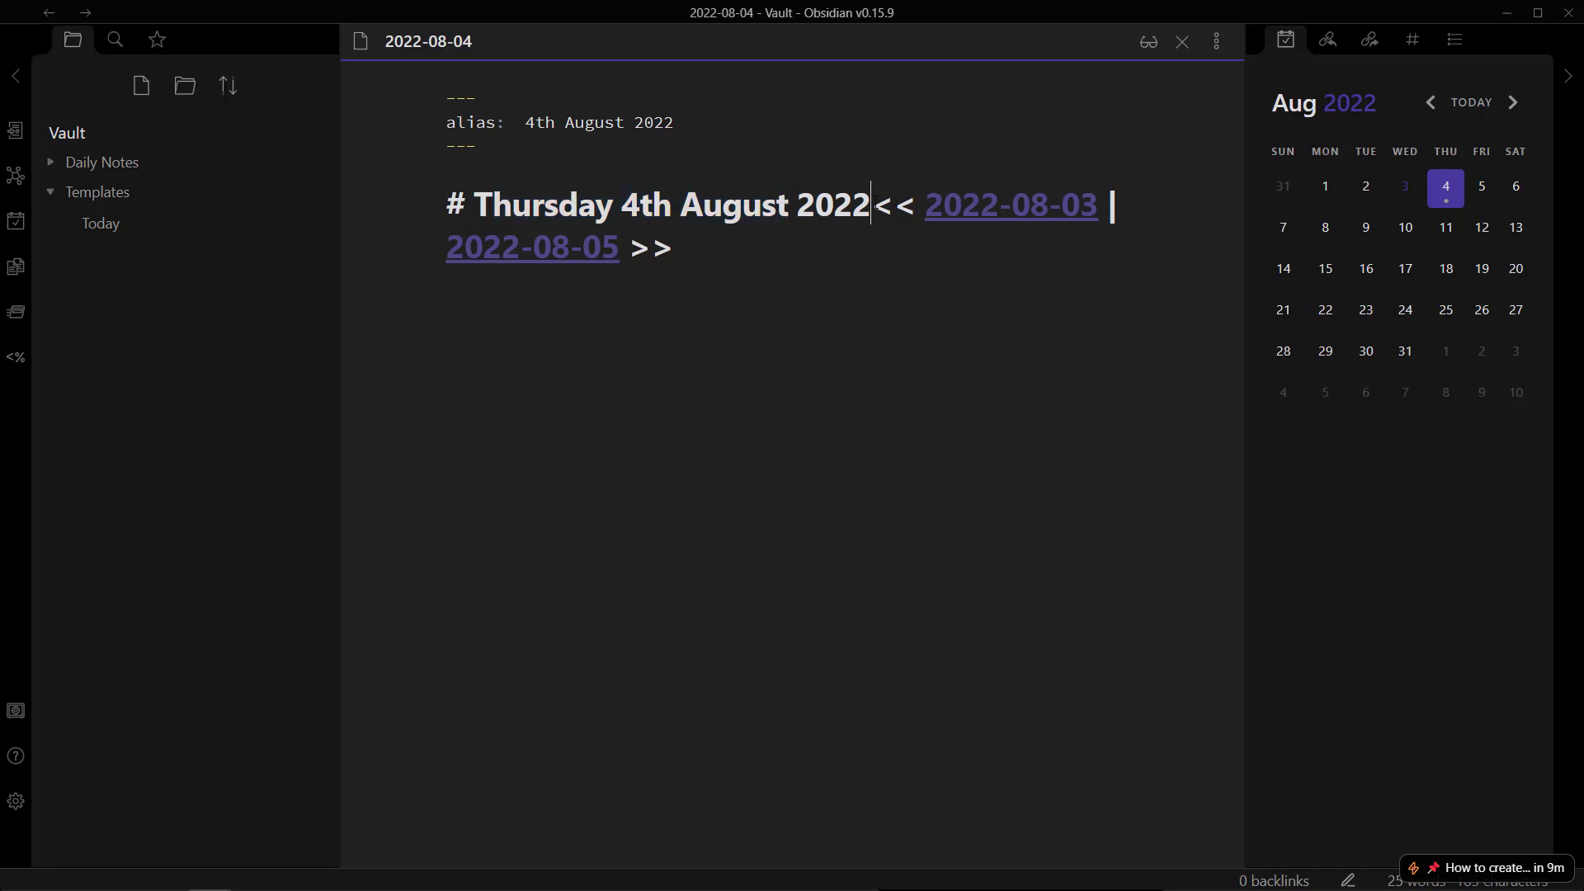
key(Return)
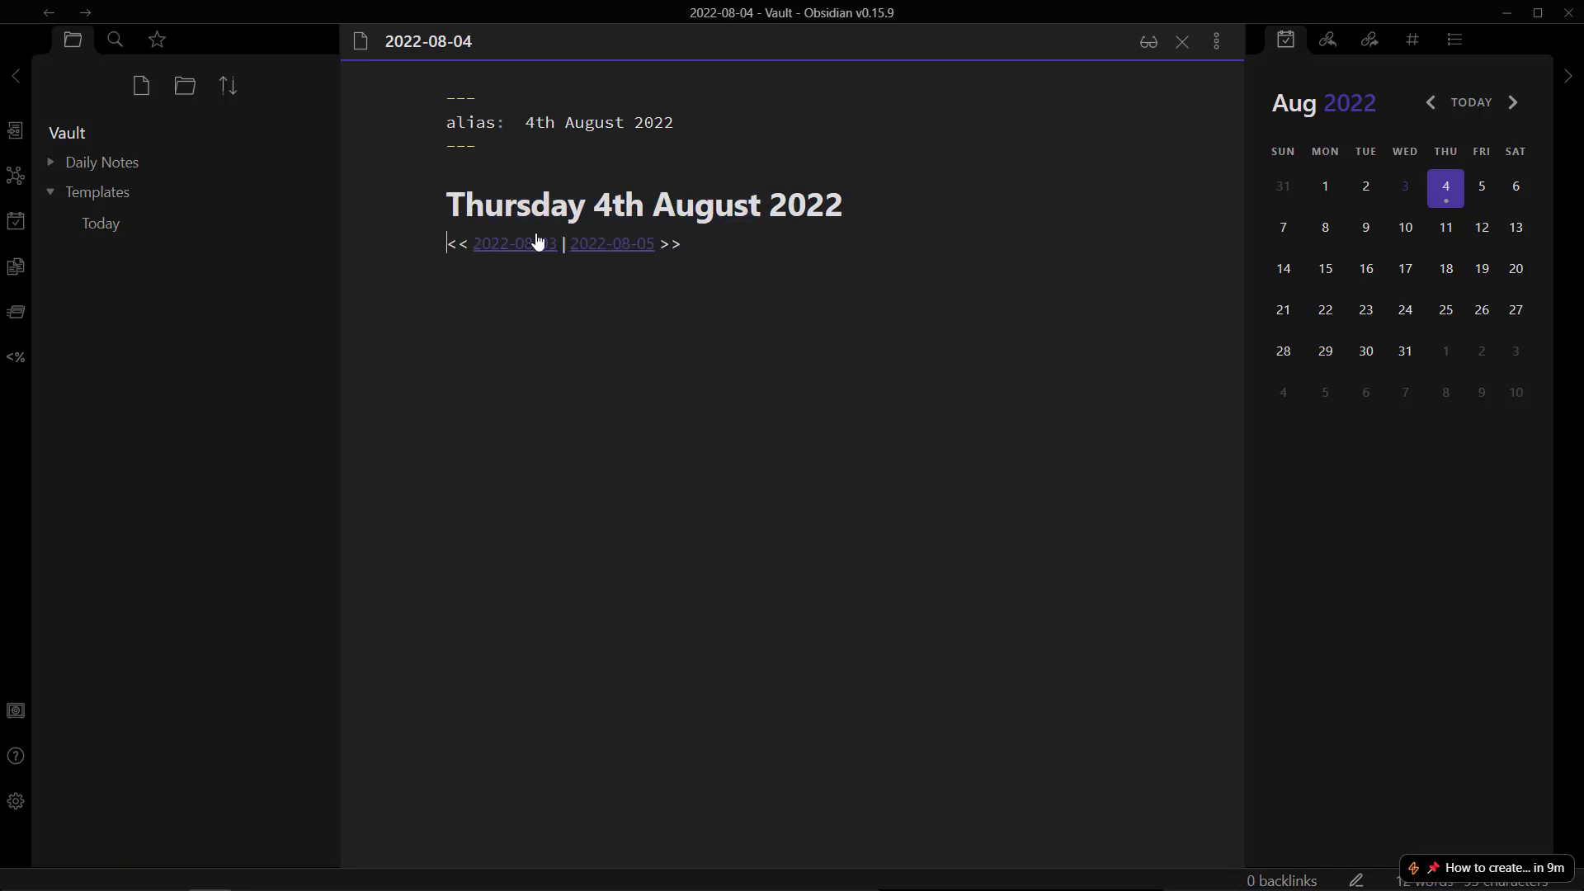
Step: Follow the 2022-08-05 link in the daily note and delete the note it creates
click(616, 247)
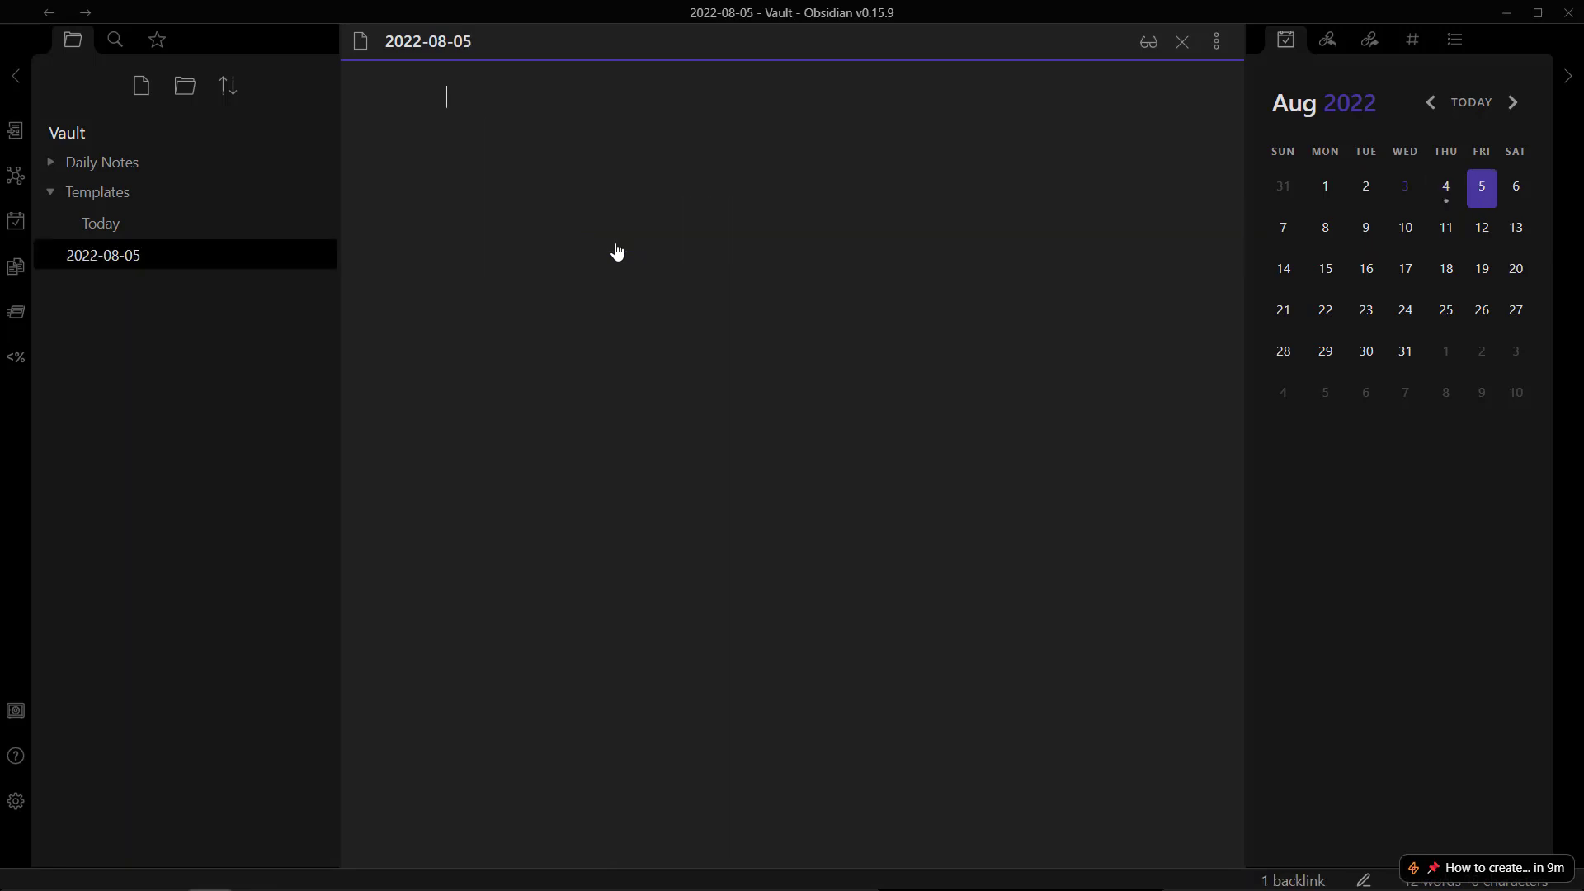
right_click(149, 263)
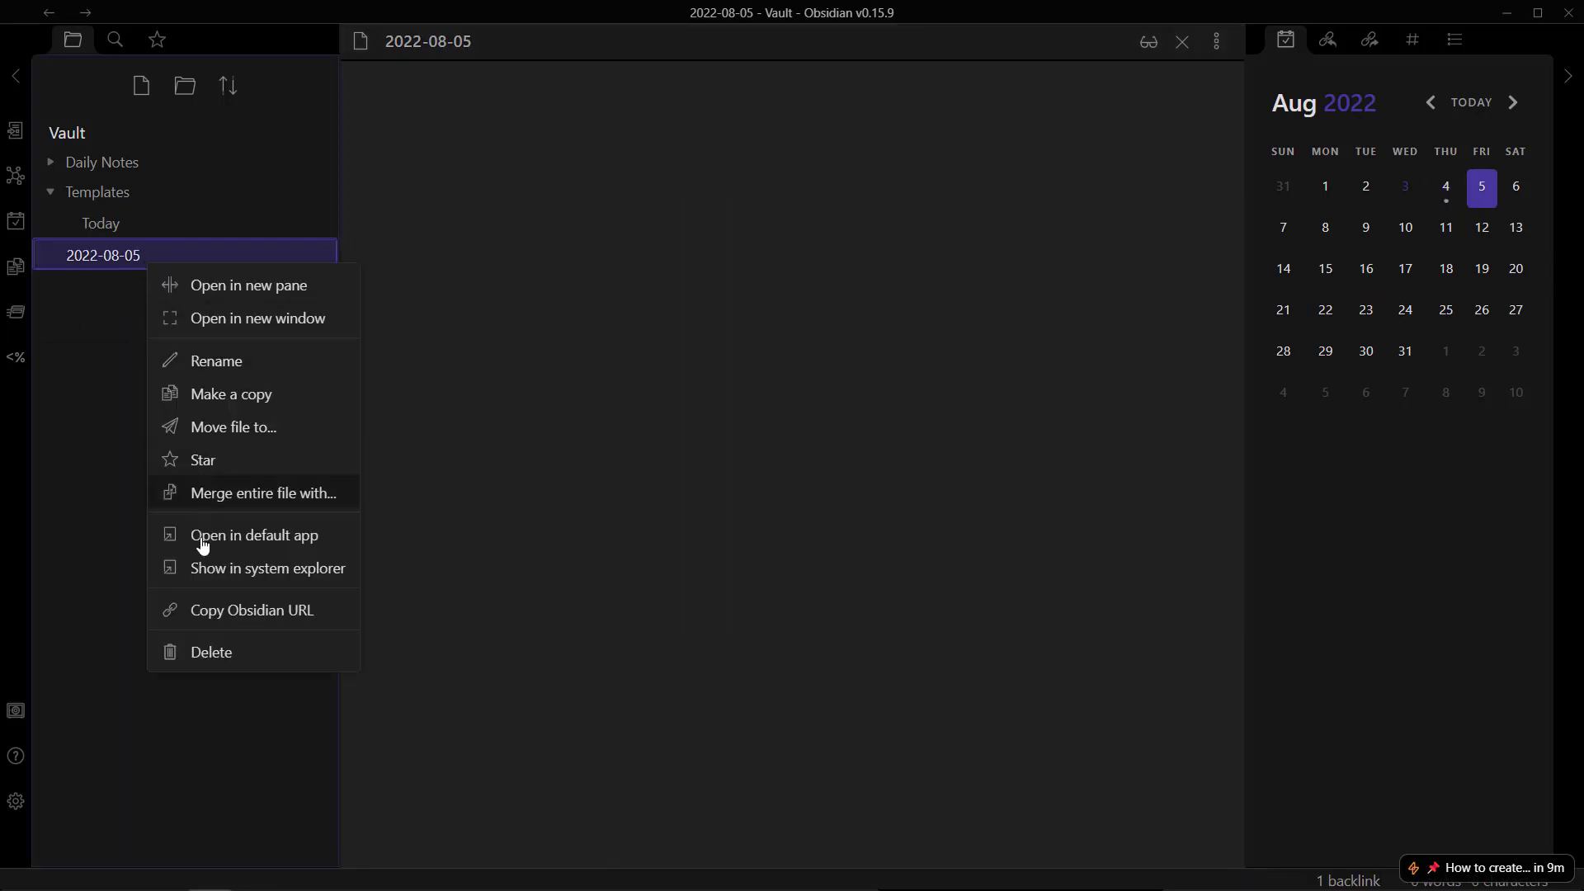
click(190, 651)
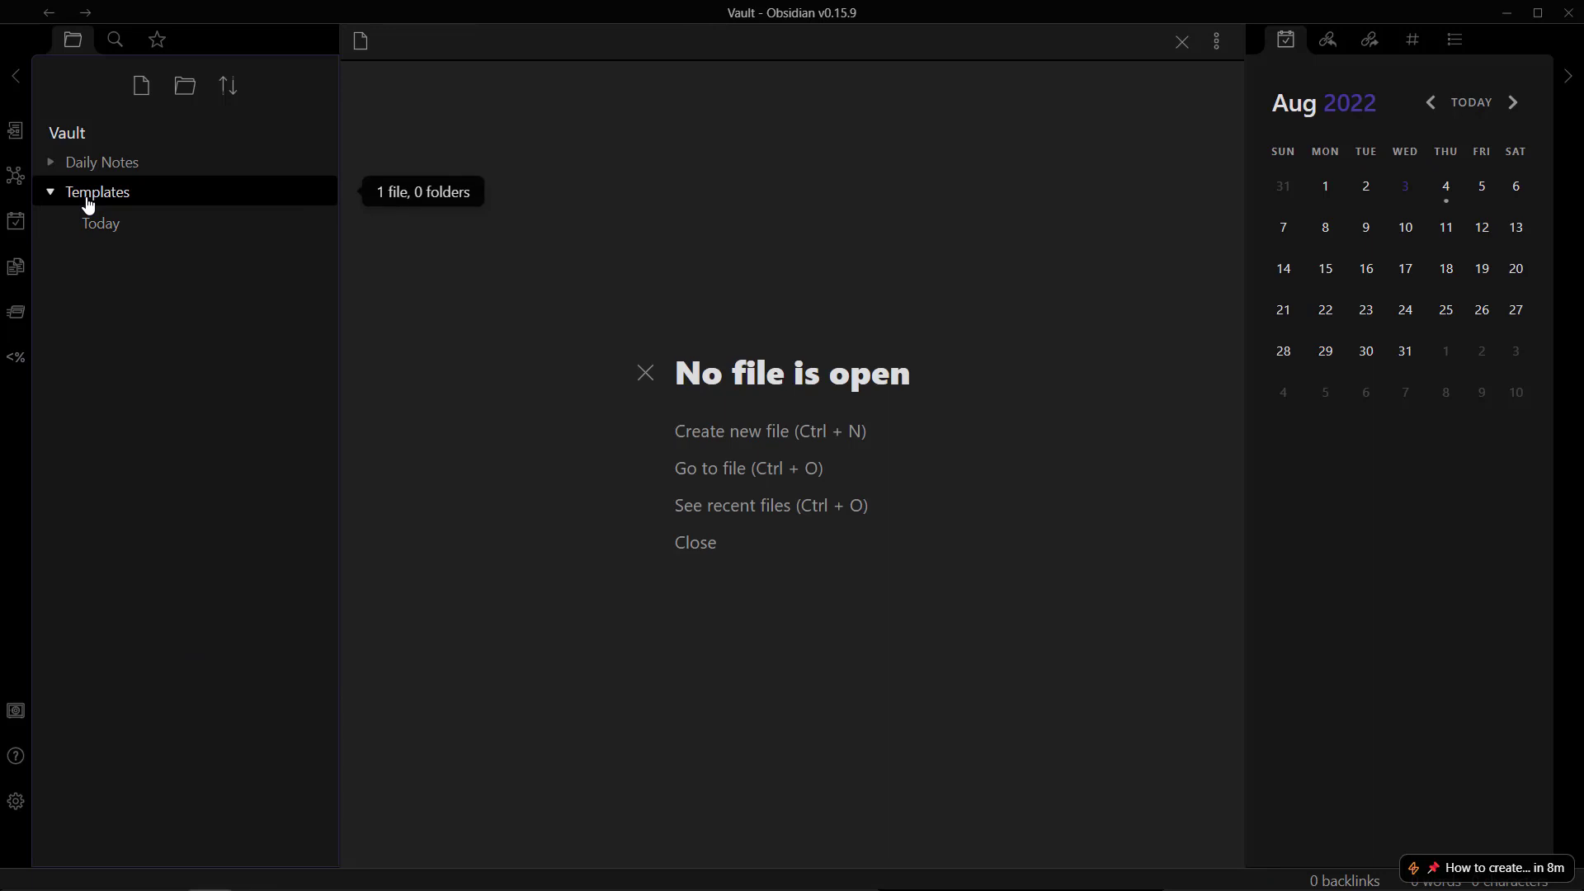
Step: Expand Daily Notes down to the 2022/August folder and open the 2022-08-04 note
click(103, 162)
click(102, 191)
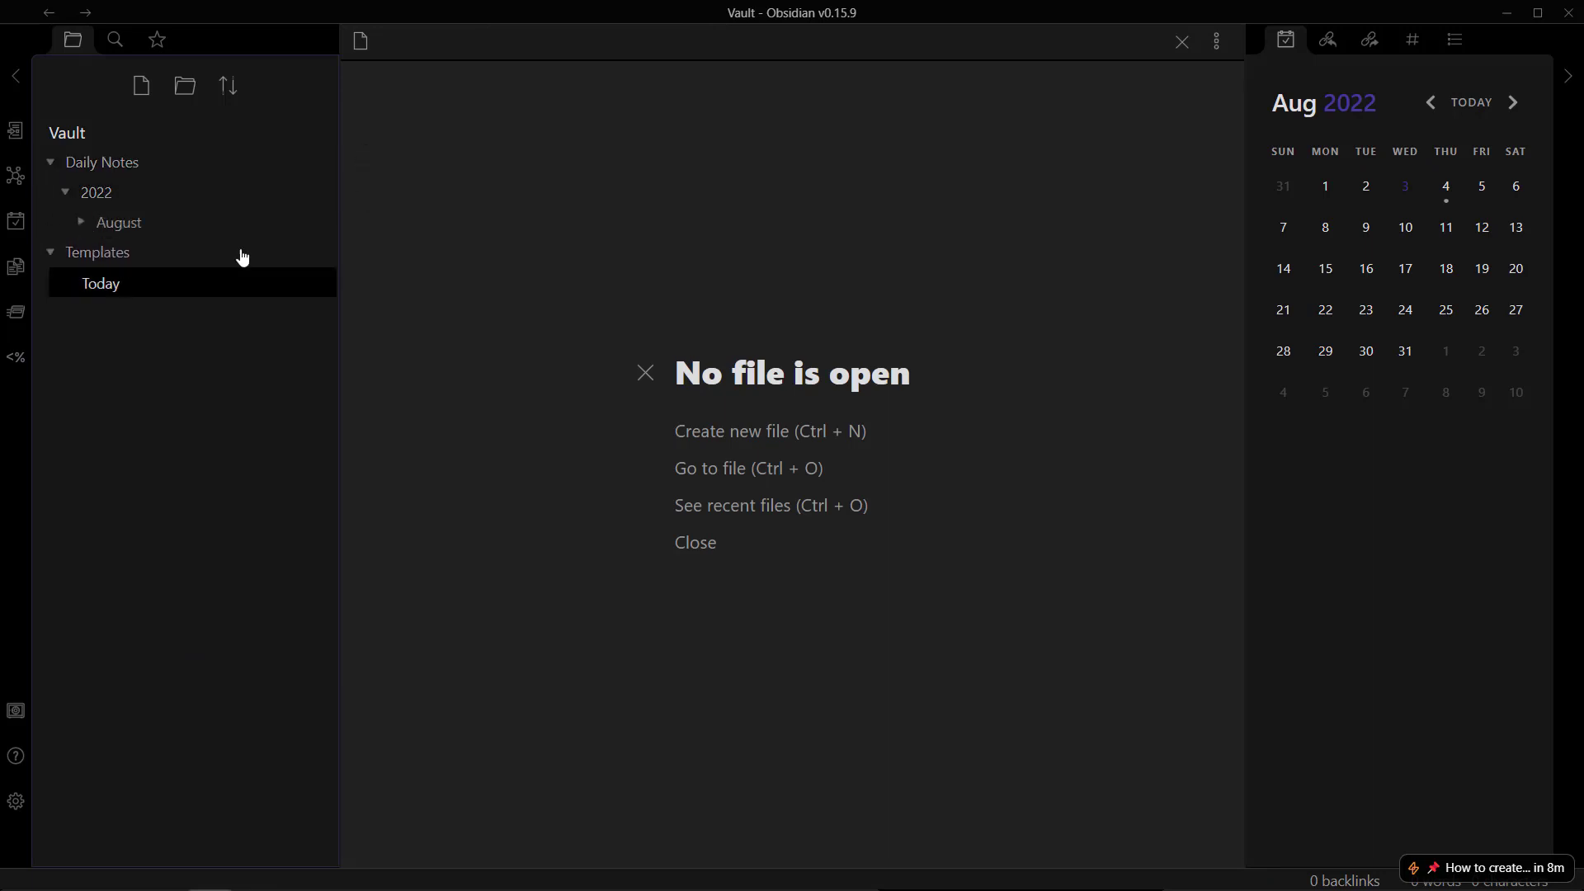
click(123, 223)
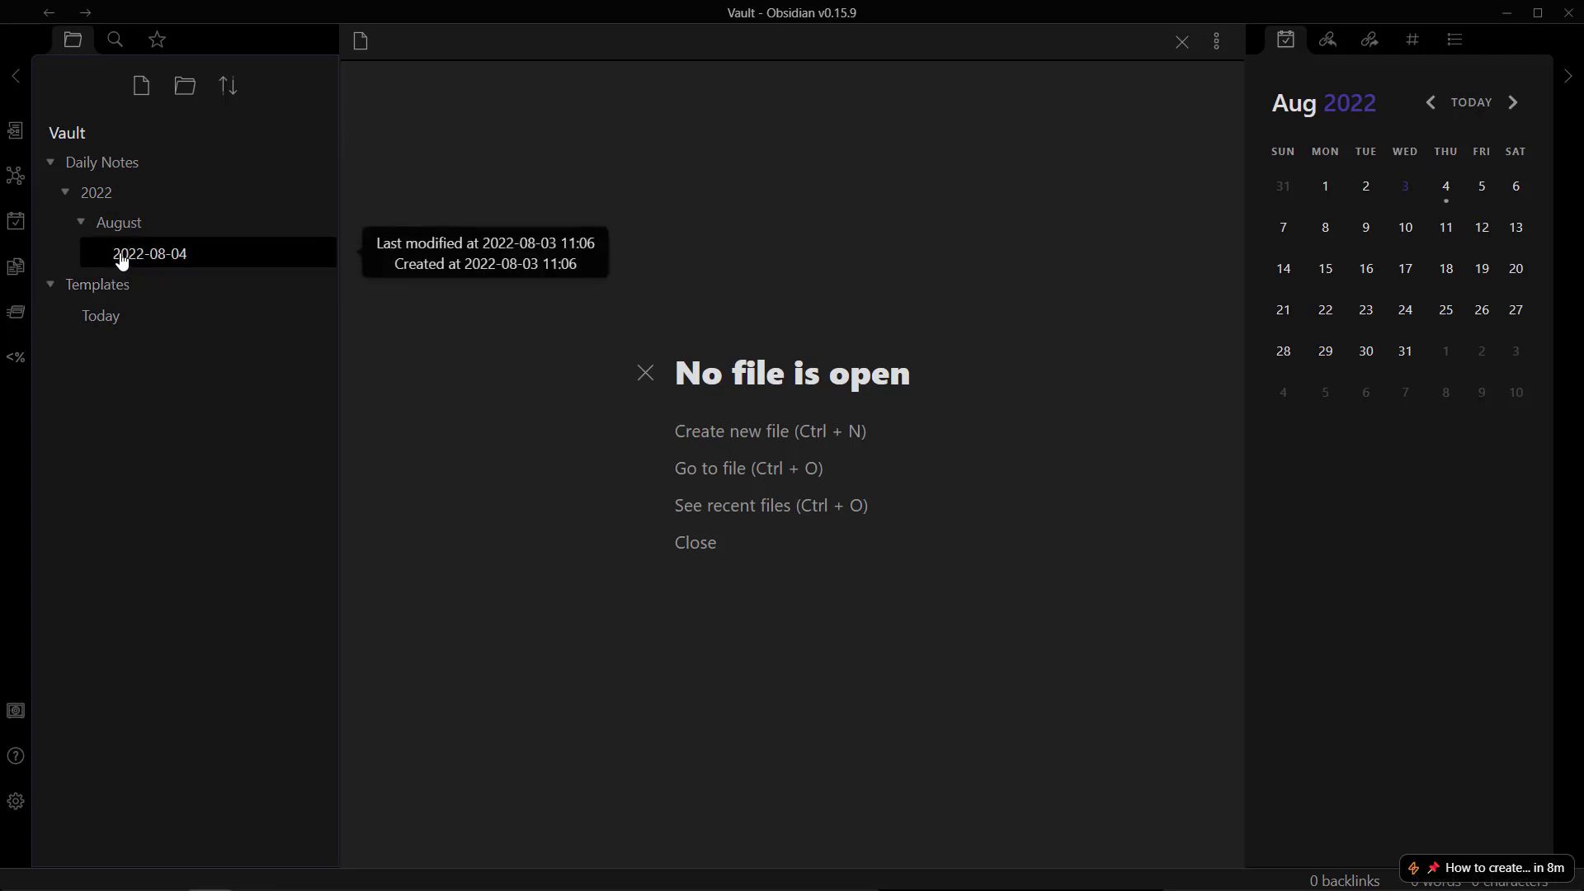
click(122, 259)
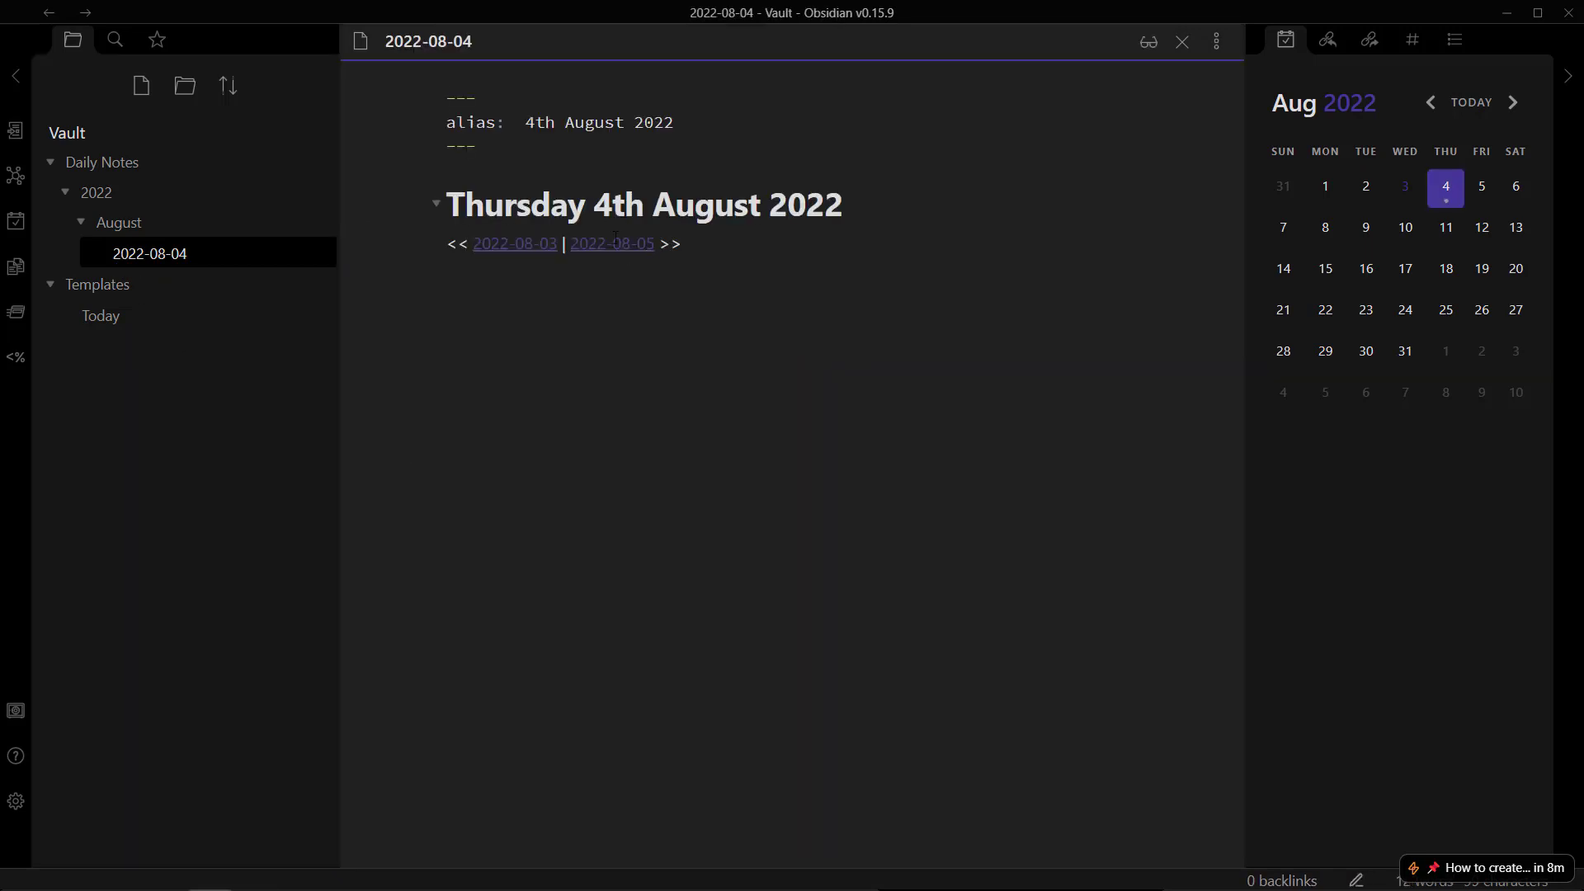
Step: In the Today template, put the previous and next day links on their own line below the date heading
click(107, 318)
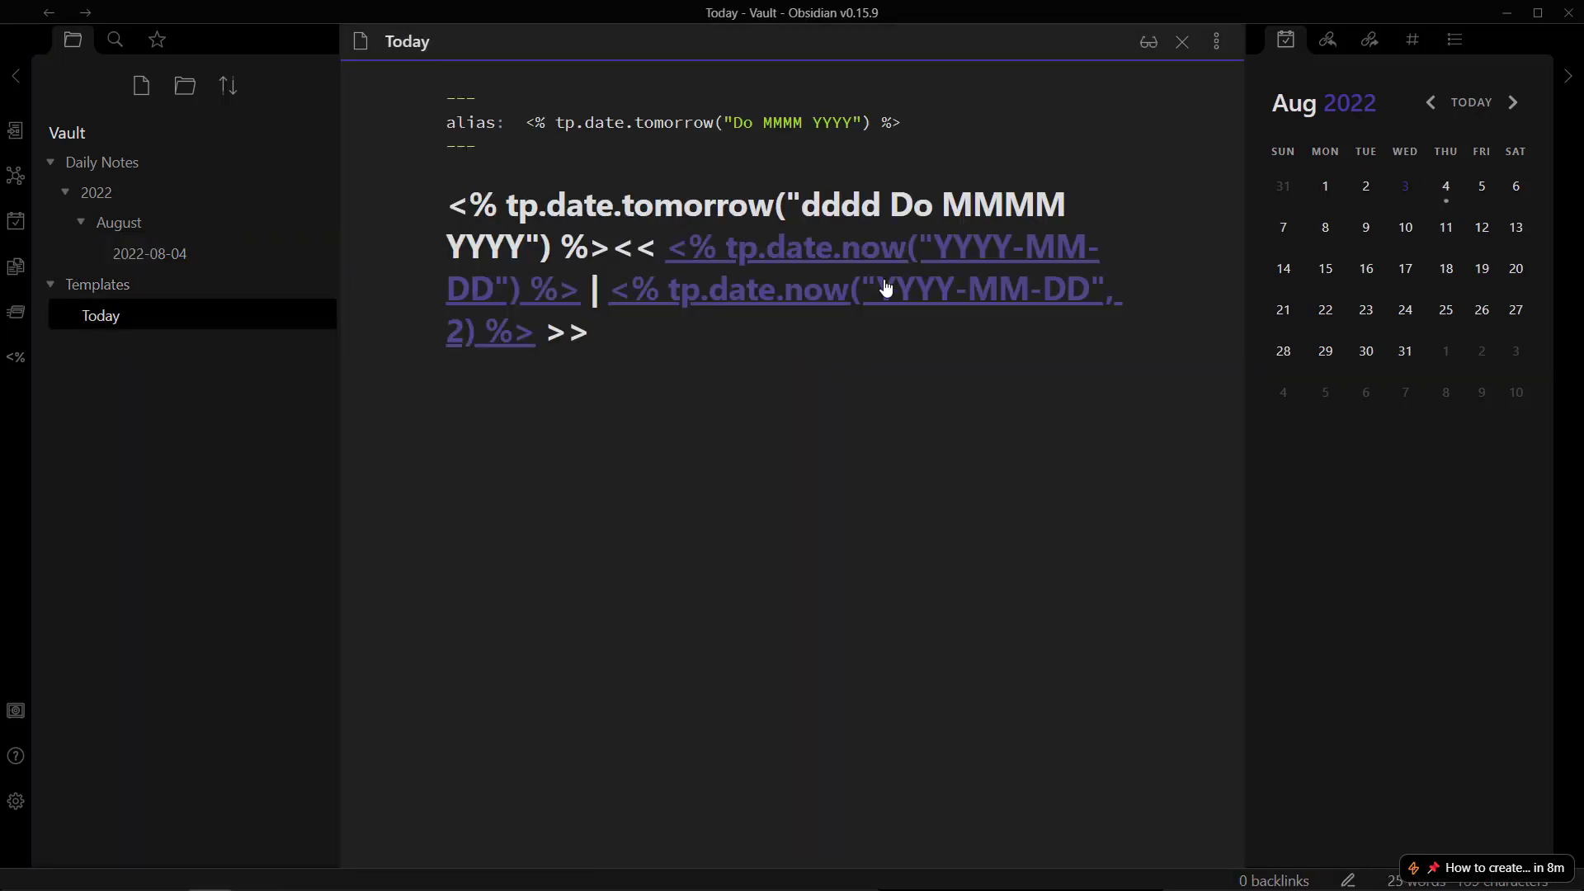
click(619, 248)
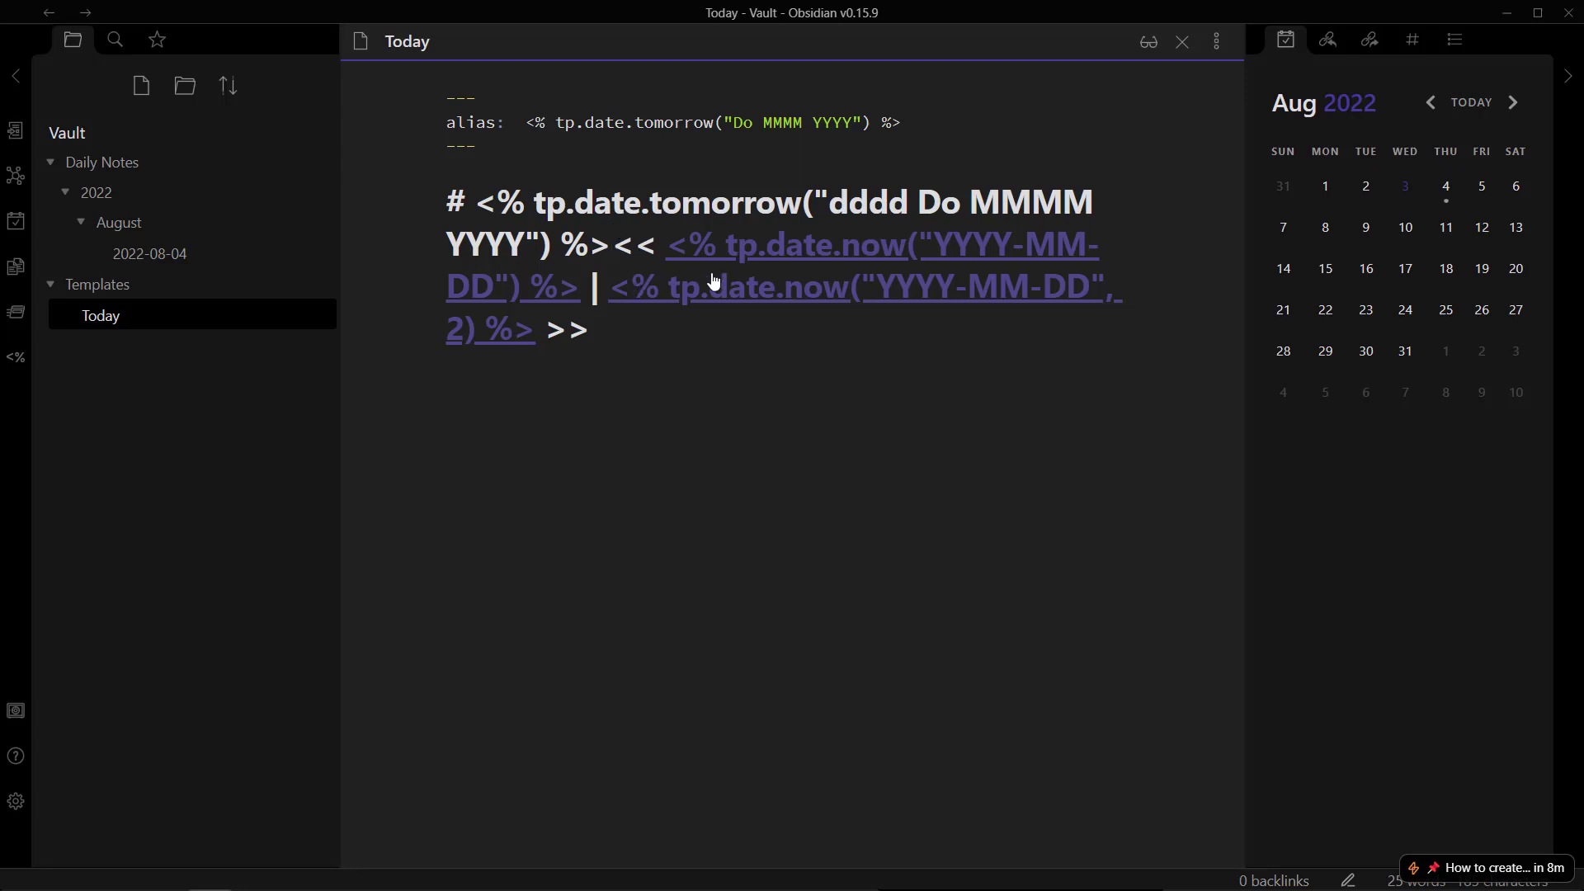
key(Return)
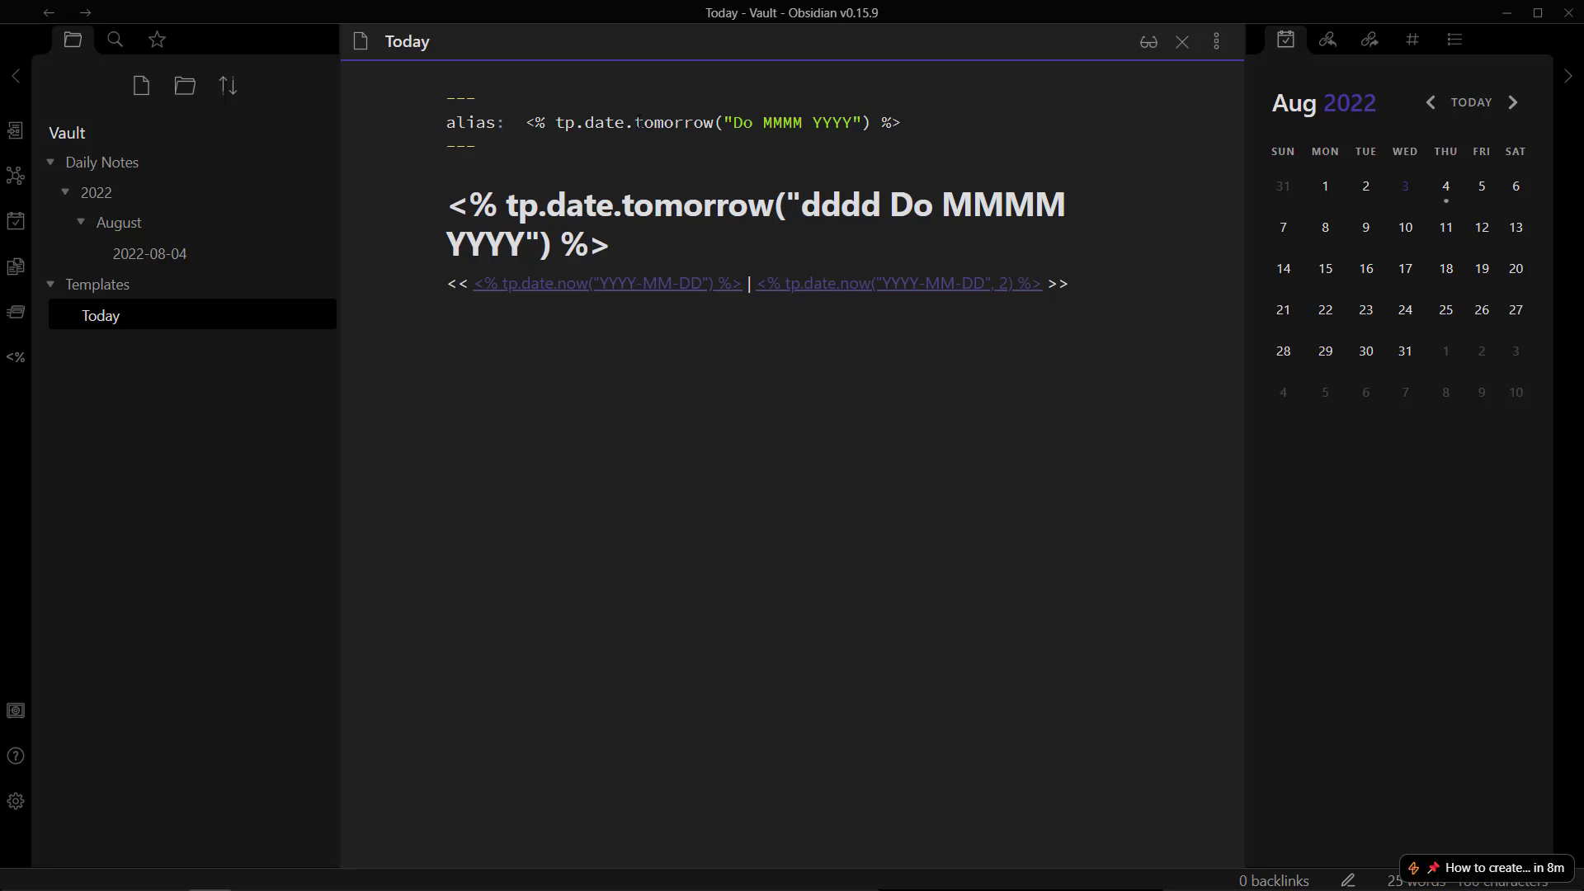
drag(637, 124, 714, 124)
click(709, 245)
drag(676, 198, 829, 206)
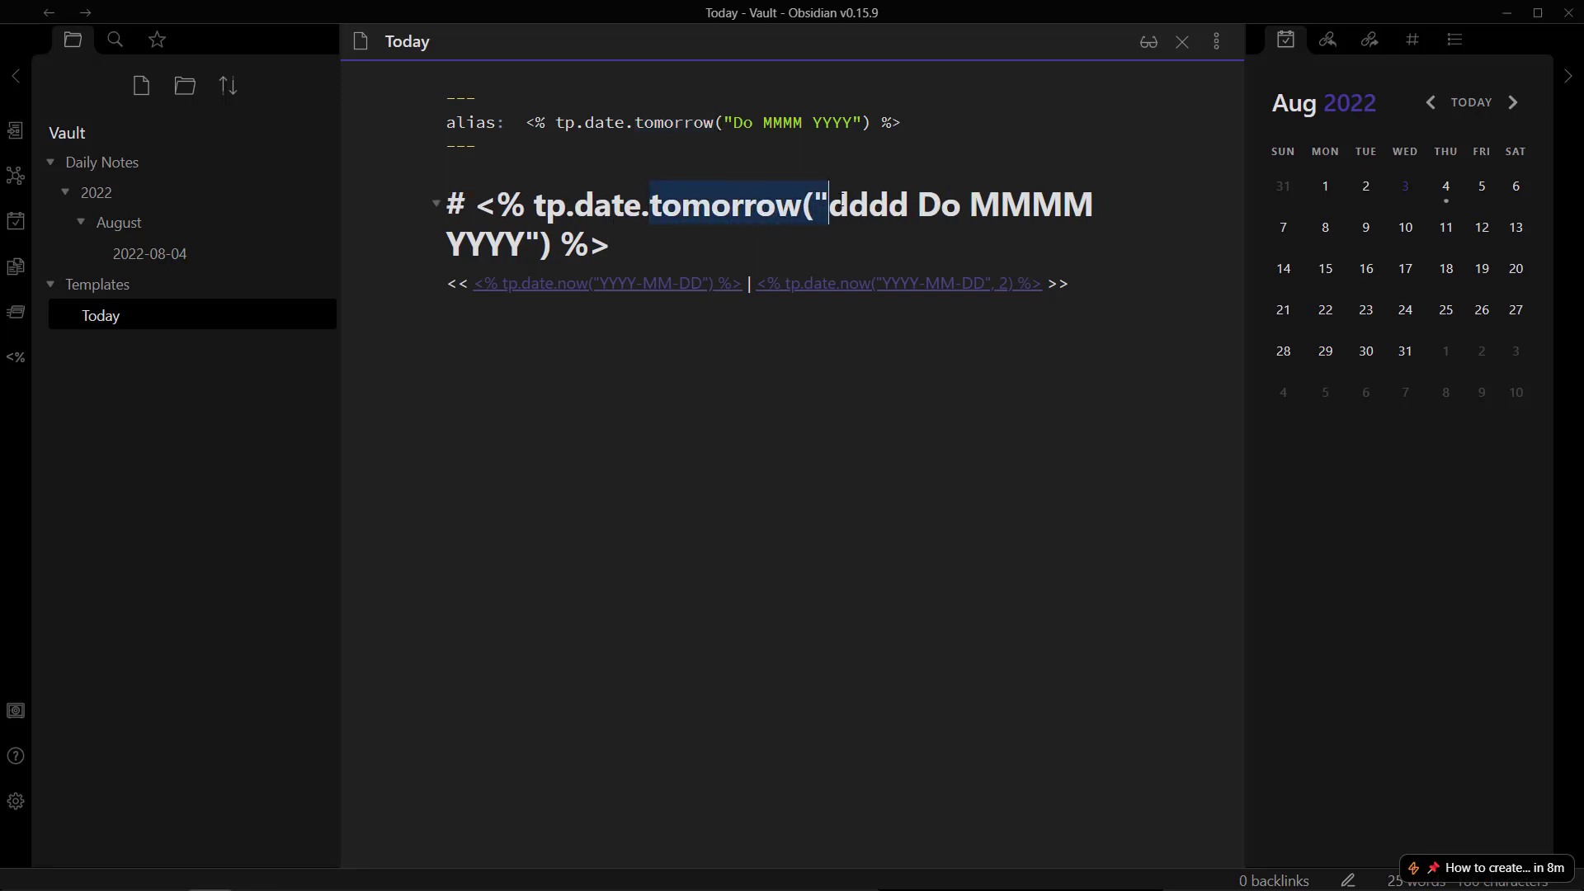
click(606, 312)
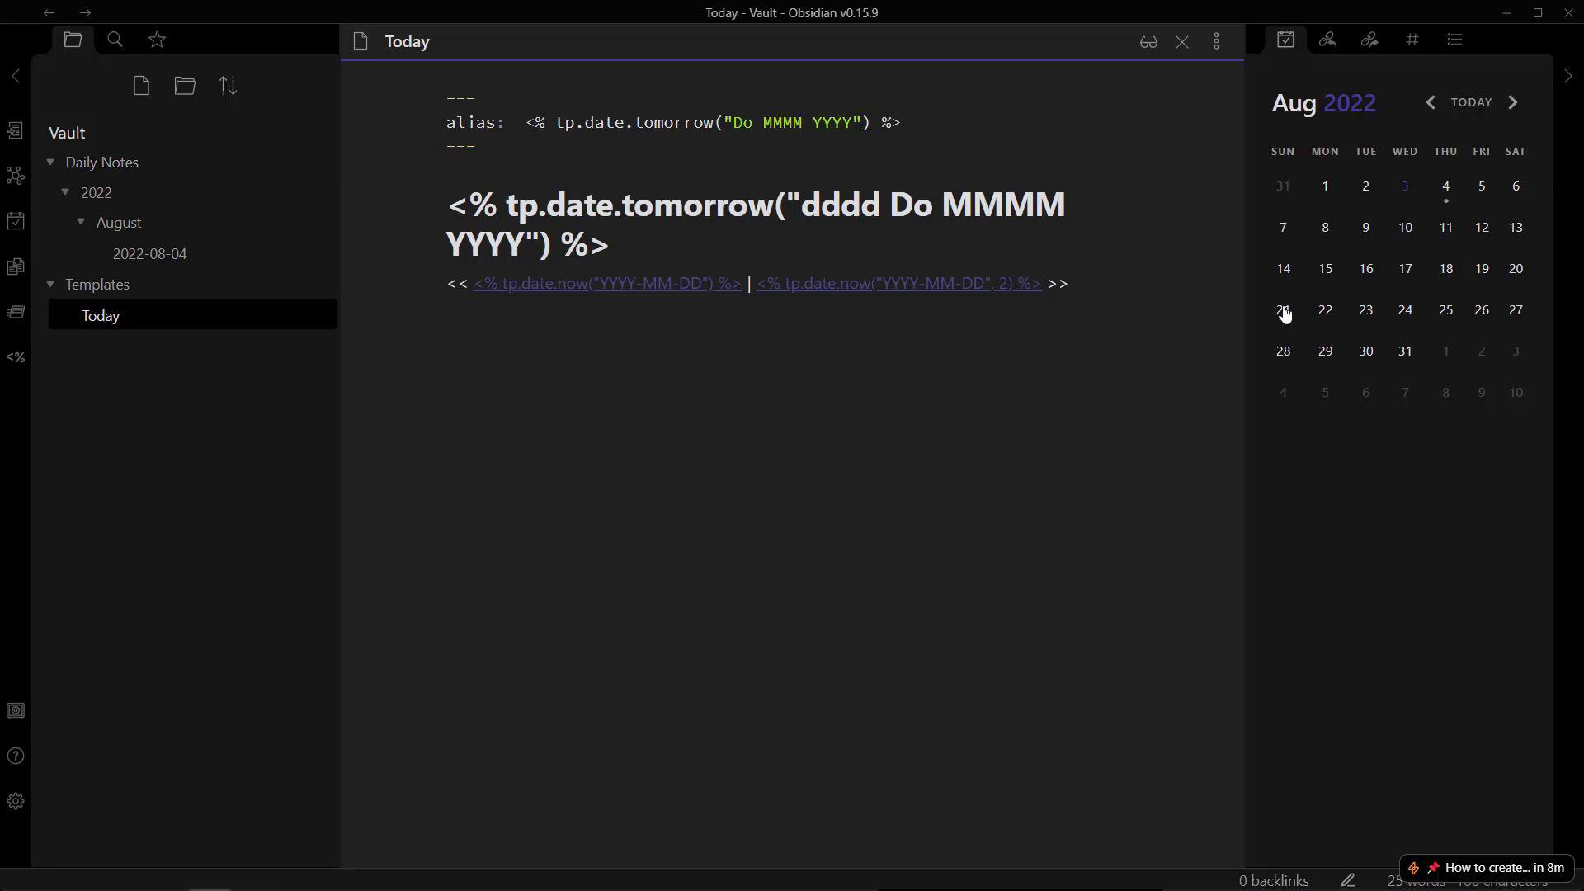
Step: Create a new database folder inside Daily Notes and name it Habit Tracker
click(53, 162)
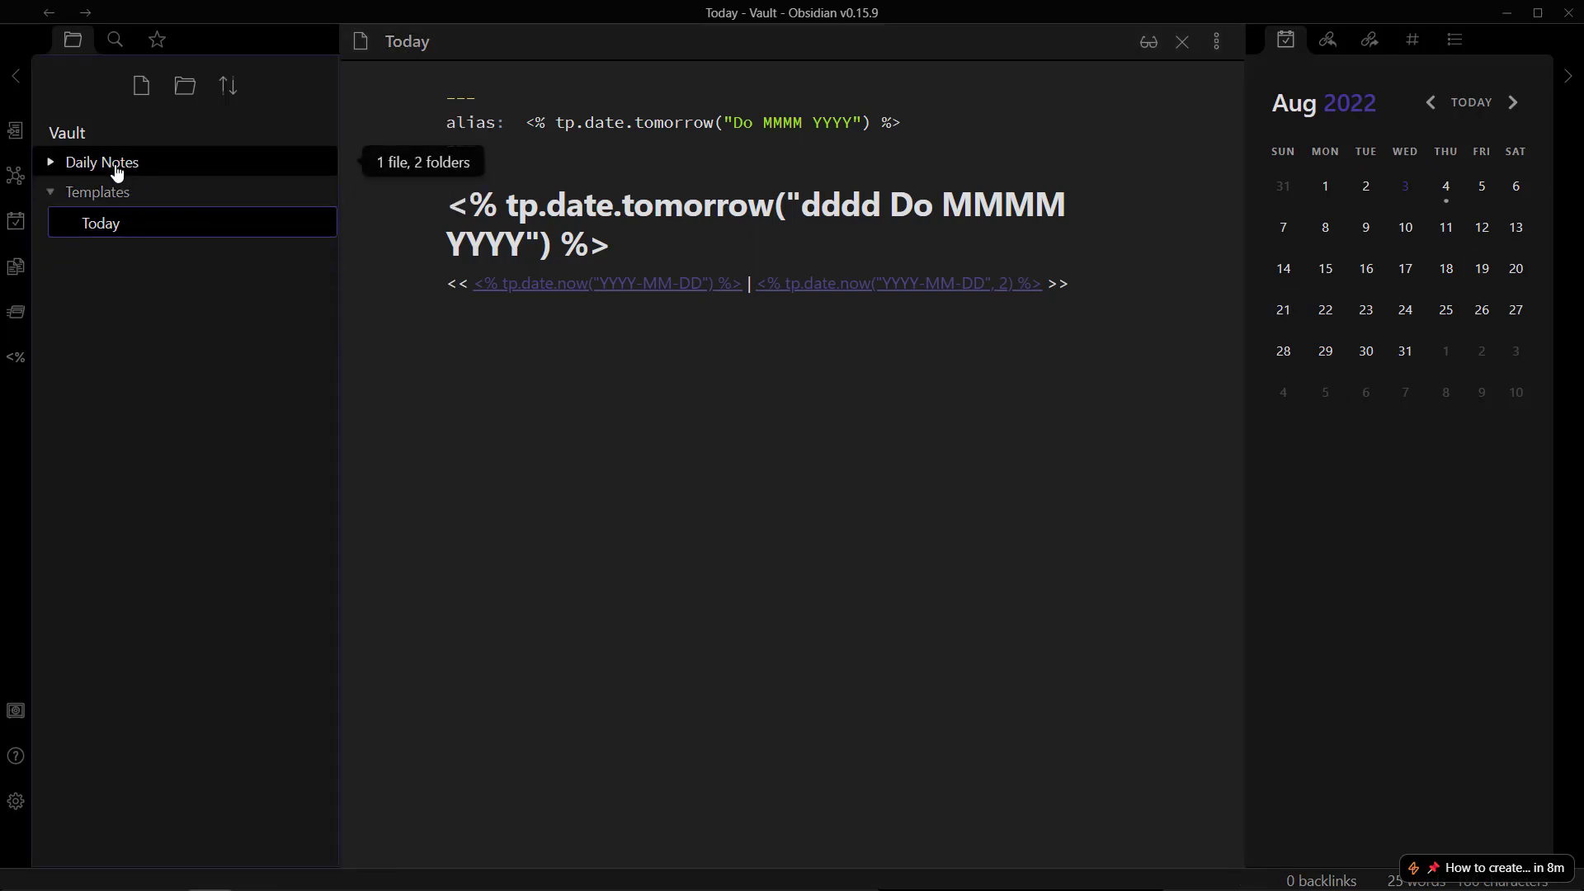
right_click(173, 173)
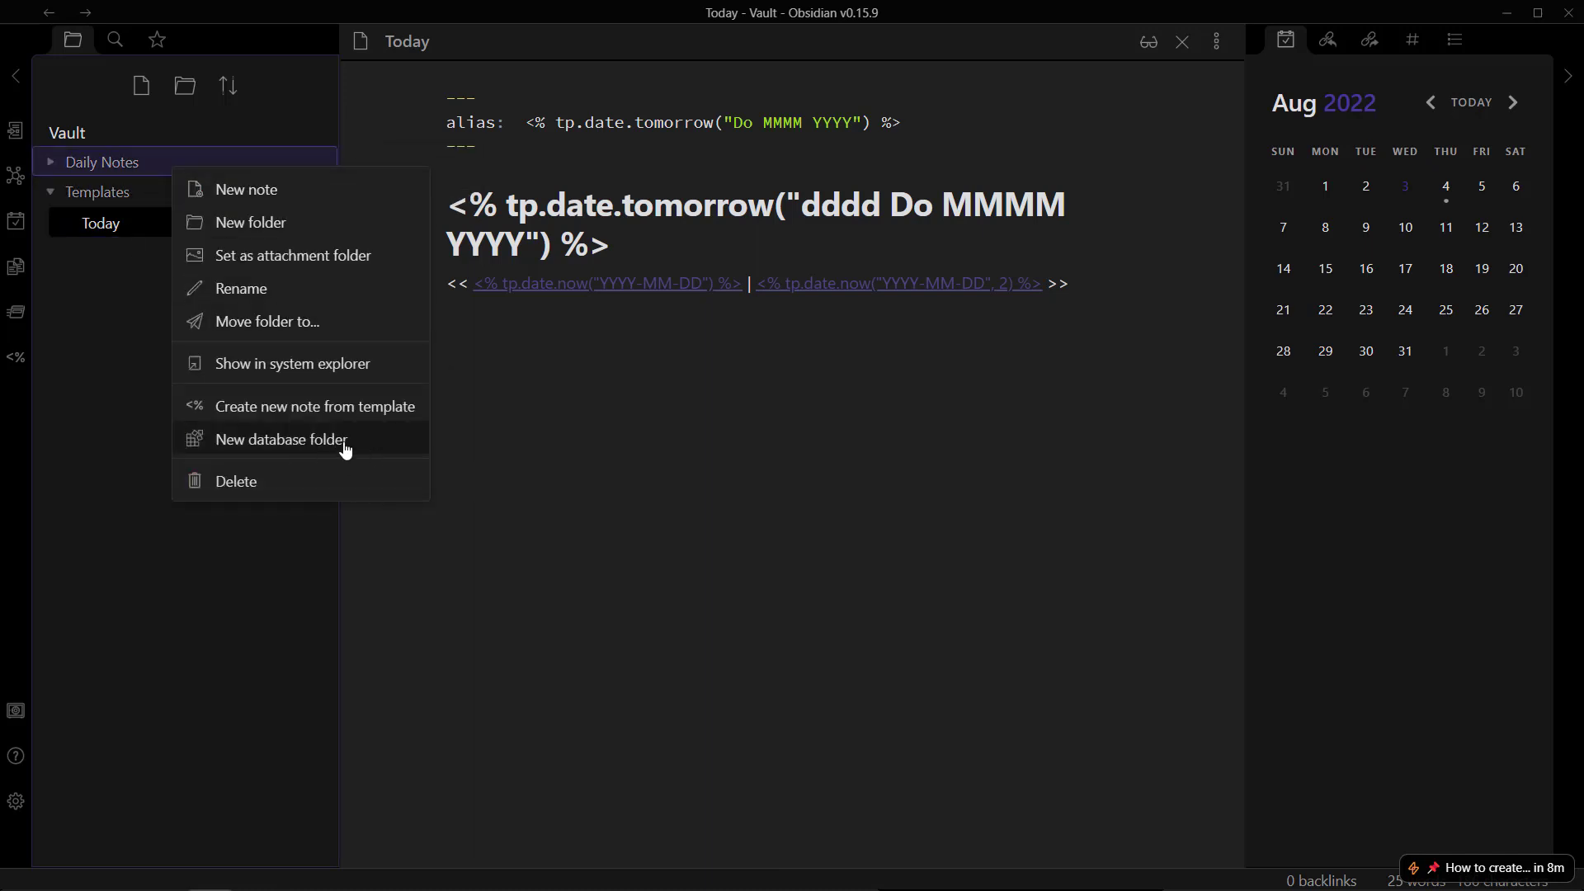
click(311, 439)
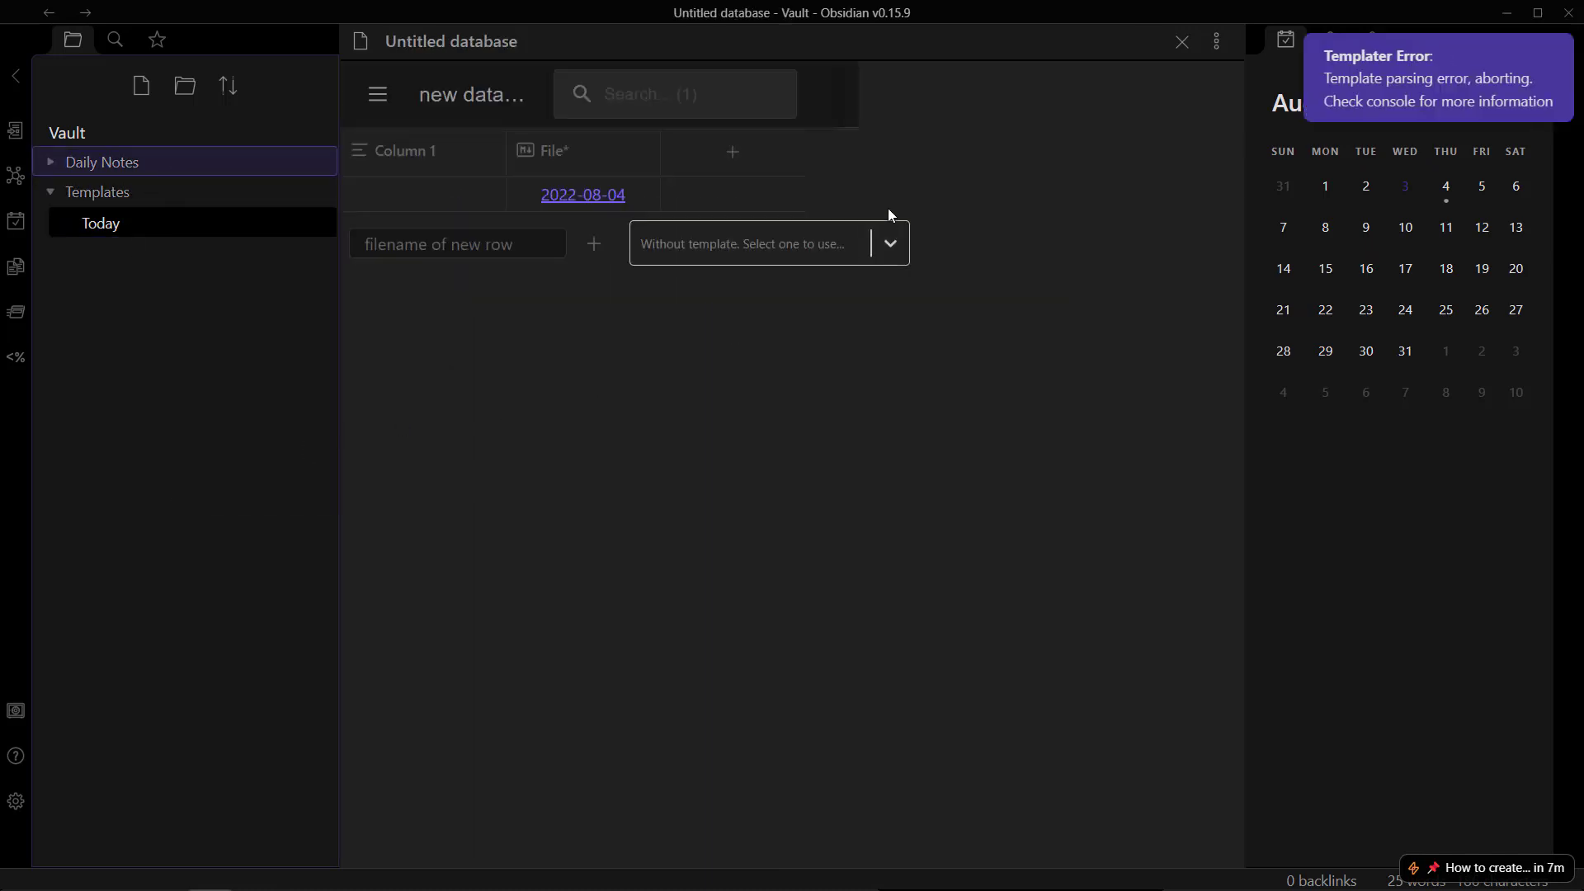
click(106, 163)
click(530, 52)
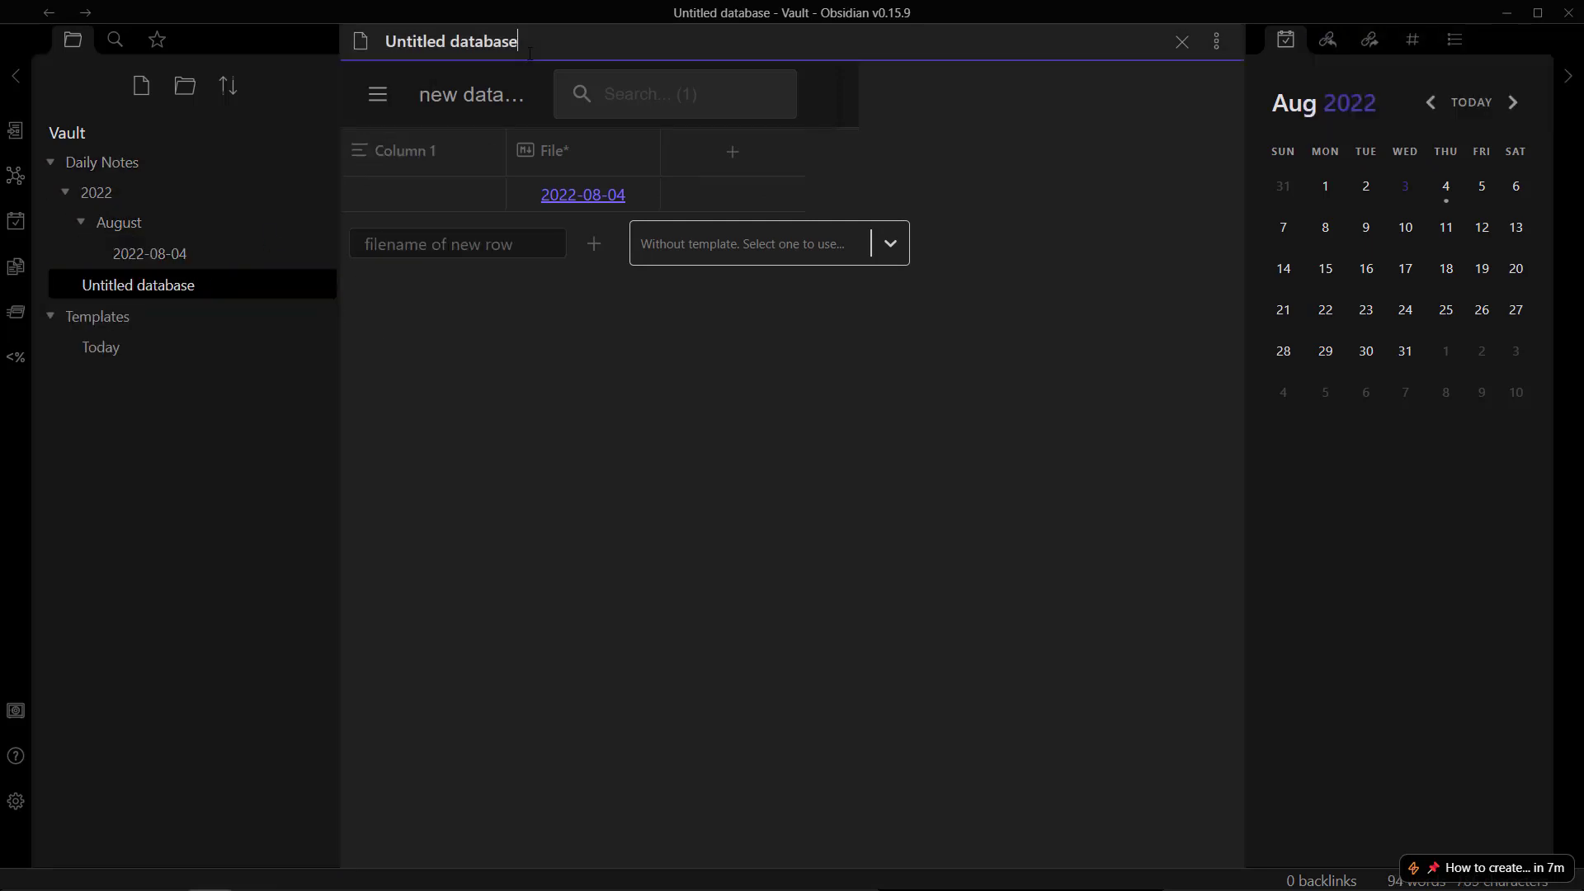
key(ctrl+a)
text(Habit Tracker)
key(Return)
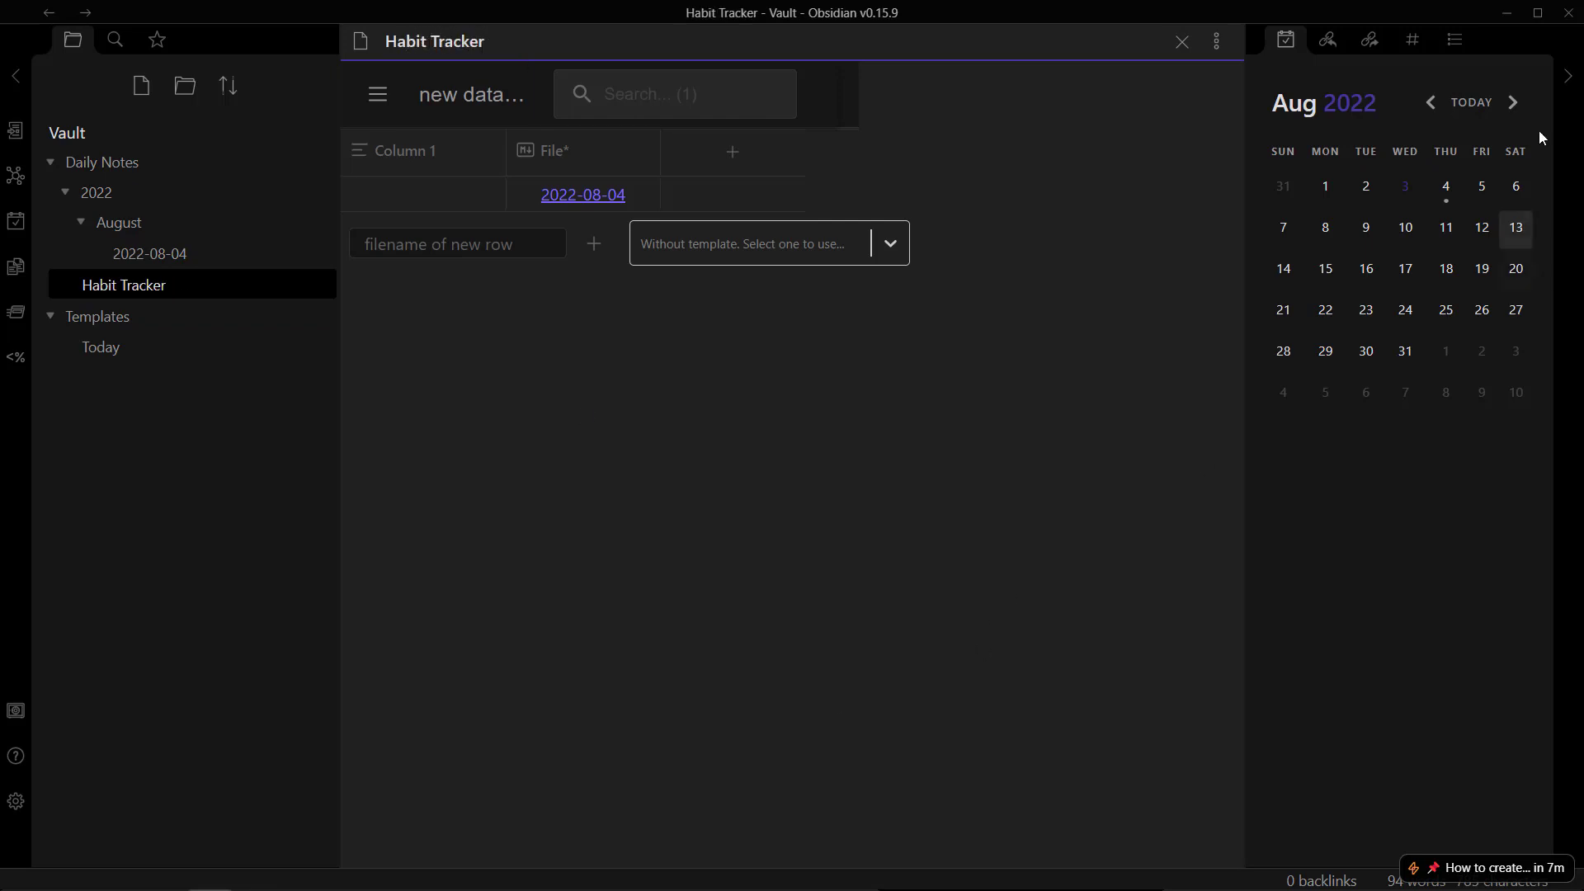
Step: Create daily notes from the calendar for 5, 10, 15, 20 and 24 August 2022
click(1494, 204)
click(862, 520)
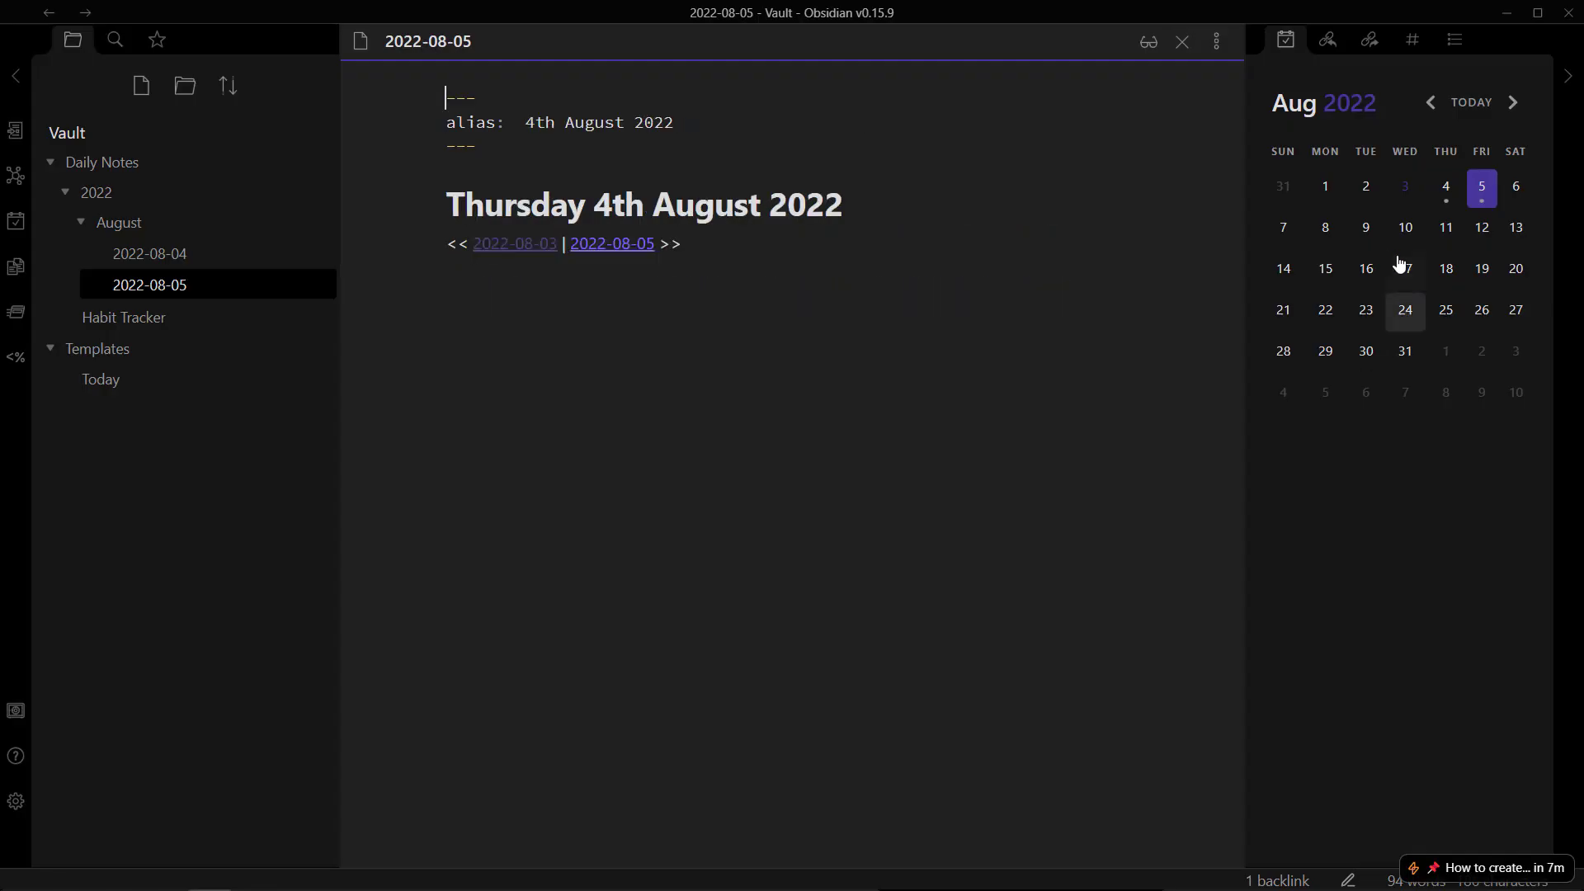
click(1401, 235)
click(865, 522)
click(1329, 270)
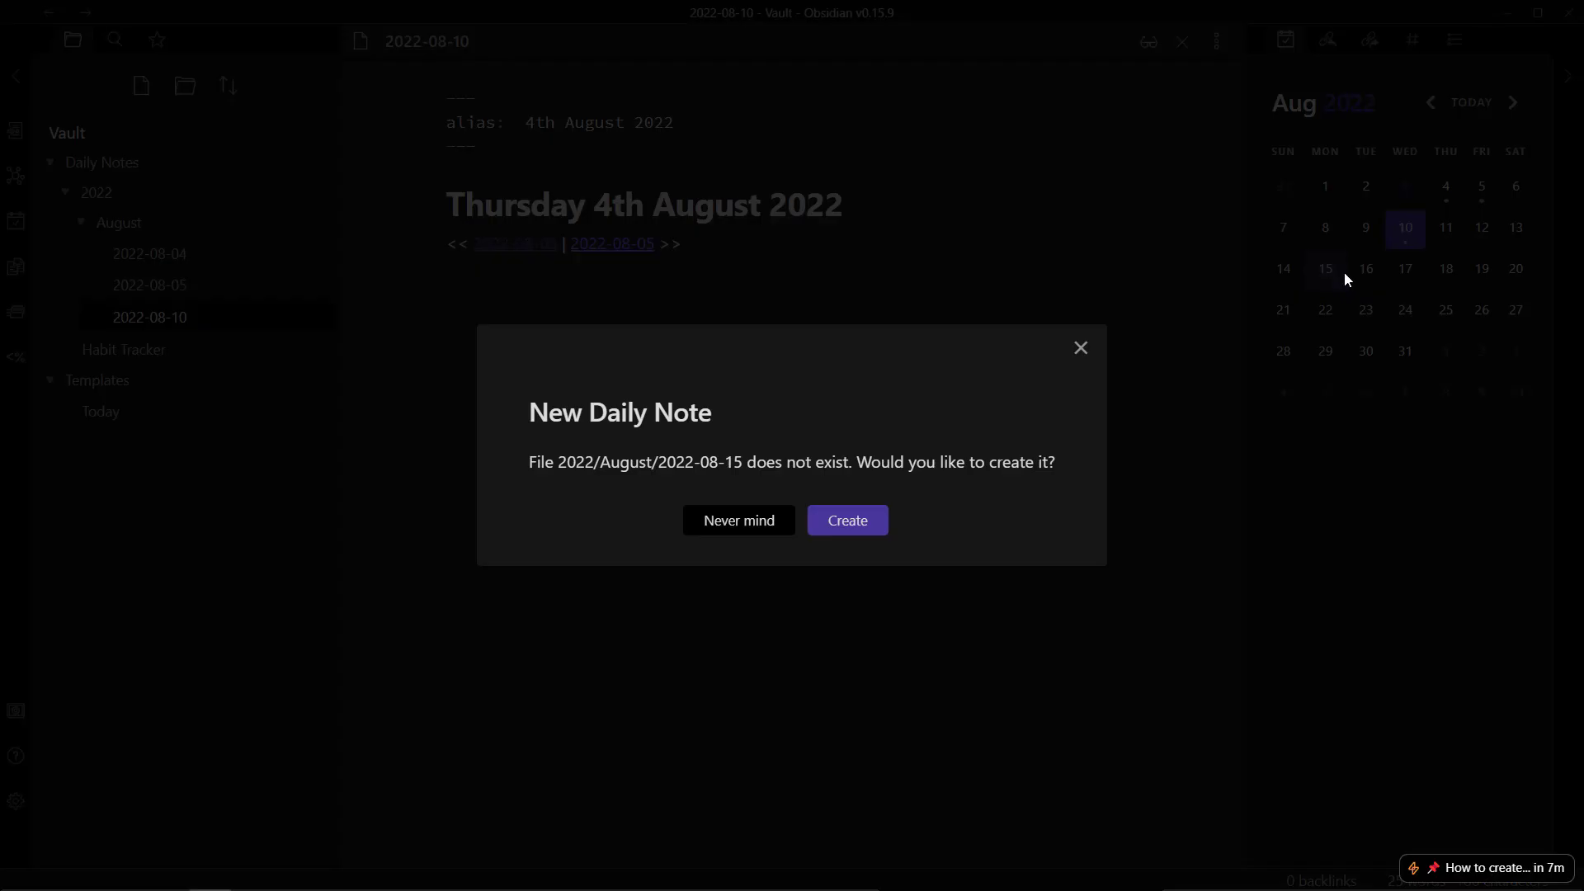
click(873, 528)
click(1517, 270)
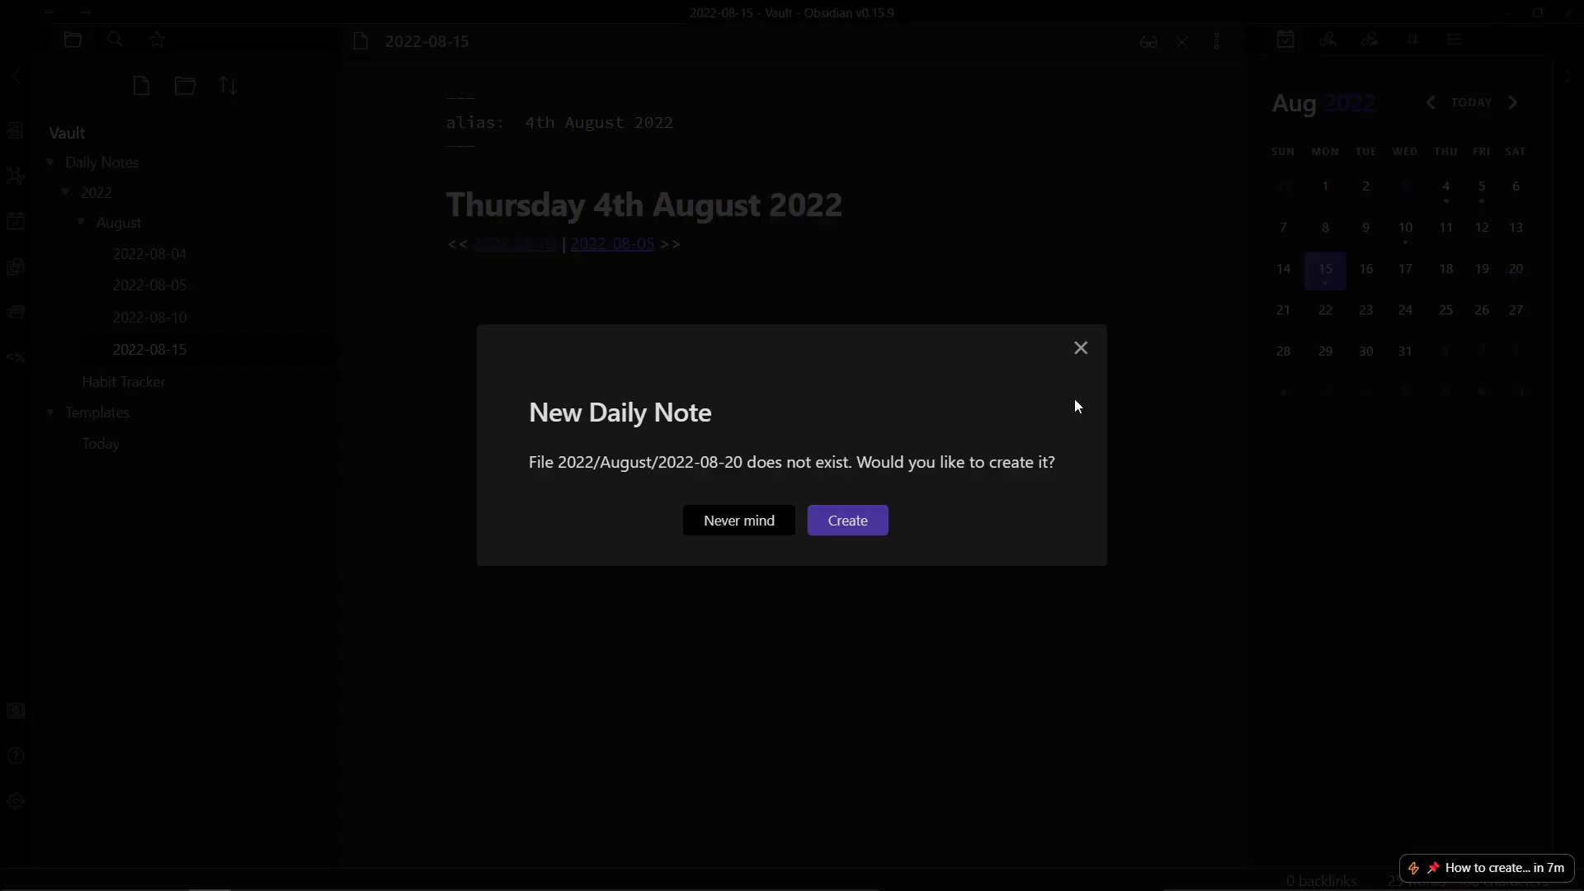
click(825, 526)
click(1403, 313)
click(817, 529)
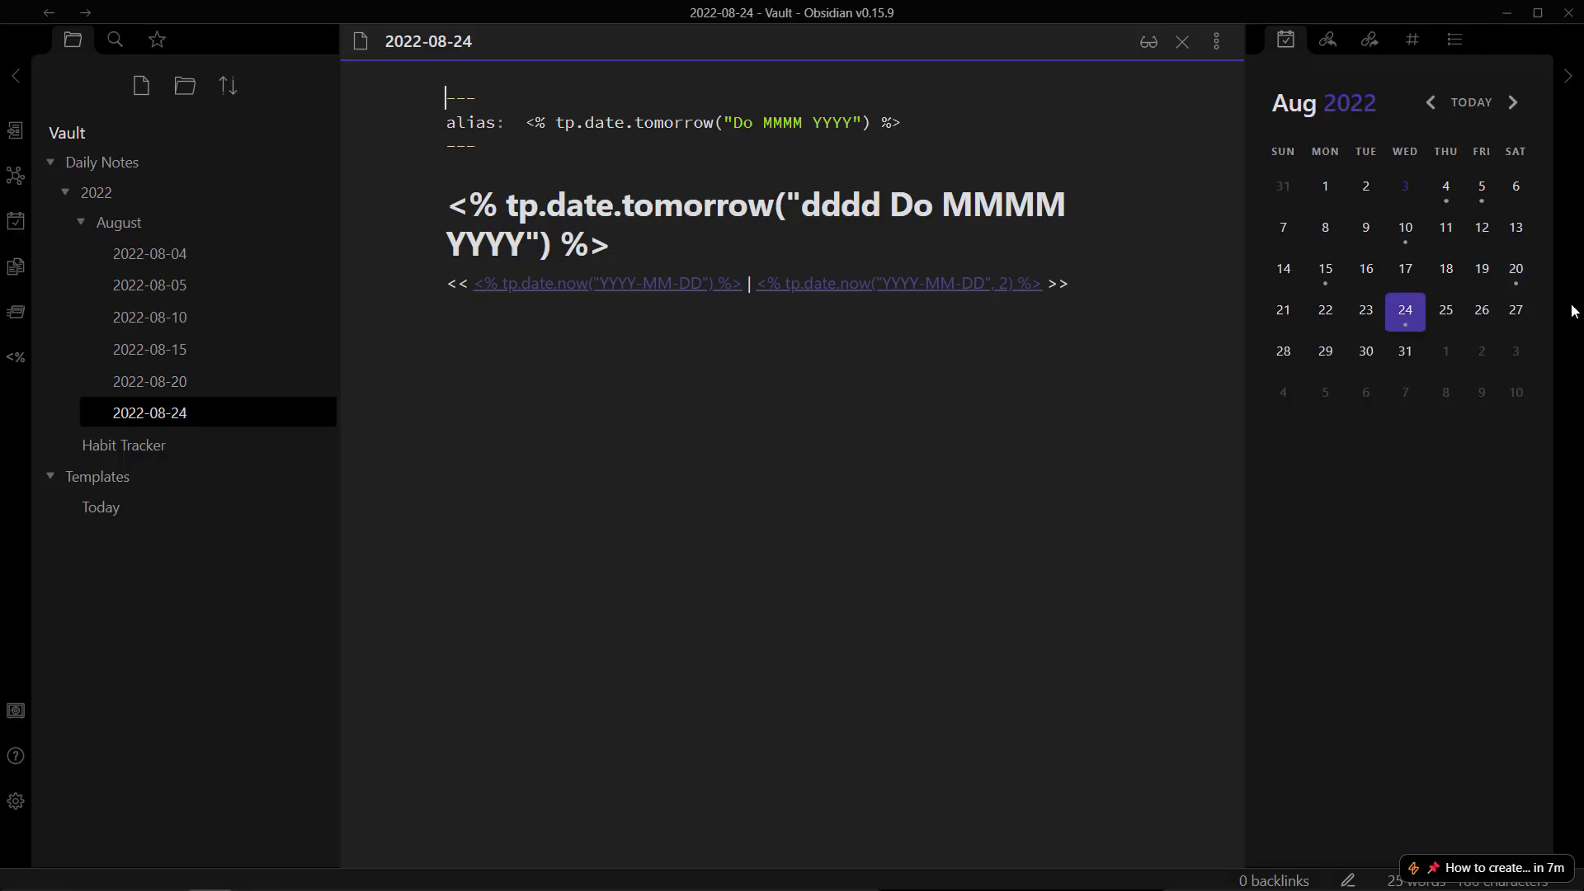
Step: Open the Habit Tracker database, collapse the calendar sidebar and delete Column 1 from the table
click(127, 442)
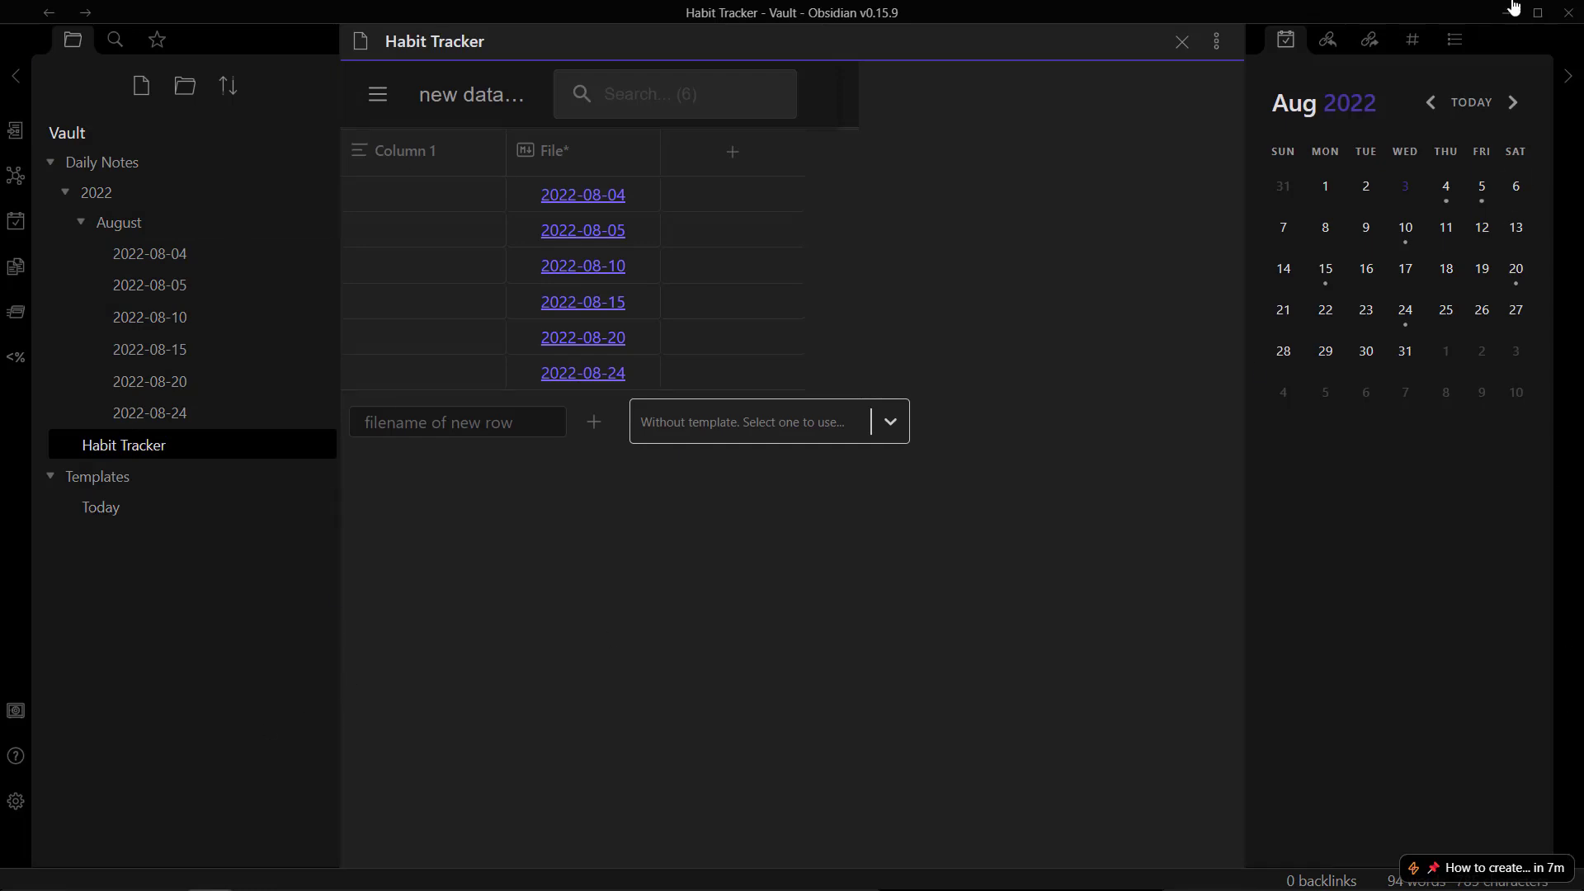
click(1568, 76)
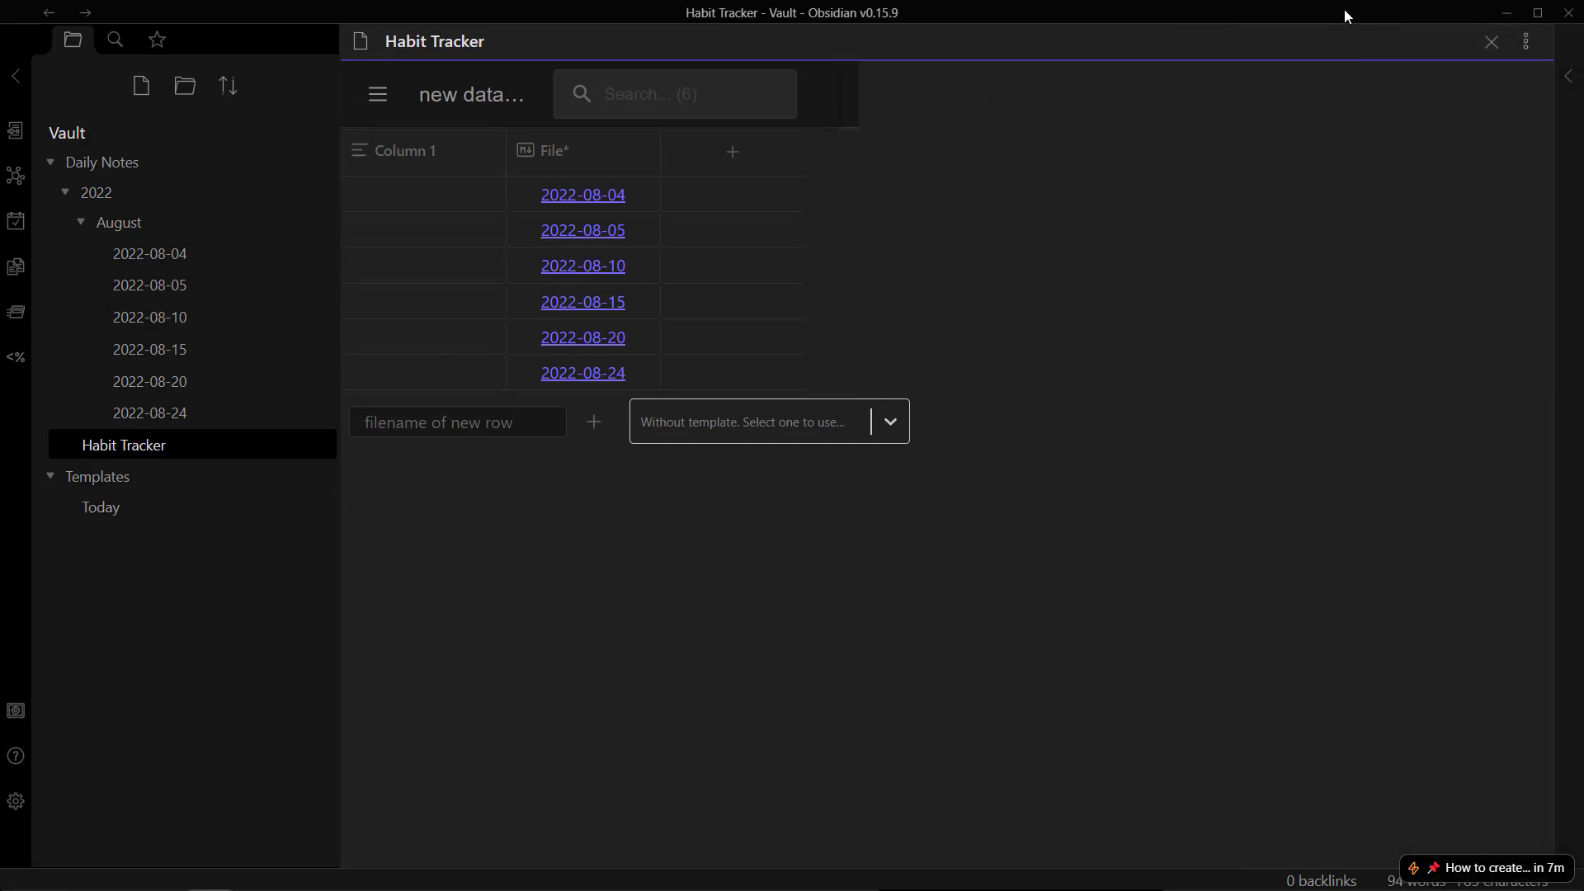
click(443, 155)
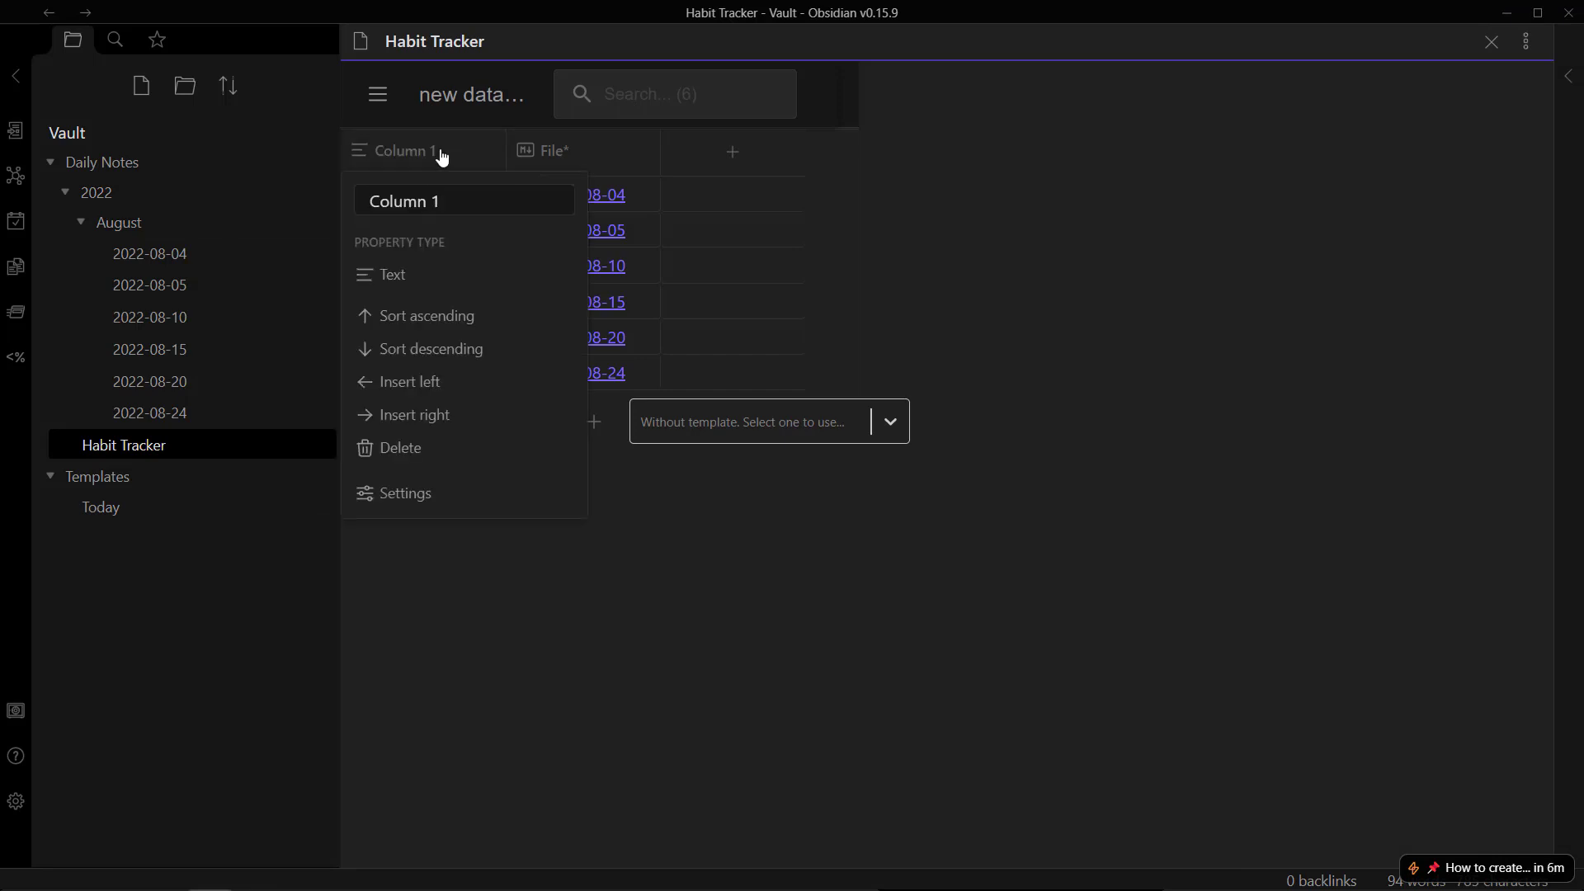
click(412, 450)
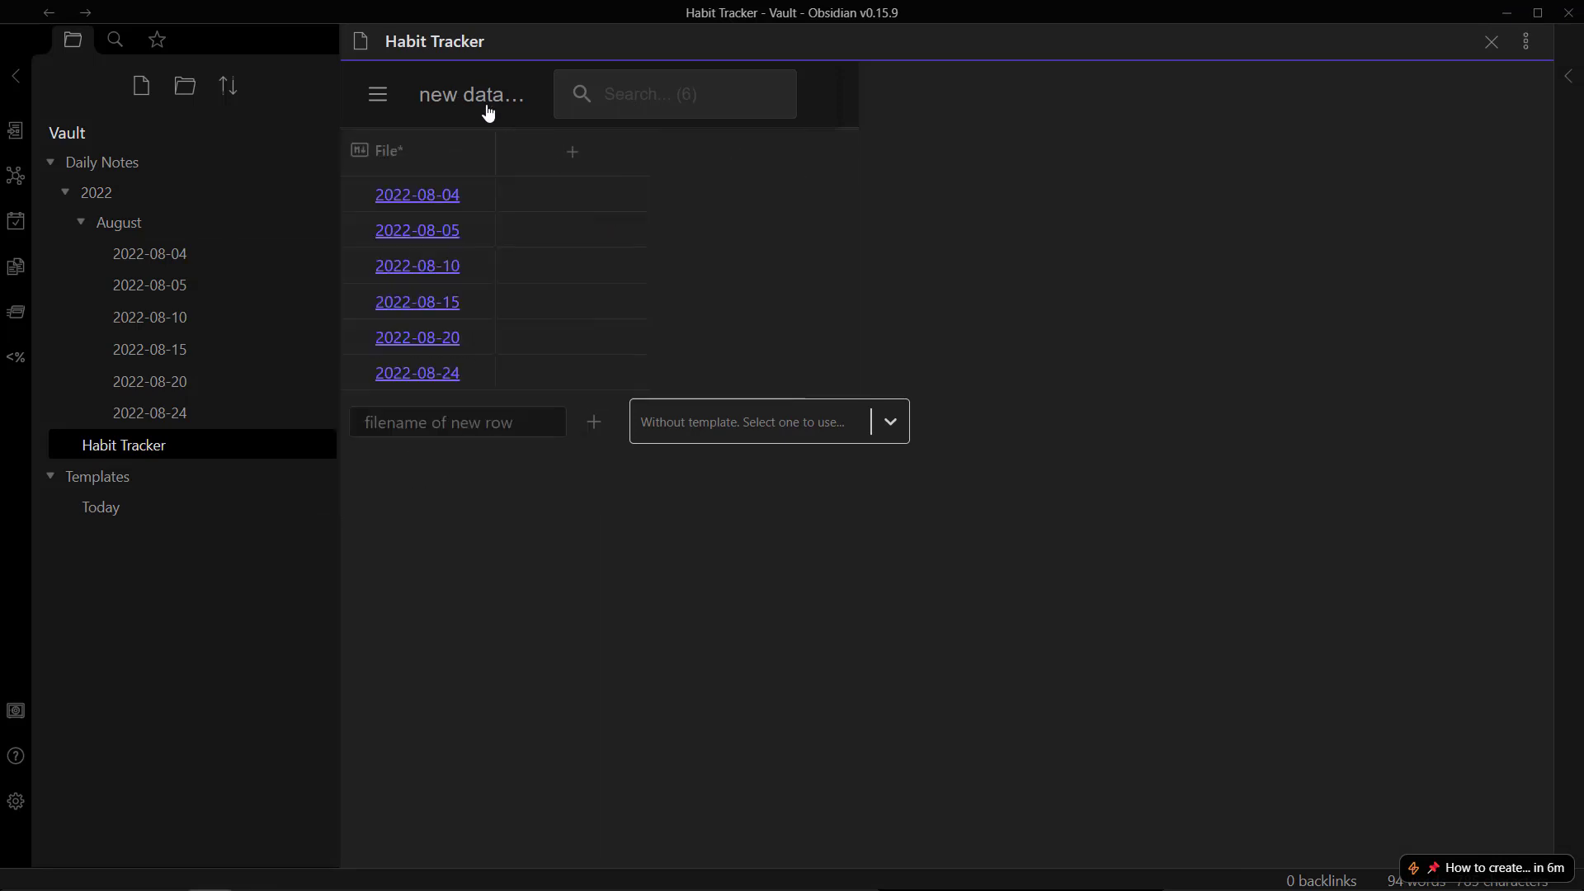
Step: Open the Habit Tracker database settings and set the database name to "Habit tracker"
click(1527, 43)
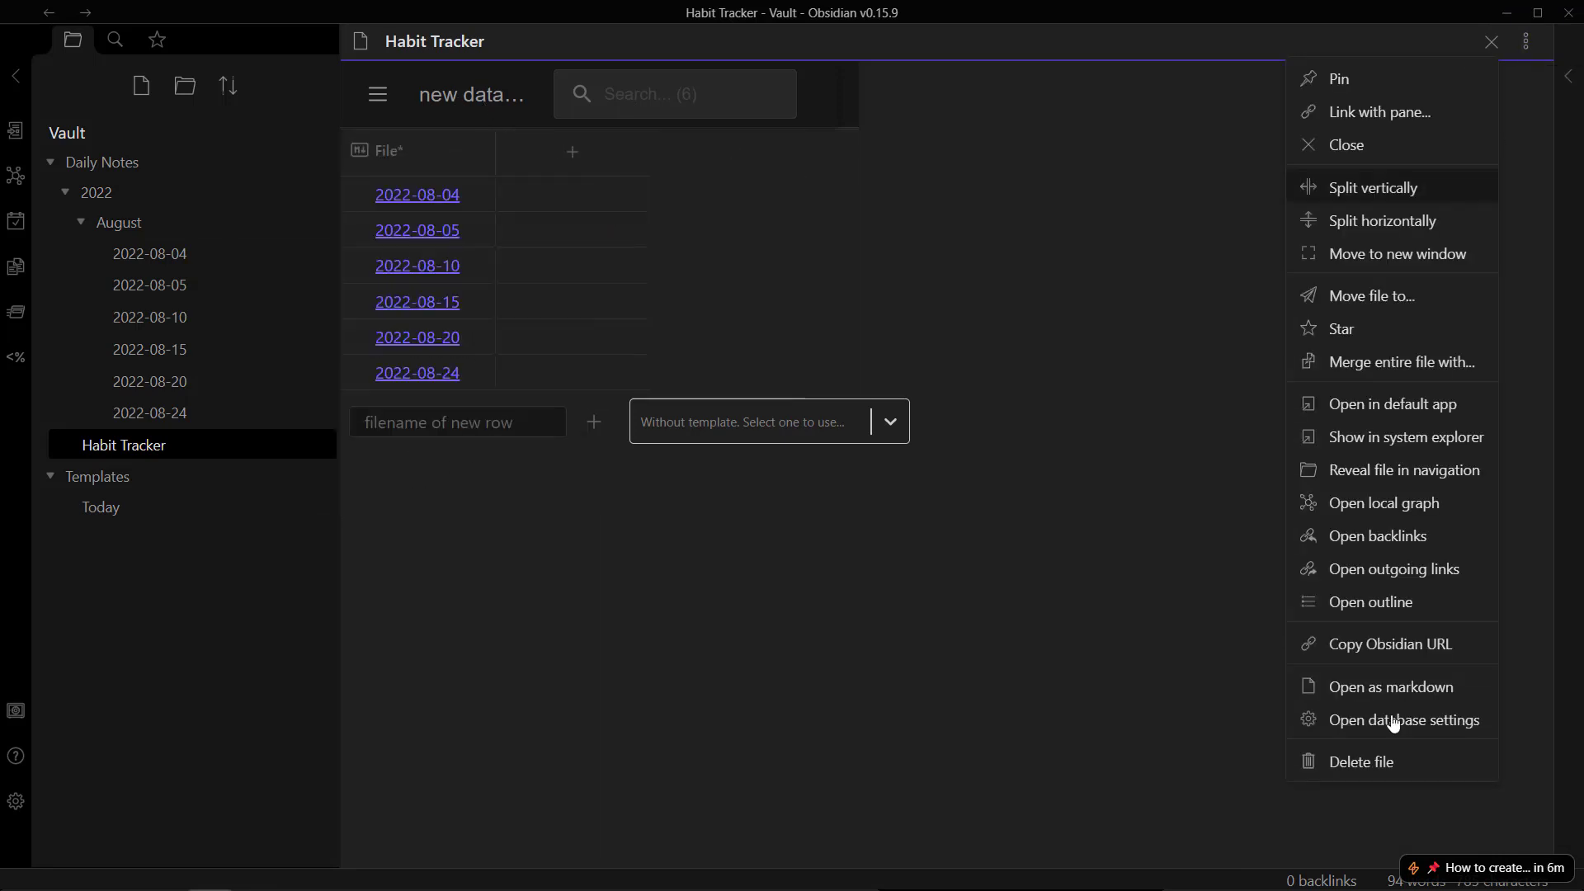
click(1397, 735)
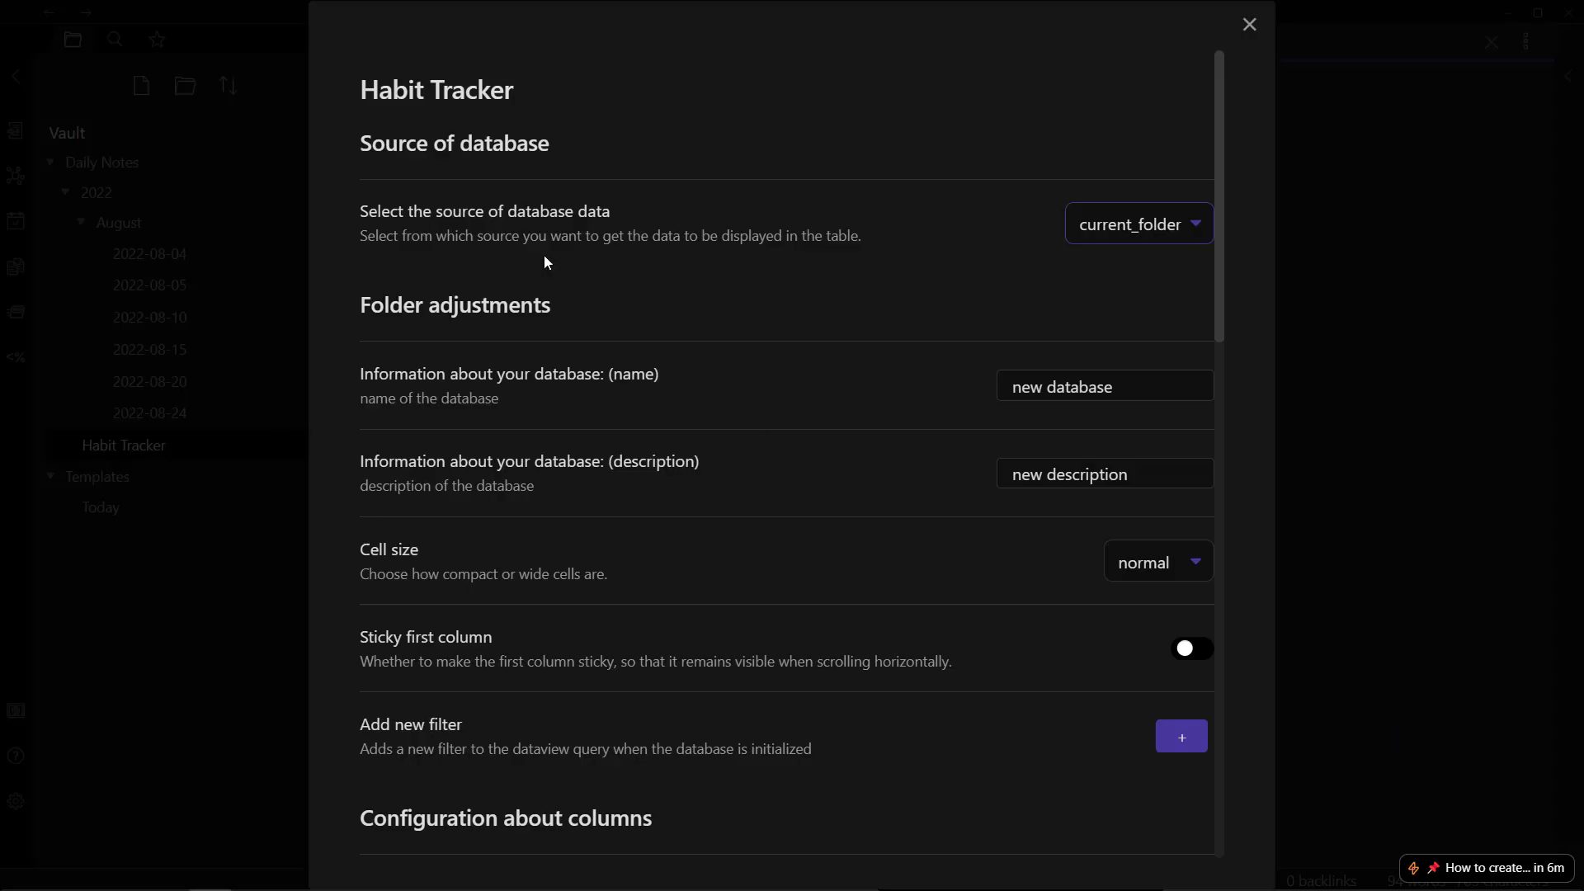
scroll(1098, 522, down, 7)
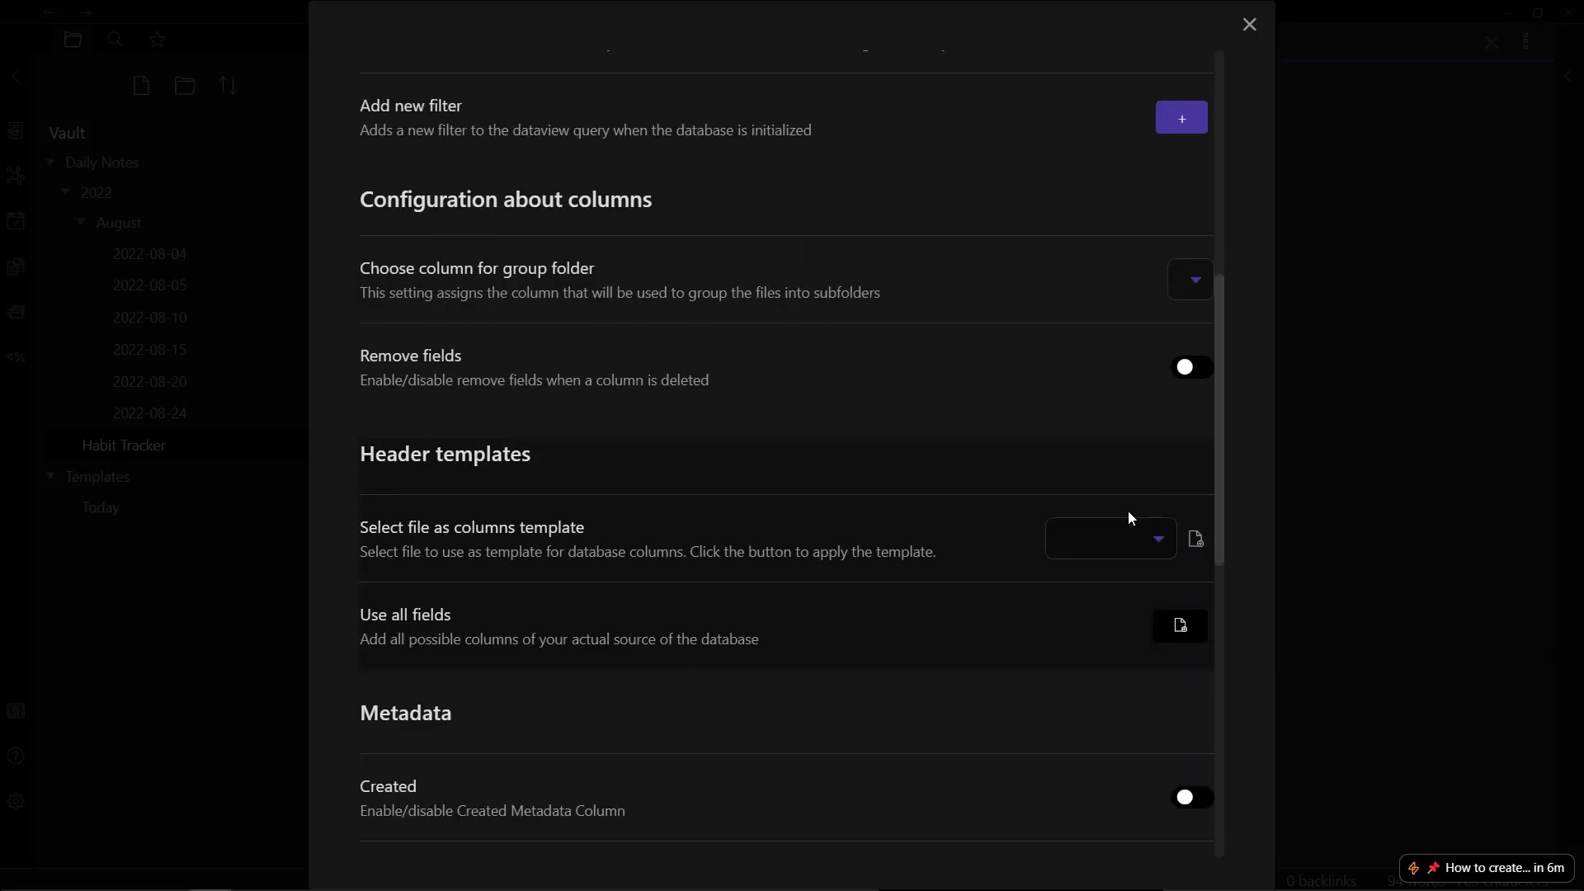
scroll(1129, 514, up, 7)
drag(1147, 389, 1000, 387)
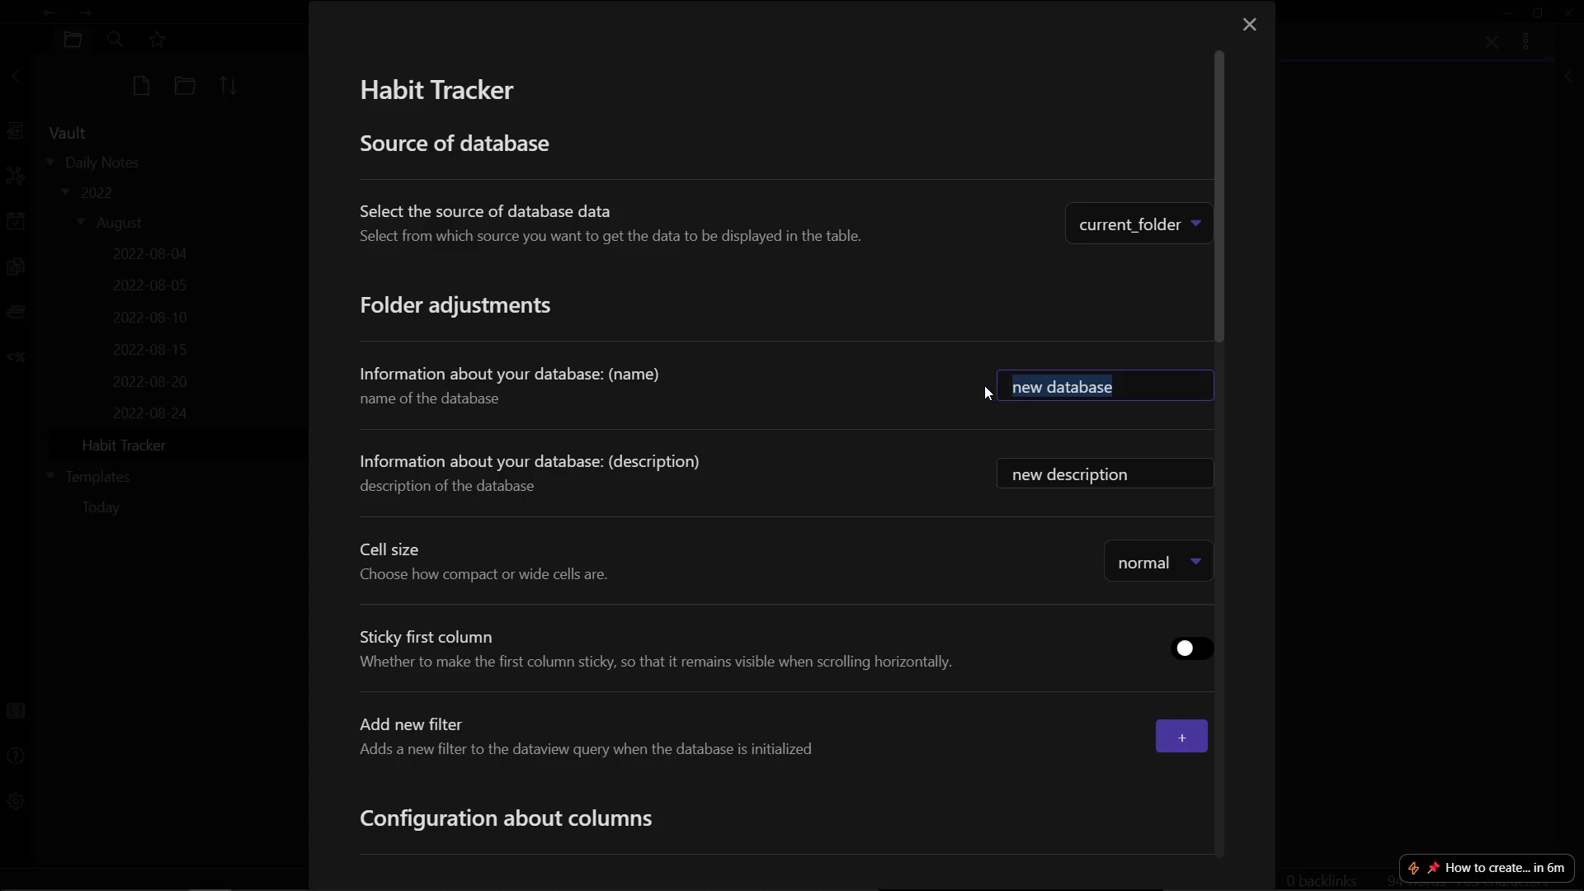
text(Habit R)
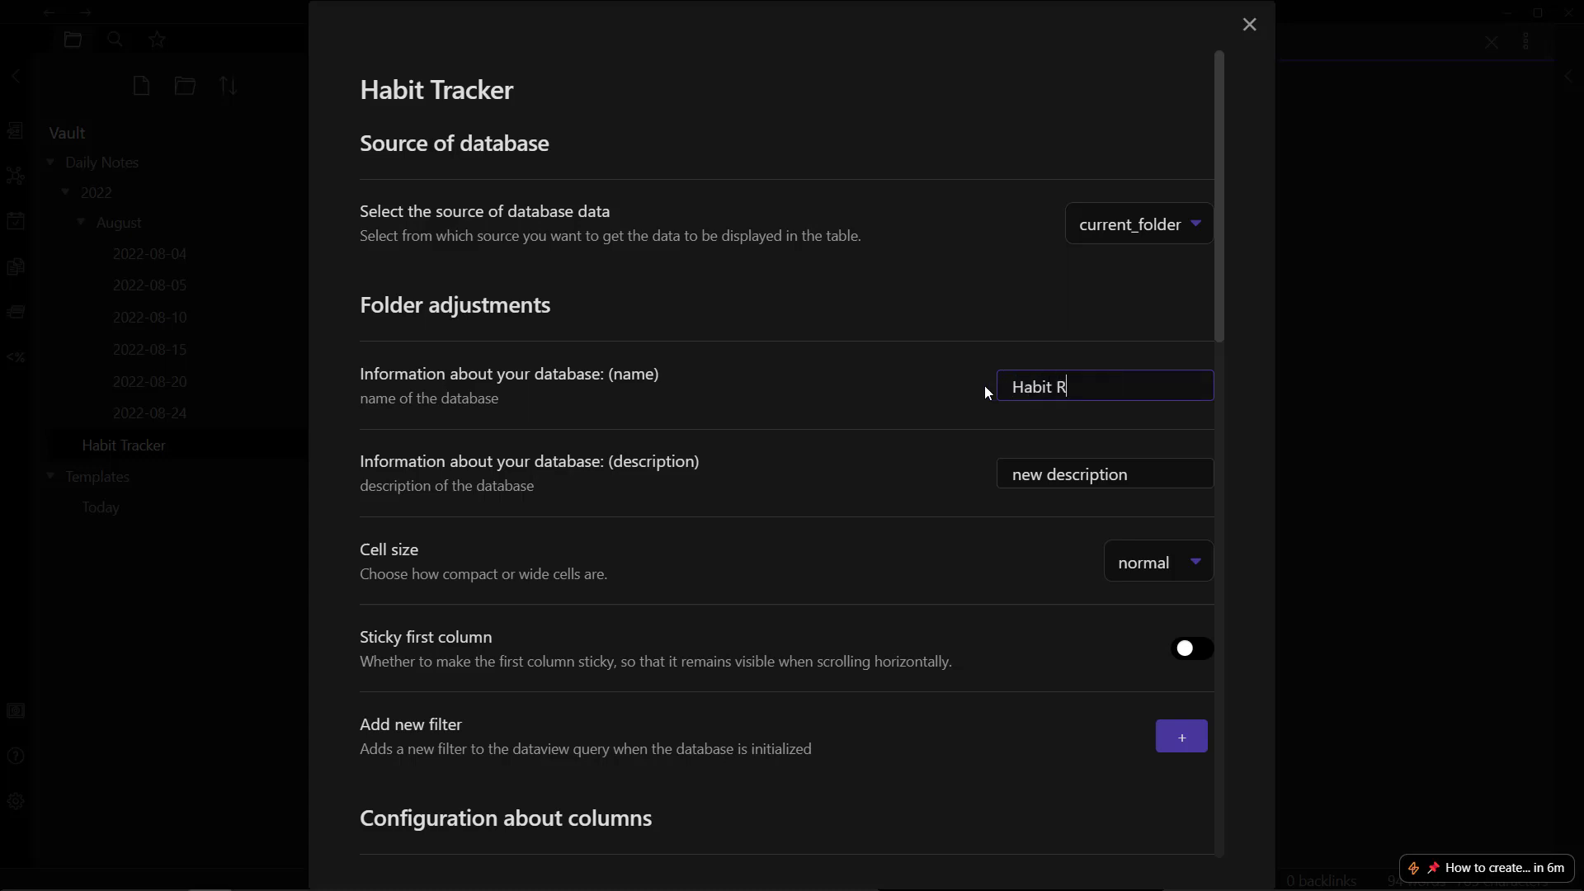
key(BackSpace)
text(tracker)
Step: Set the database description to "Tracking Habits"
key(ctrl+shift+Left)
key(ctrl+shift+Left)
text(Nwe)
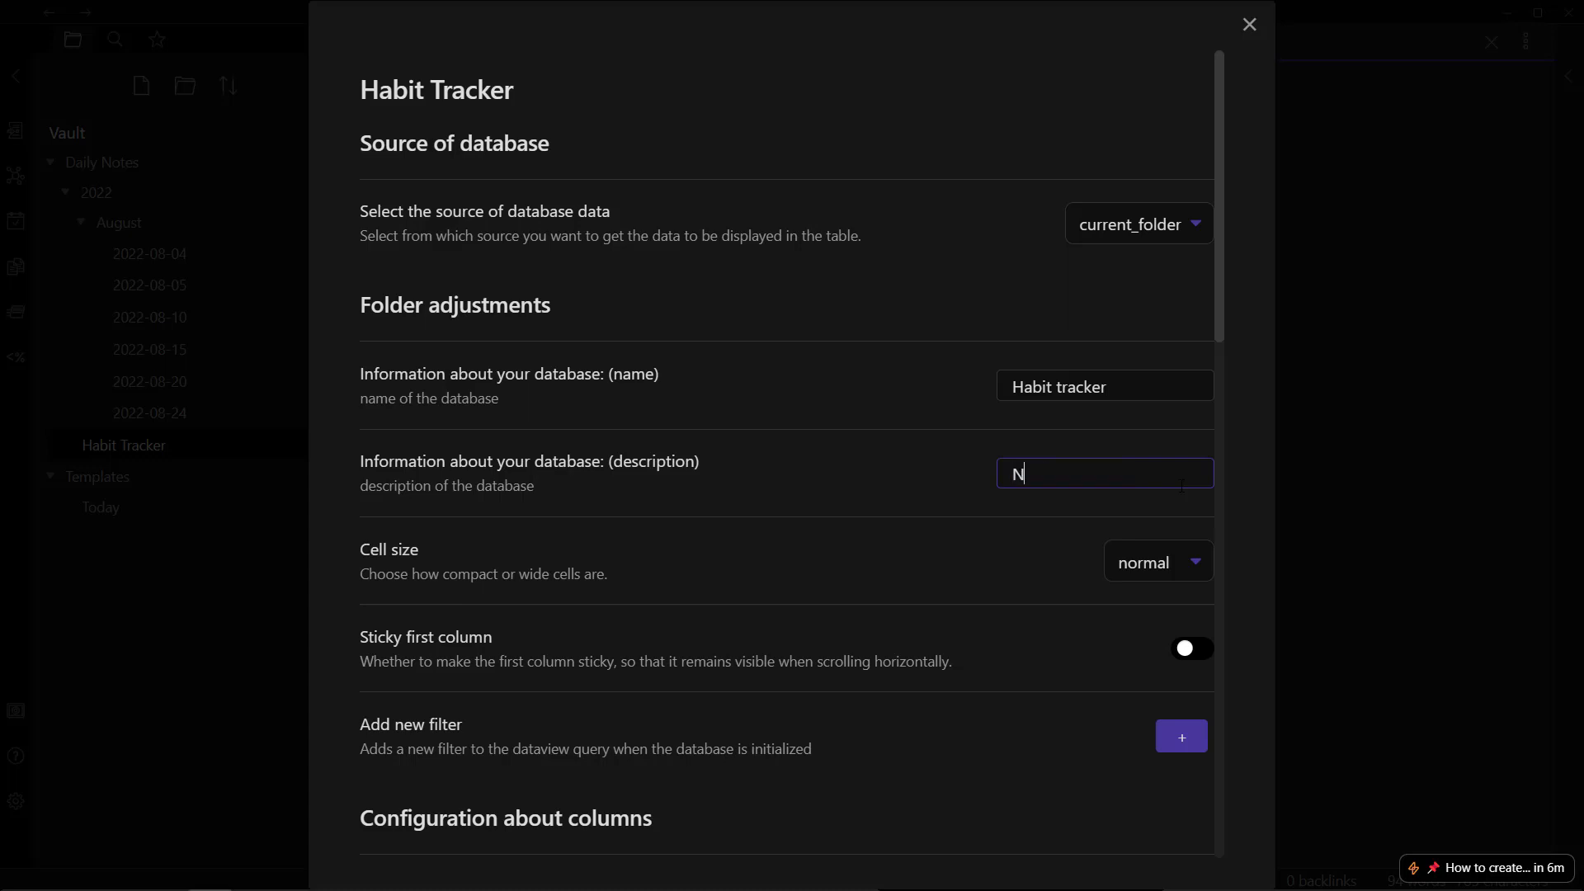
key(BackSpace)
key(BackSpace)
key(BackSpace)
key(BackSpace)
text(Tracking Habits)
Step: Set the database cell size to compact and enable the sticky first column
click(1155, 564)
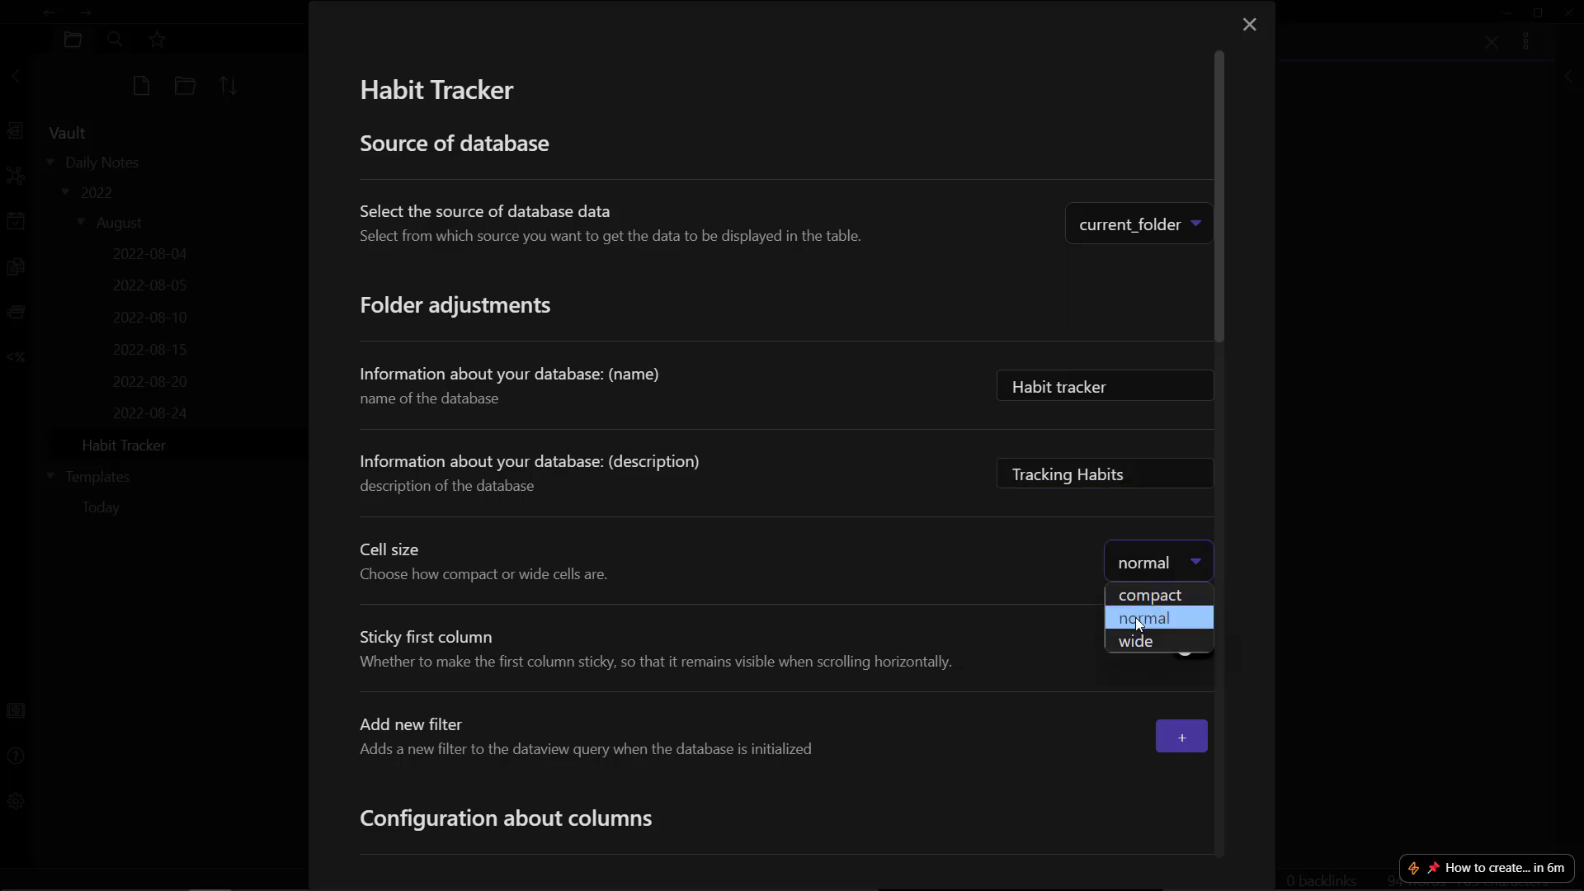
click(1139, 595)
click(1191, 652)
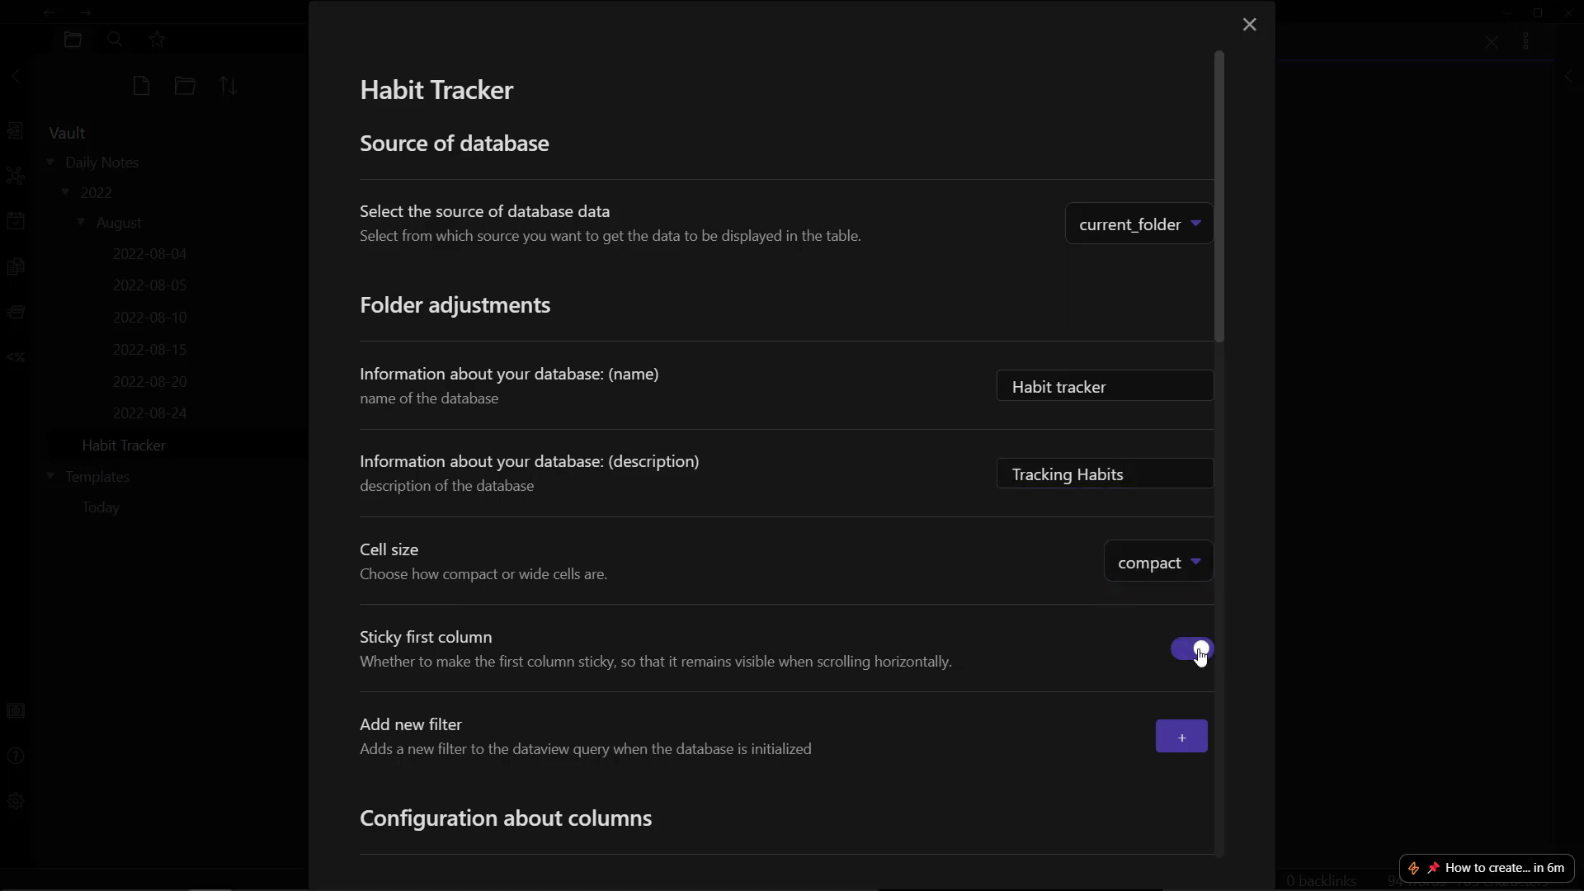
scroll(513, 694, down, 4)
scroll(831, 629, down, 1)
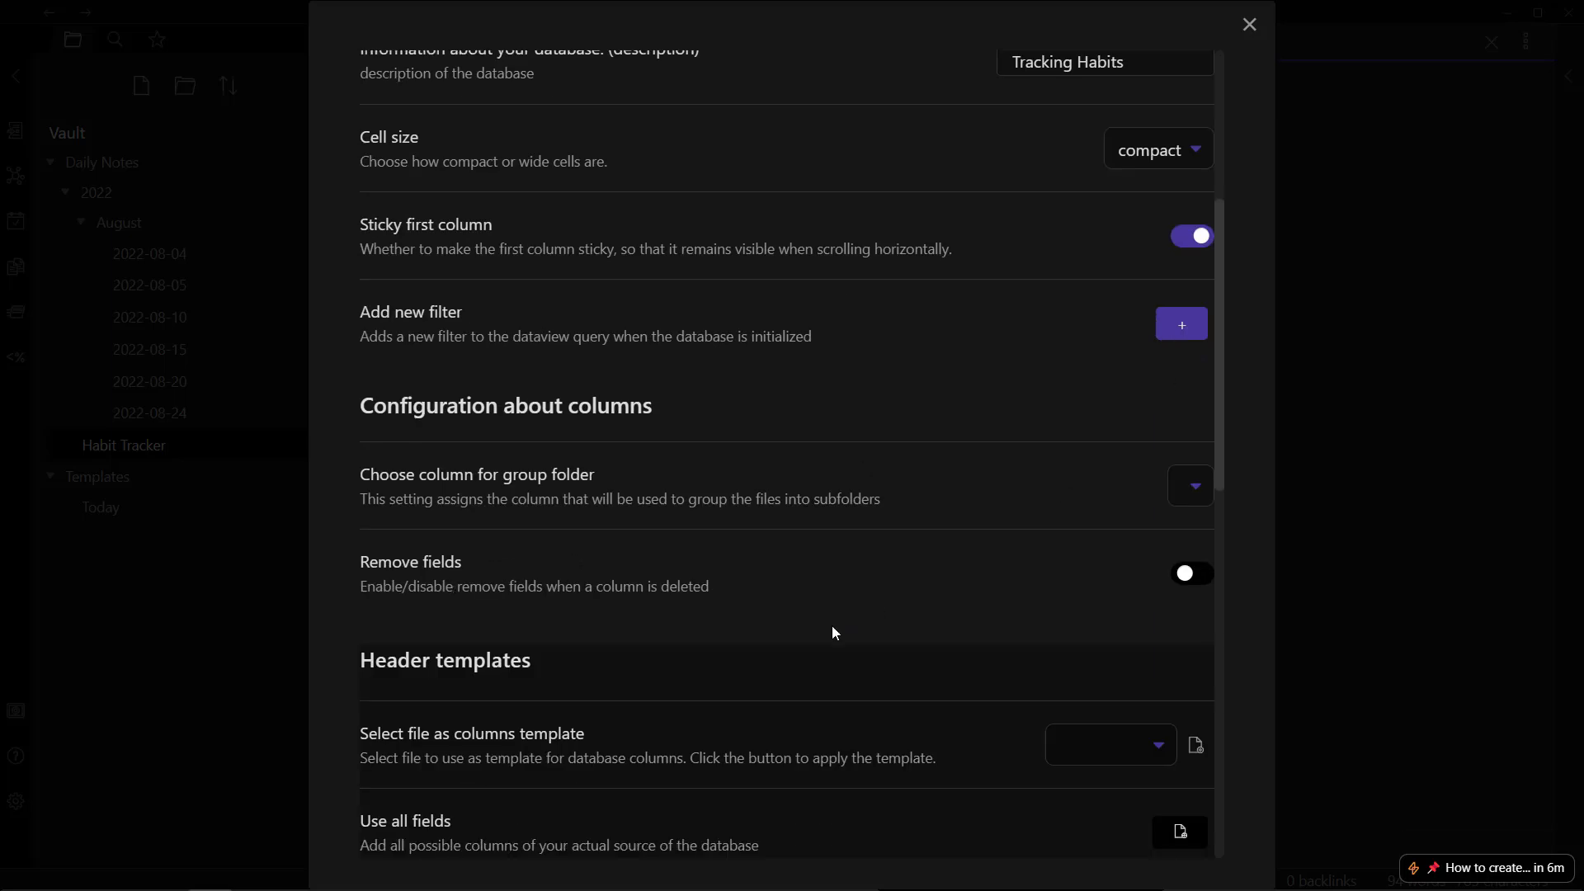
scroll(695, 423, up, 5)
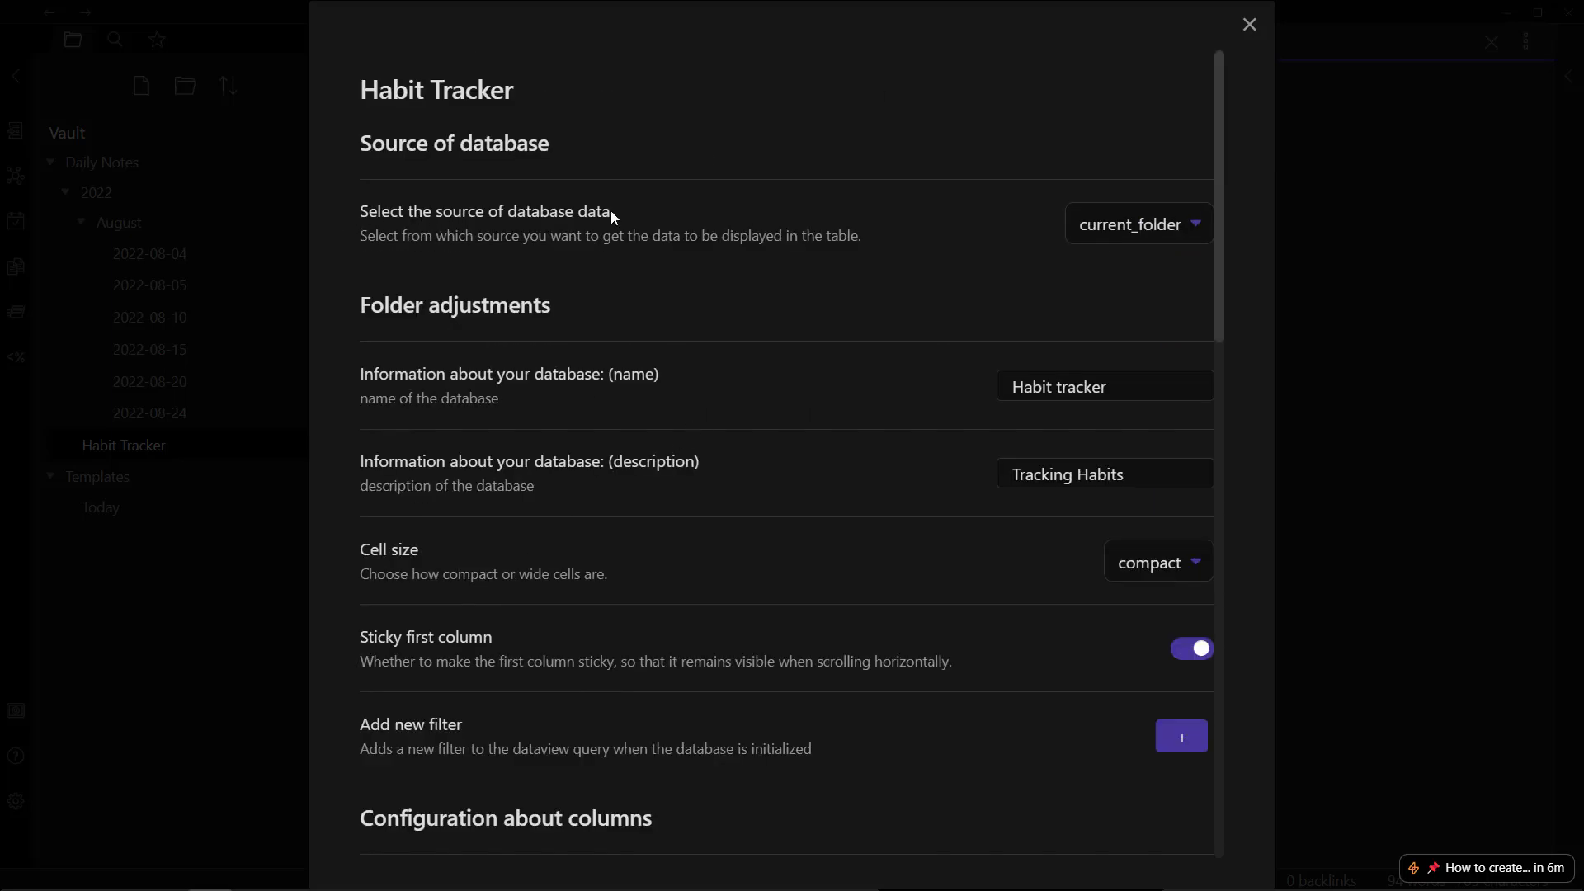
Step: Check the available data sources, keep current_folder as the database source, and close the database settings
click(1171, 231)
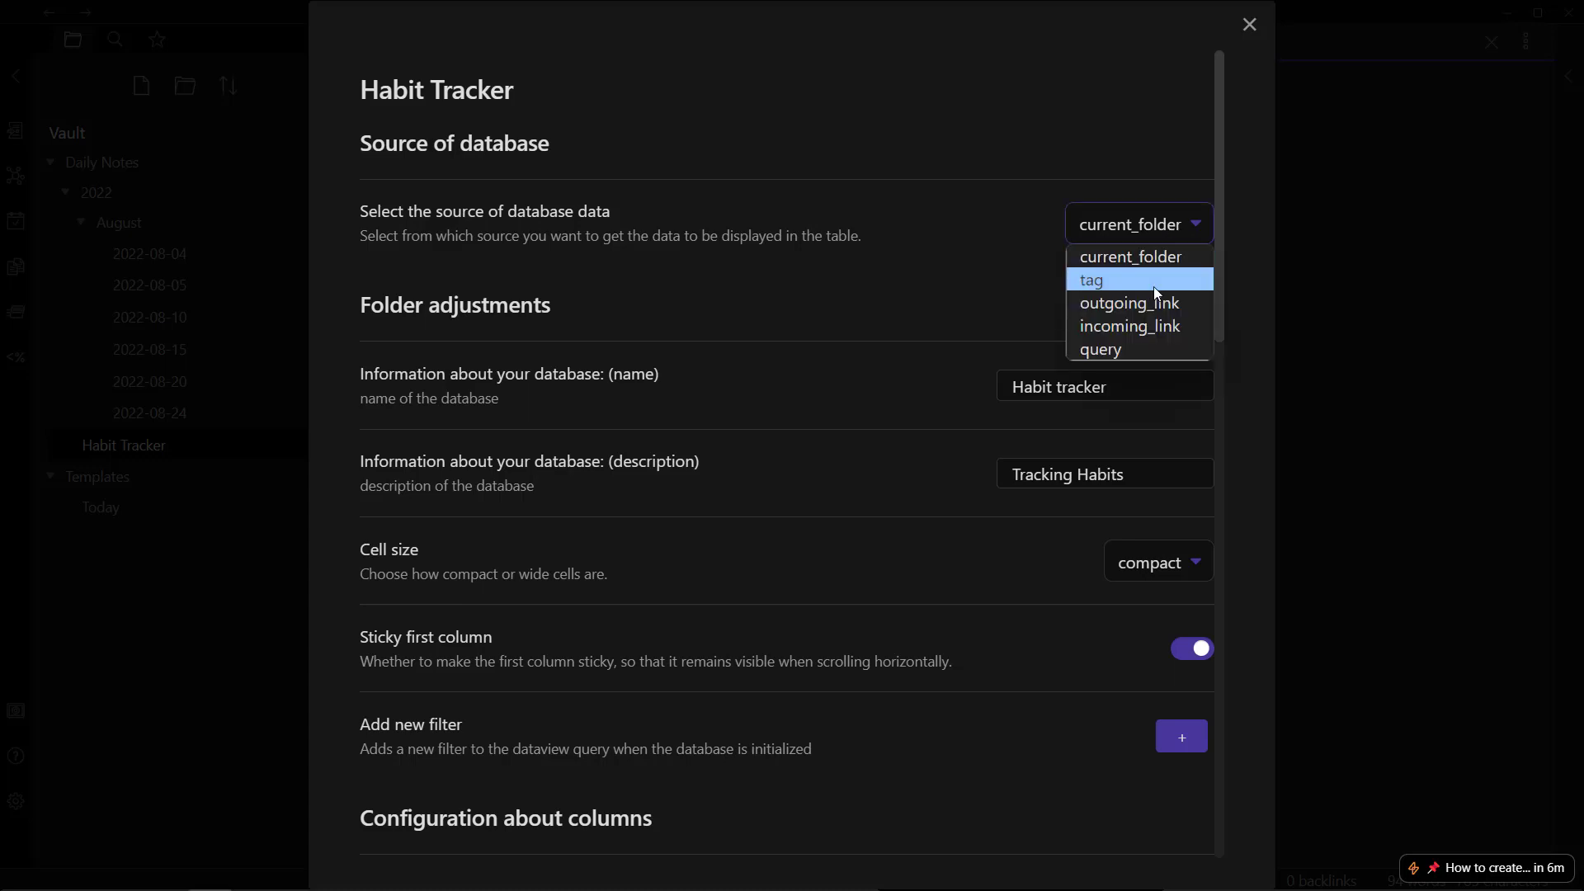
click(913, 239)
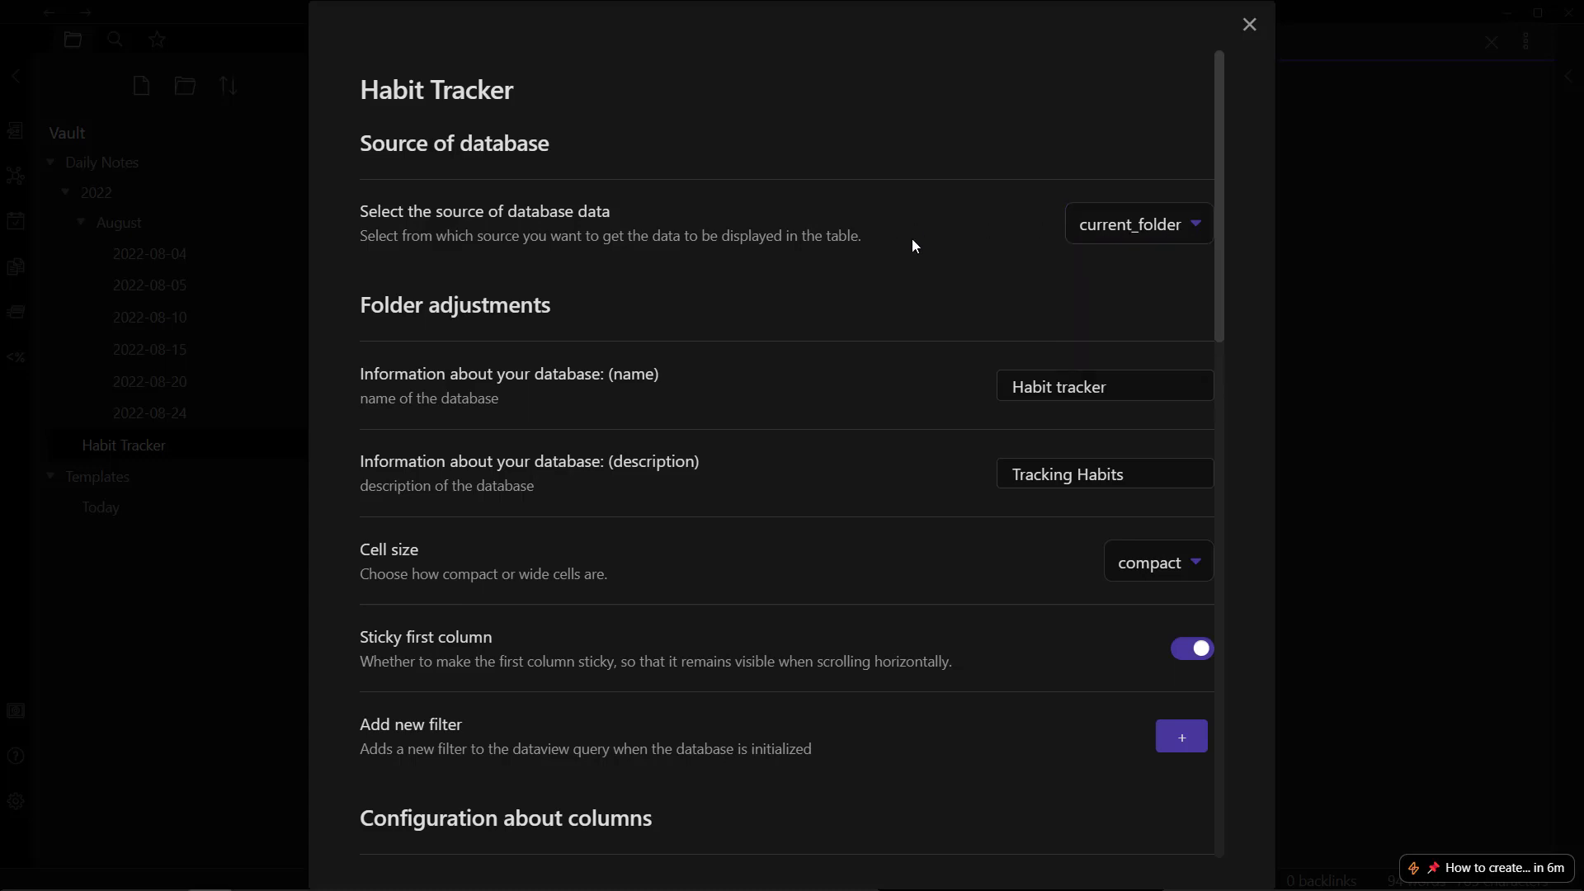
click(1192, 236)
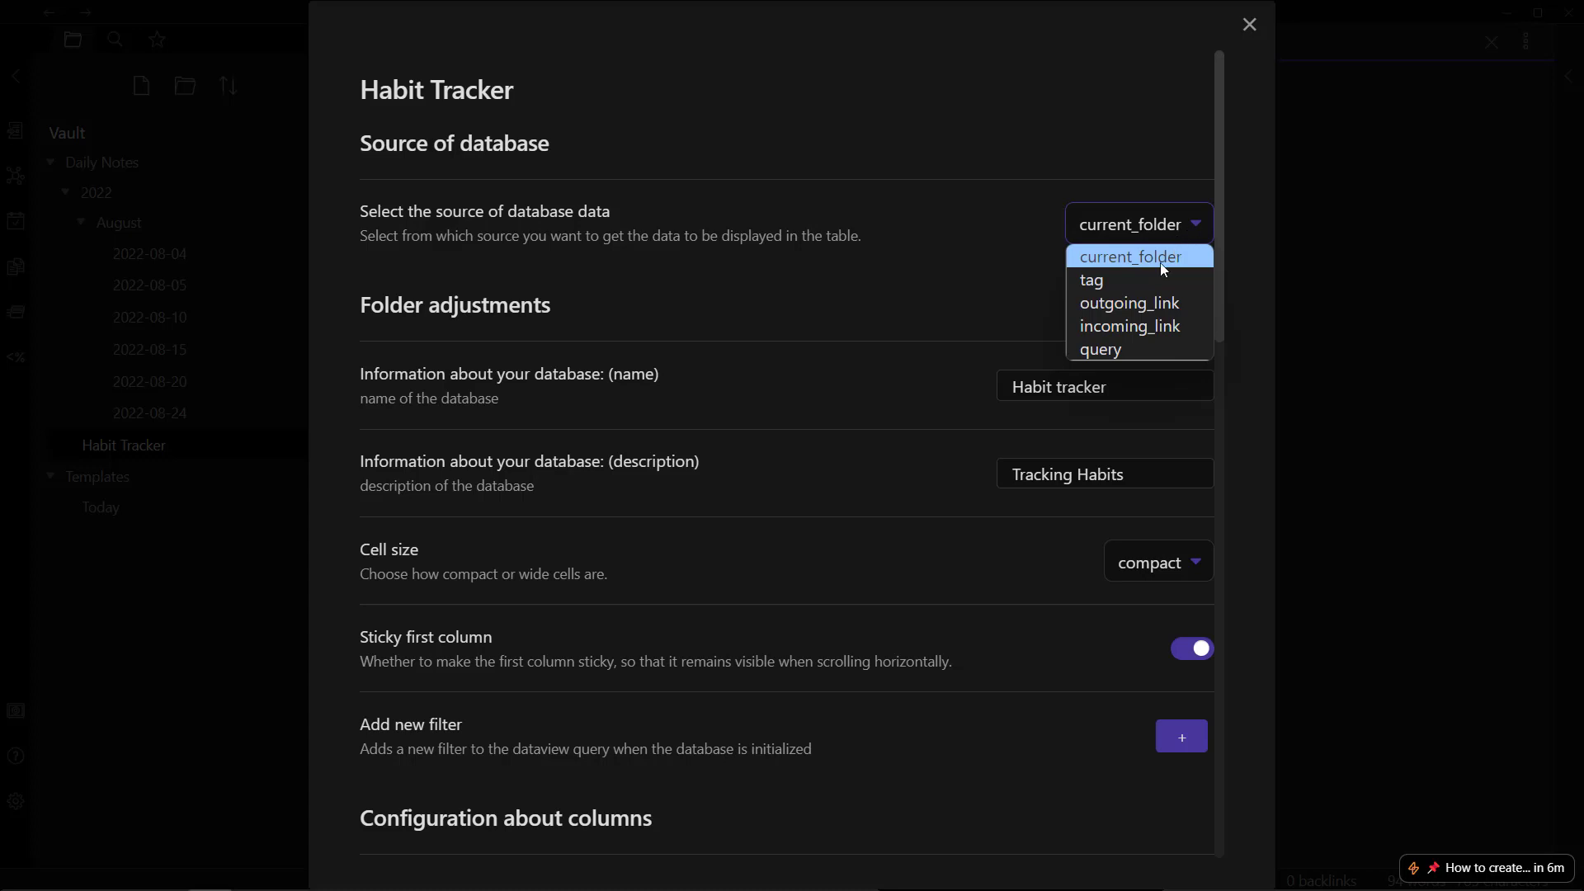
click(1161, 263)
click(1177, 235)
click(969, 249)
scroll(992, 314, down, 15)
scroll(809, 322, down, 3)
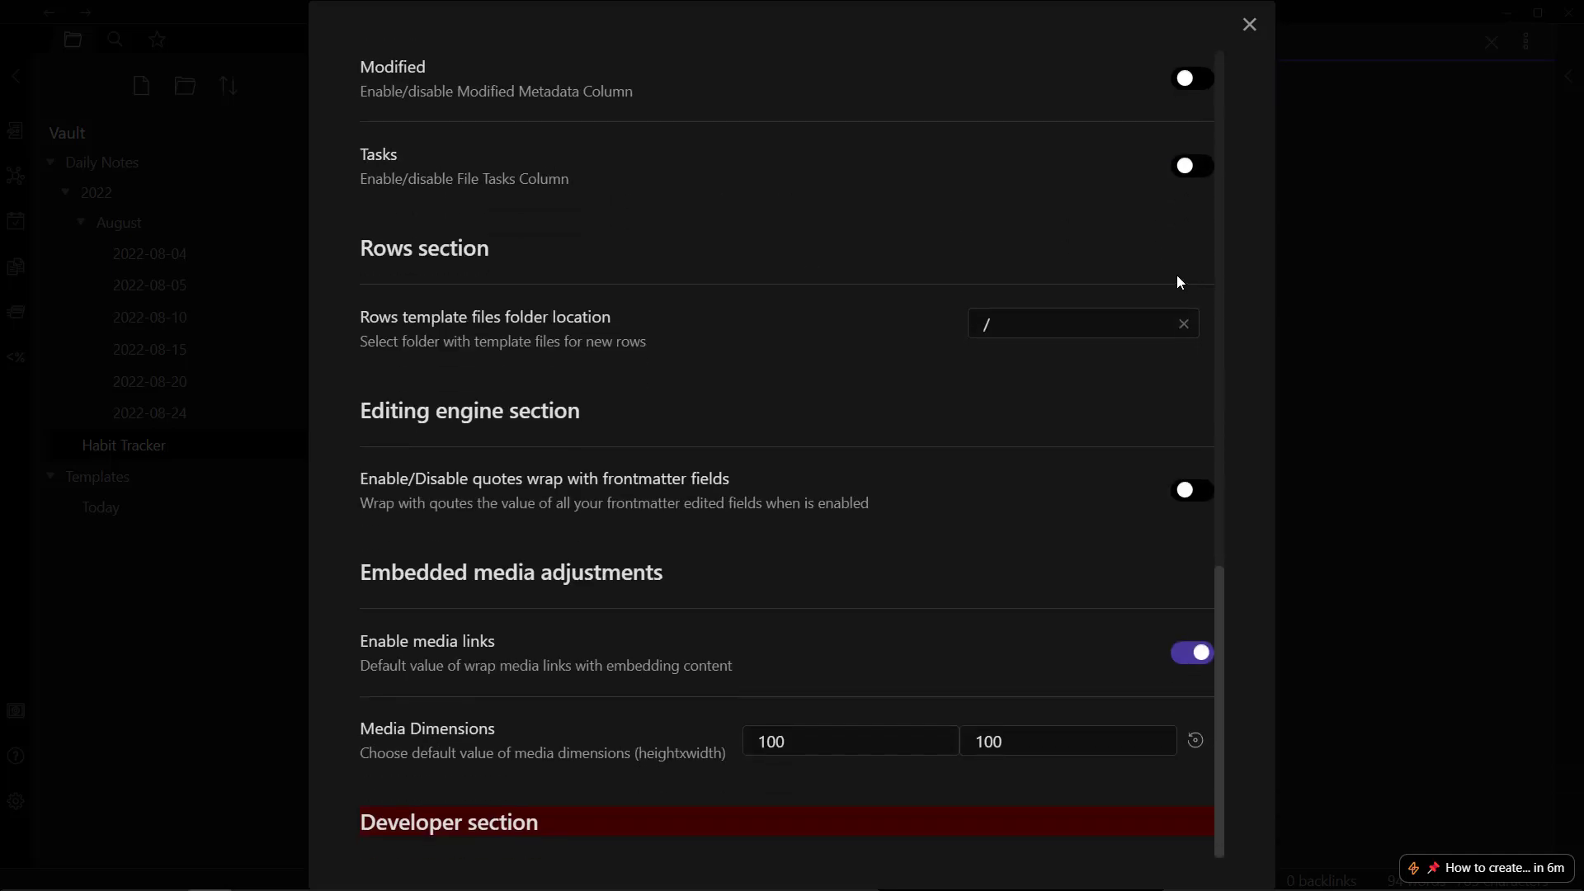
click(1251, 25)
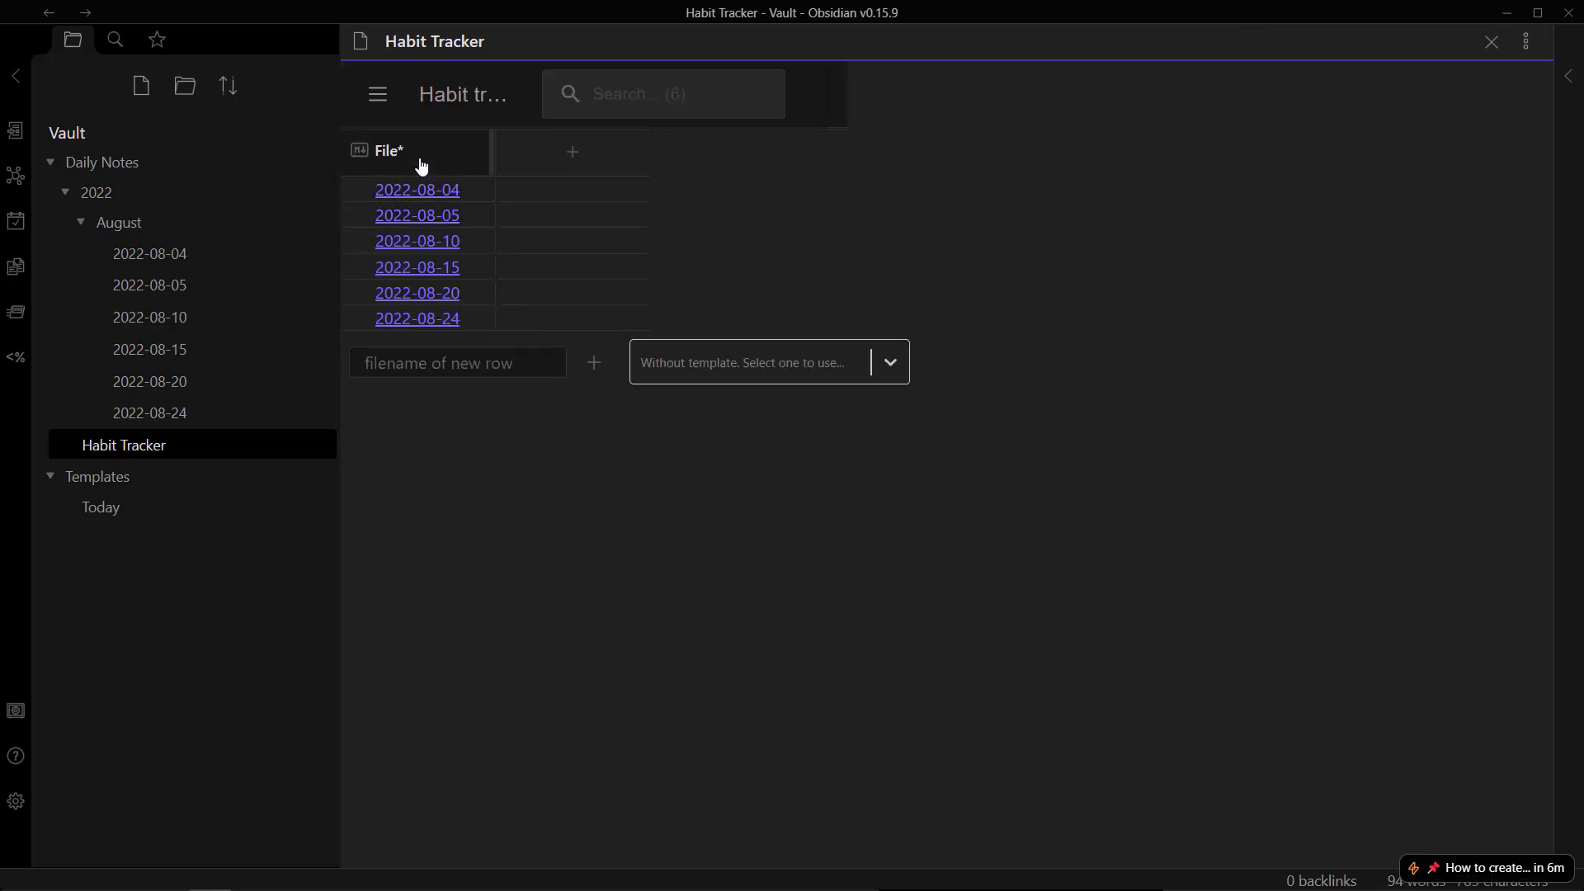
Step: Add a new column to the habit tracker database and name it "Reading"
click(573, 151)
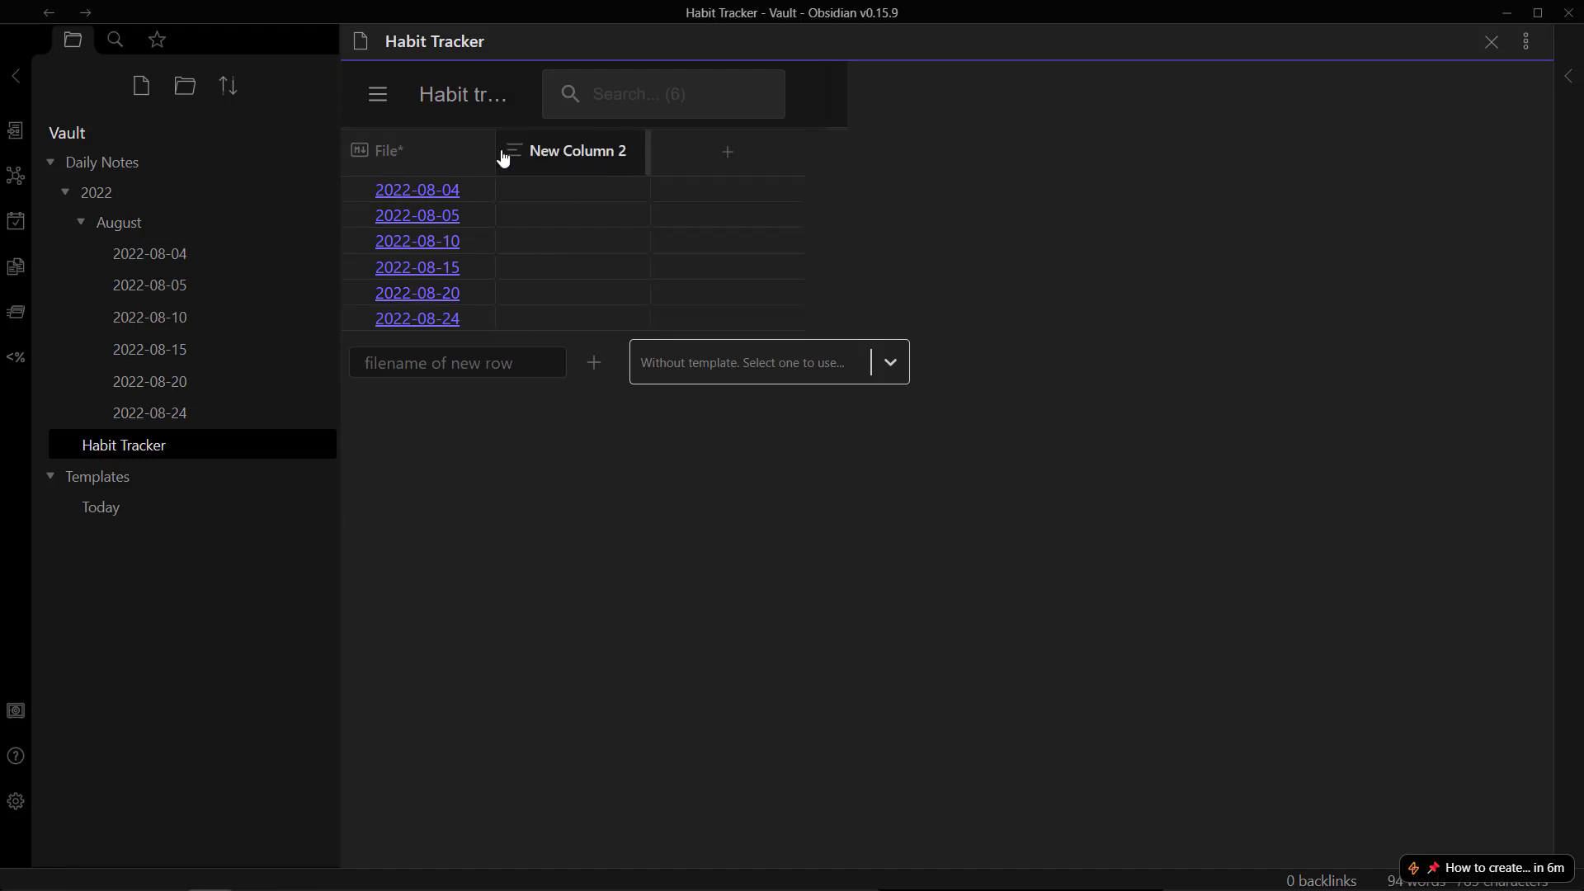
click(603, 156)
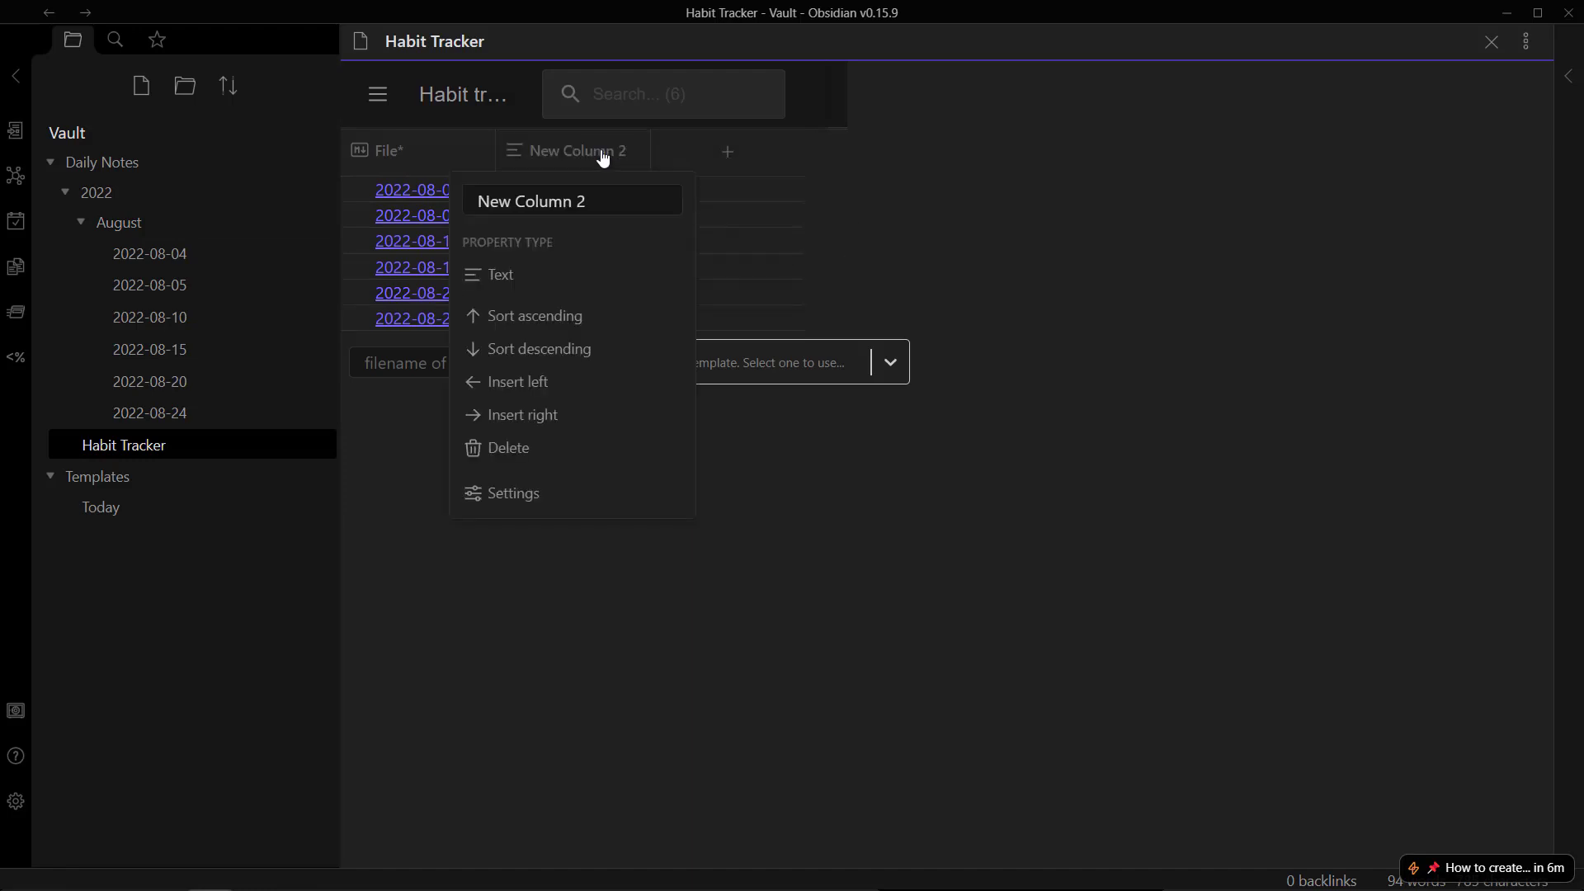
click(621, 205)
key(ctrl+a)
text(Radi)
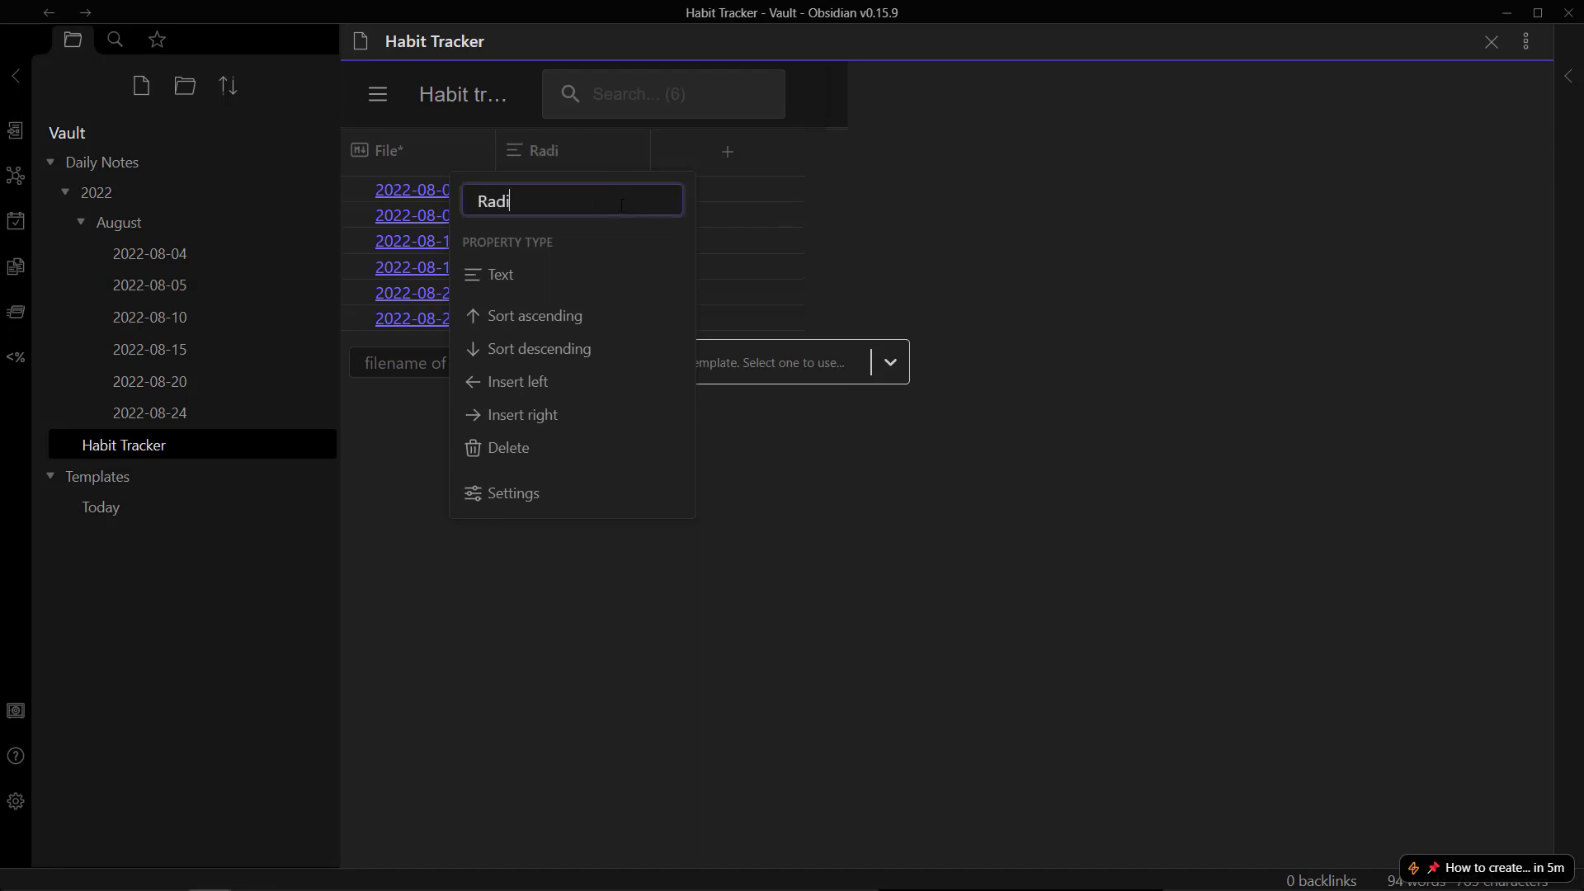
text(ng)
key(BackSpace)
key(BackSpace)
key(BackSpace)
key(BackSpace)
key(BackSpace)
key(BackSpace)
text(Readin)
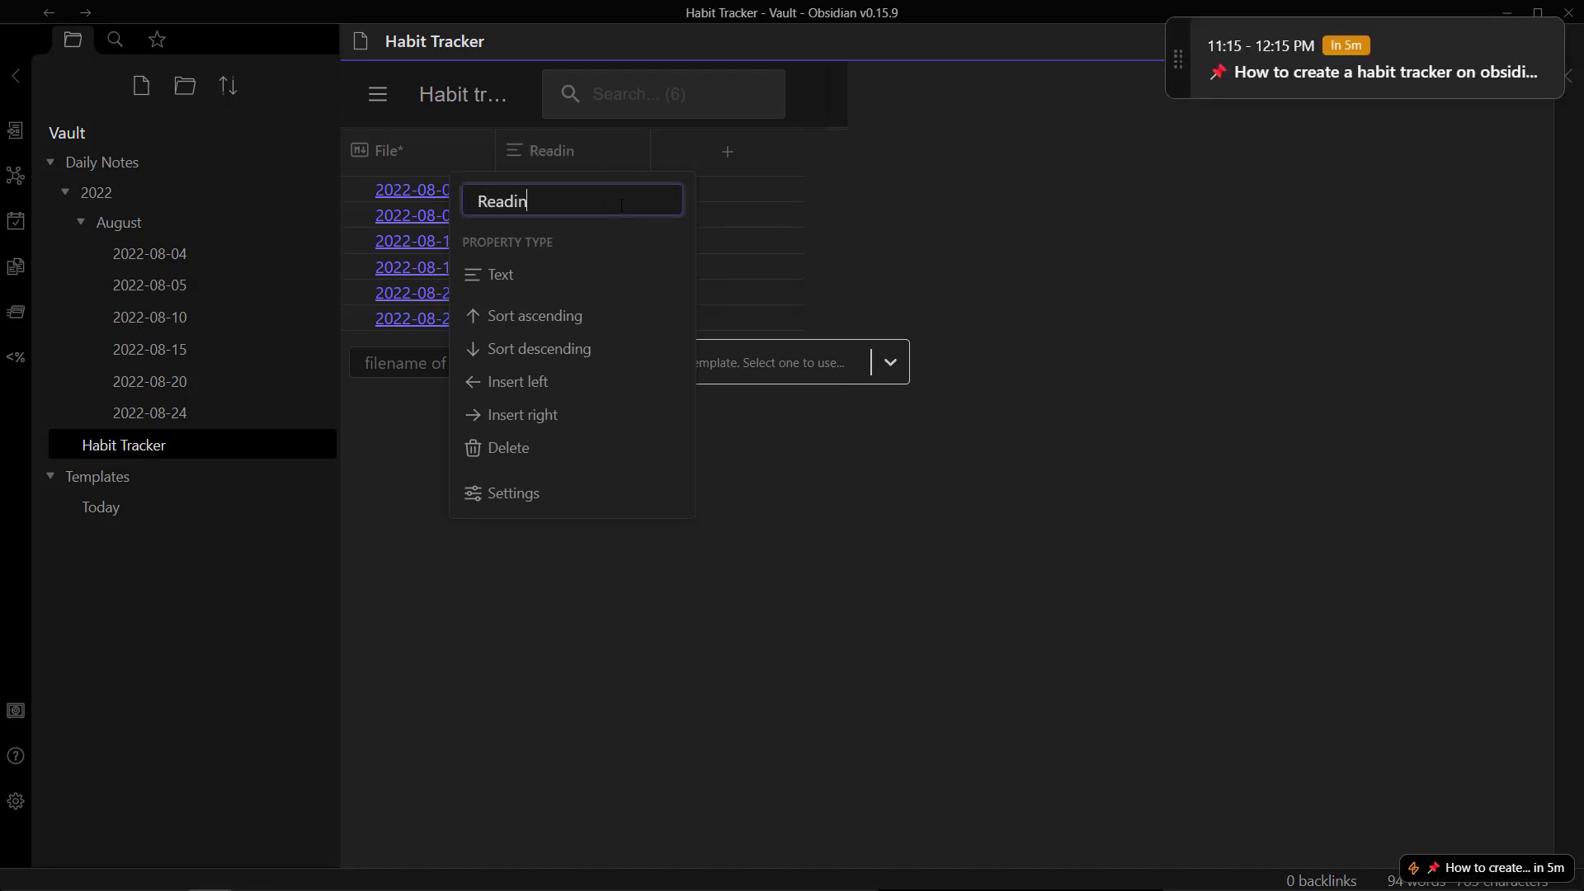
text(g)
key(Return)
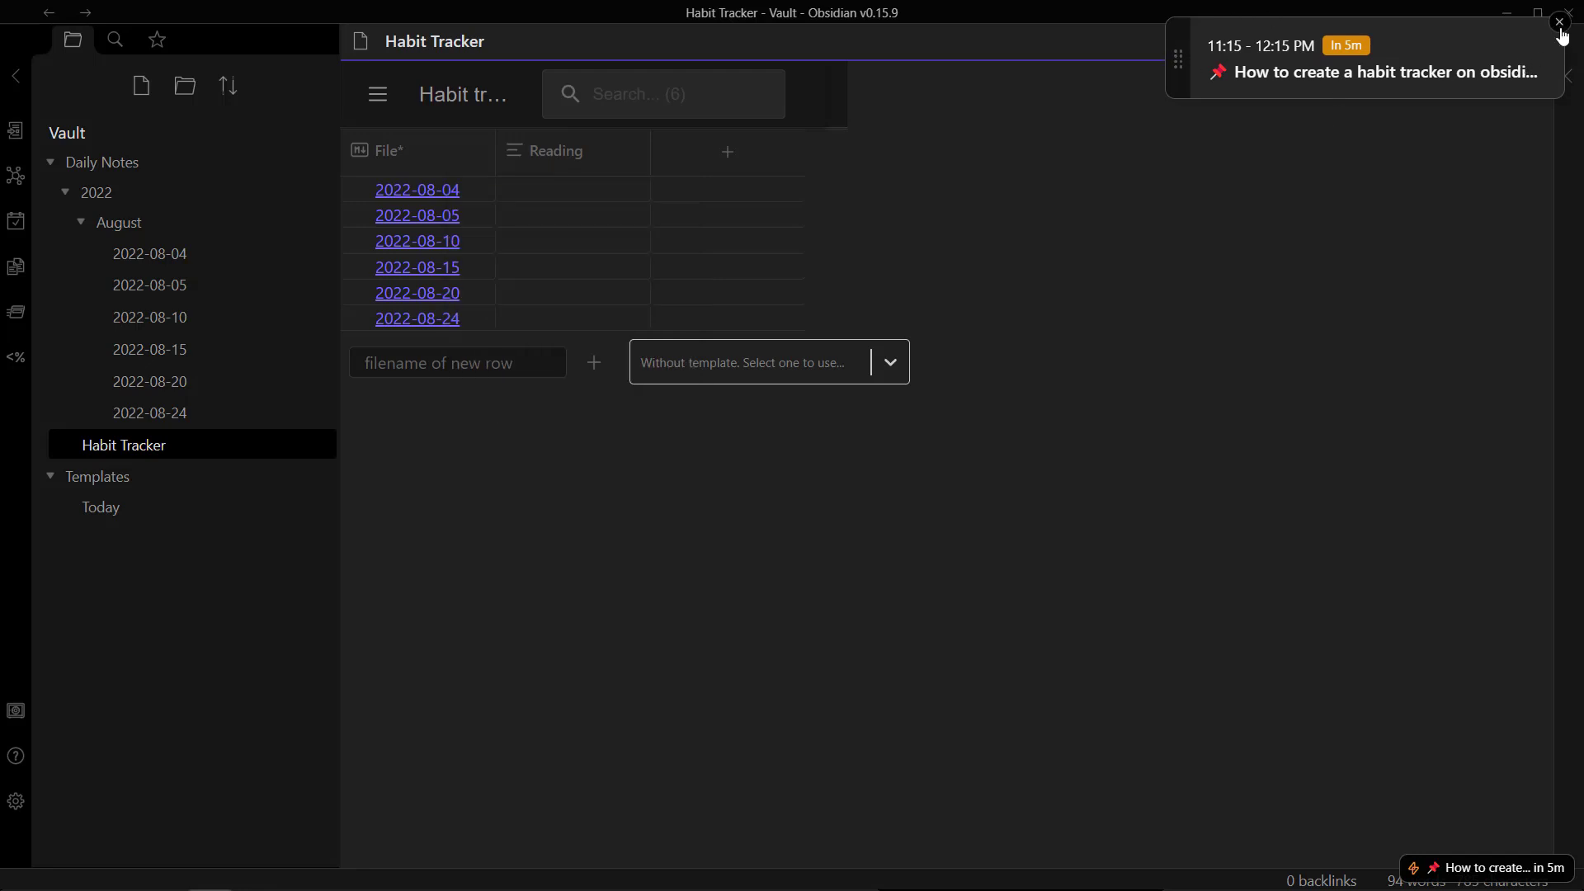
Step: Dismiss the calendar reminder and set the Reading column's property type to Checkbox
click(1560, 24)
click(602, 165)
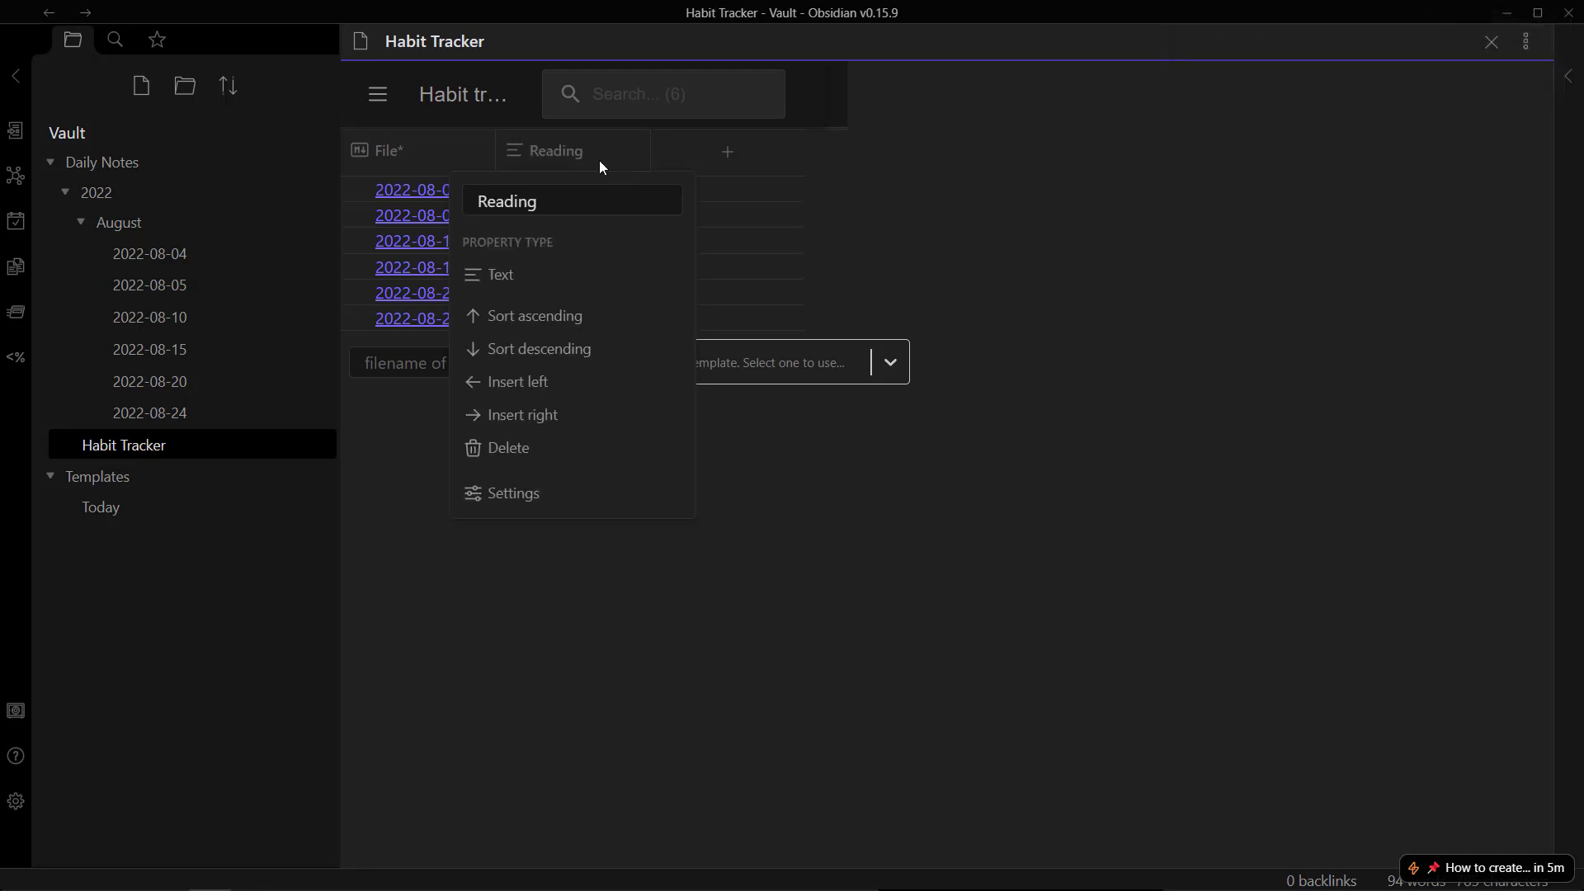
mouse_move(537, 275)
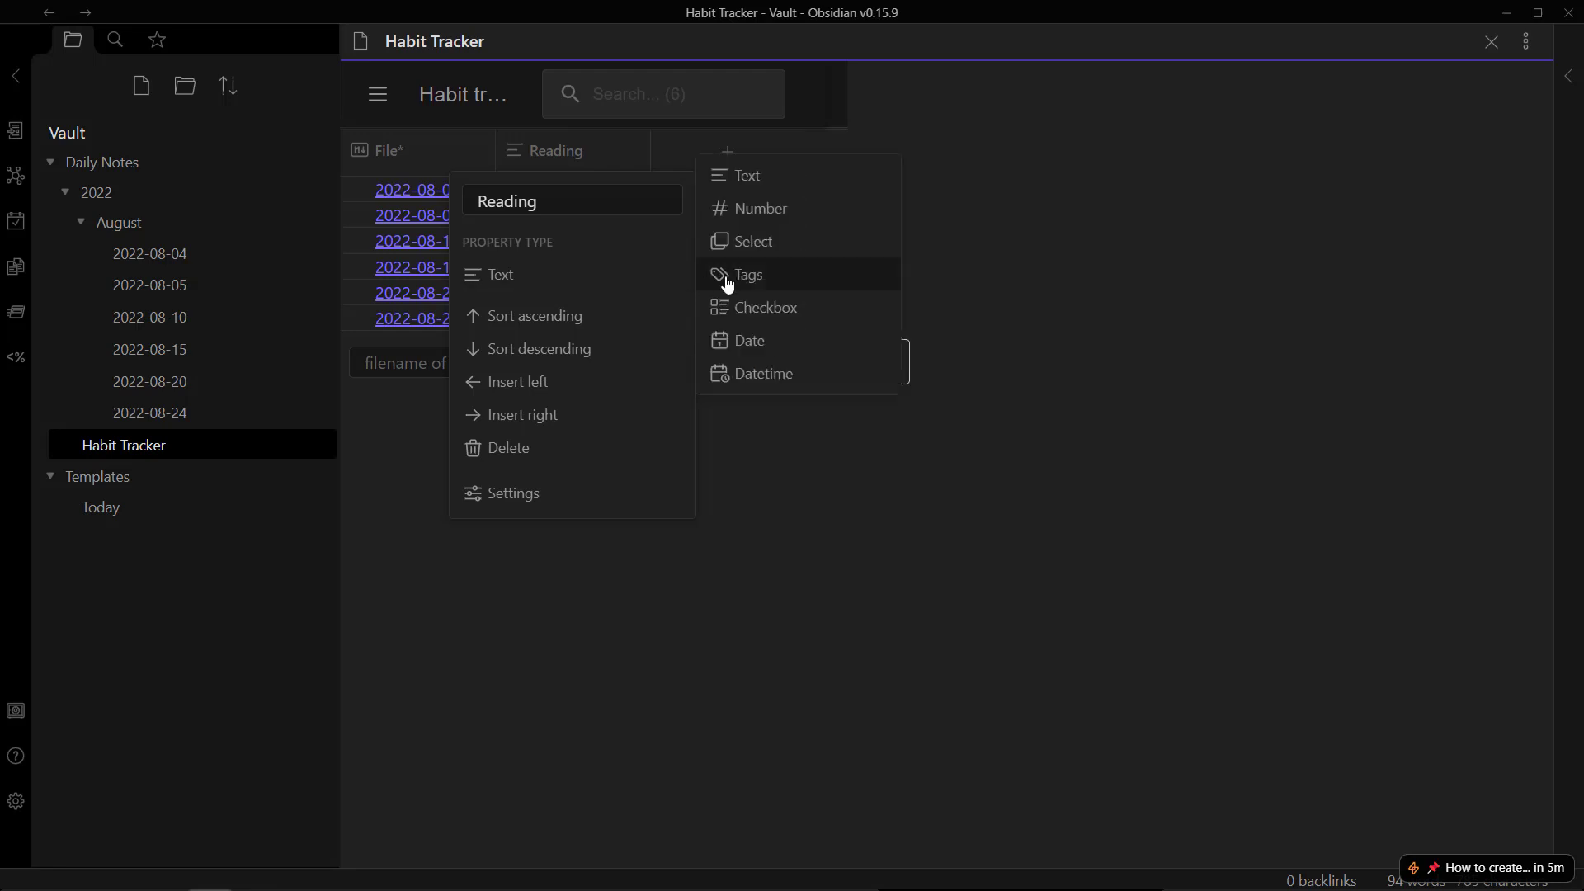
click(771, 317)
Step: Add another column after Reading and name it "Writing"
click(730, 156)
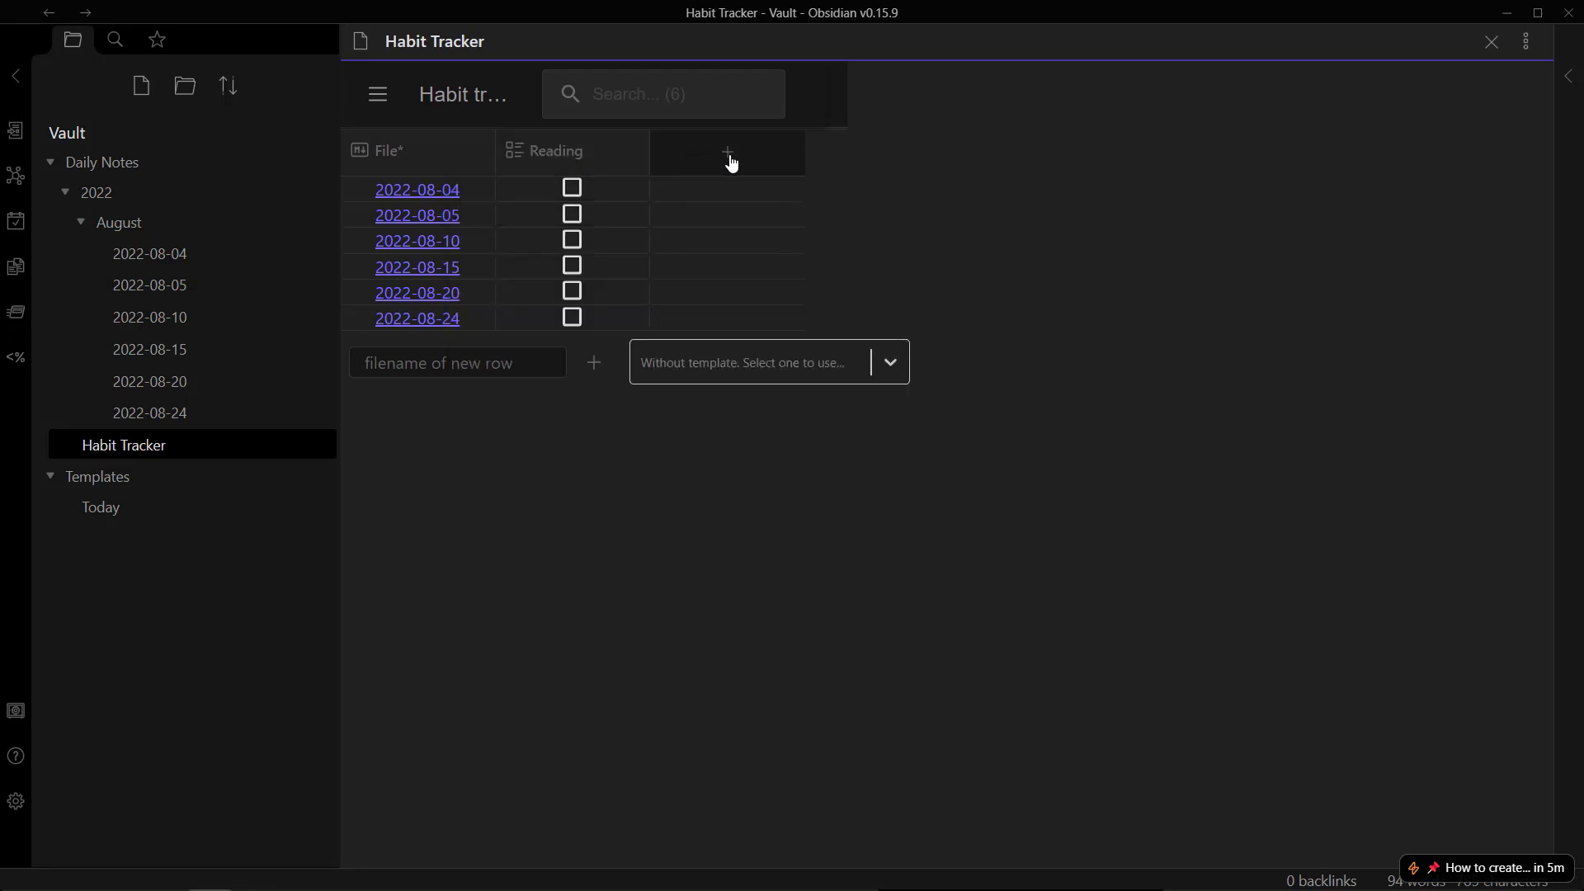
click(732, 157)
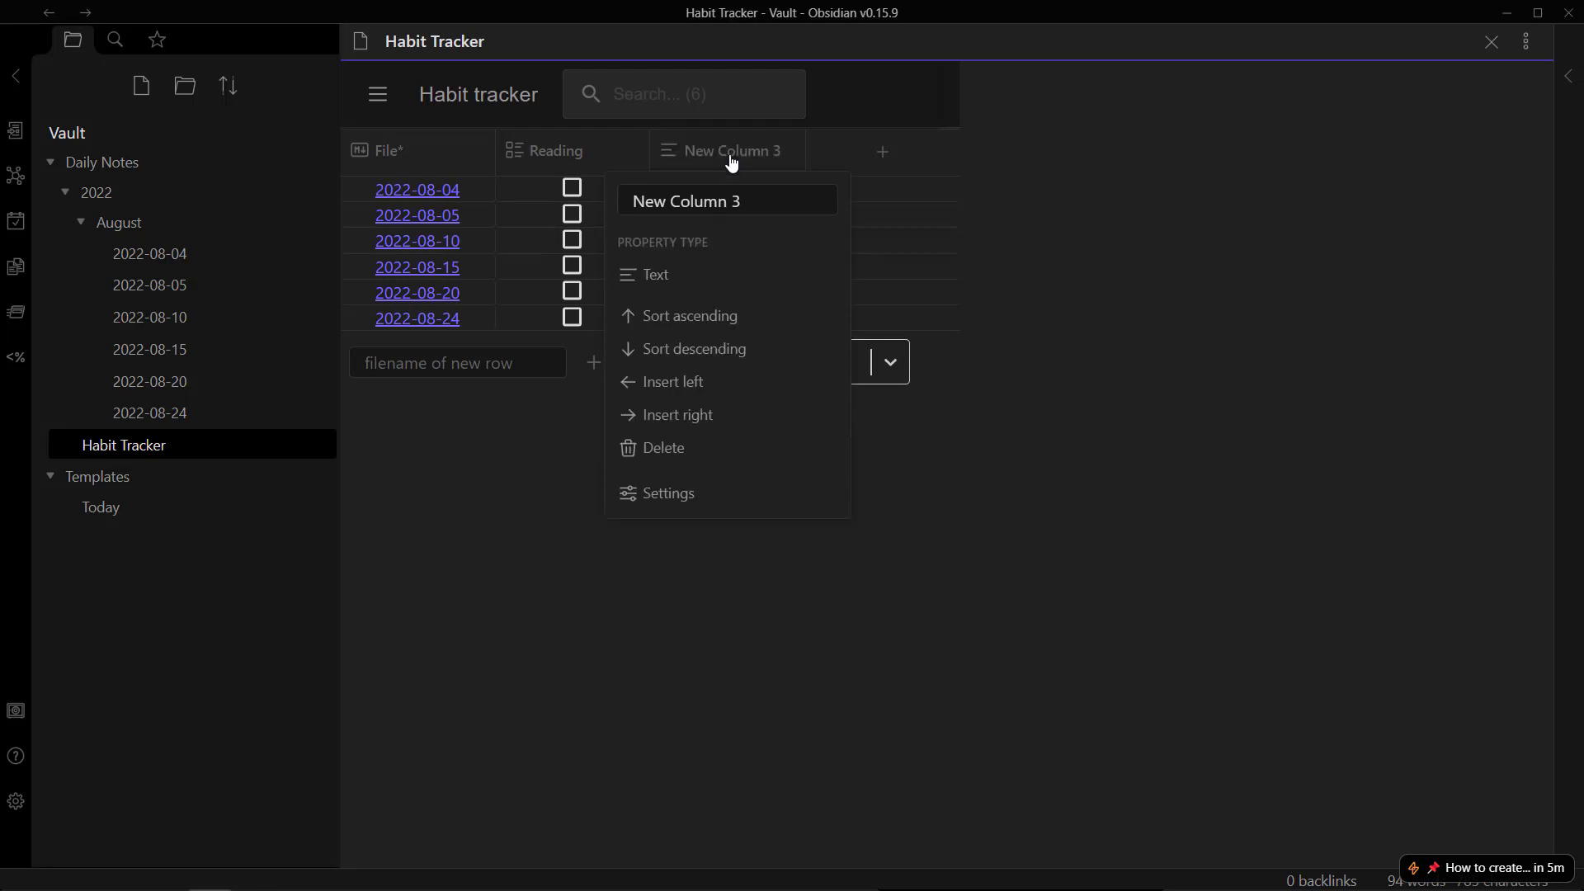
click(738, 202)
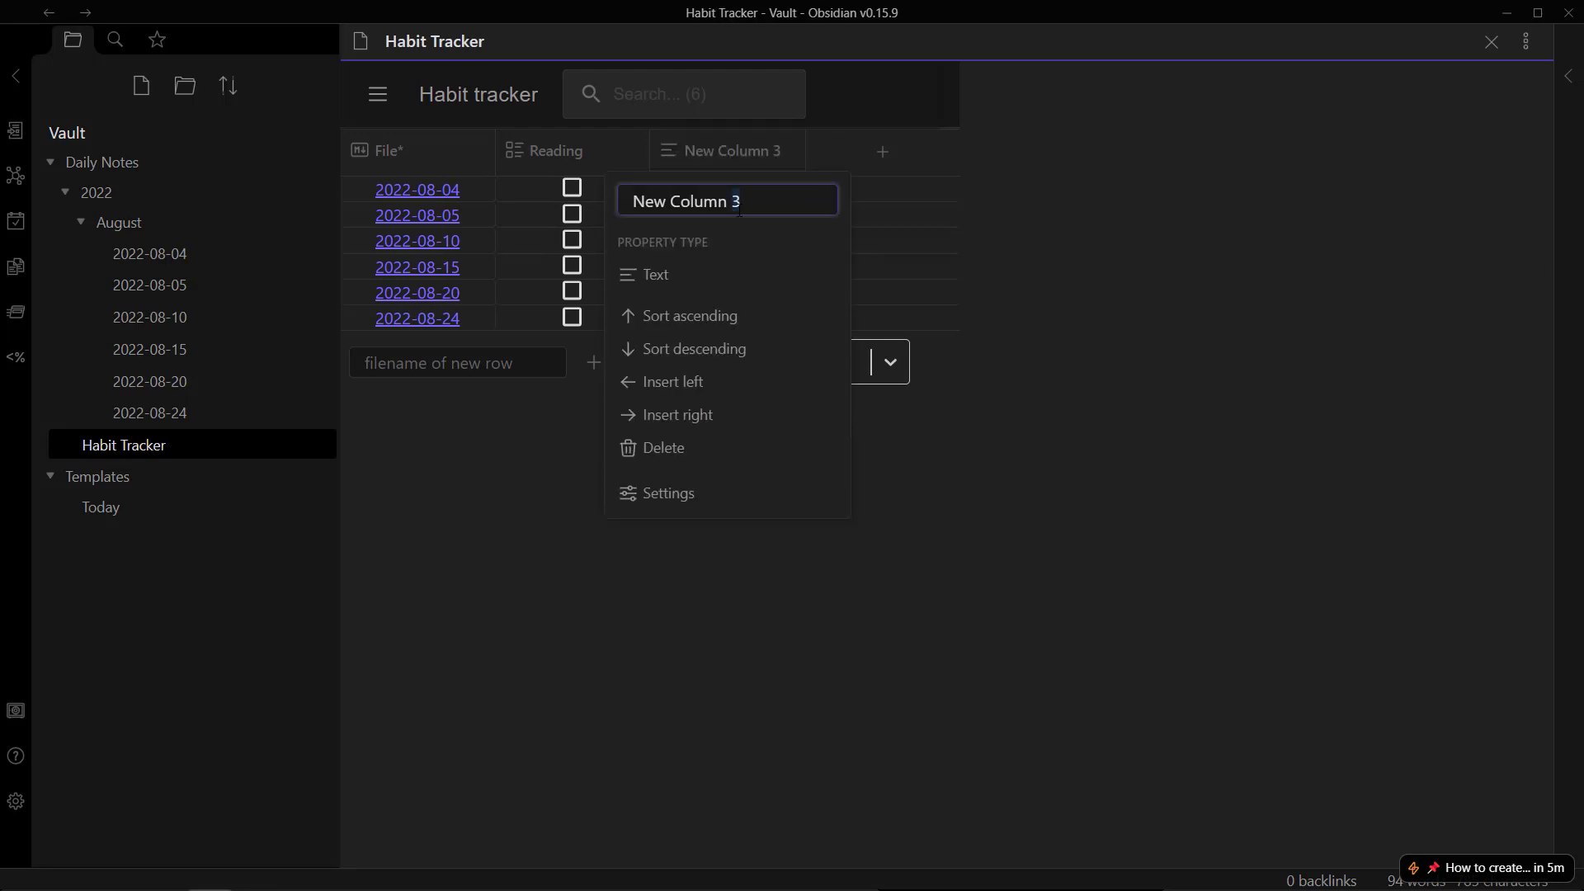
key(ctrl+a)
text(Writing)
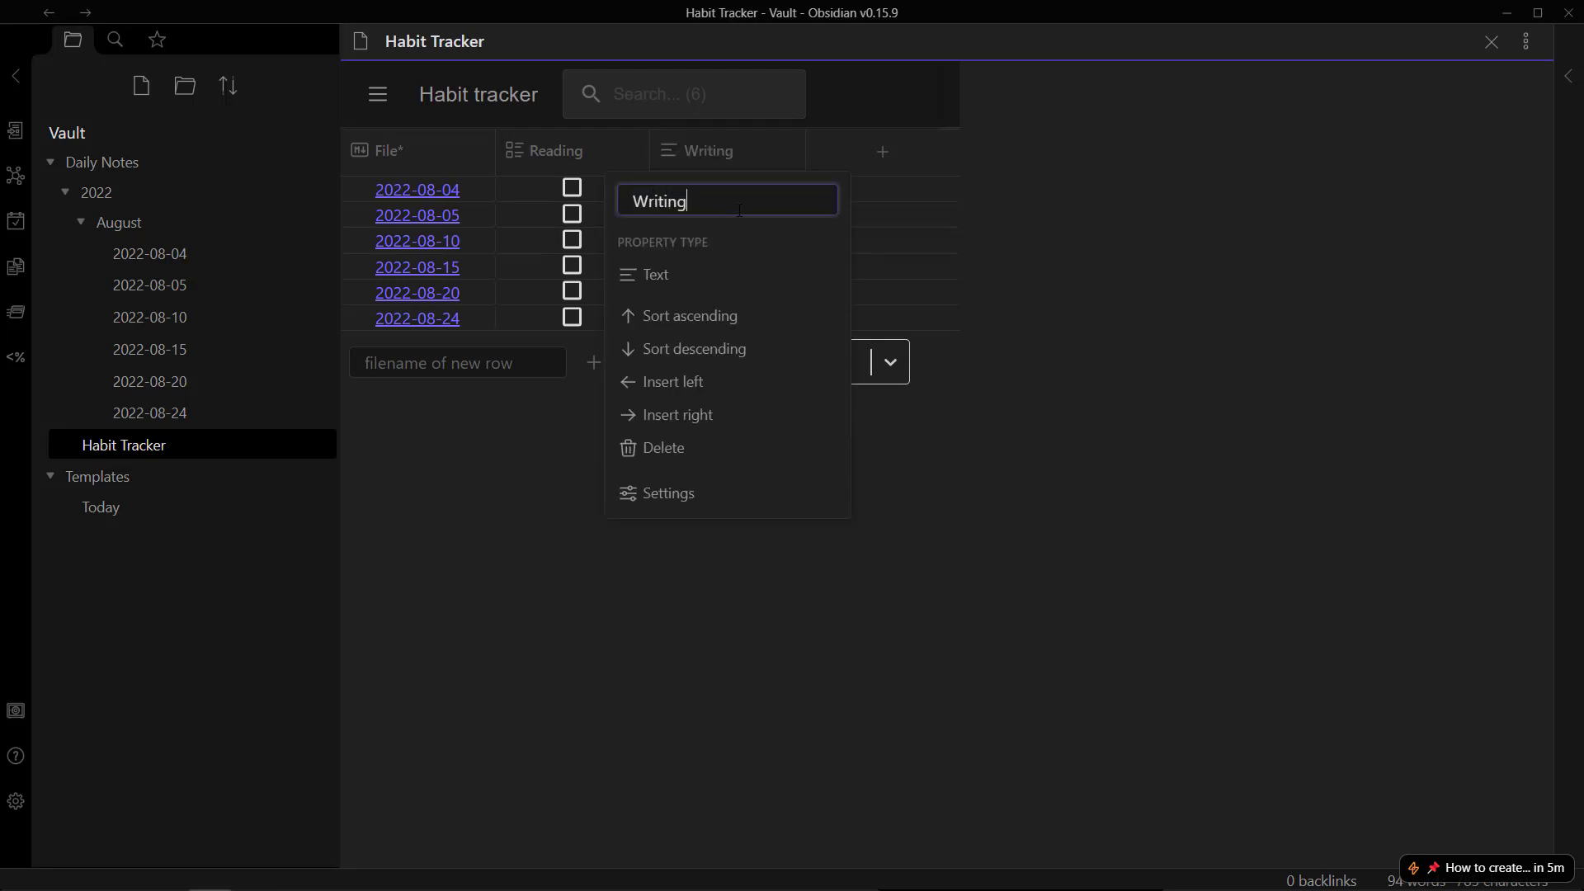
key(Return)
Step: Set the Writing column's property type to Number
click(764, 152)
mouse_move(705, 283)
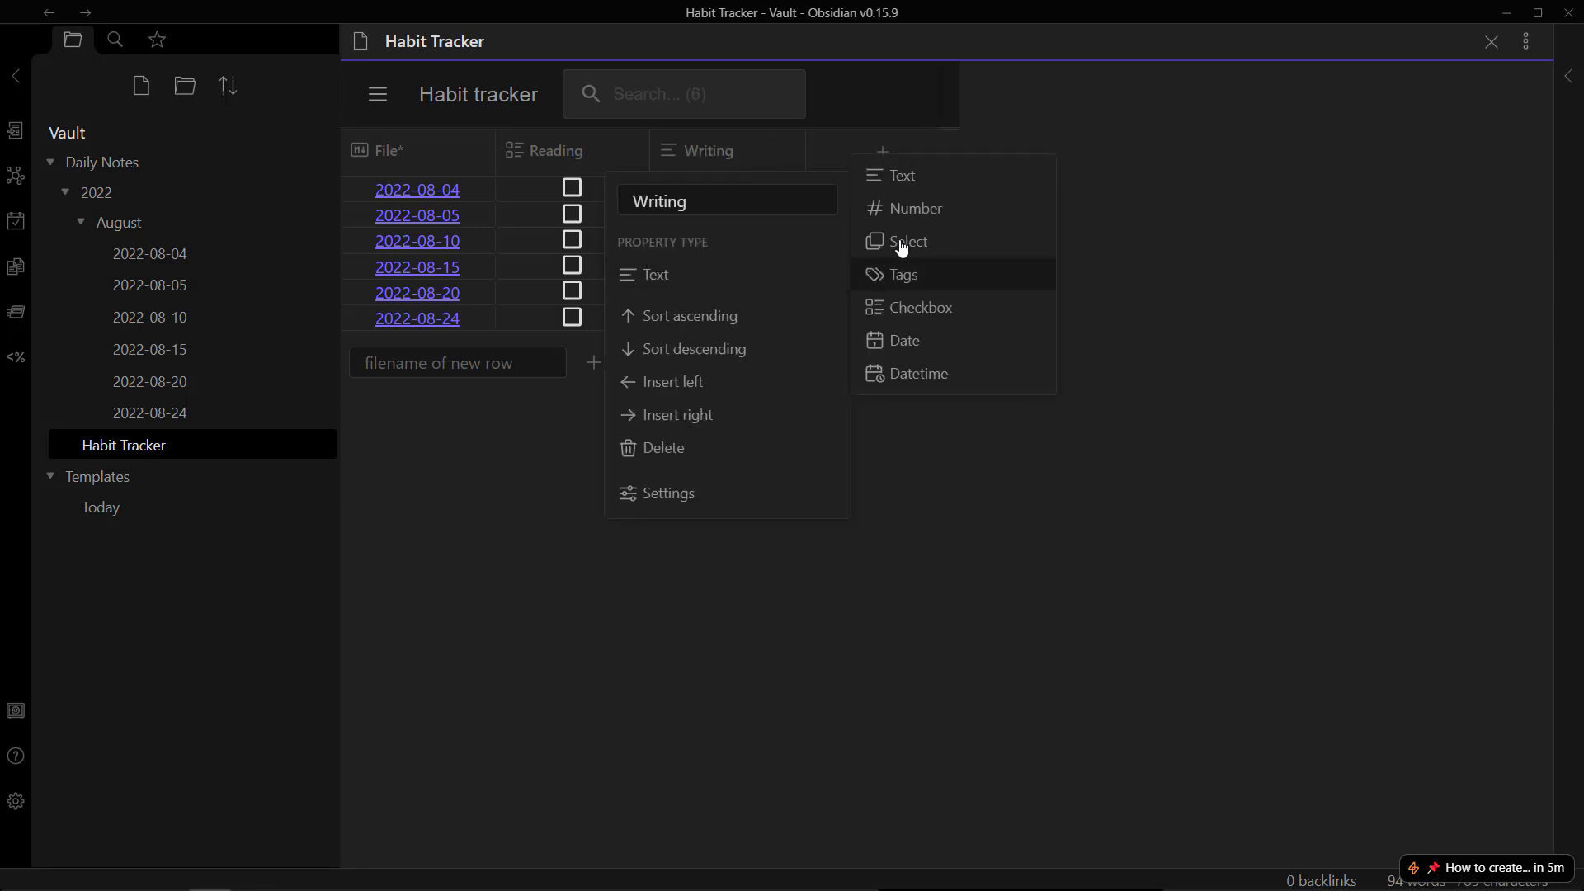
click(917, 211)
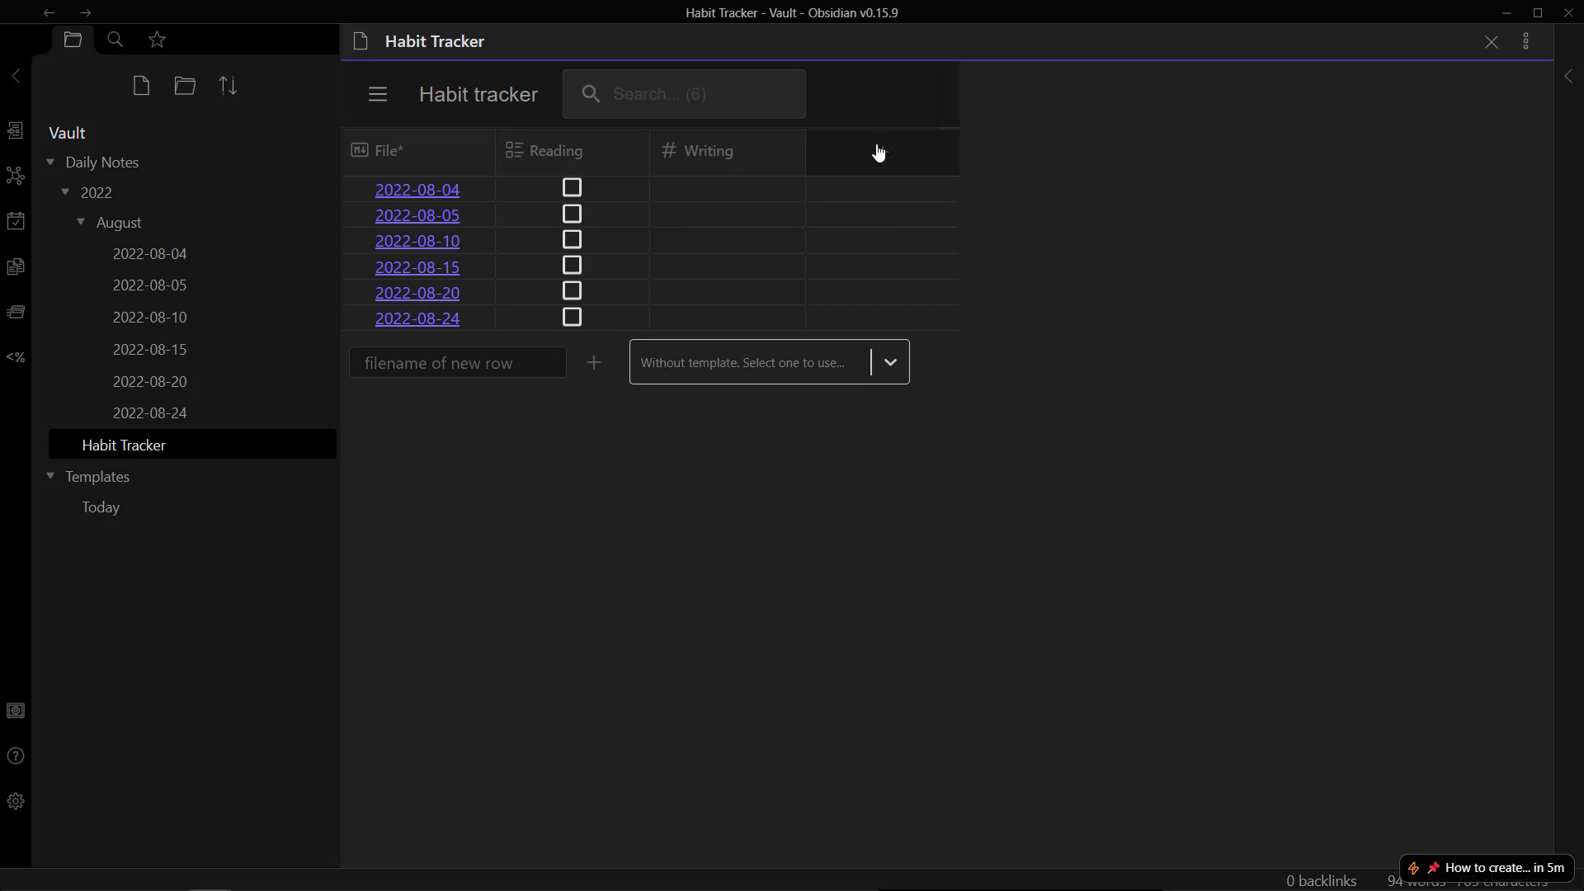
Step: Add a column after Writing and name it "Moods"
click(880, 153)
click(893, 164)
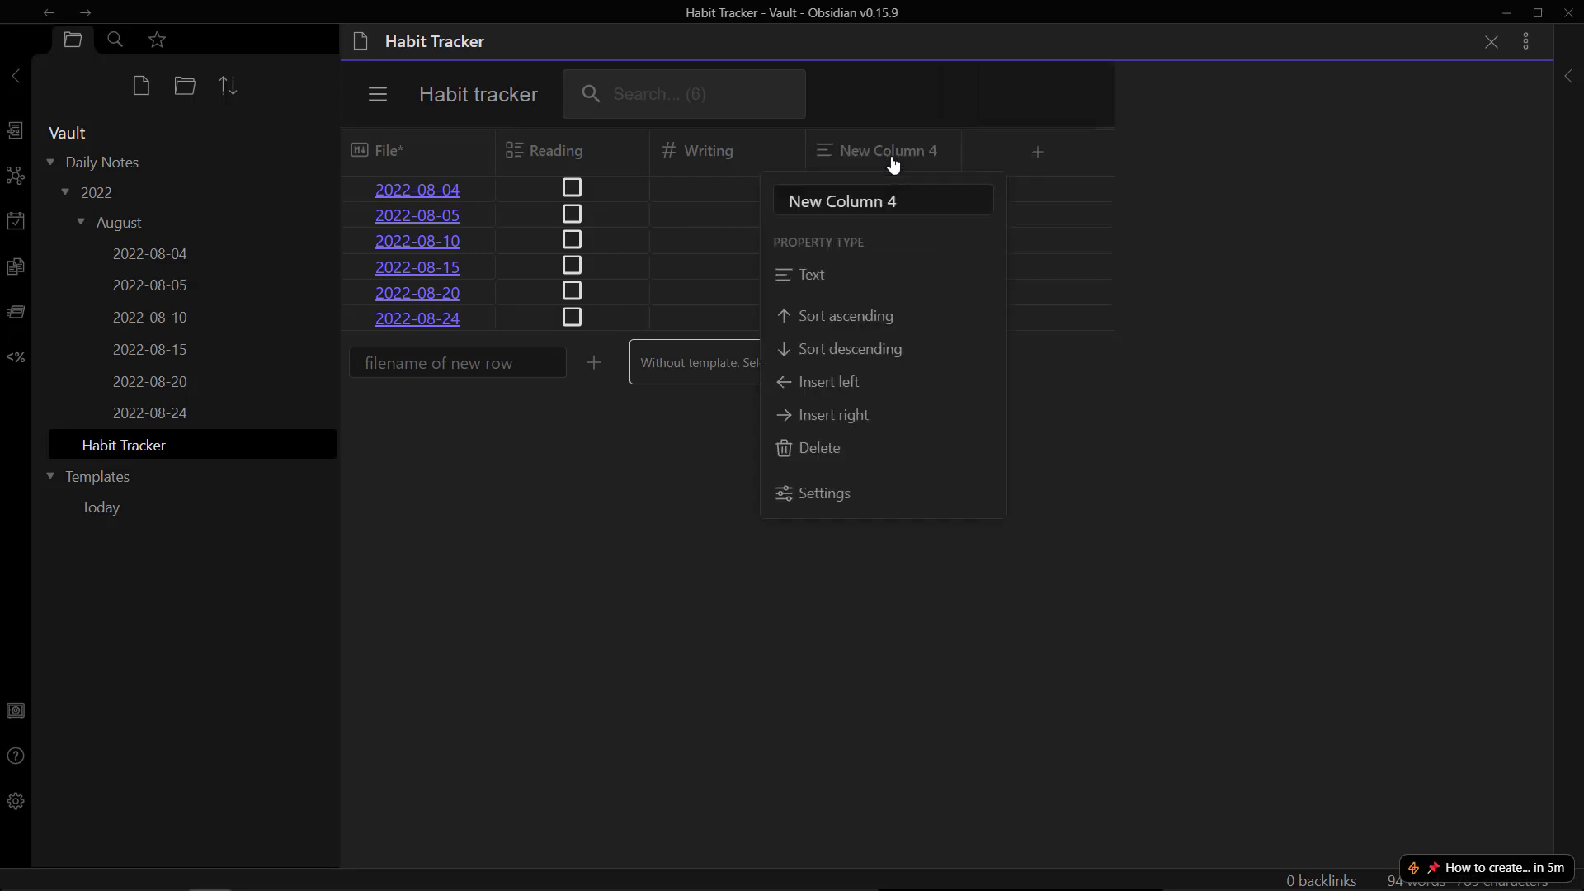
click(901, 200)
key(ctrl+a)
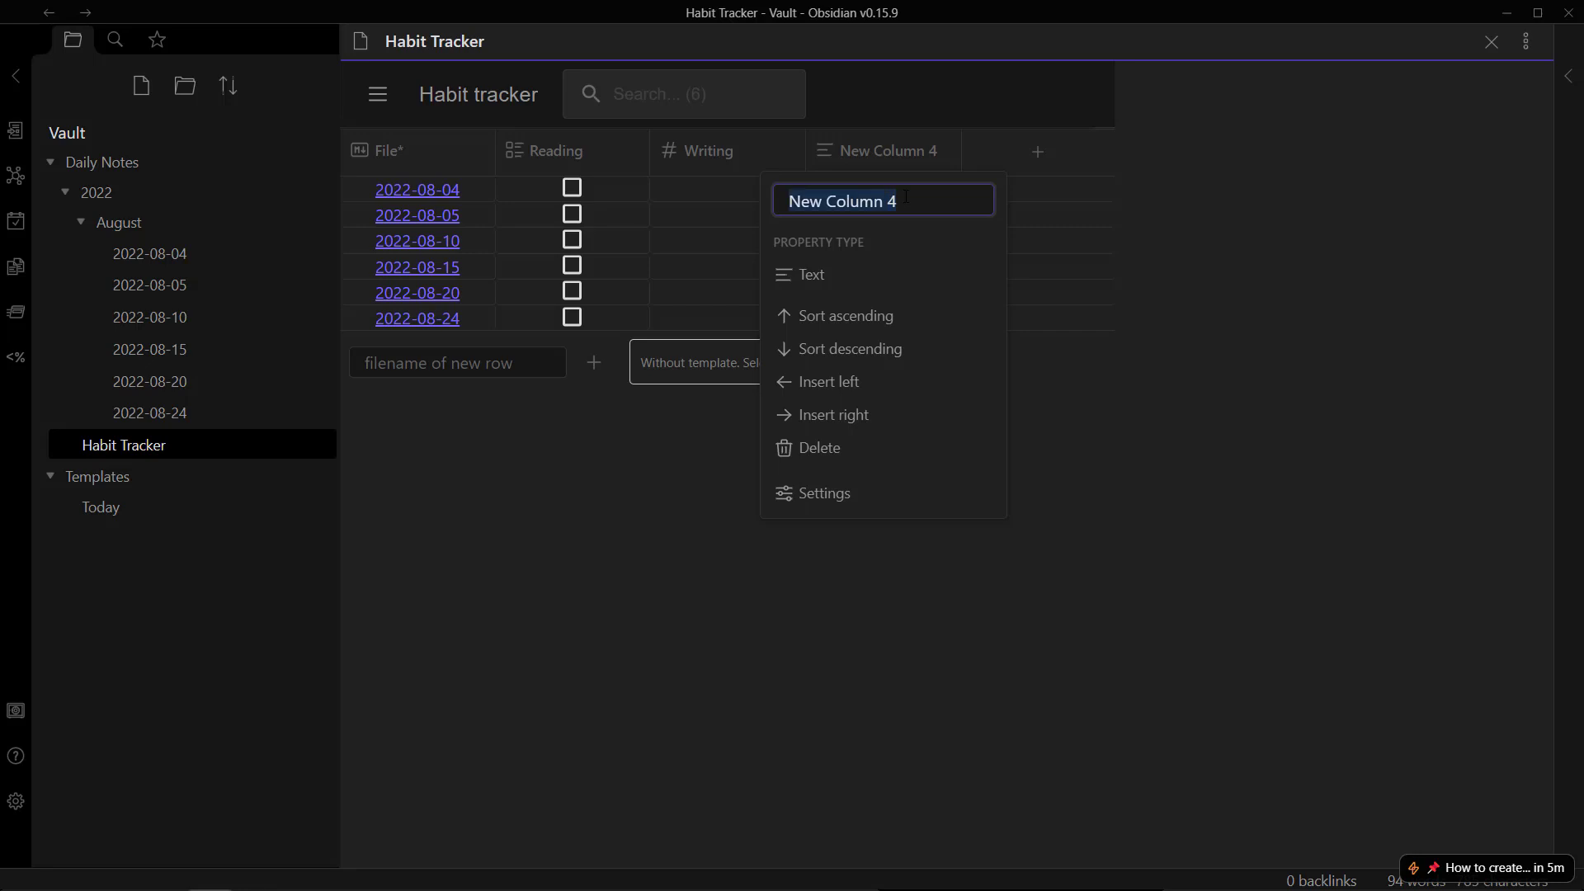
text(Mood)
key(BackSpace)
key(BackSpace)
key(BackSpace)
text(o)
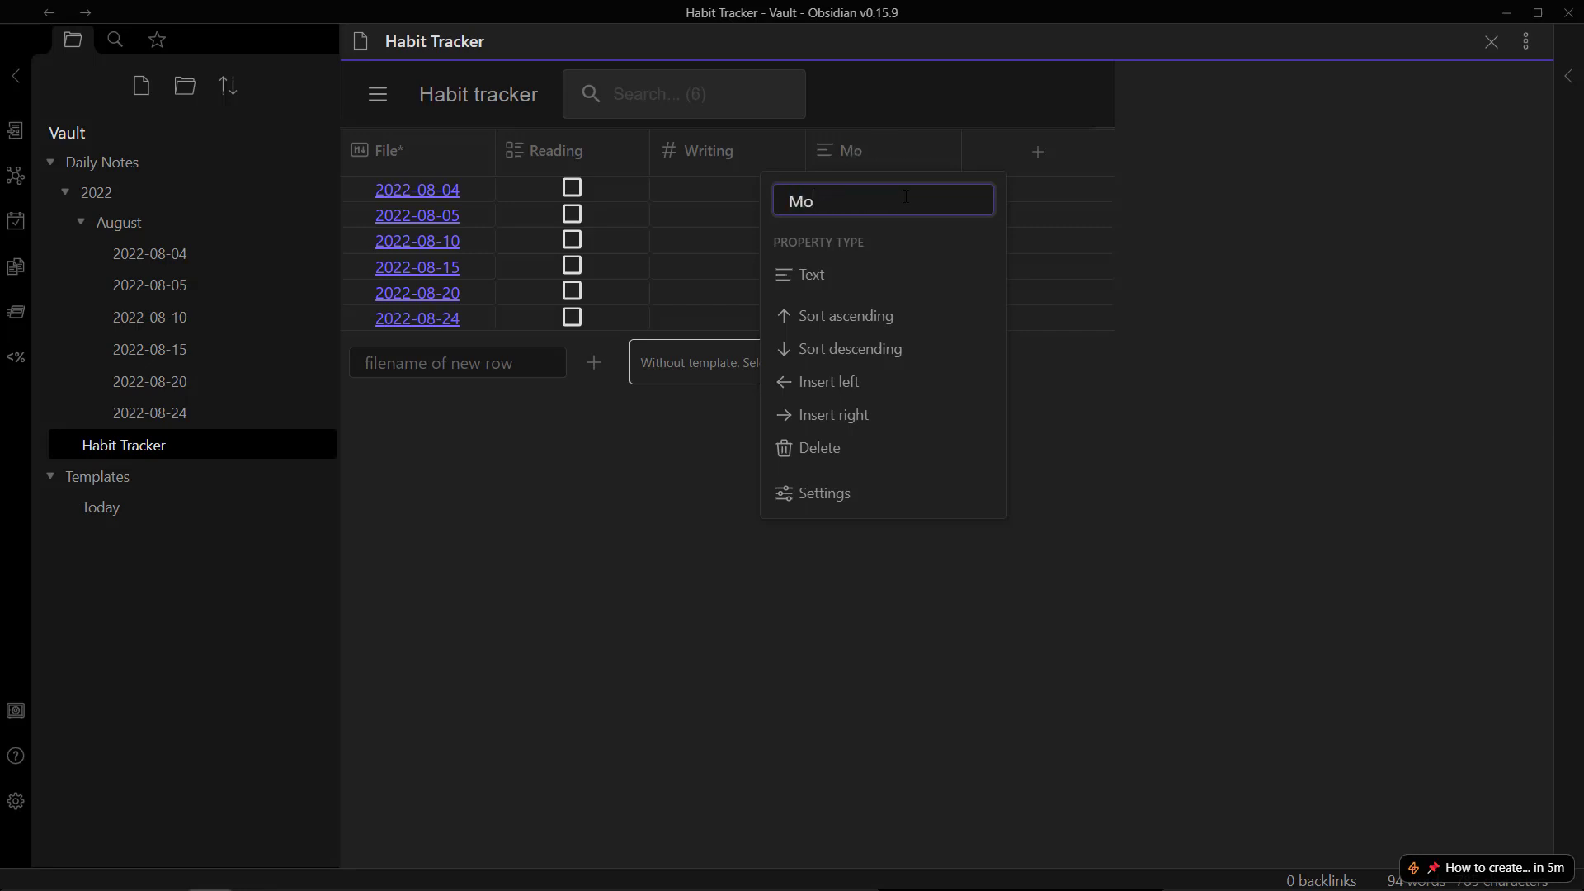
text(ods)
key(Return)
Step: Set the Moods column's property type to Select
click(900, 176)
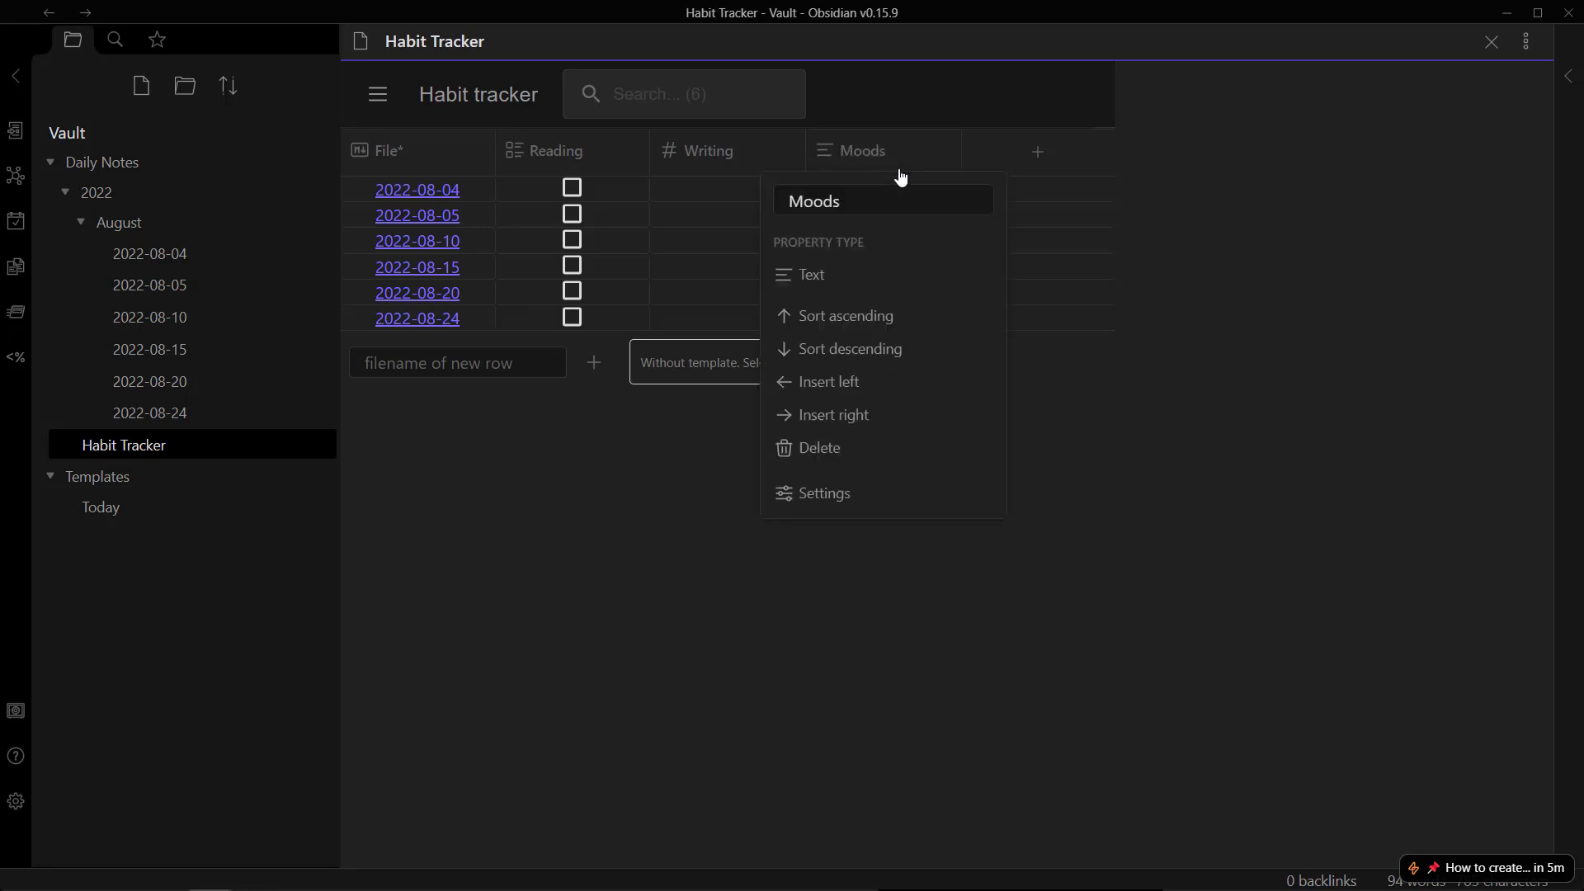
mouse_move(940, 268)
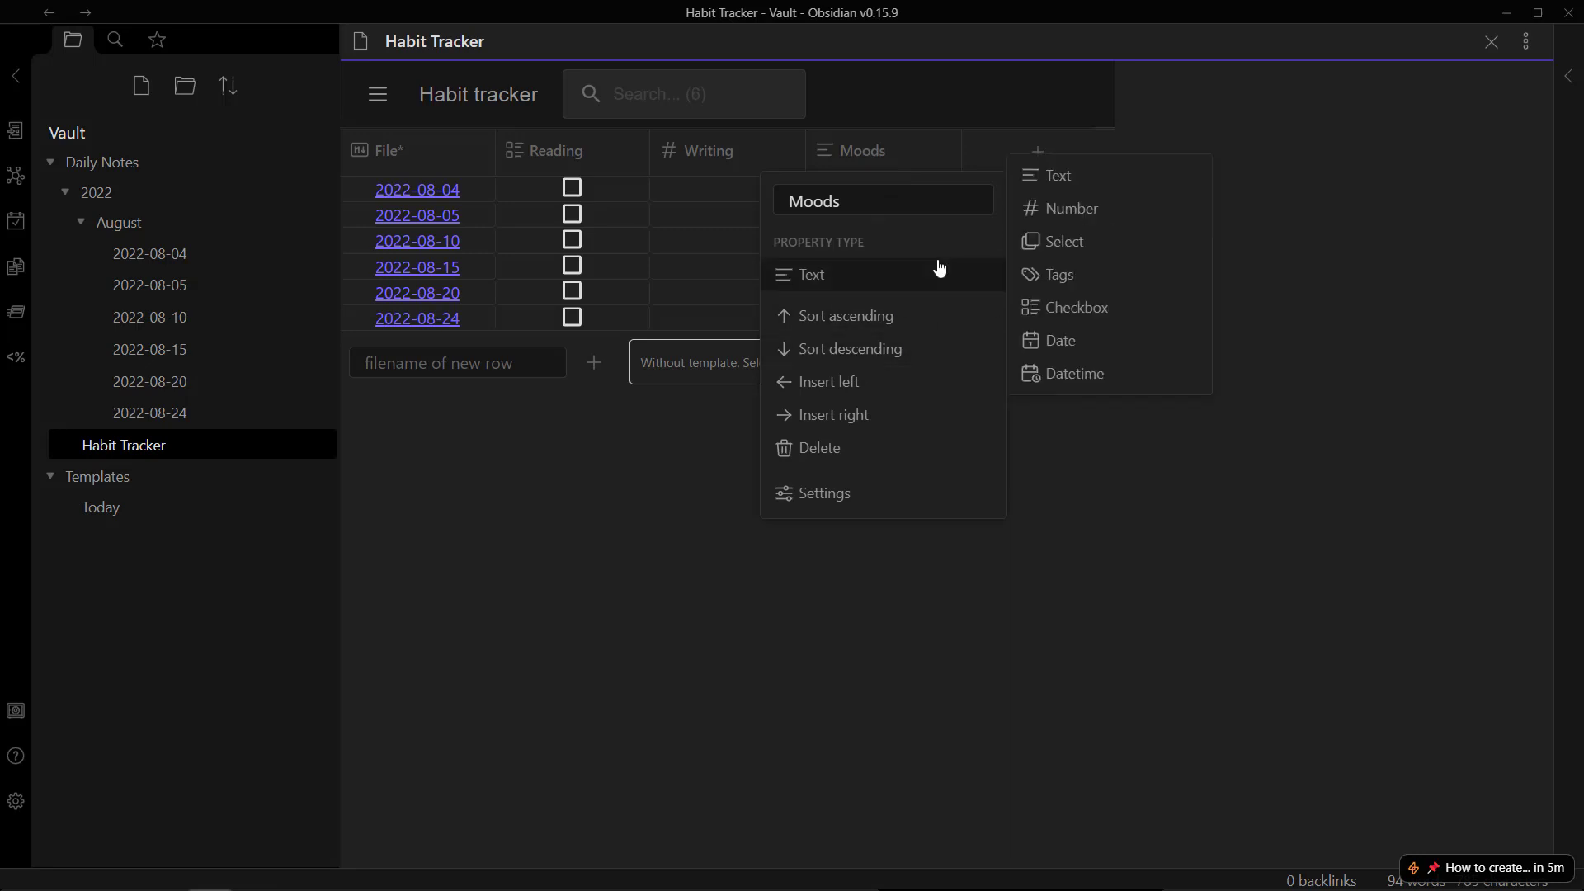
click(1085, 245)
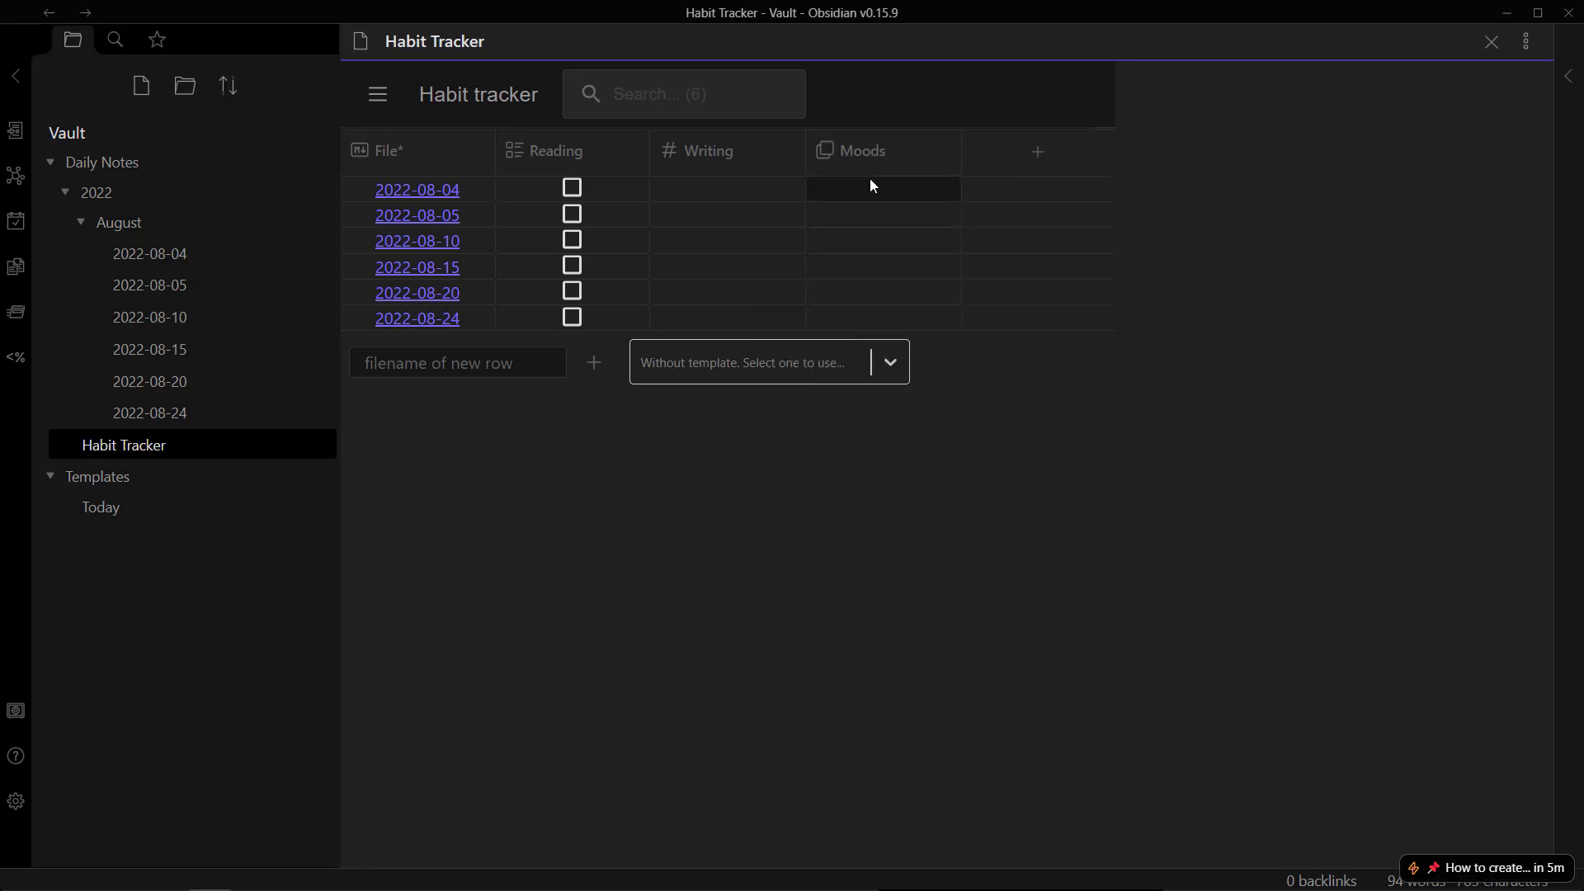
Step: Create the options "Happy" and "Sad" for the Moods column from the 2022-08-04 row
click(872, 185)
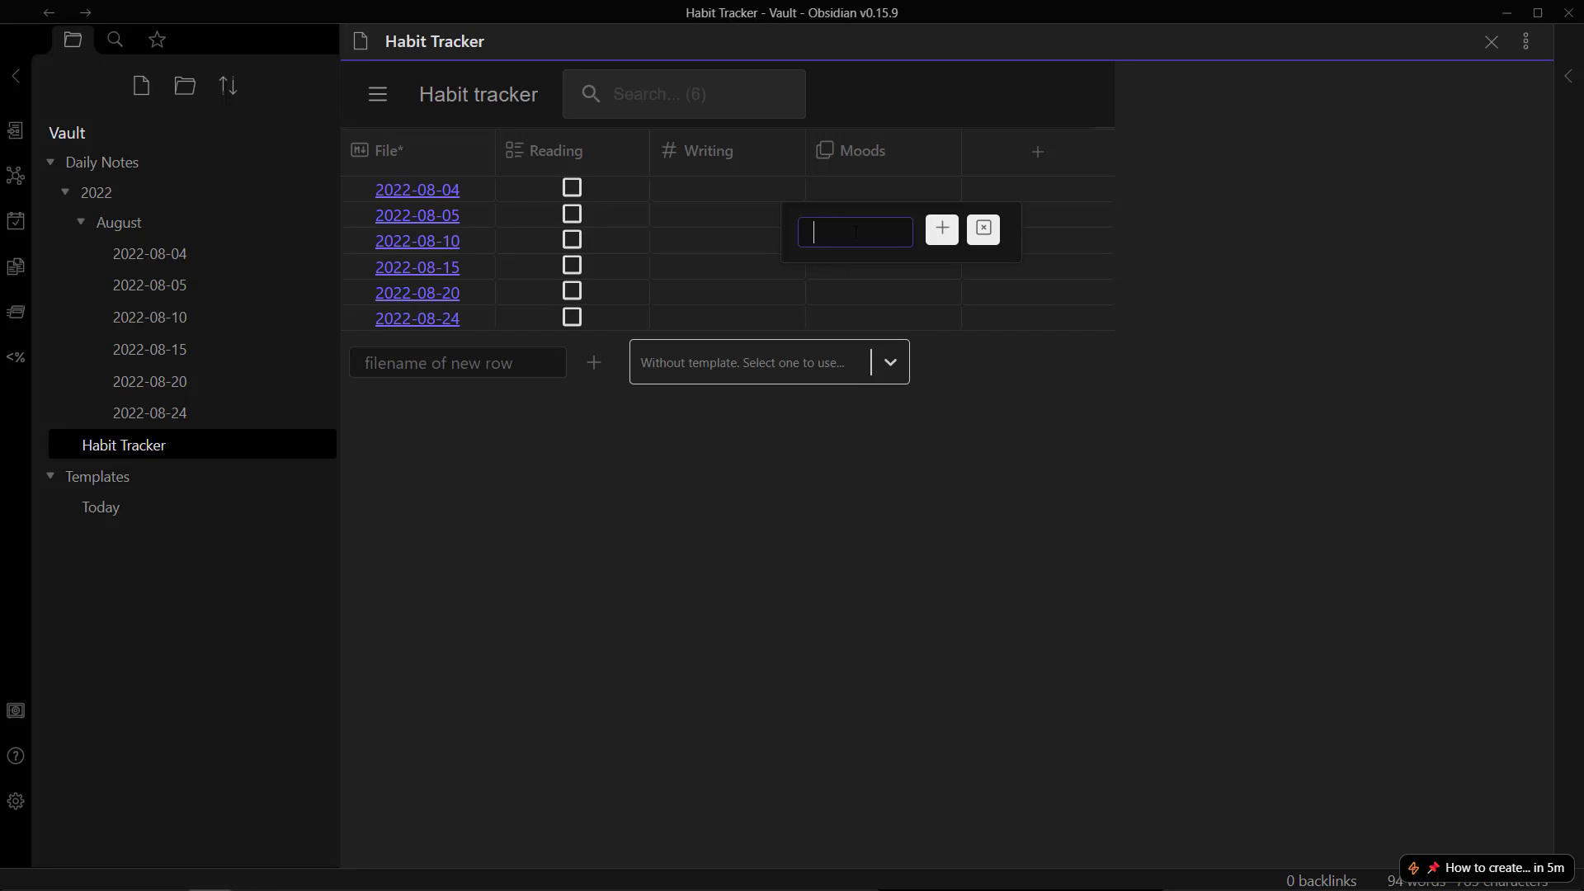
text(Happy)
key(Return)
click(888, 242)
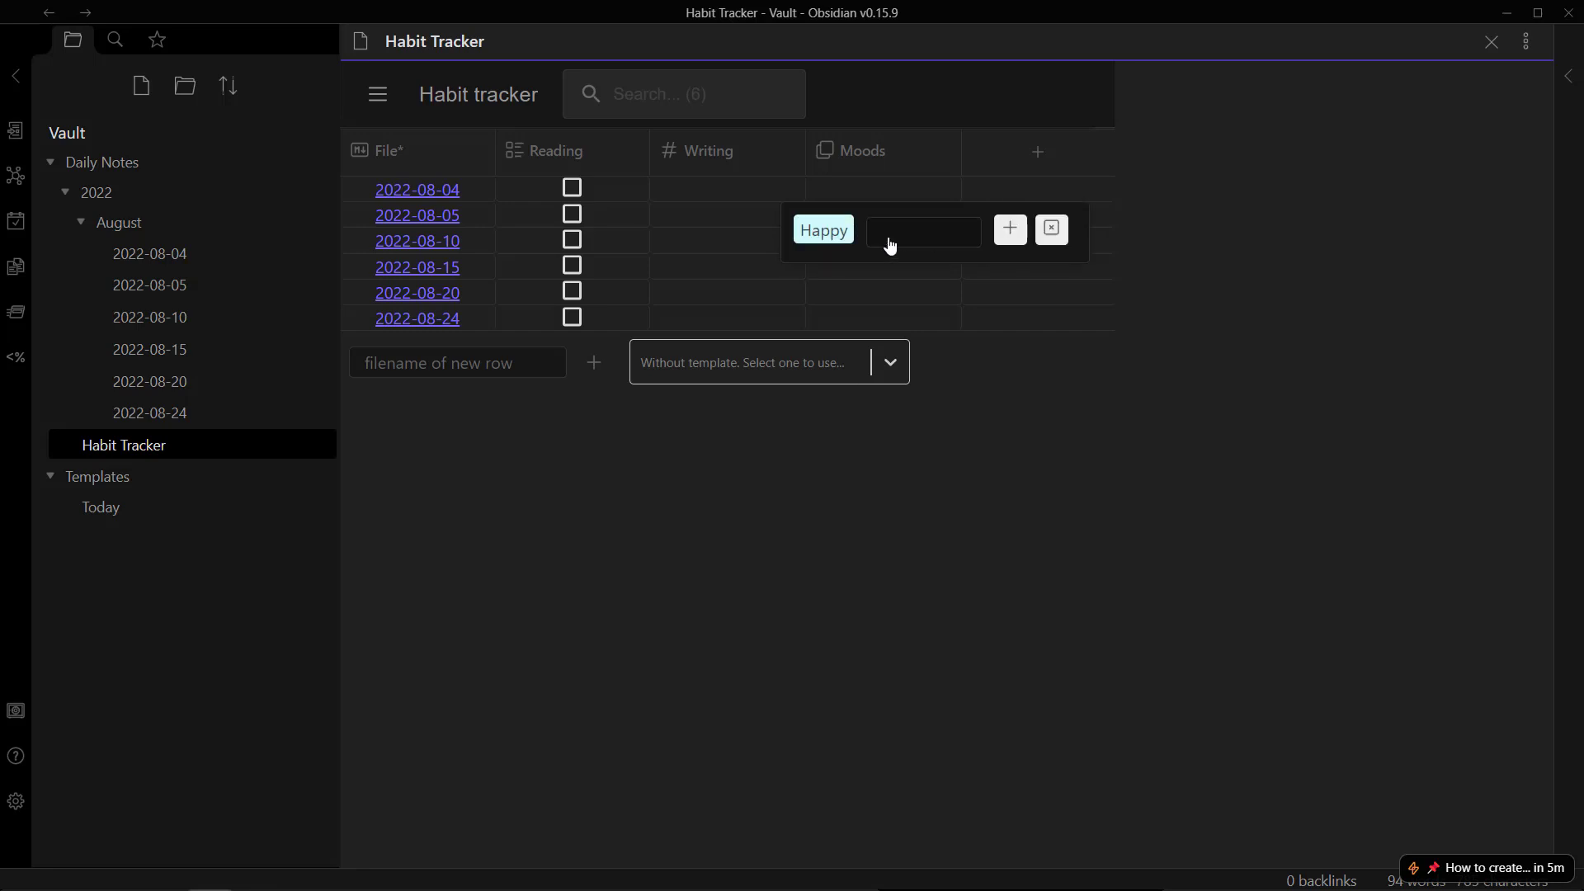
text(Sad)
click(1011, 230)
Step: Create a third Moods option consisting of the 😊 emoji from the system emoji picker
click(955, 226)
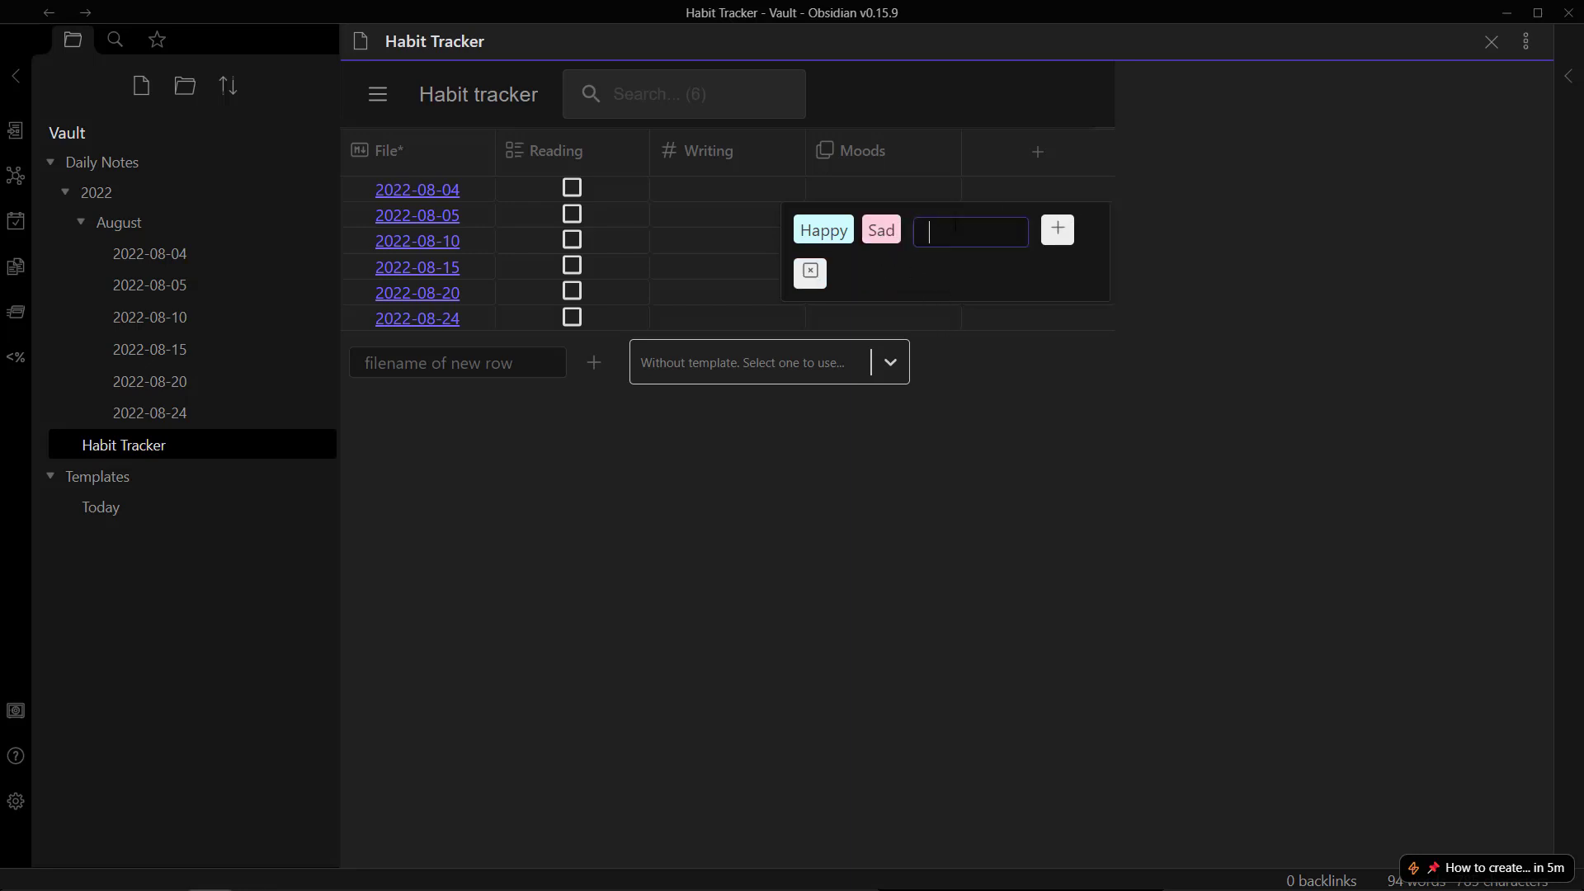
key(super+v)
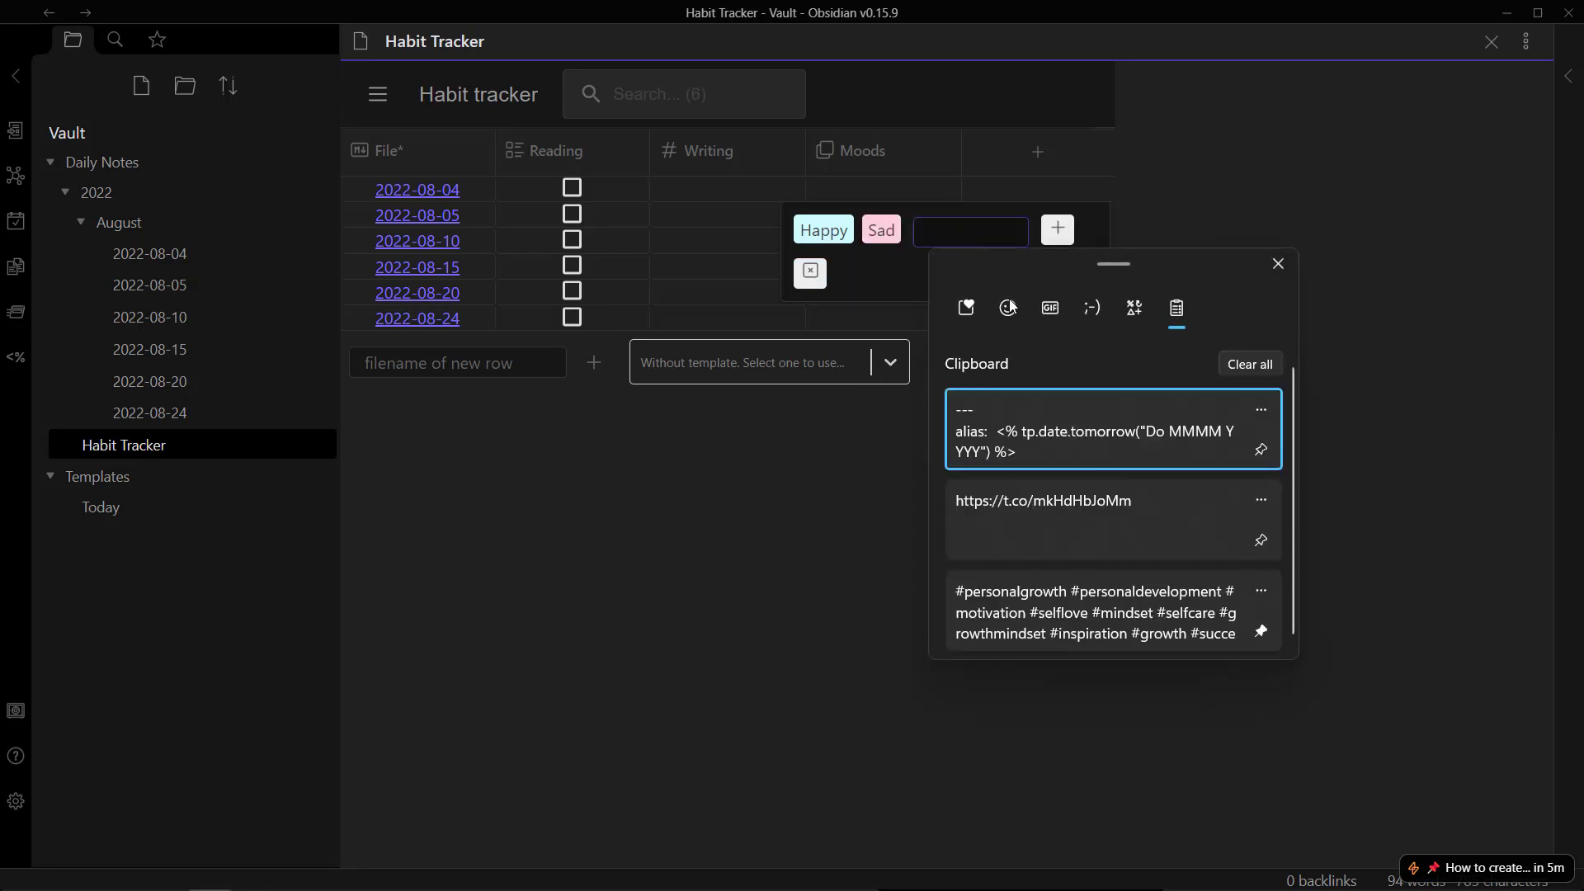
click(1011, 307)
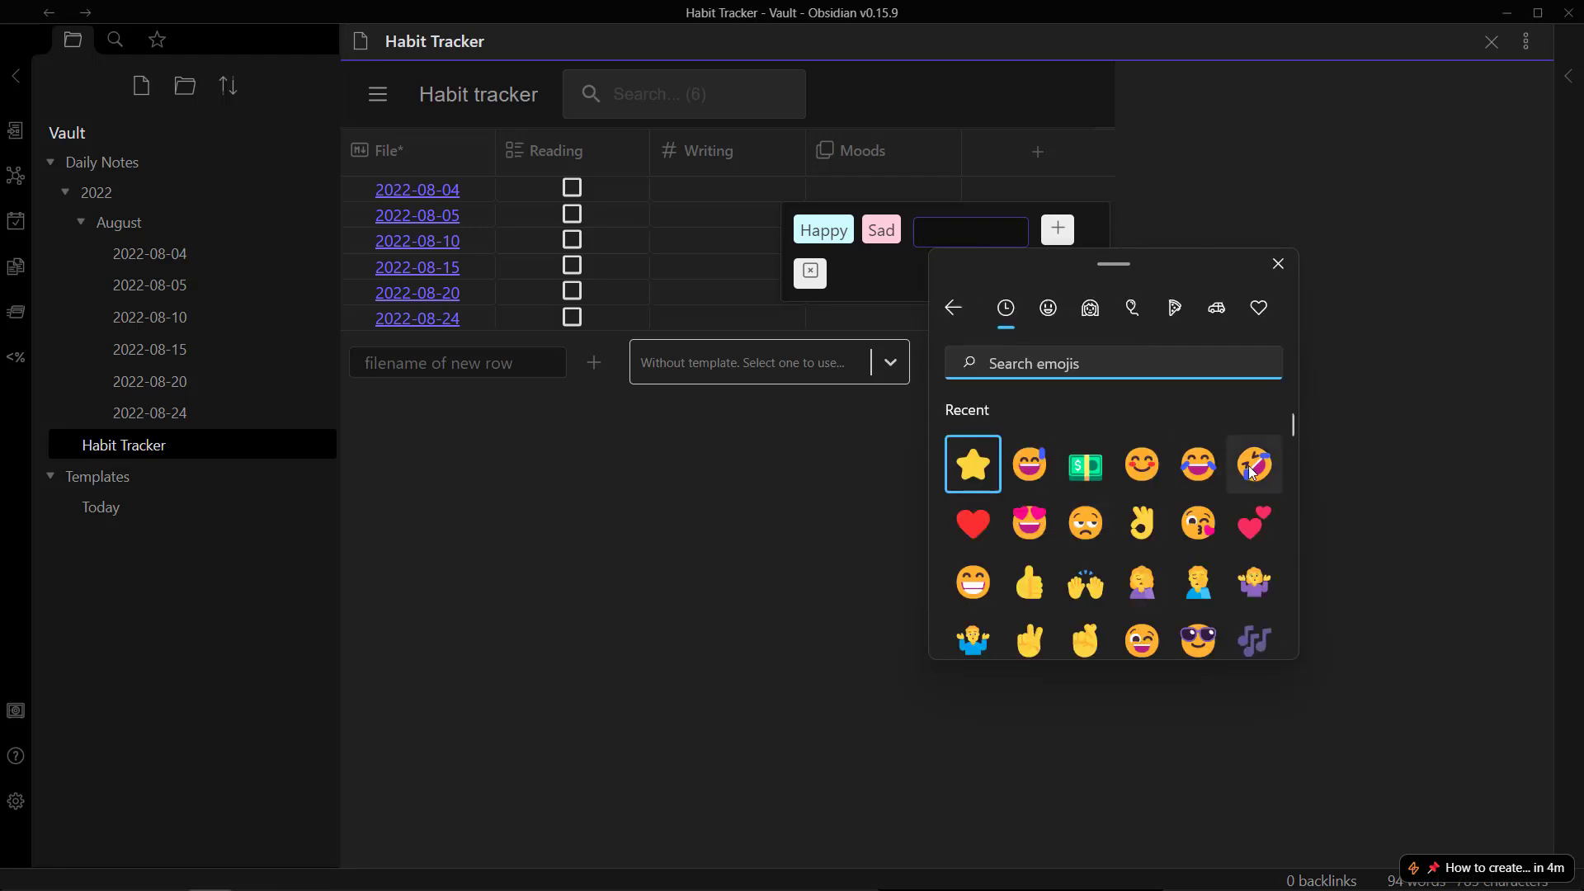
click(1141, 466)
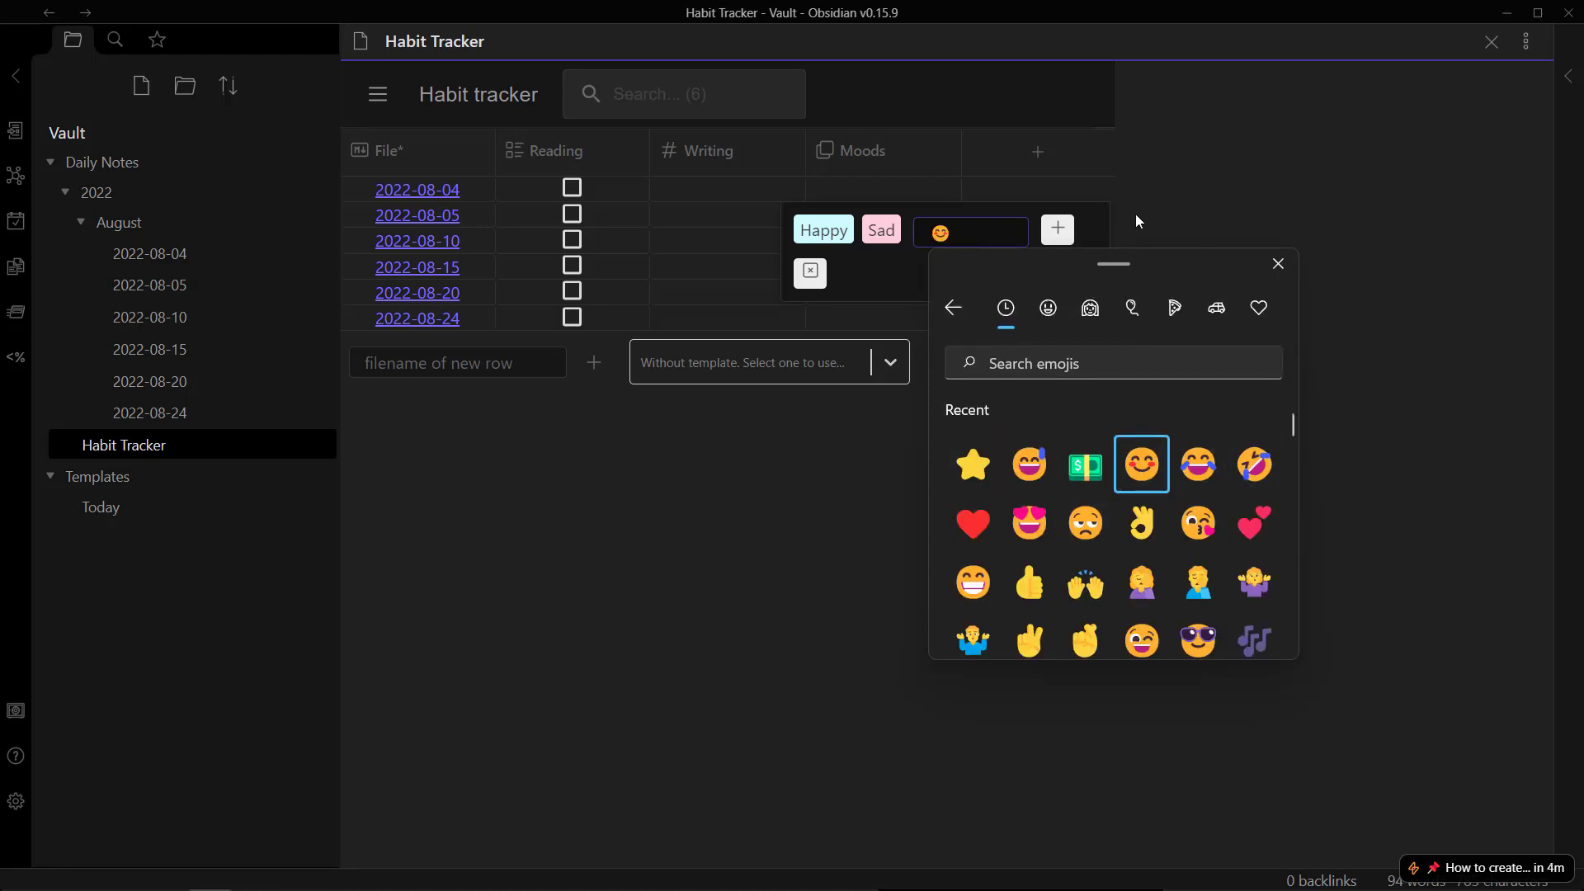
click(1060, 238)
click(1063, 244)
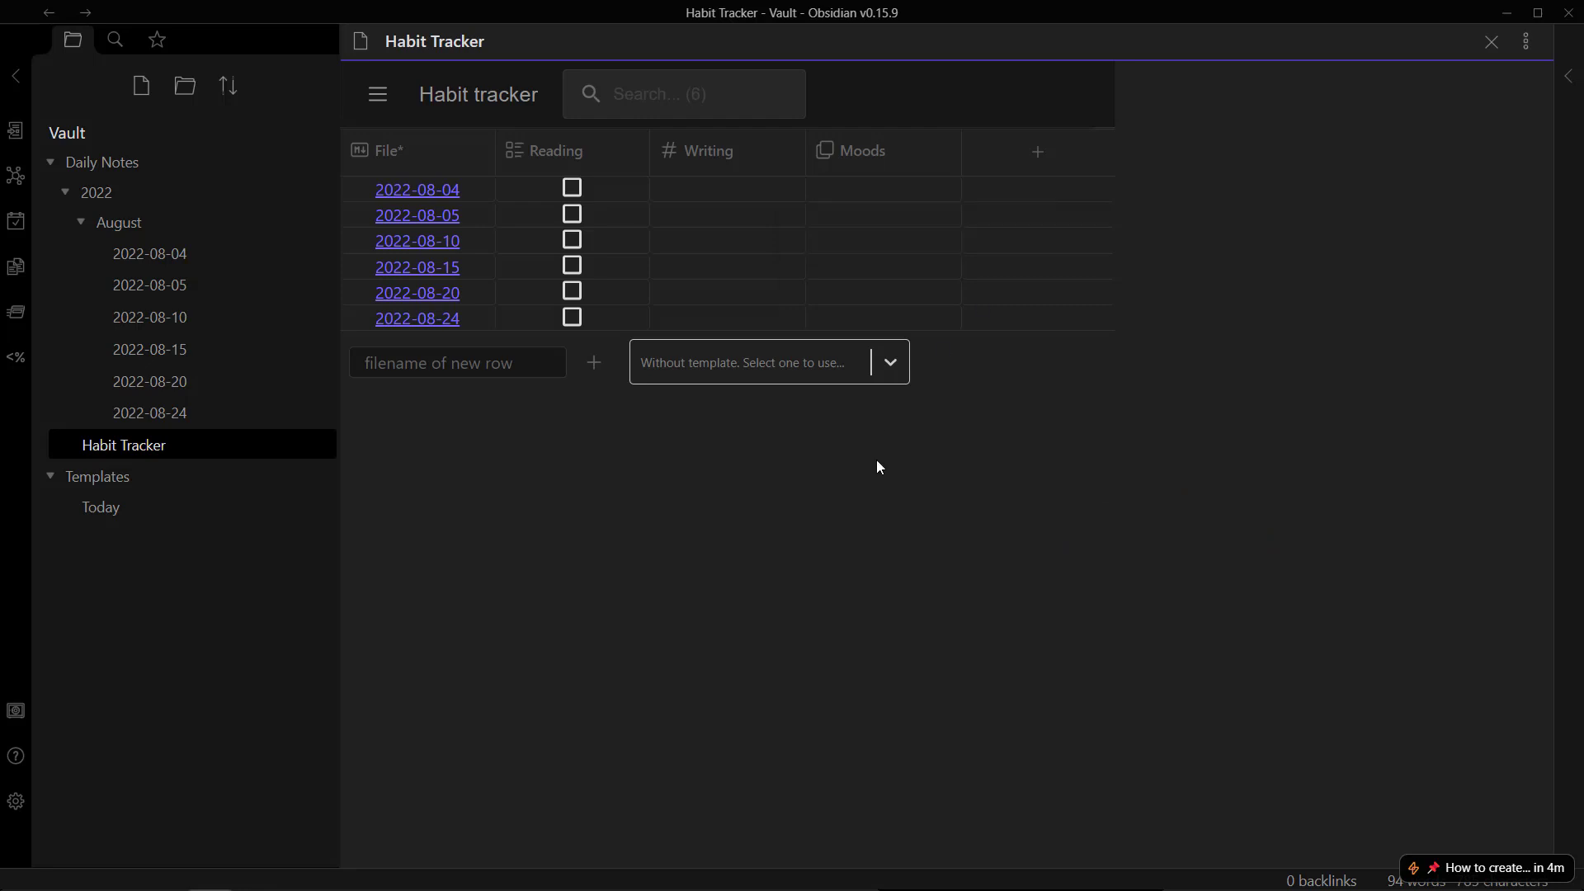
Step: Fill in the 2022-08-04 row with the 😊 mood, 260 for Writing and Reading checked
click(866, 189)
click(899, 234)
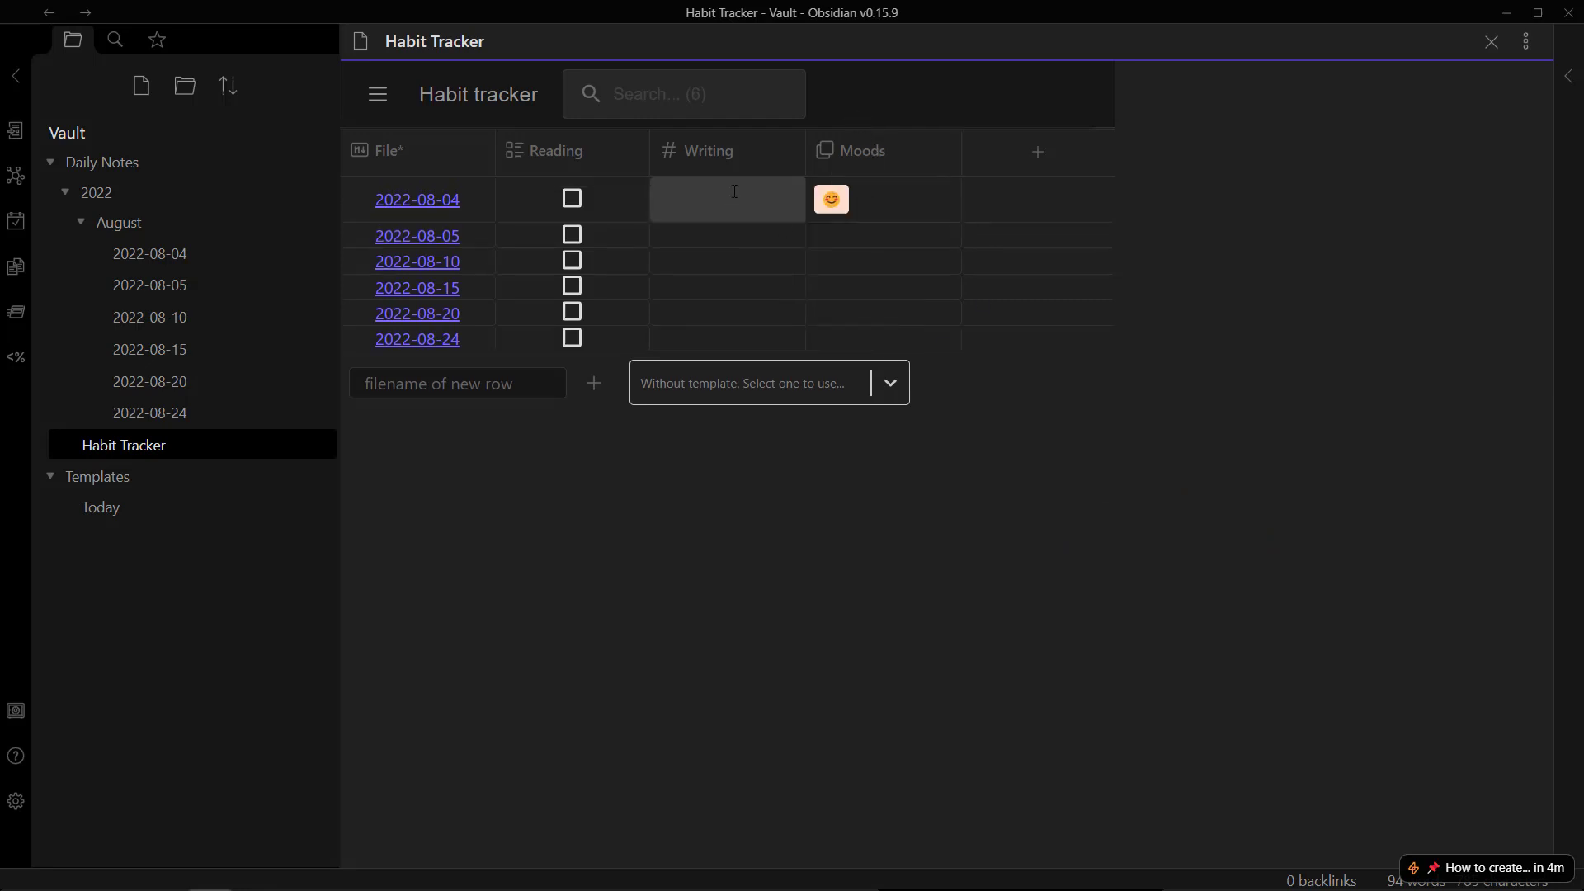
text(260)
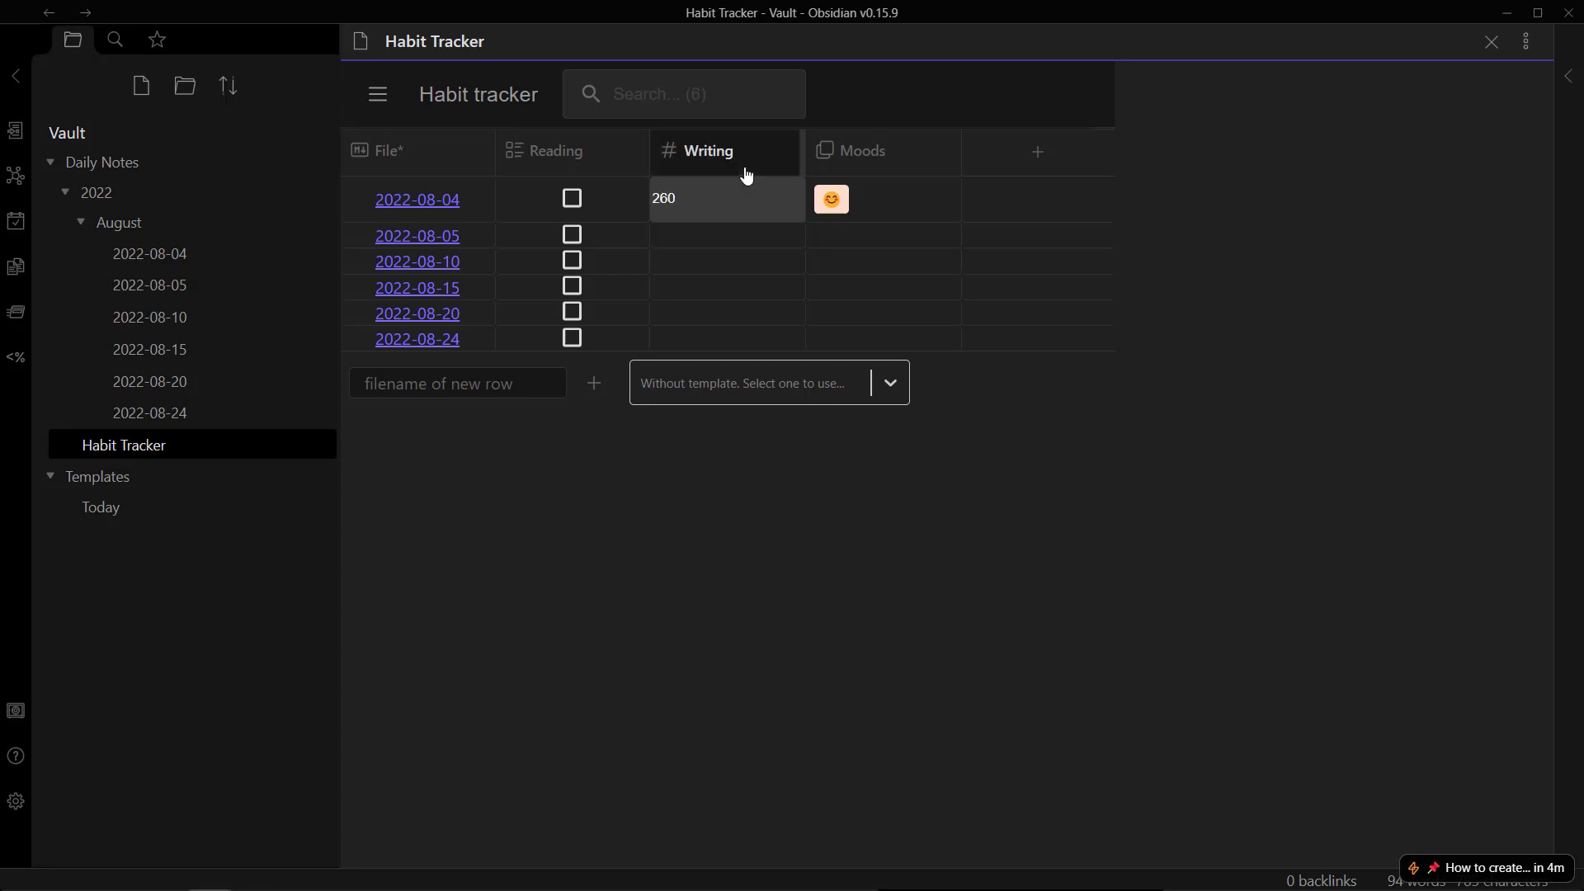
click(569, 197)
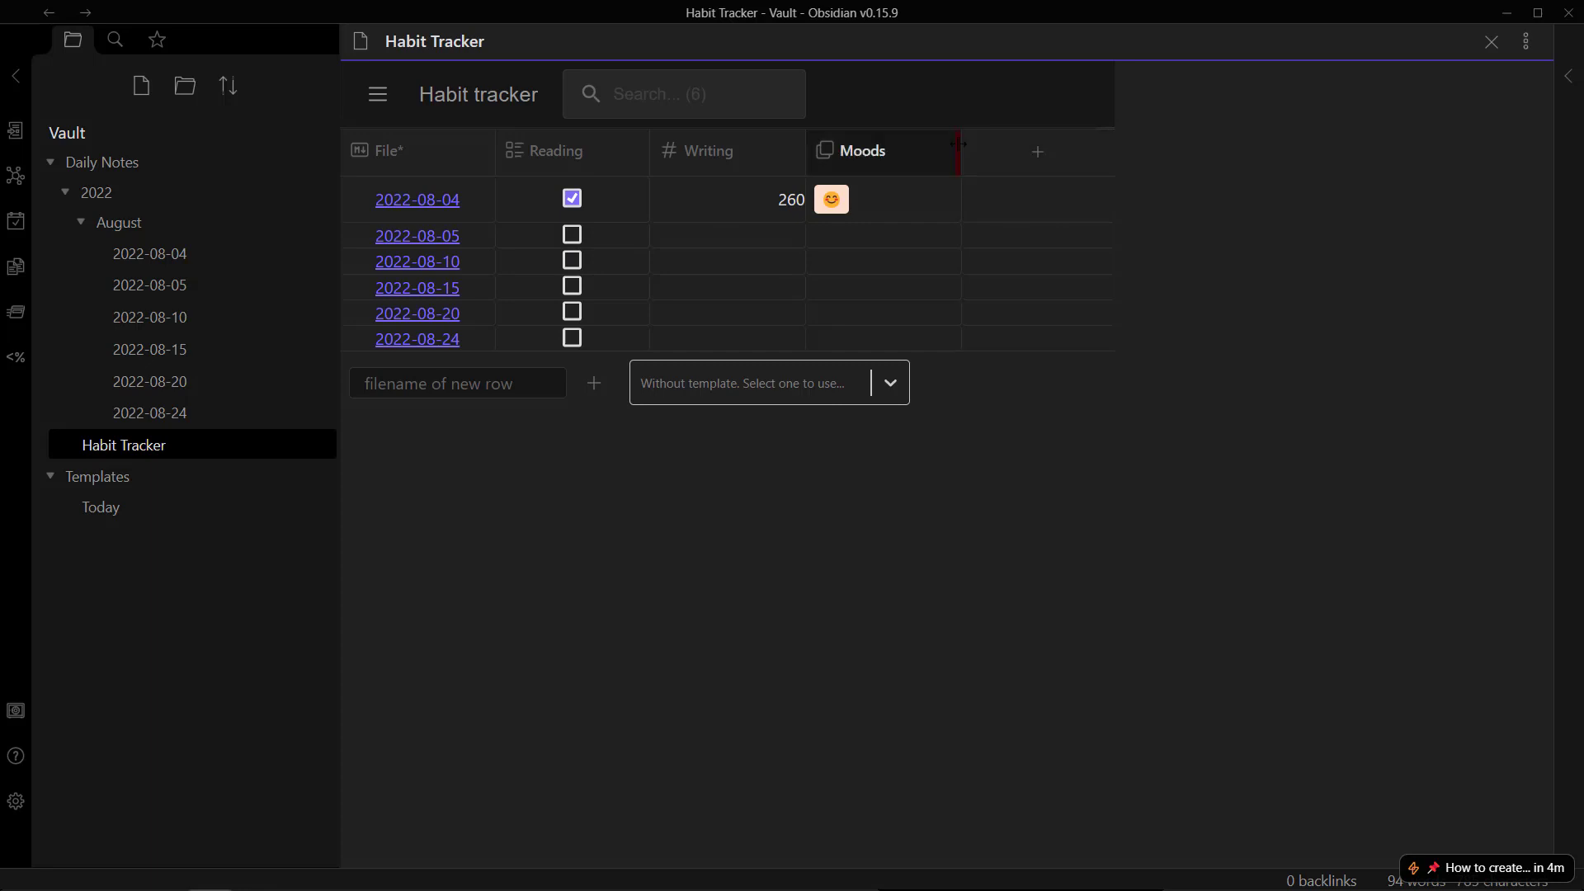
Step: Resize the Moods column so it is slightly narrower than the Writing column
drag(960, 154, 889, 169)
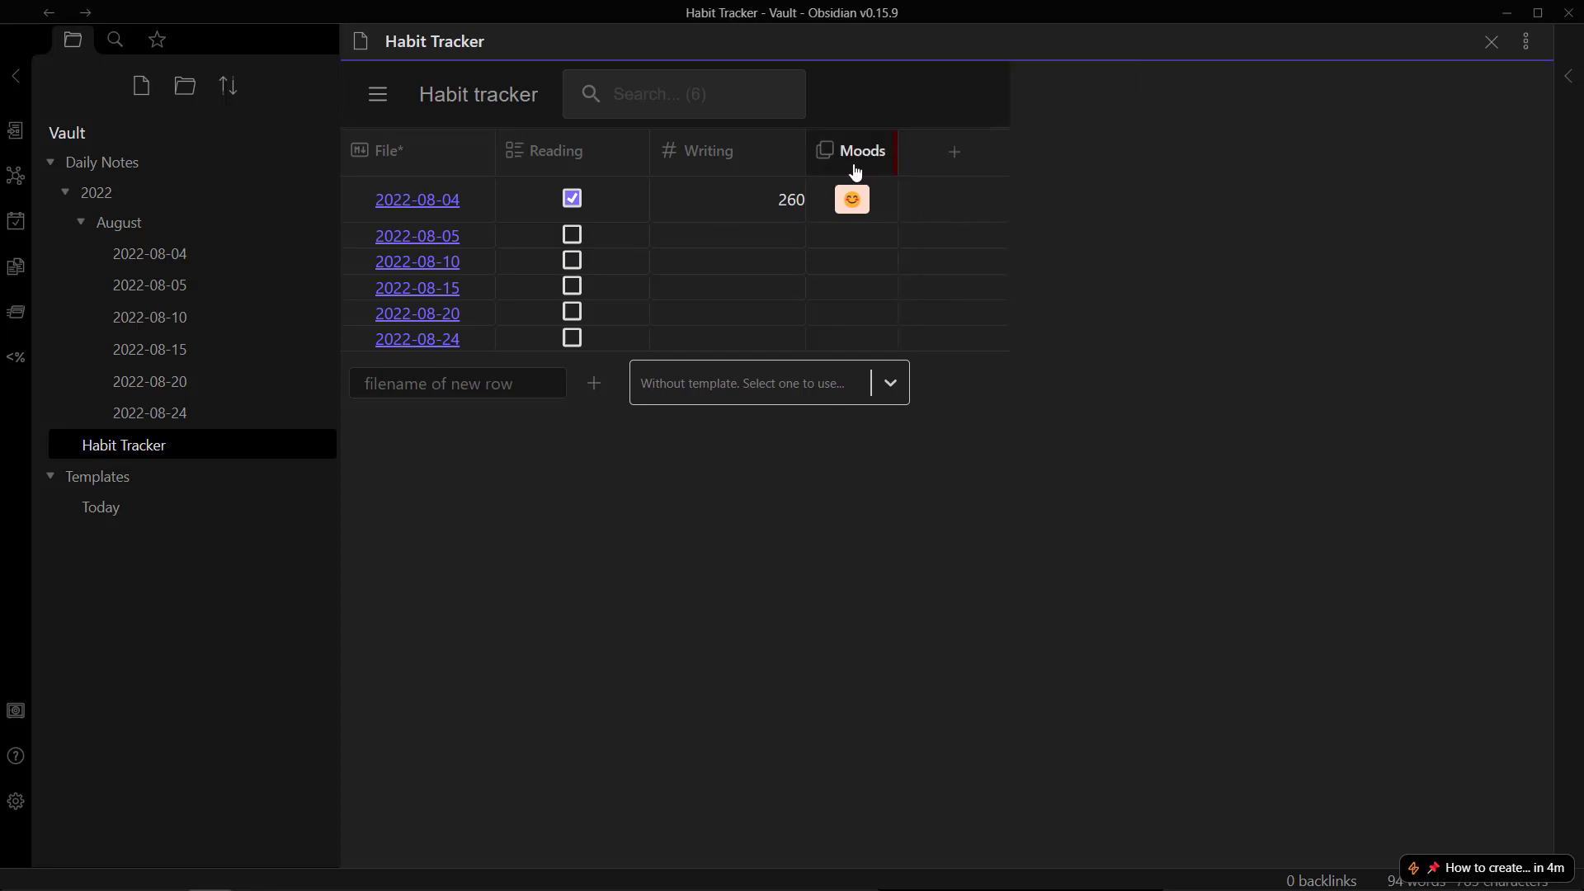
drag(897, 165, 935, 165)
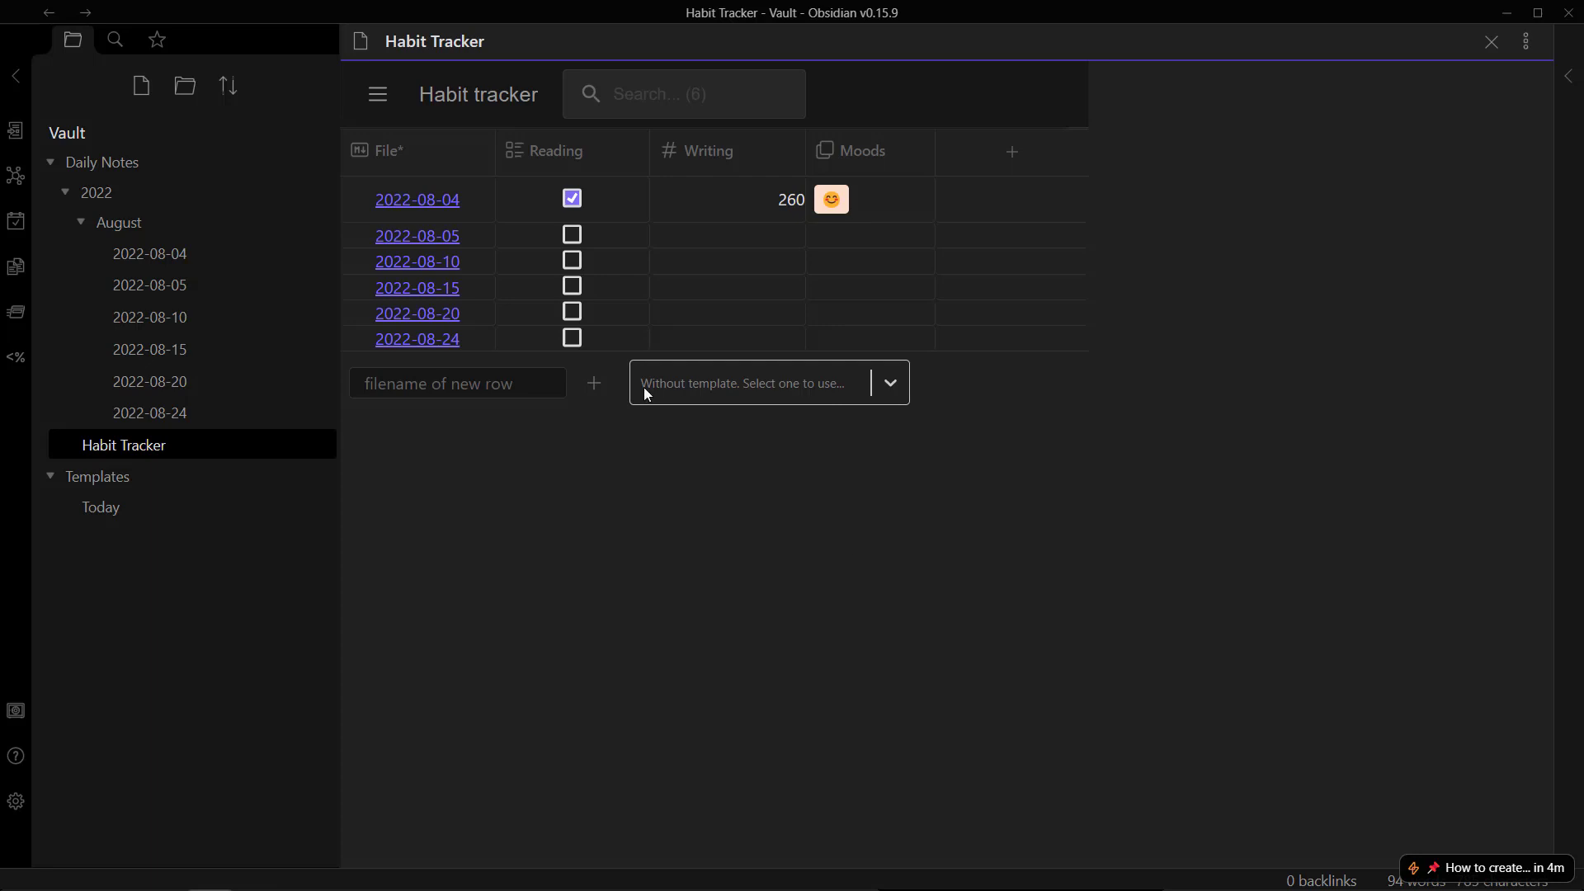
Step: Open the 2022-08-04 note in a pane beside the tracker, collapse the file sidebar, and check the note's habit metadata
click(418, 206)
key(ctrl+alt+Left)
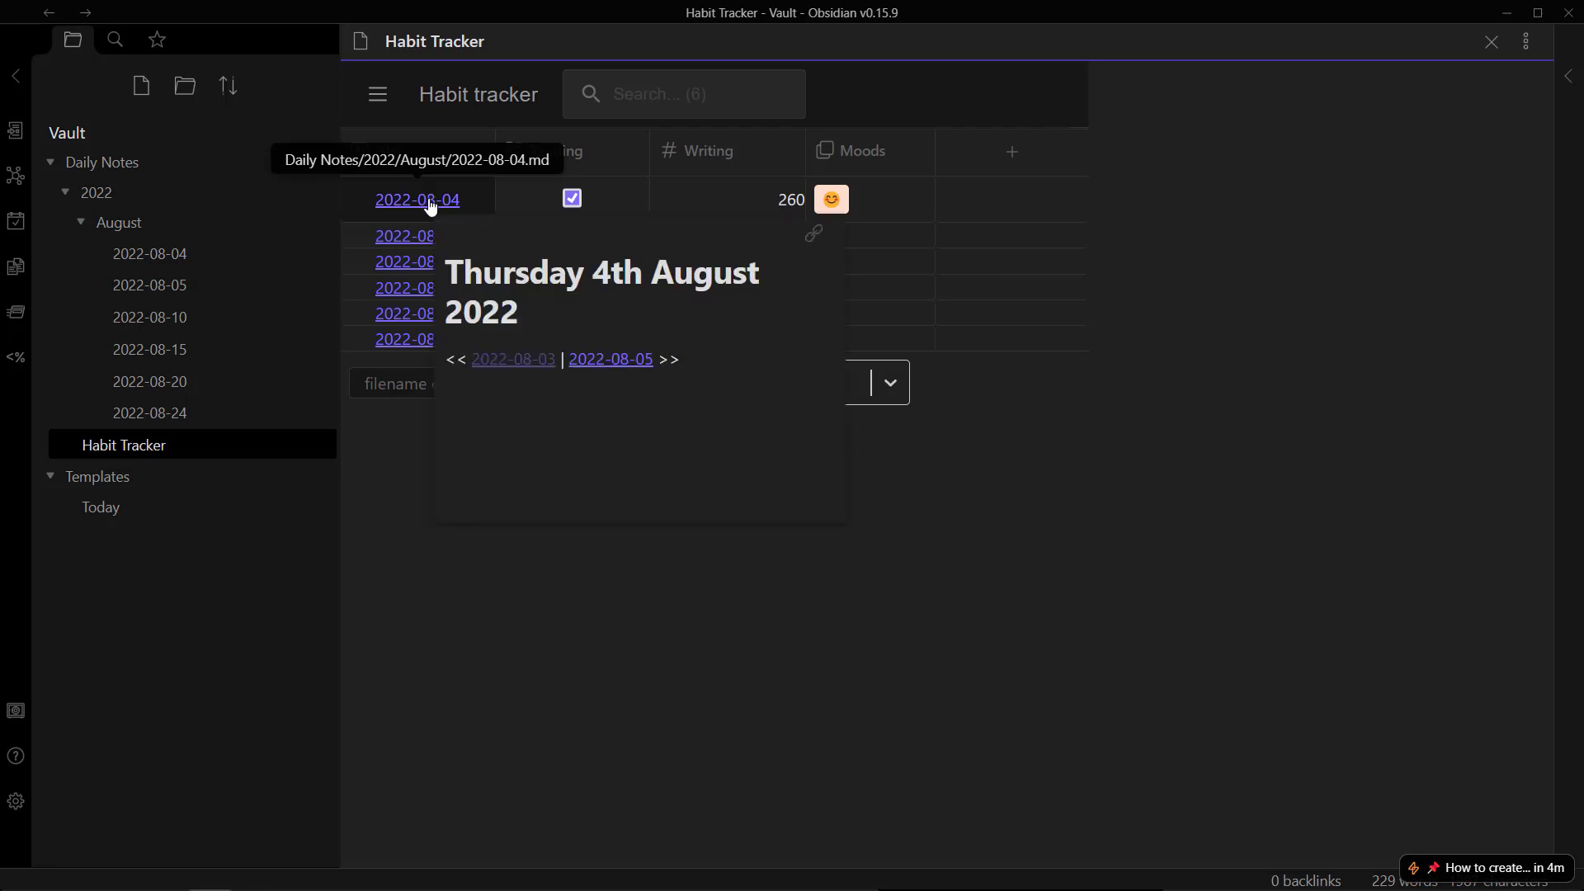
ctrl+click(430, 201)
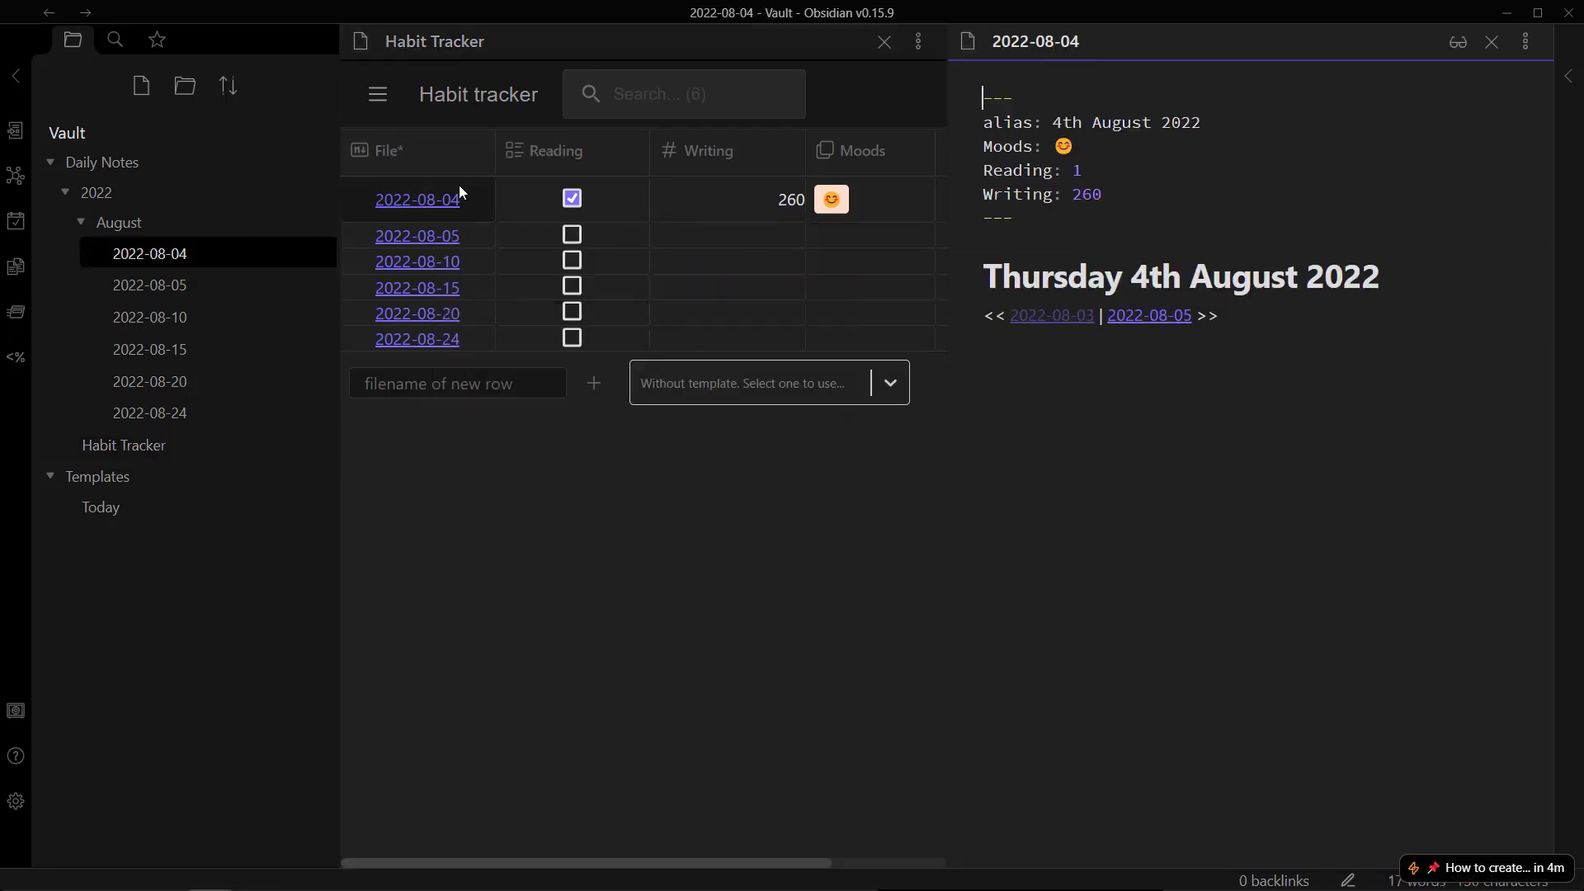
click(15, 76)
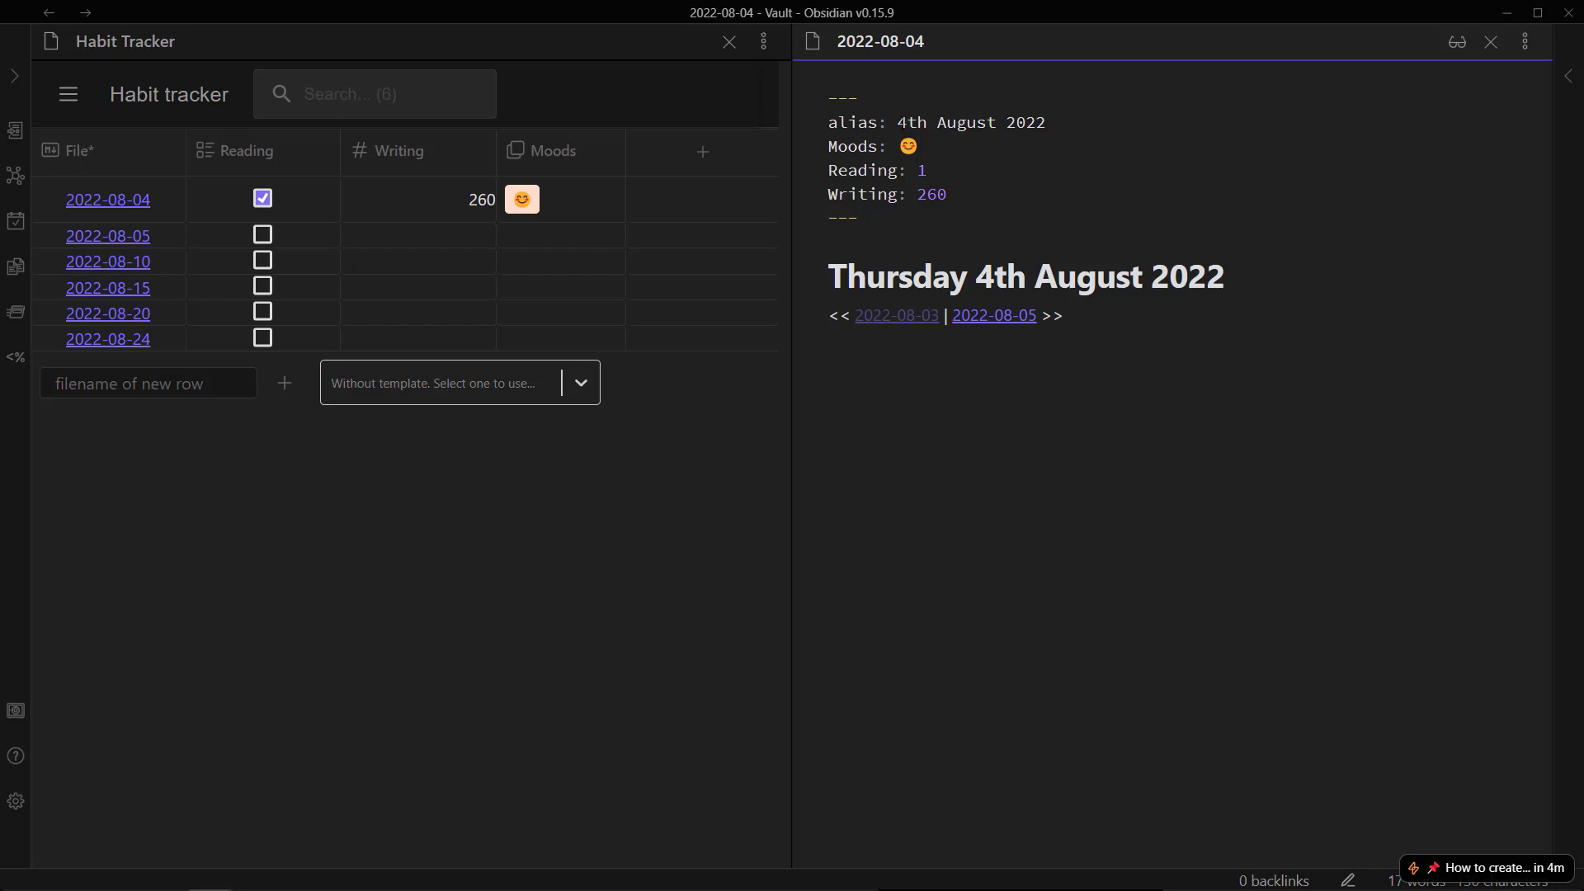
mouse_move(897, 122)
mouse_down()
mouse_move(976, 199)
mouse_move(905, 146)
mouse_up()
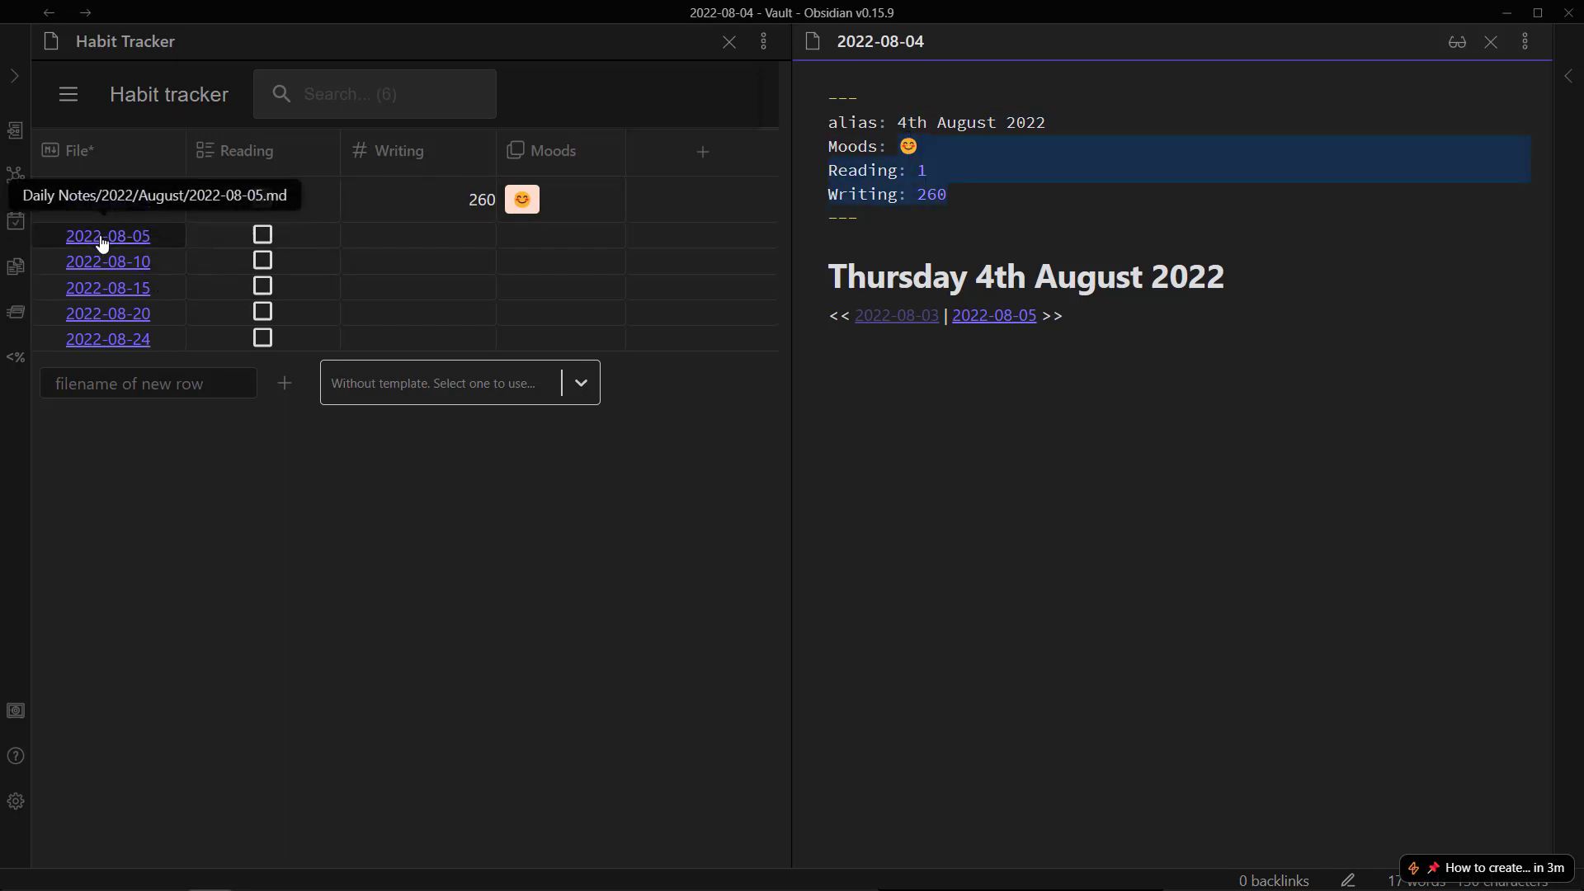
Step: Open the 2022-08-05 note in the pane beside the tracker and check the alias line in its metadata
mouse_move(103, 244)
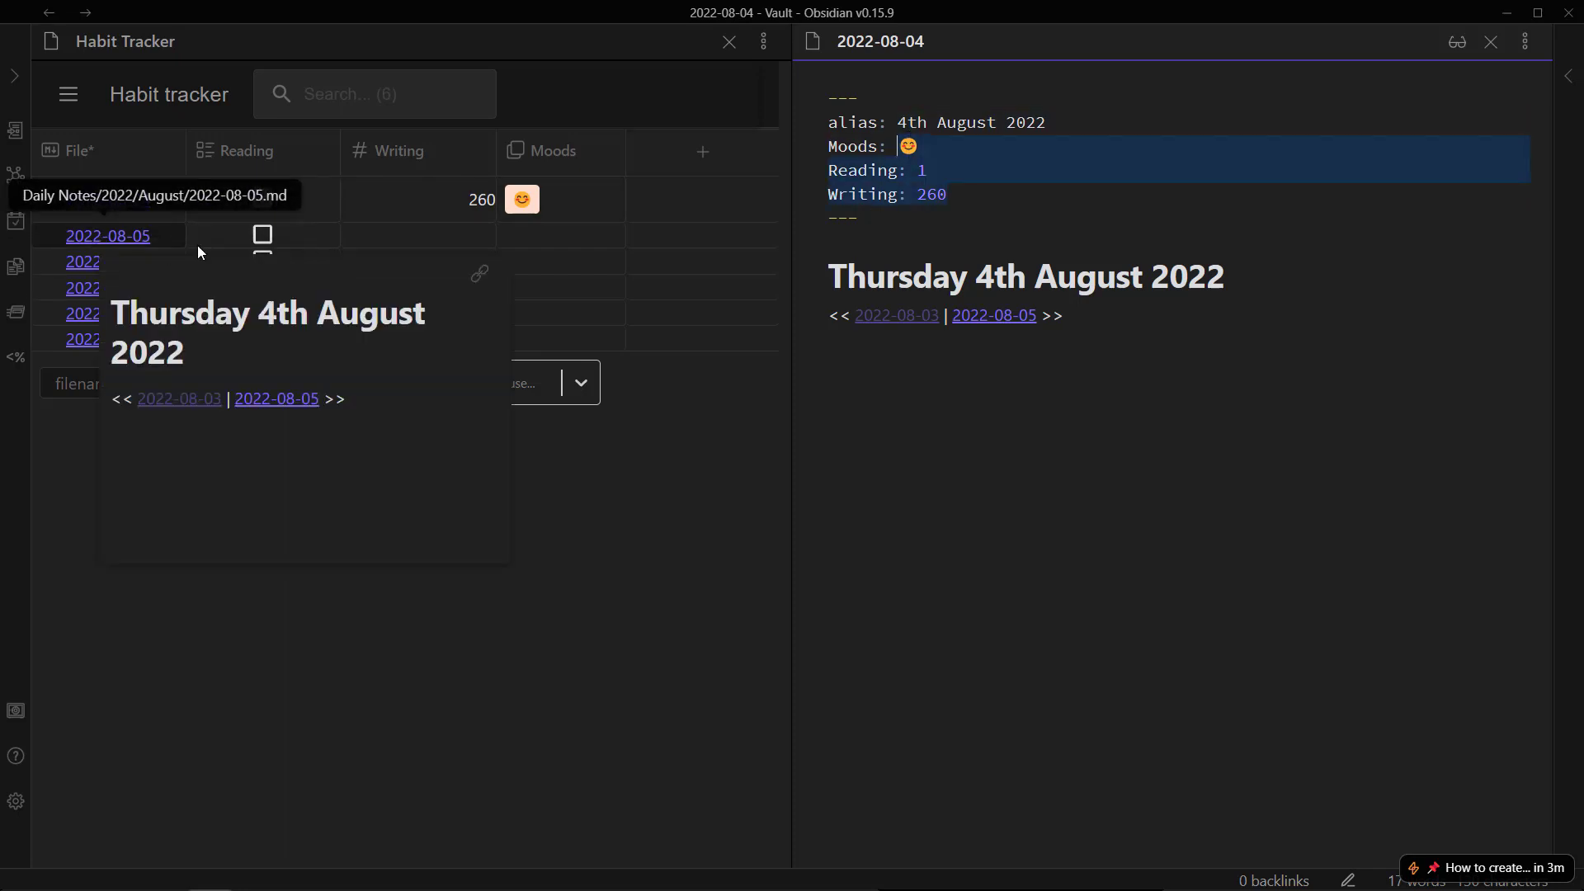
click(1019, 319)
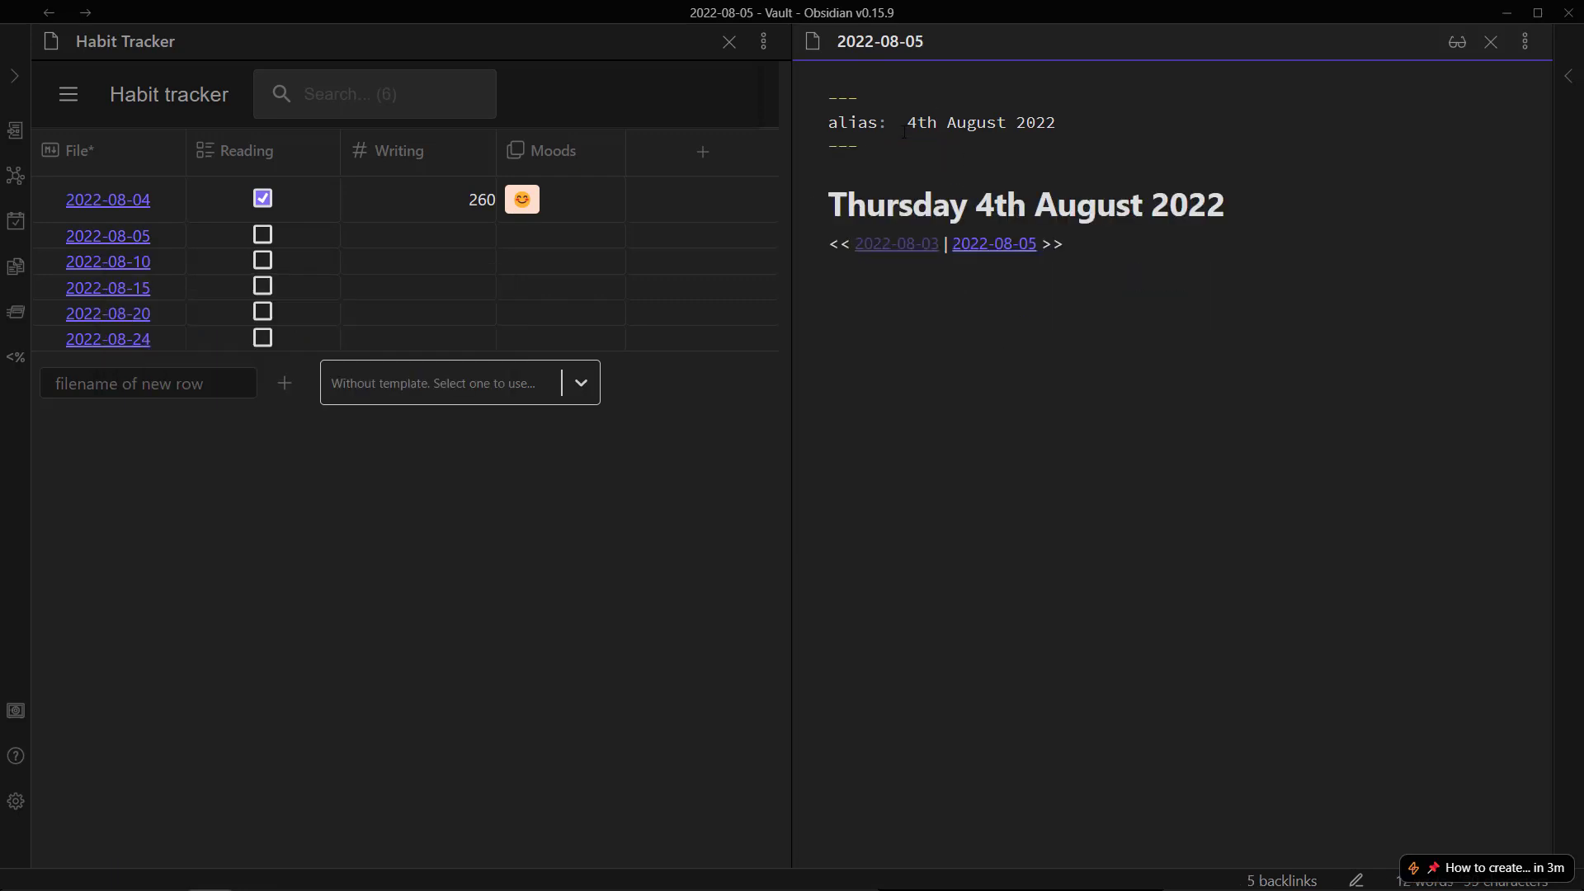
drag(904, 124, 1077, 124)
double_click(1067, 124)
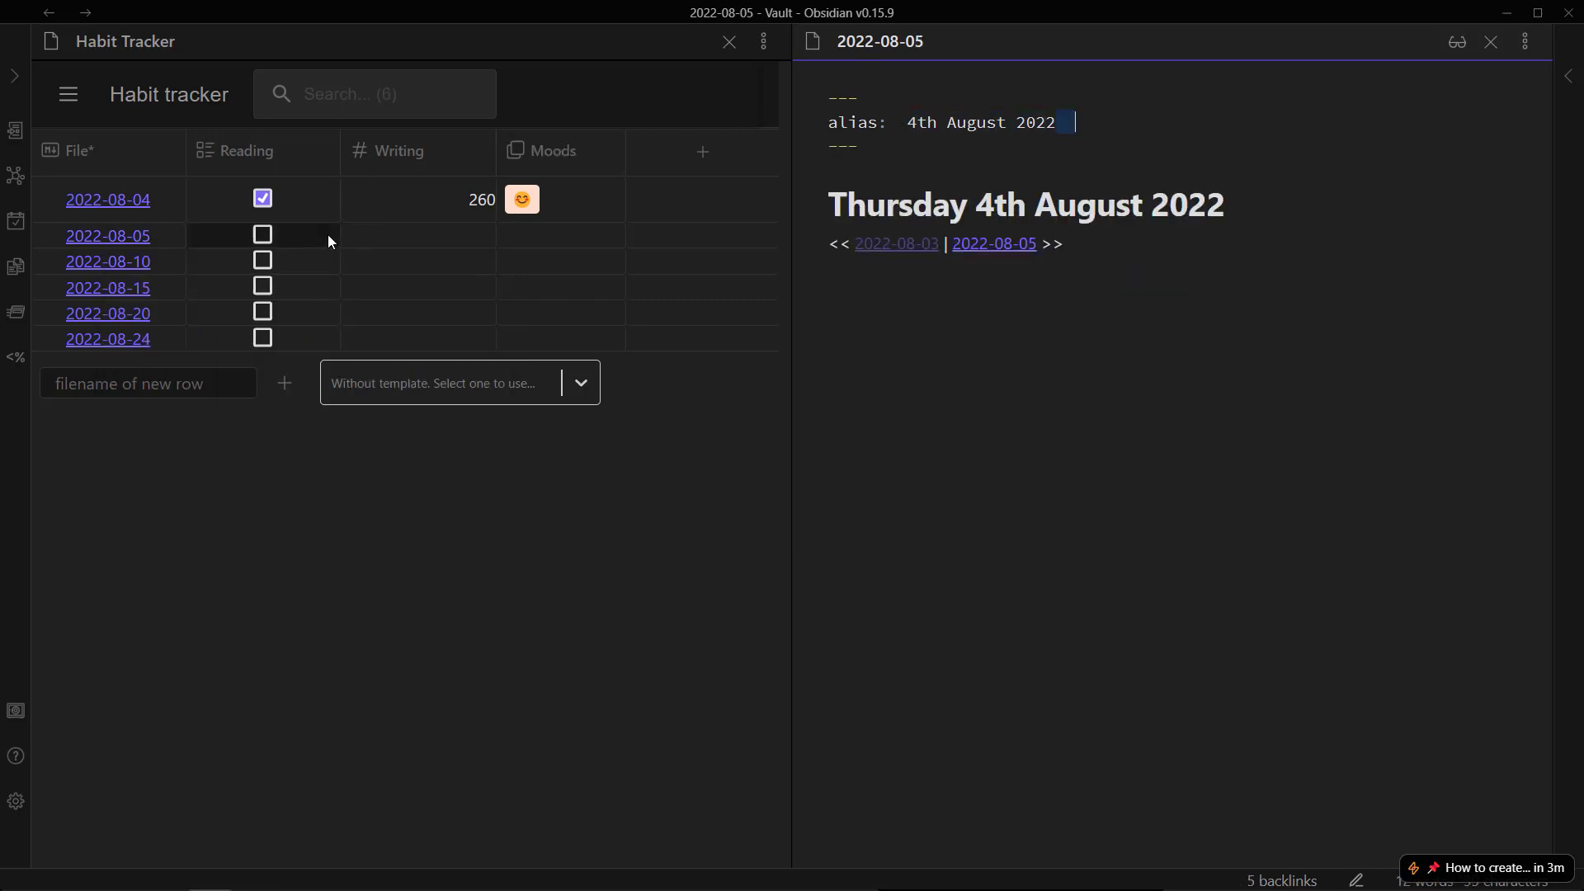
Step: Fill in the 2022-08-05 row with Reading checked, 550 for Writing and the Sad mood
click(266, 236)
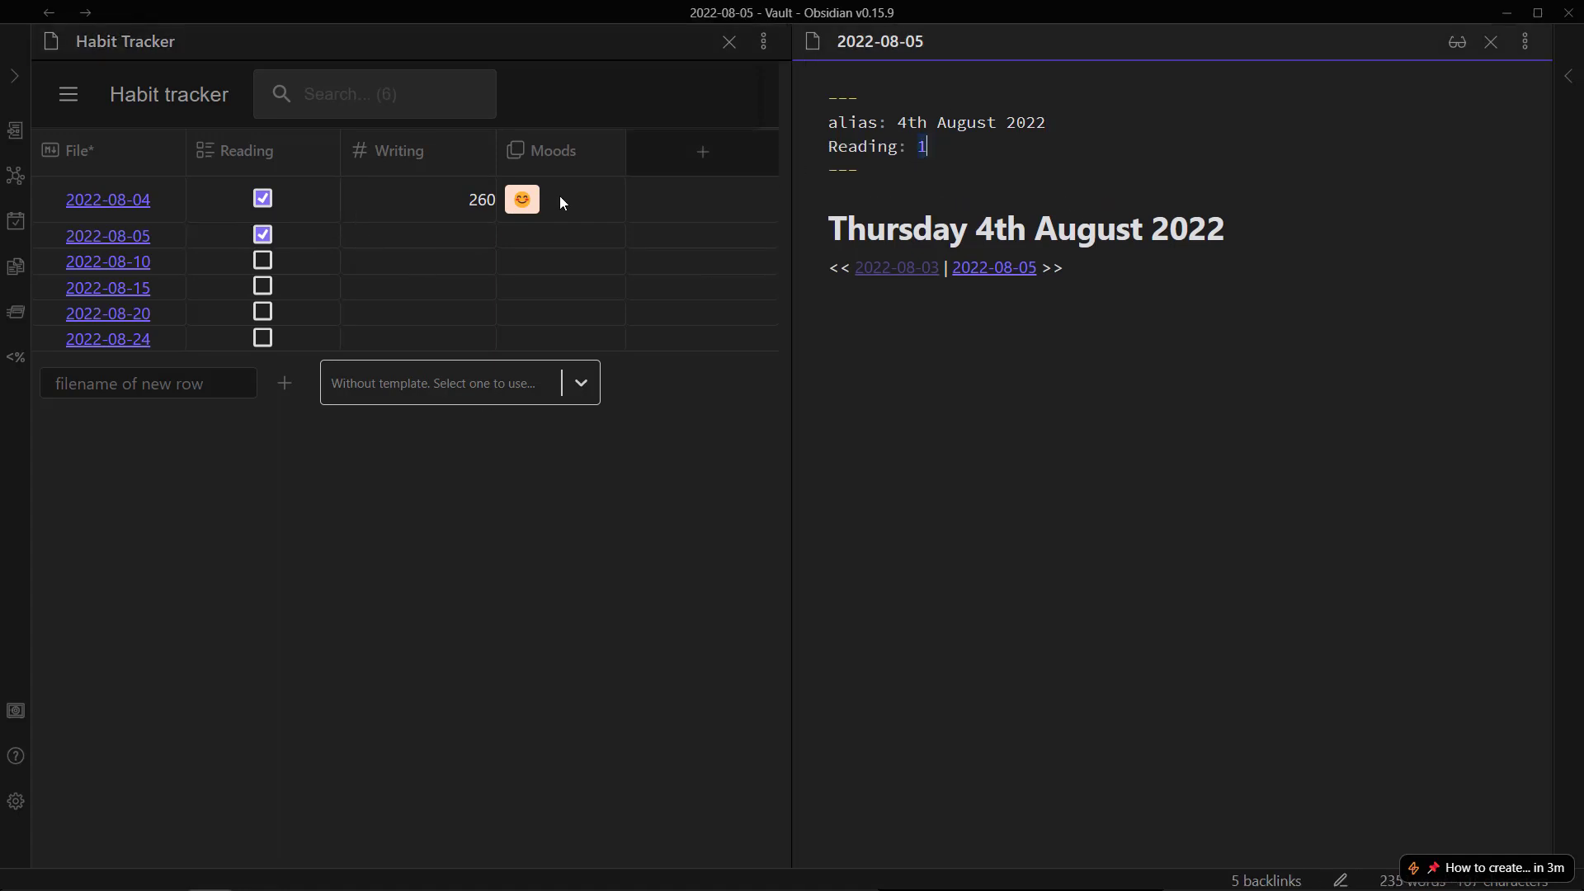
click(454, 233)
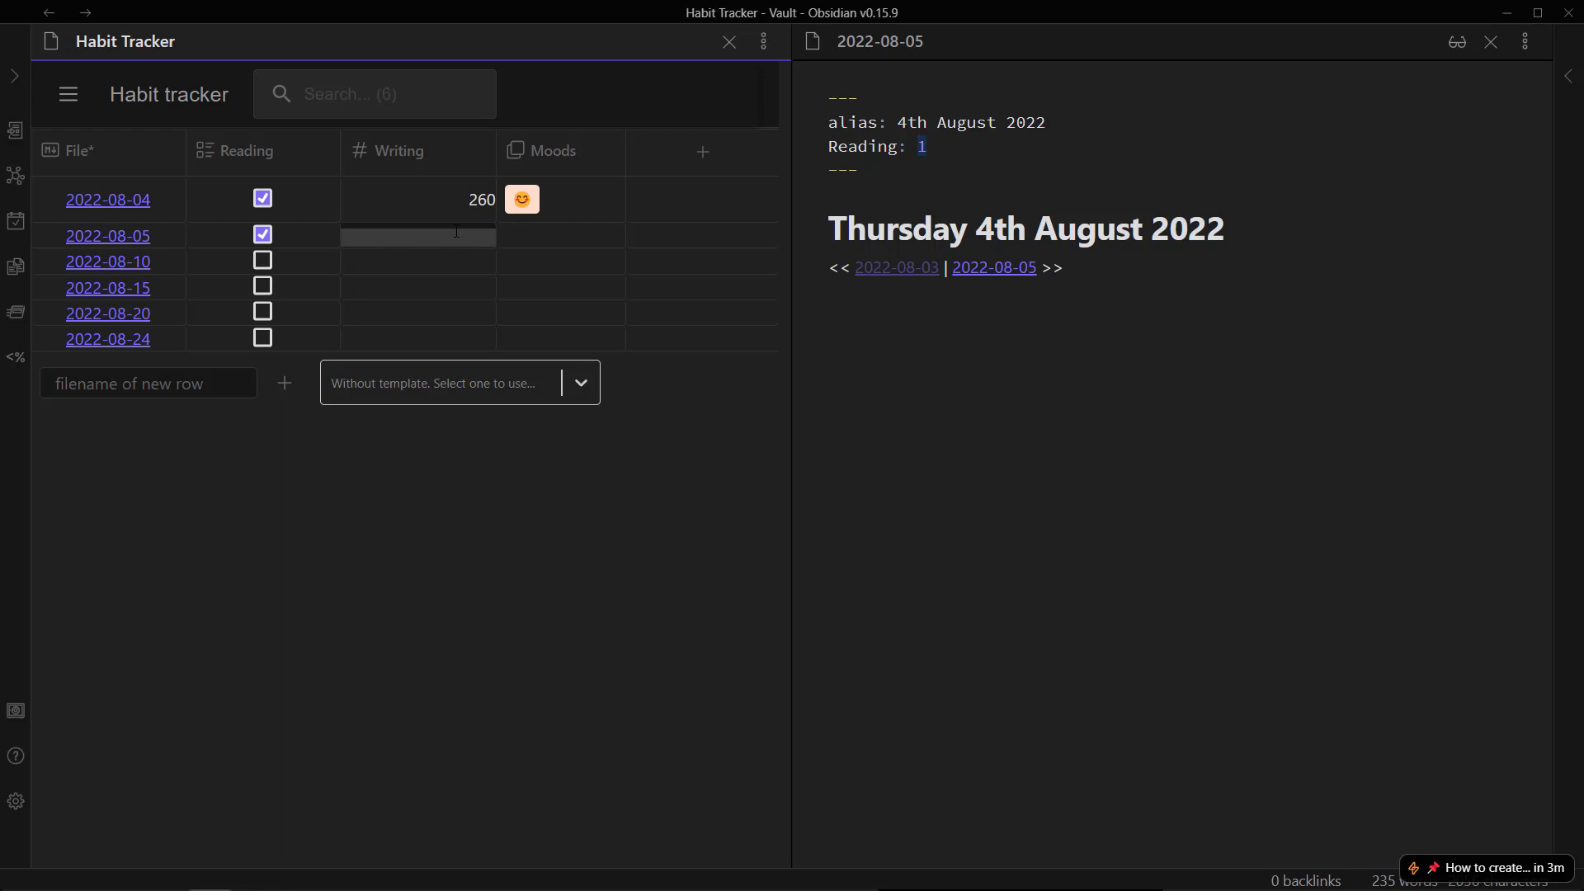
text(550)
key(Return)
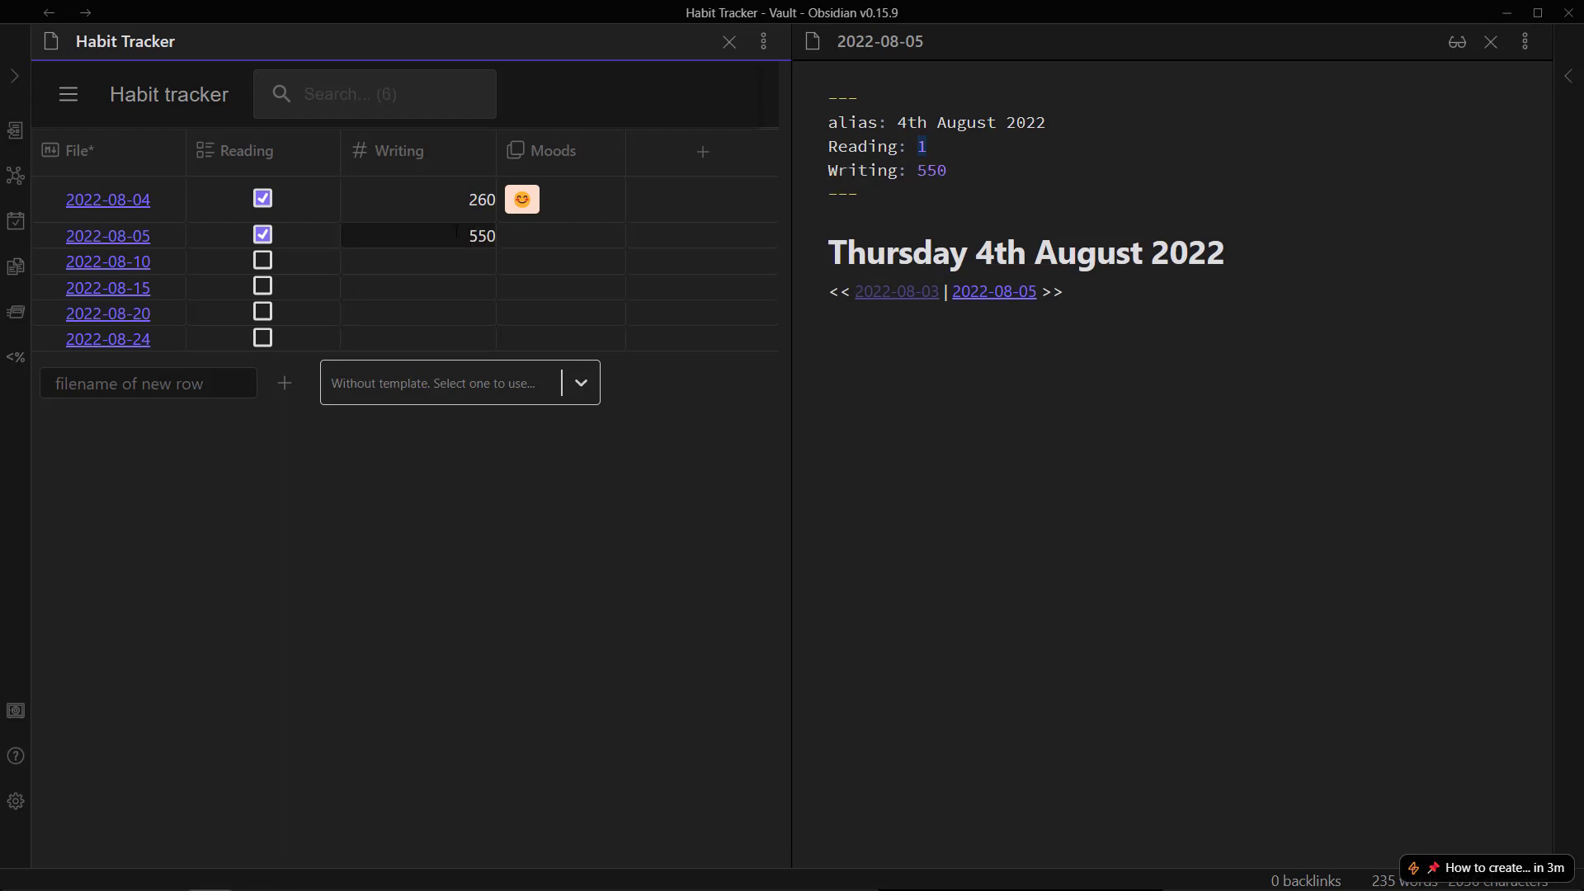
click(568, 236)
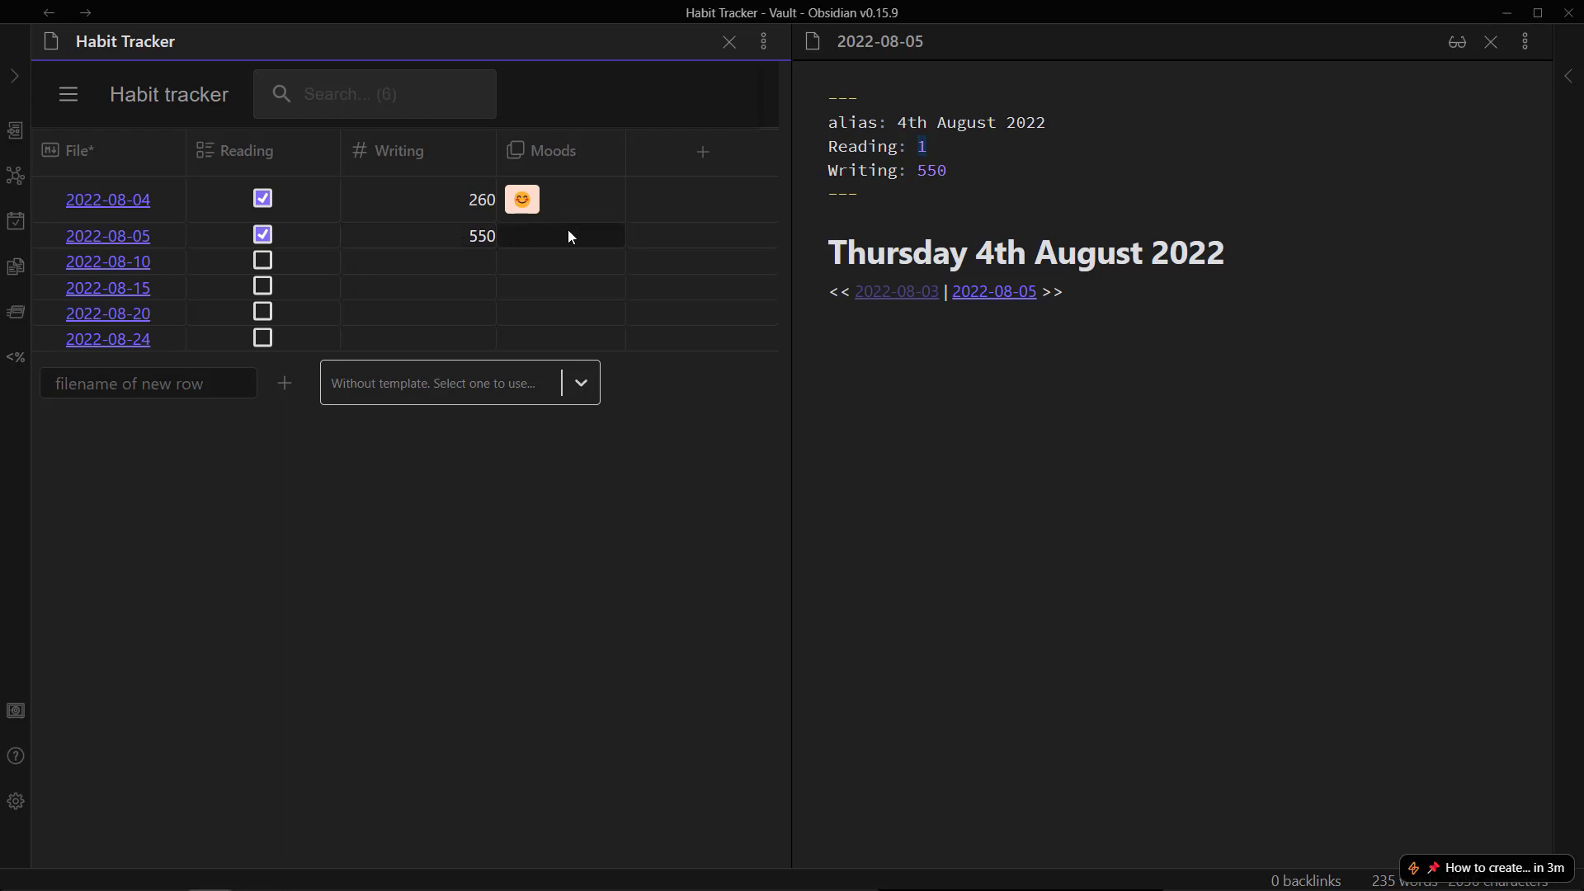
click(532, 274)
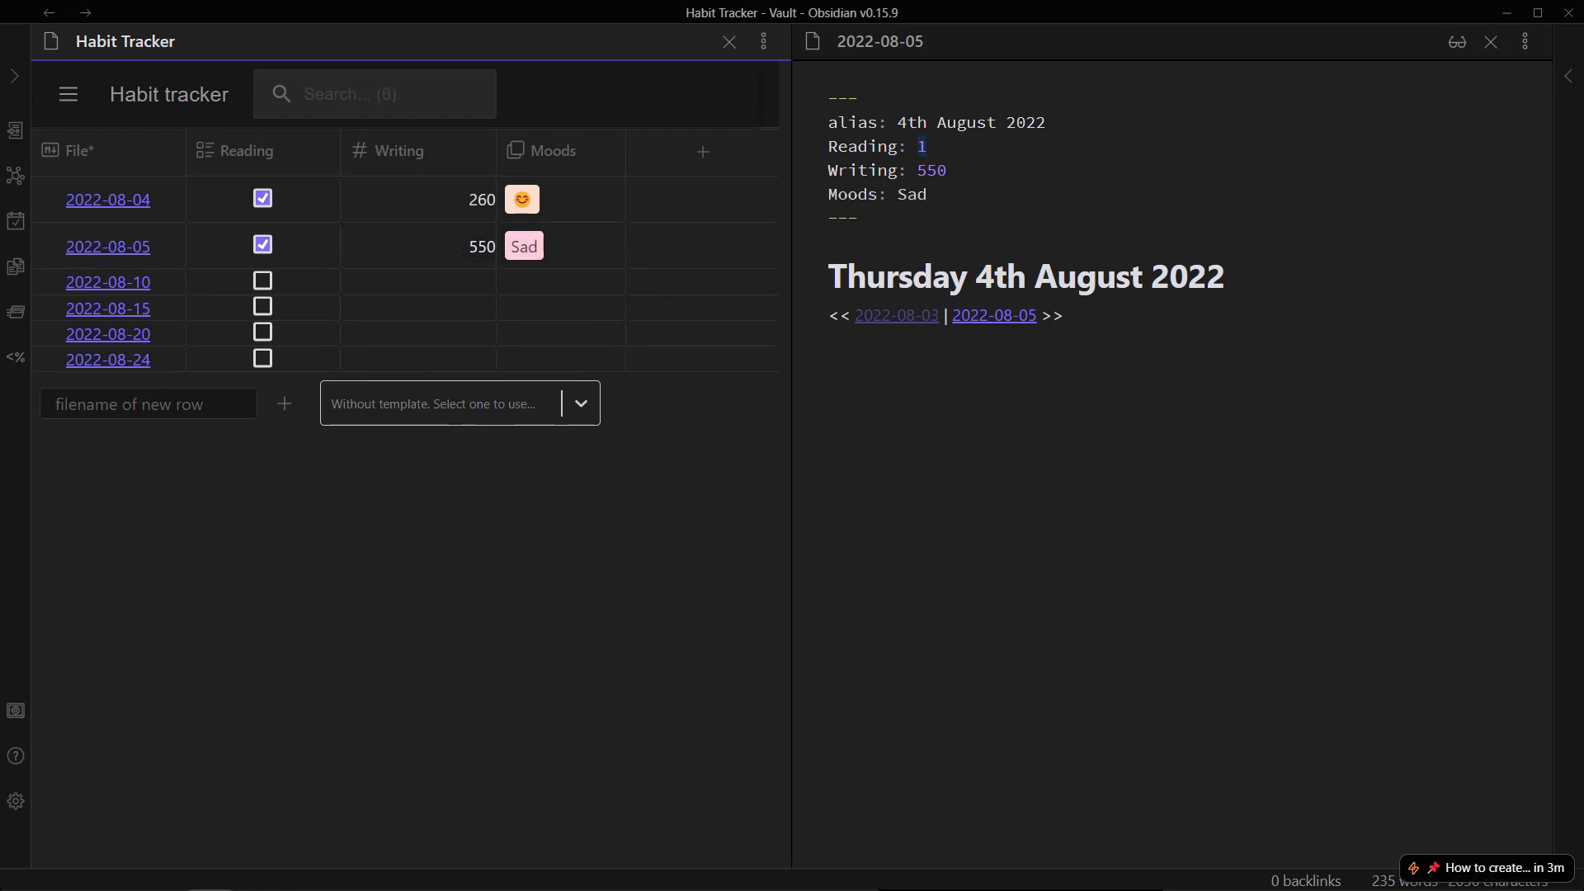
Step: Close the split tracker pane, expand the file sidebar, and reopen Habit Tracker in the remaining pane
click(1500, 48)
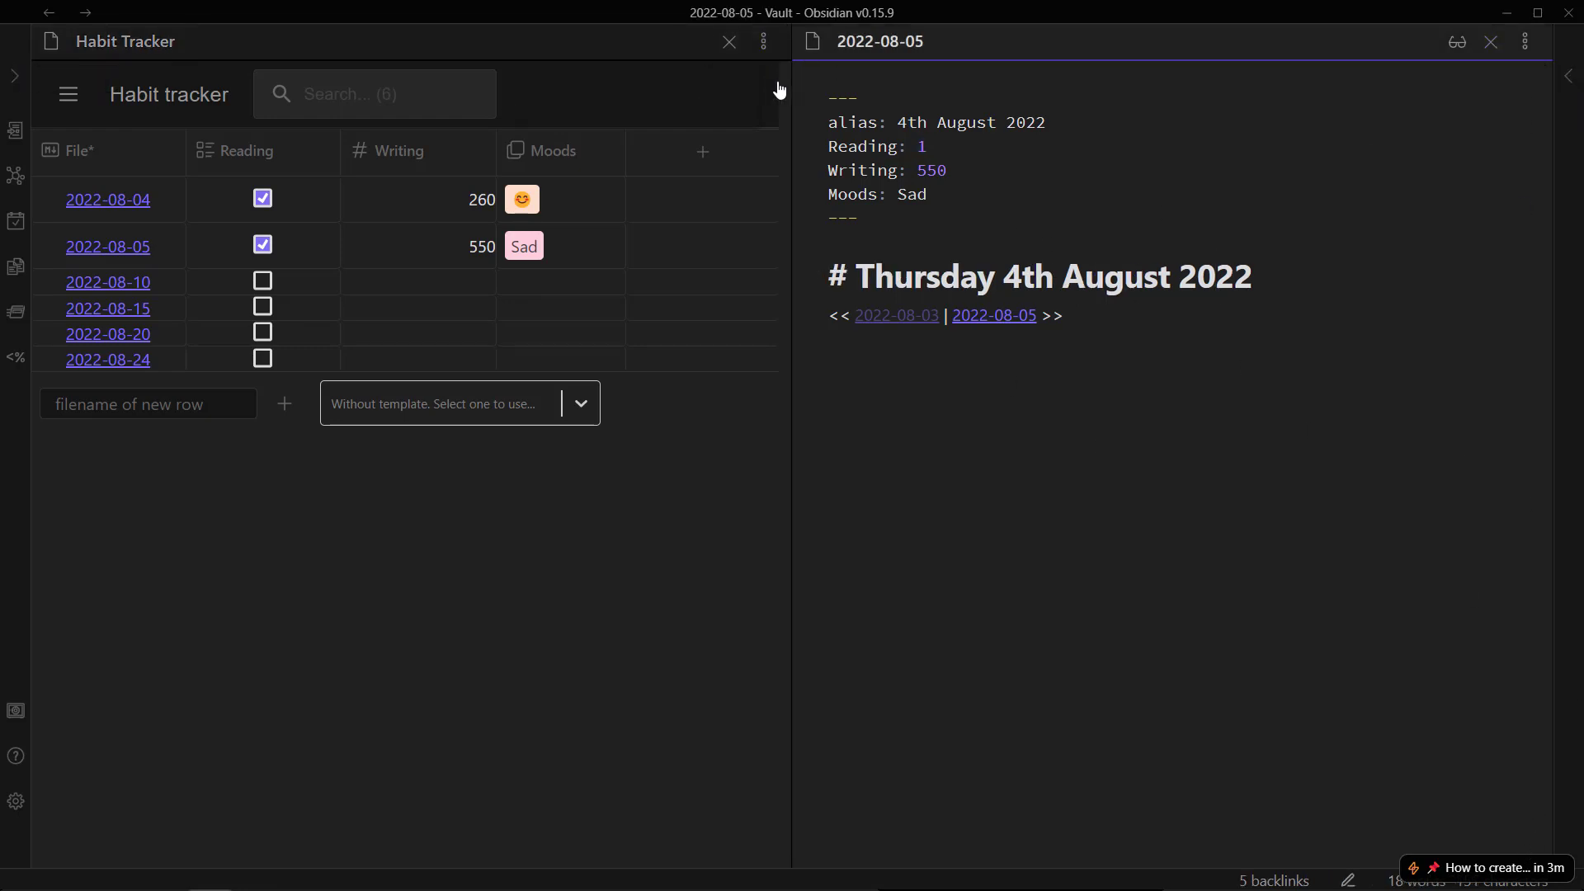
click(730, 43)
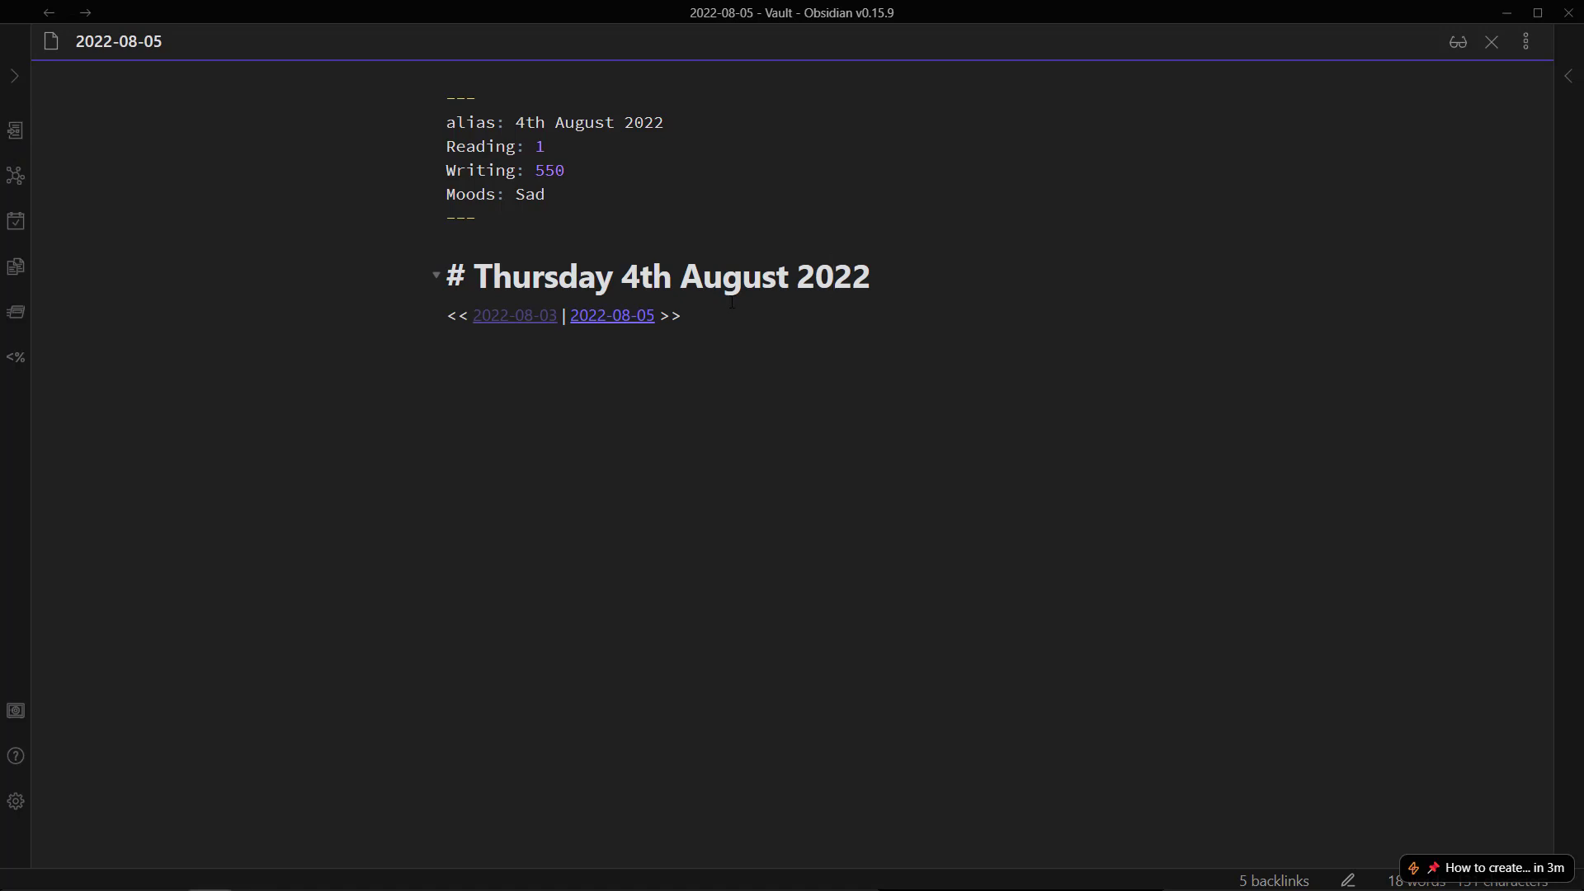
click(15, 76)
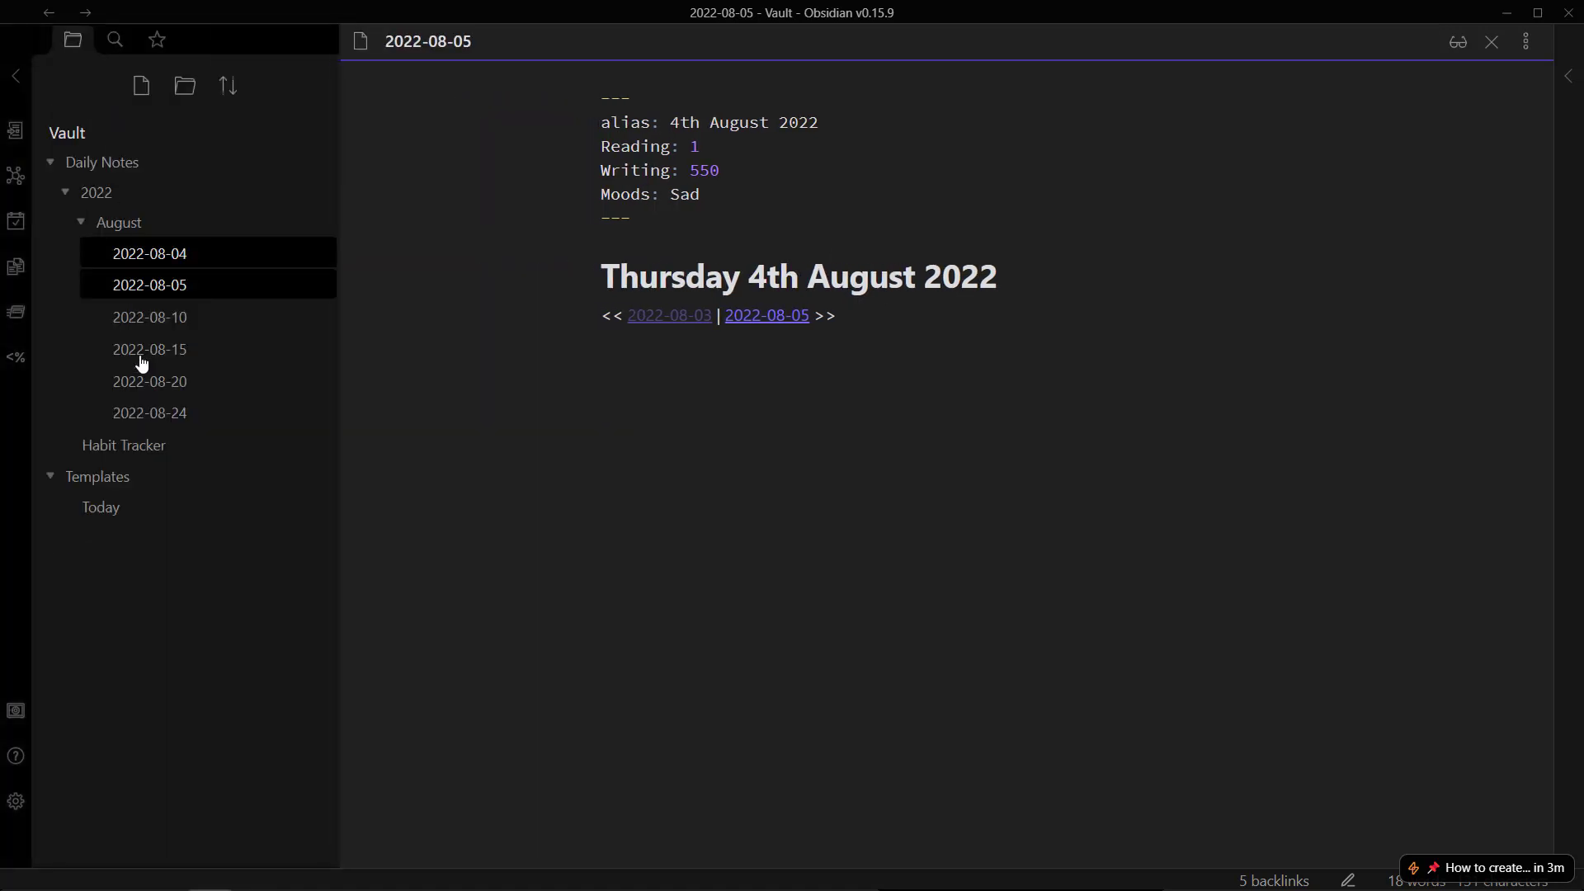
double_click(37, 165)
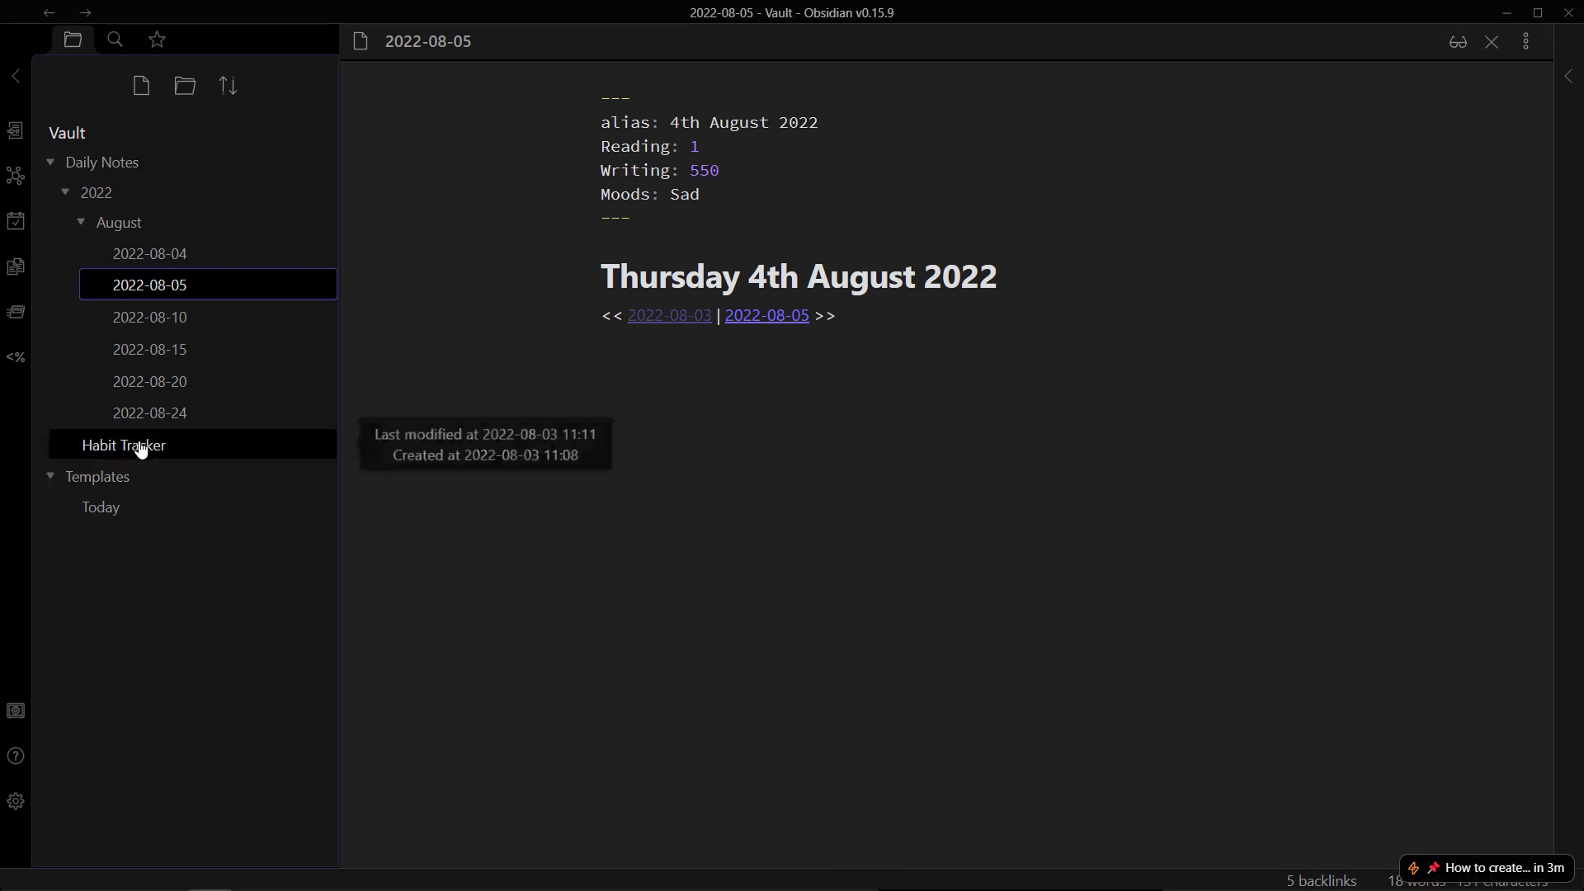
click(48, 445)
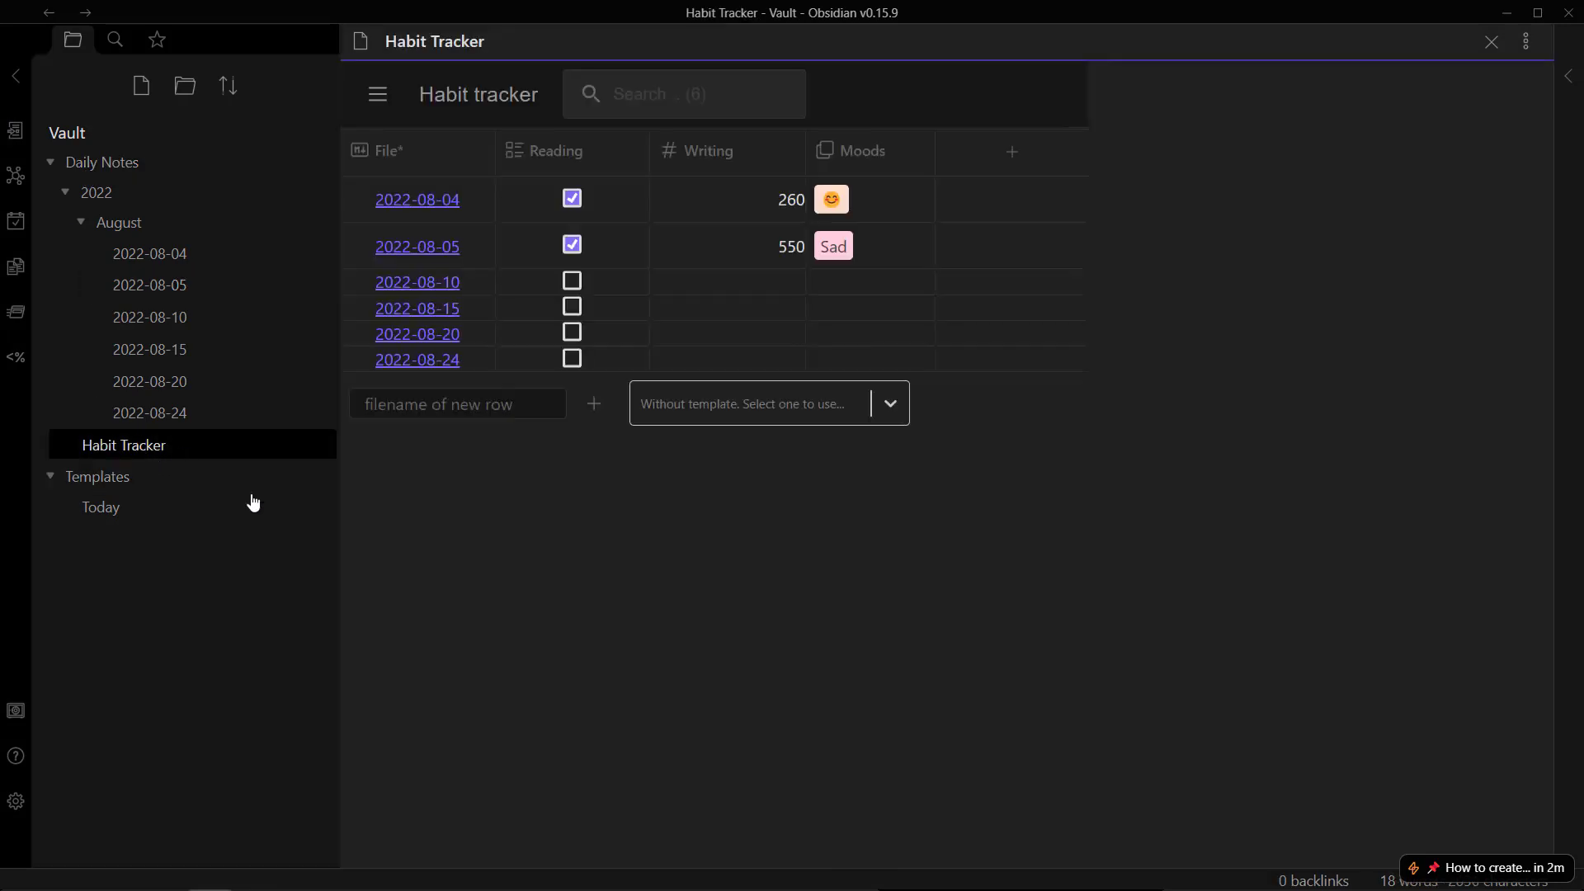
Step: Try out the Reading checkboxes for 2022-08-10, 2022-08-15 and 2022-08-20, clear them again, and view the 2022-08-10 mood options without choosing one
click(567, 283)
click(572, 307)
click(572, 333)
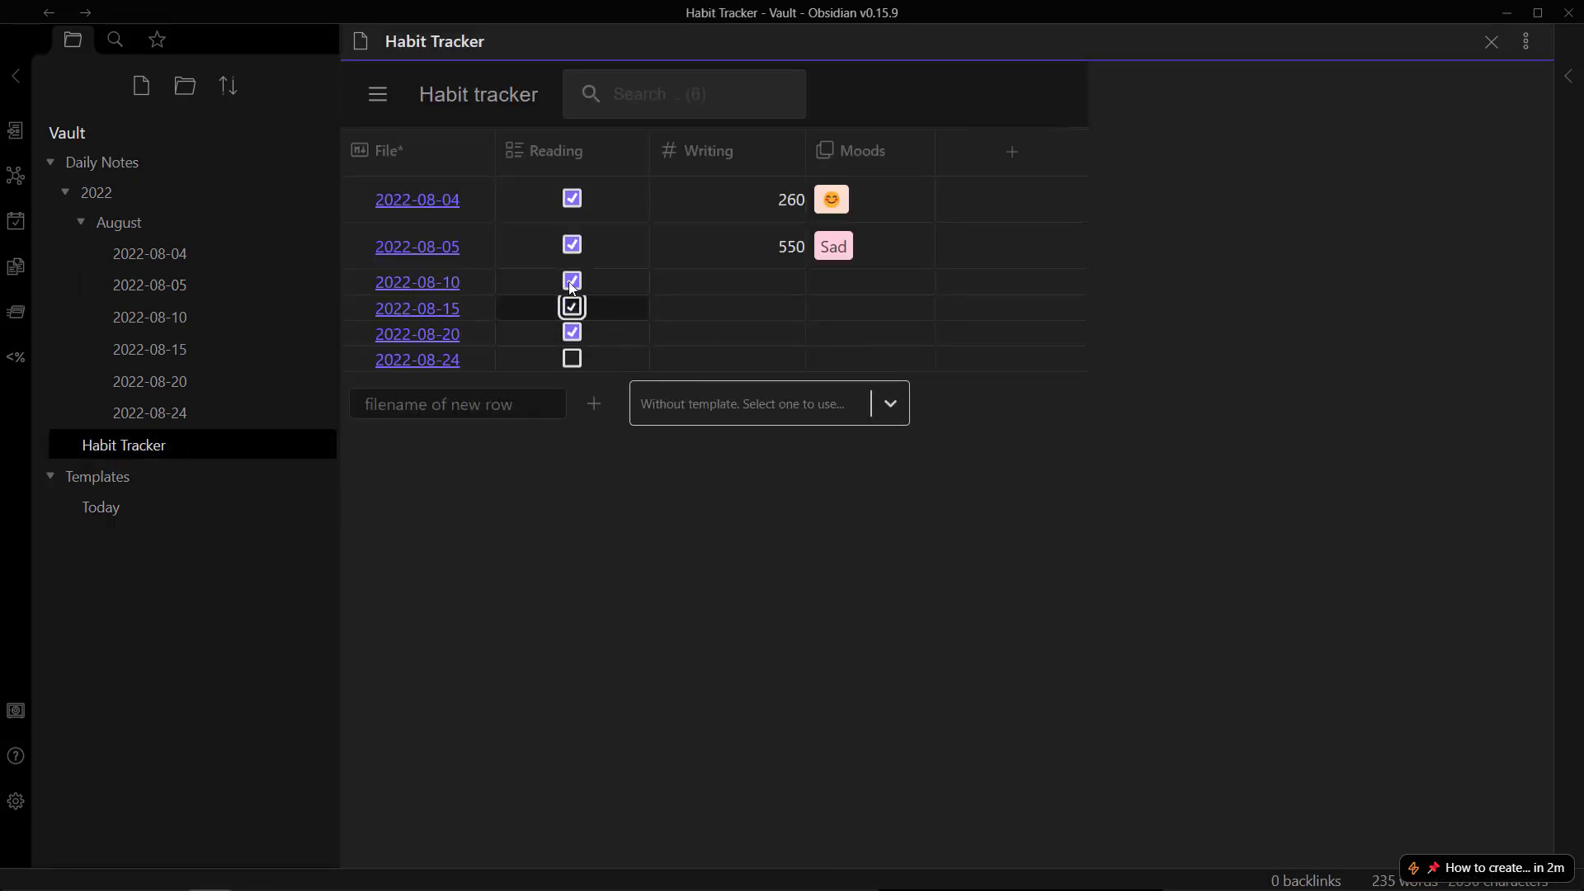
click(572, 281)
click(572, 307)
click(572, 332)
click(853, 289)
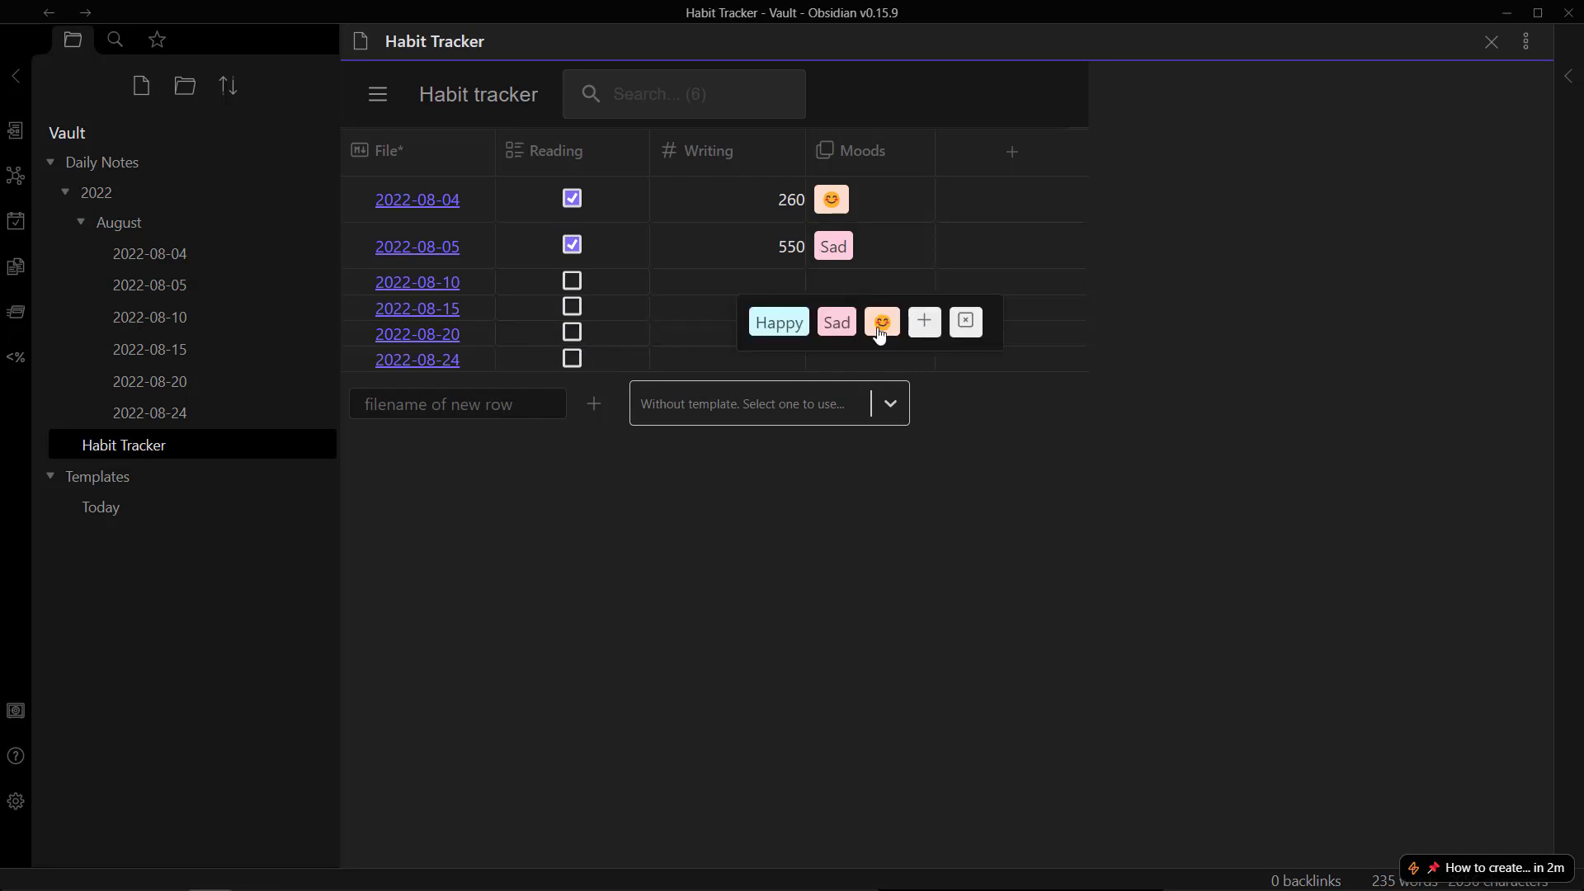
click(767, 686)
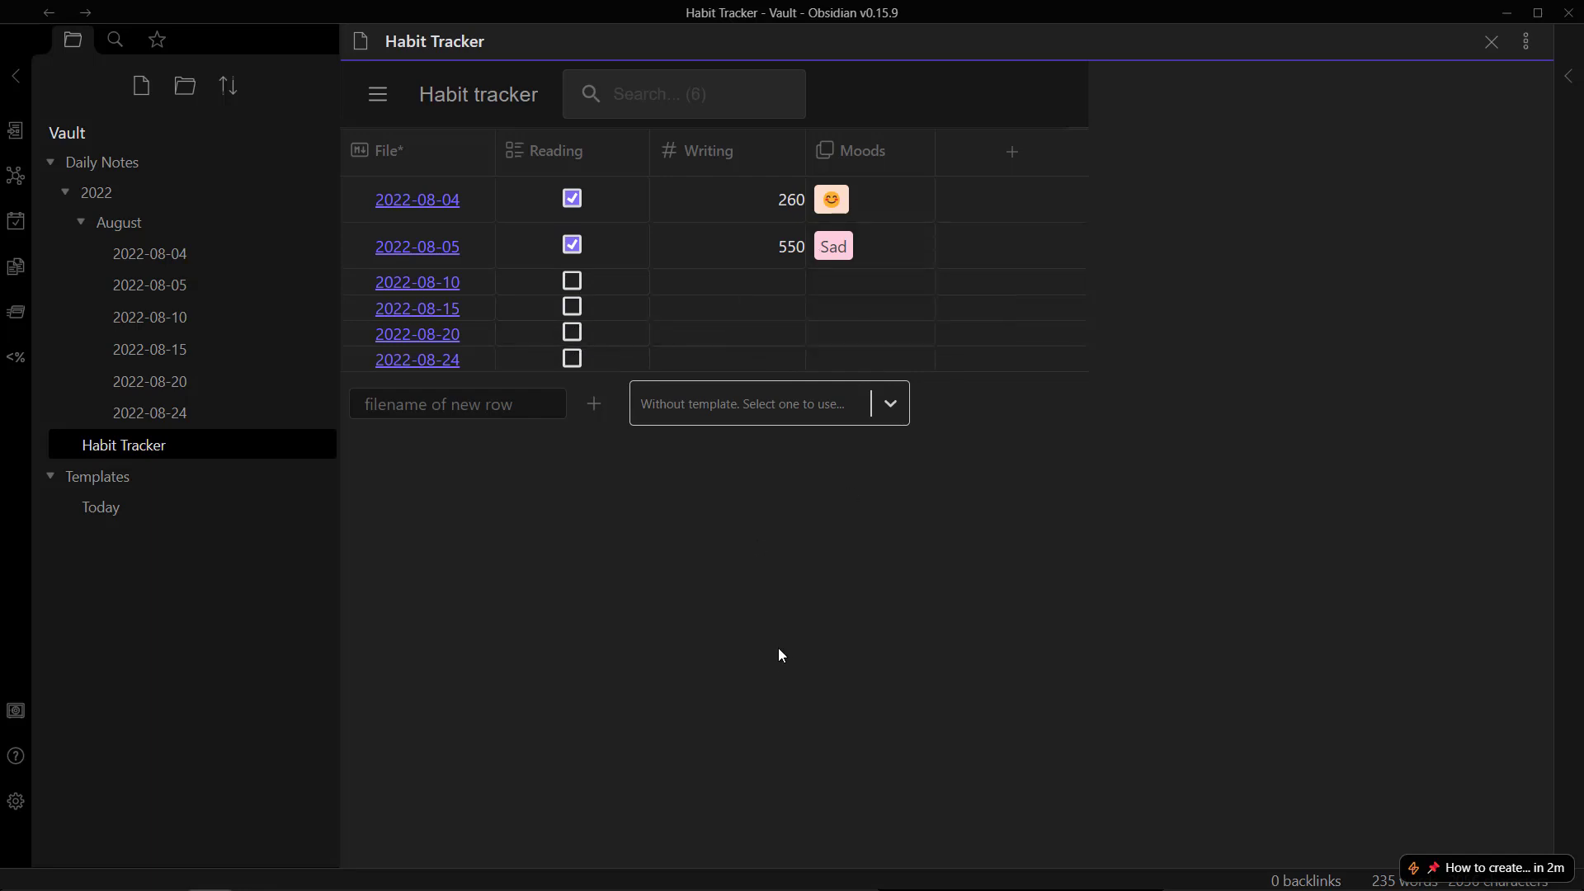
Step: View the 2022-08-05 note from its tracker link and return to the Habit Tracker
click(422, 264)
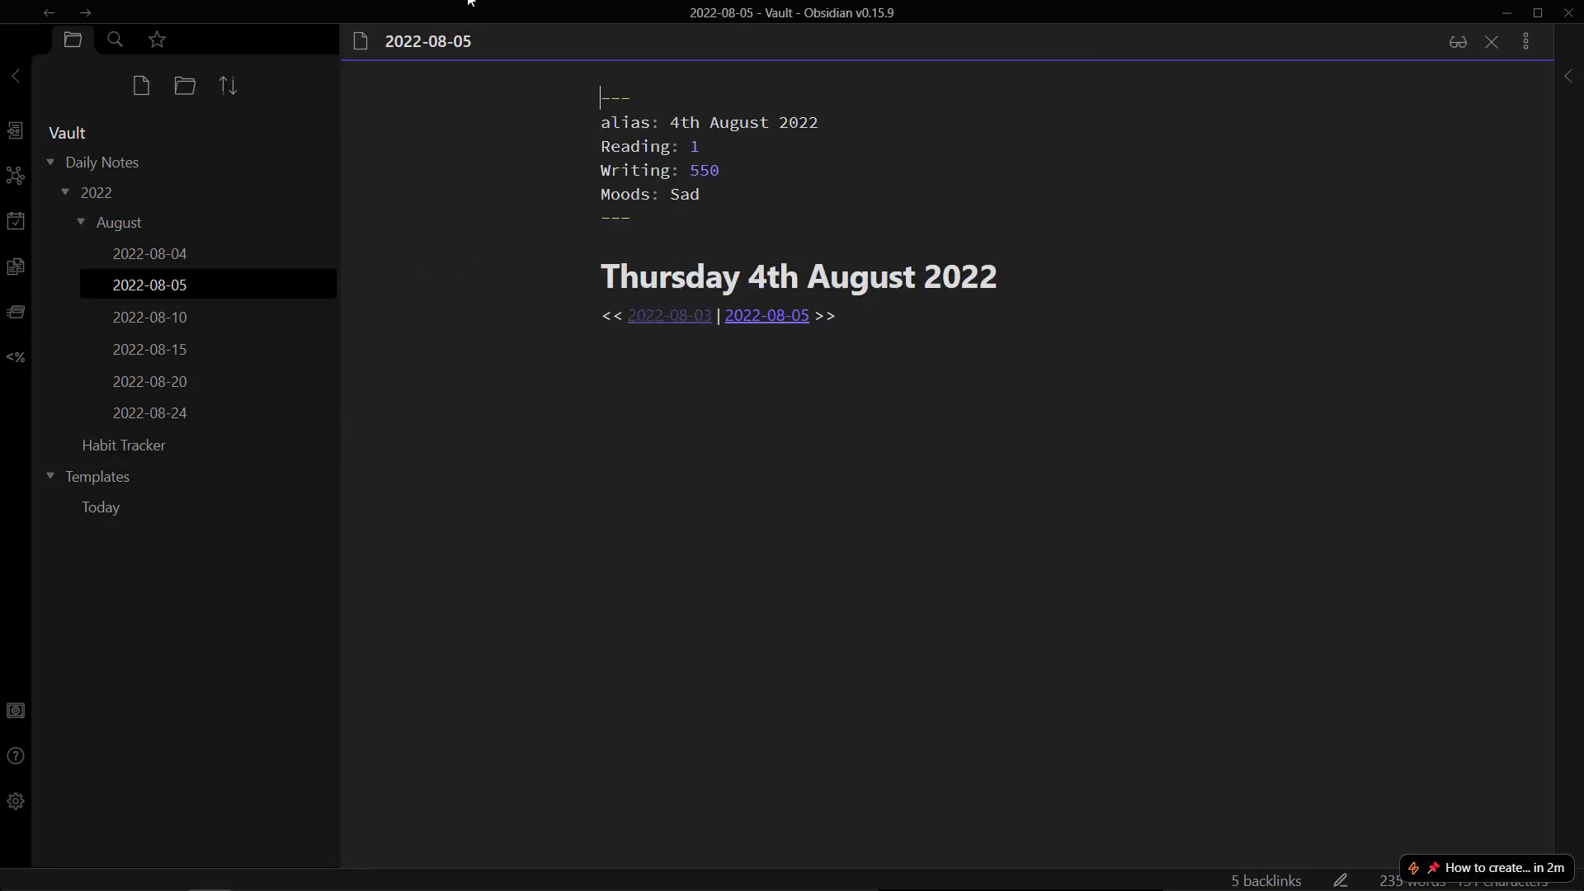
click(50, 13)
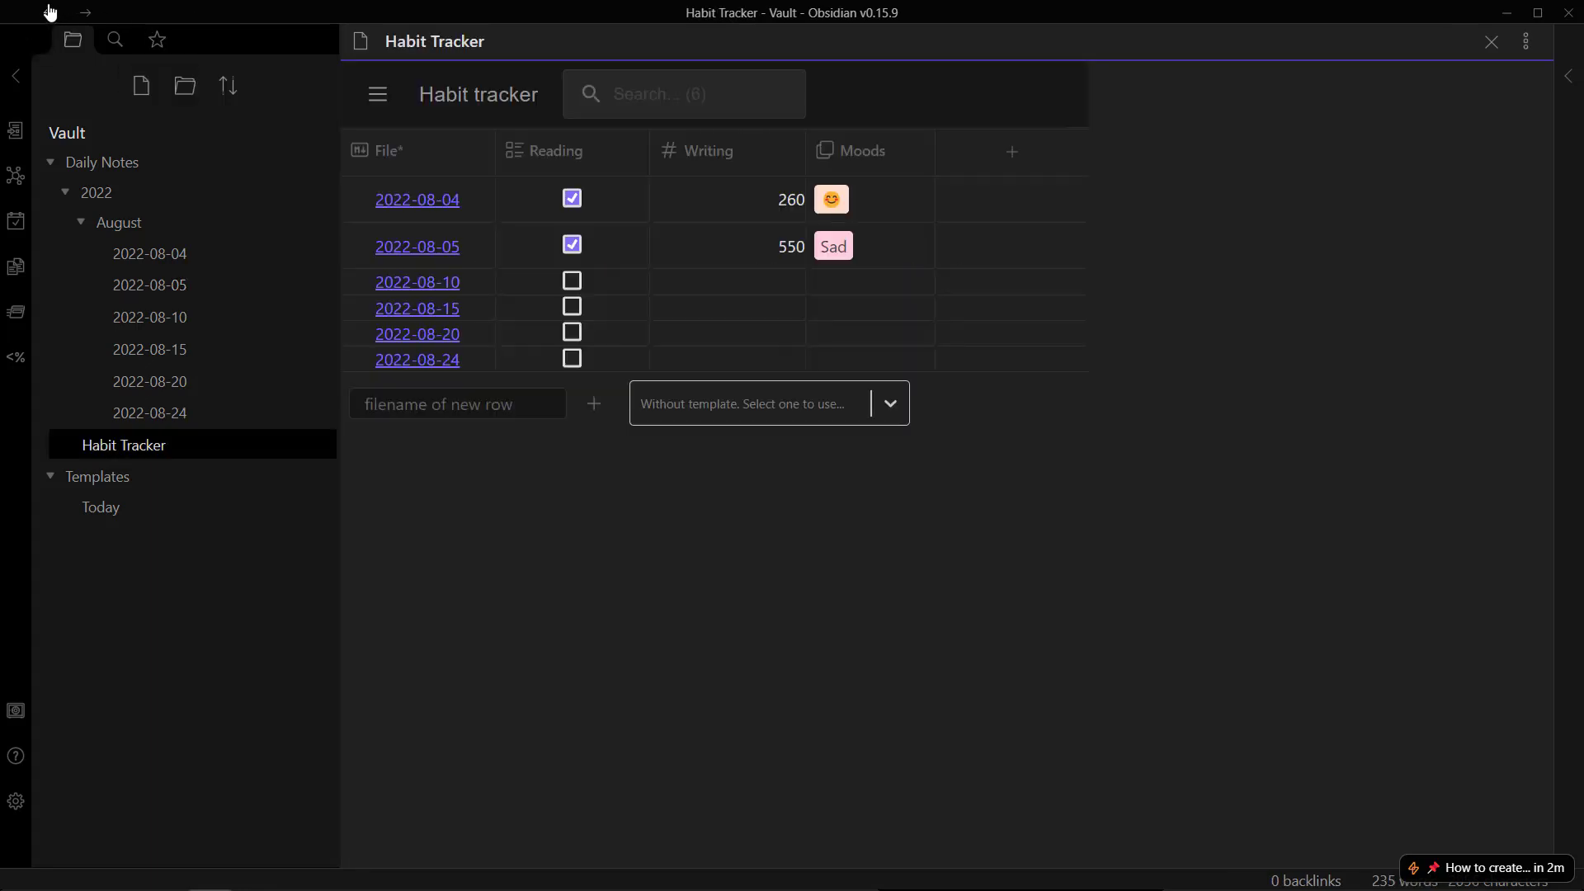